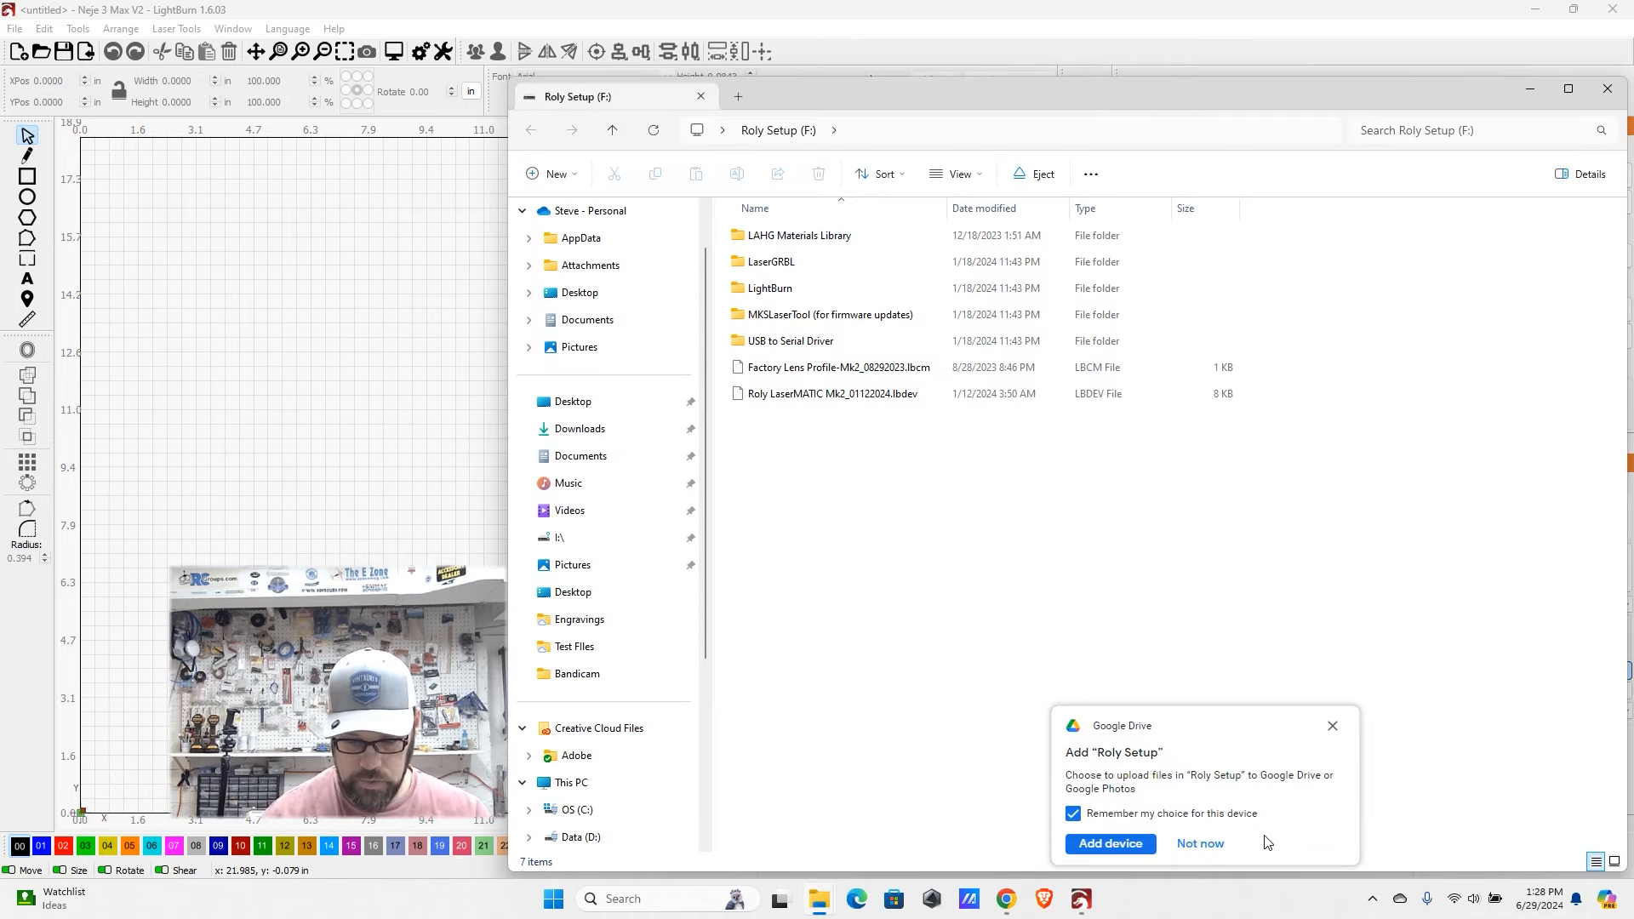
- Dismiss the Google Drive prompt and launch the CH341SER Windows driver setup from the USB to Serial Driver folder
{"action": "left_click", "coordinate": [1333, 726]}
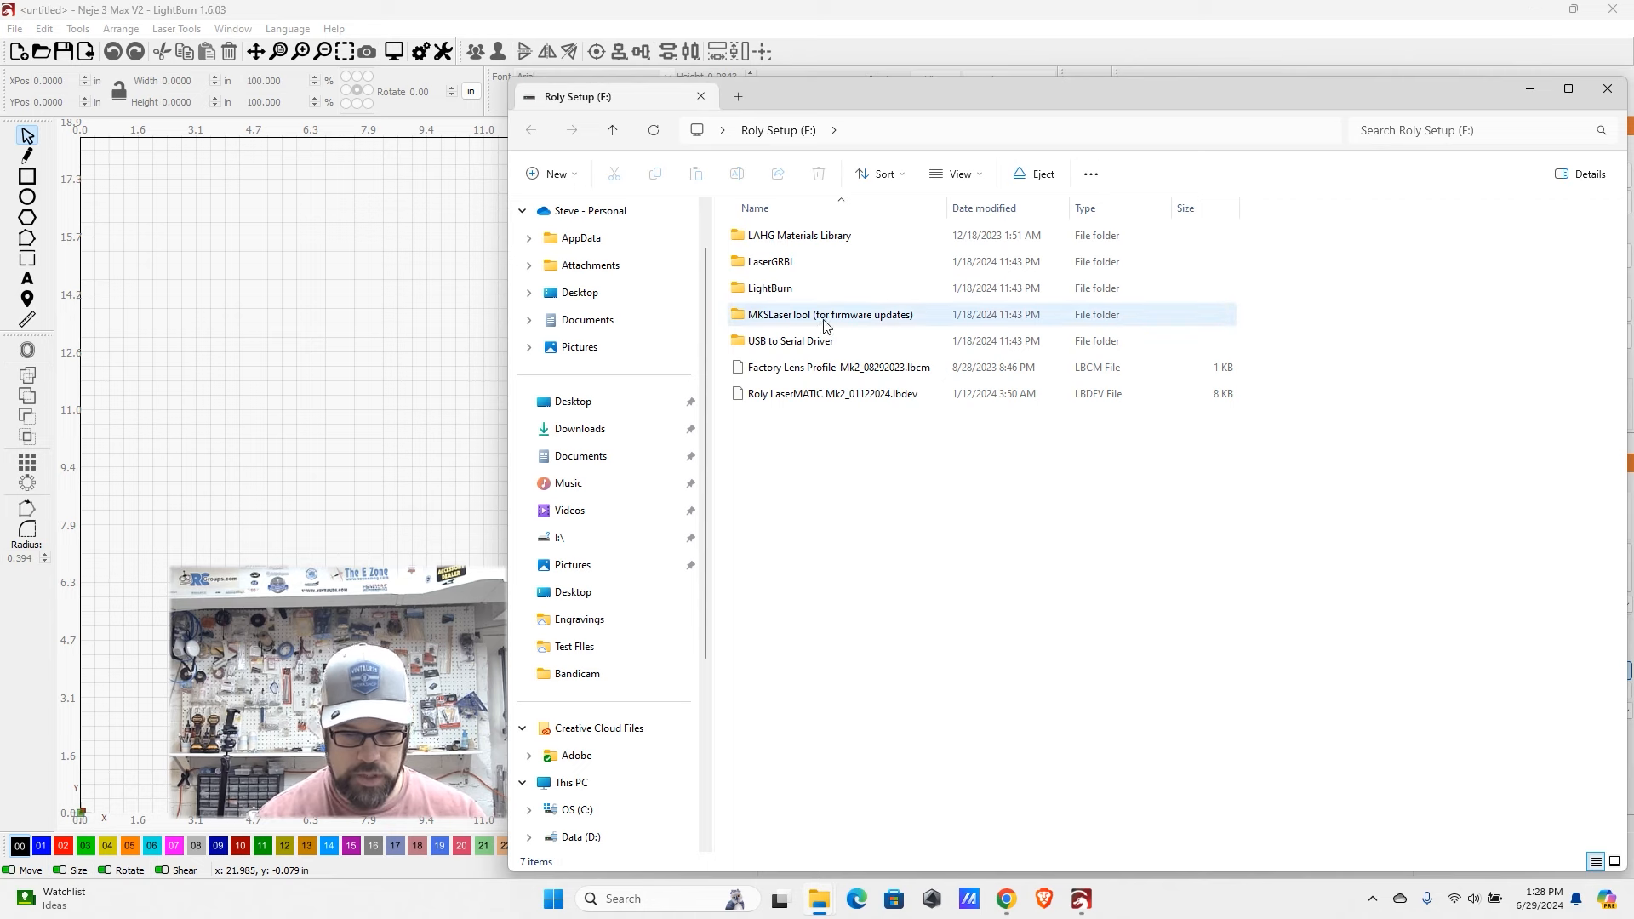
{"action": "double_click", "coordinate": [786, 342]}
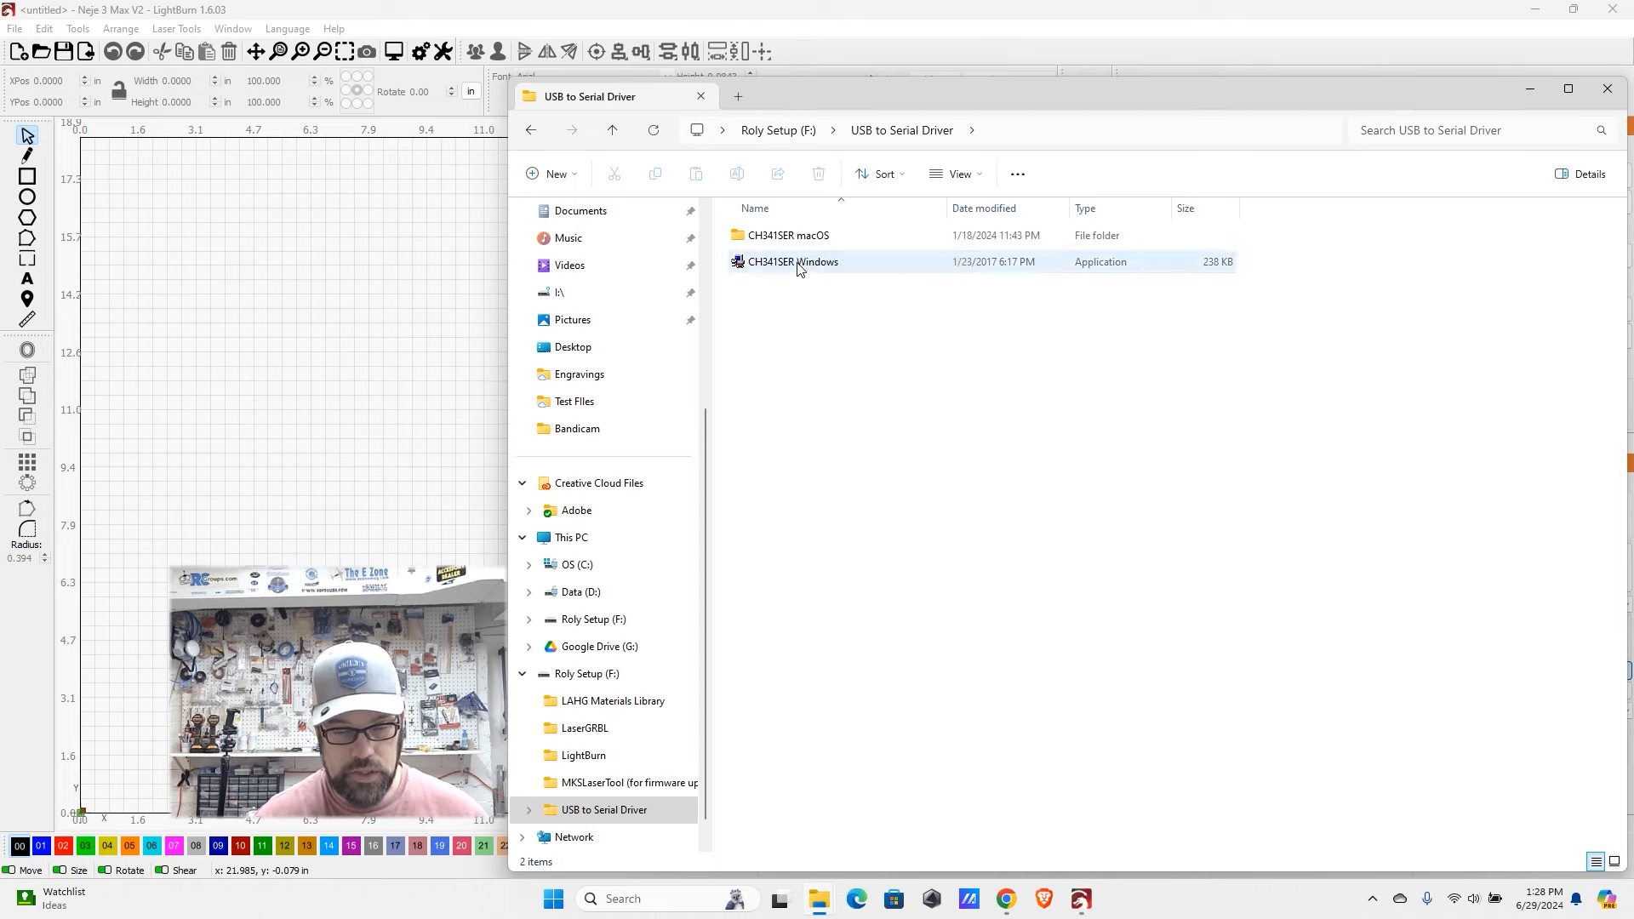
{"action": "double_click", "coordinate": [798, 263]}
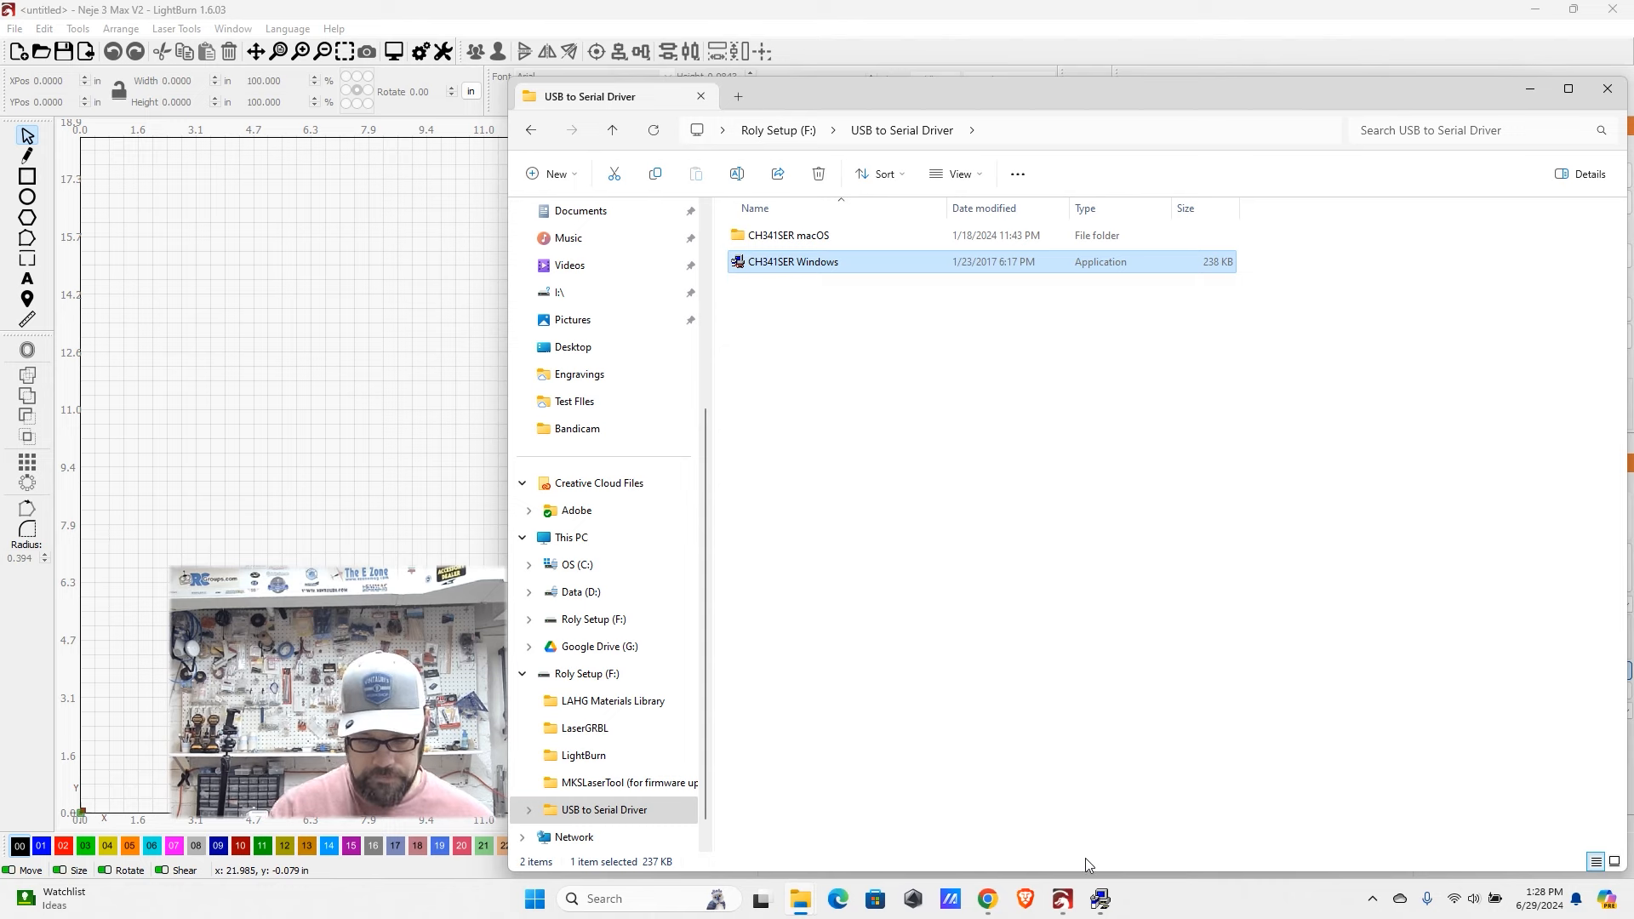
{"action": "left_click", "coordinate": [1101, 899]}
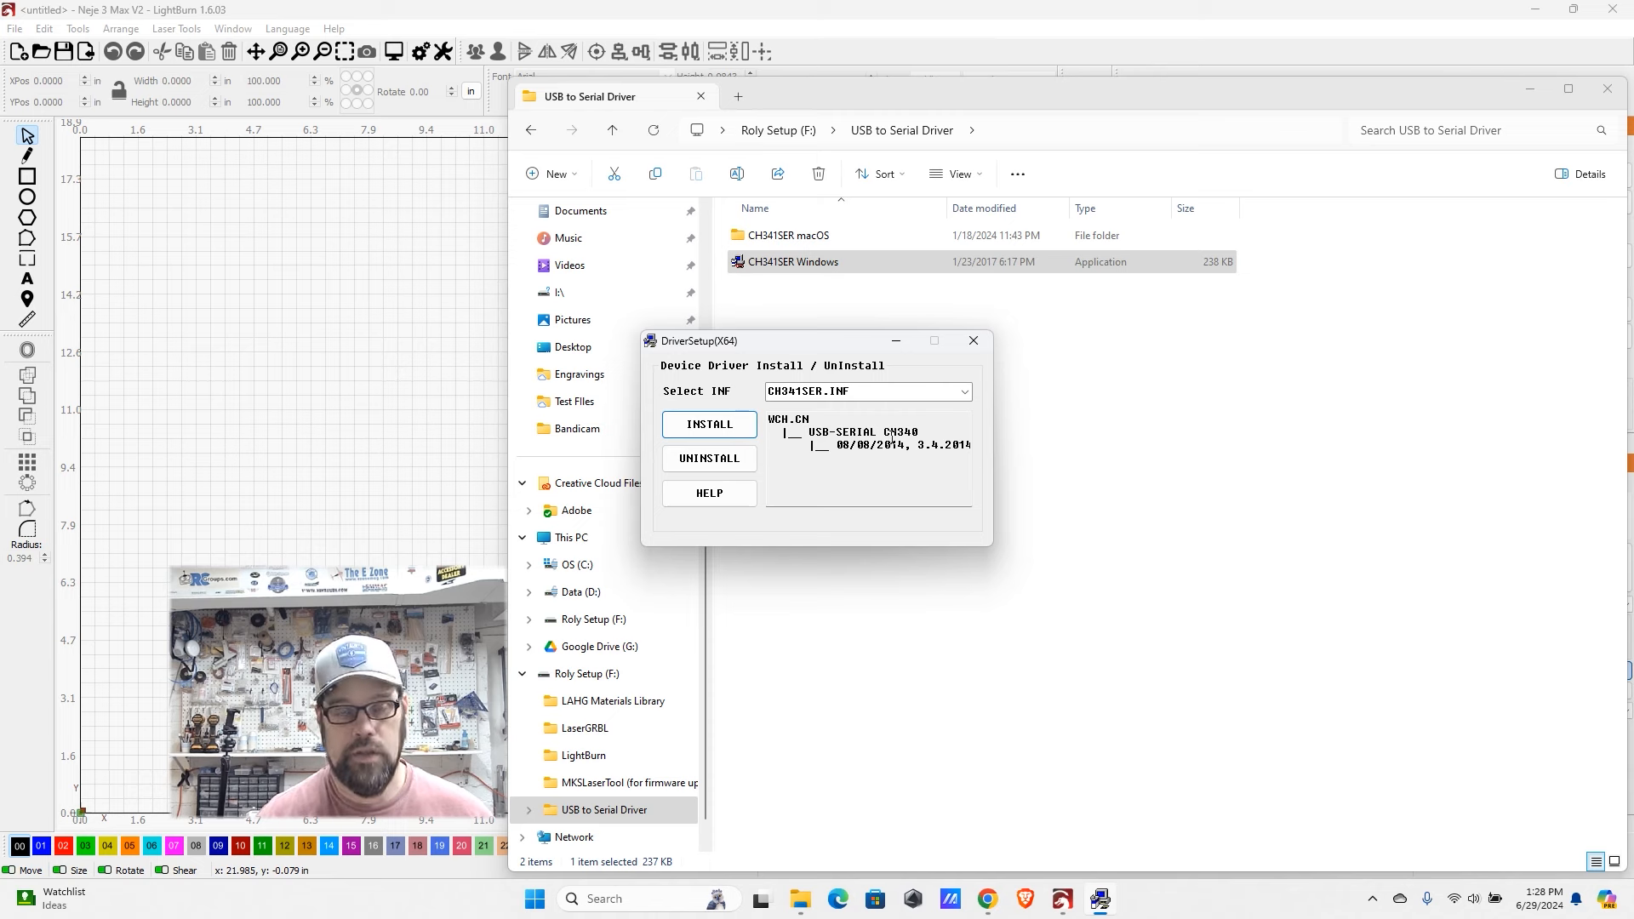
- Try to install the CH341SER.INF USB serial driver and close the driver setup
{"action": "left_click", "coordinate": [739, 458]}
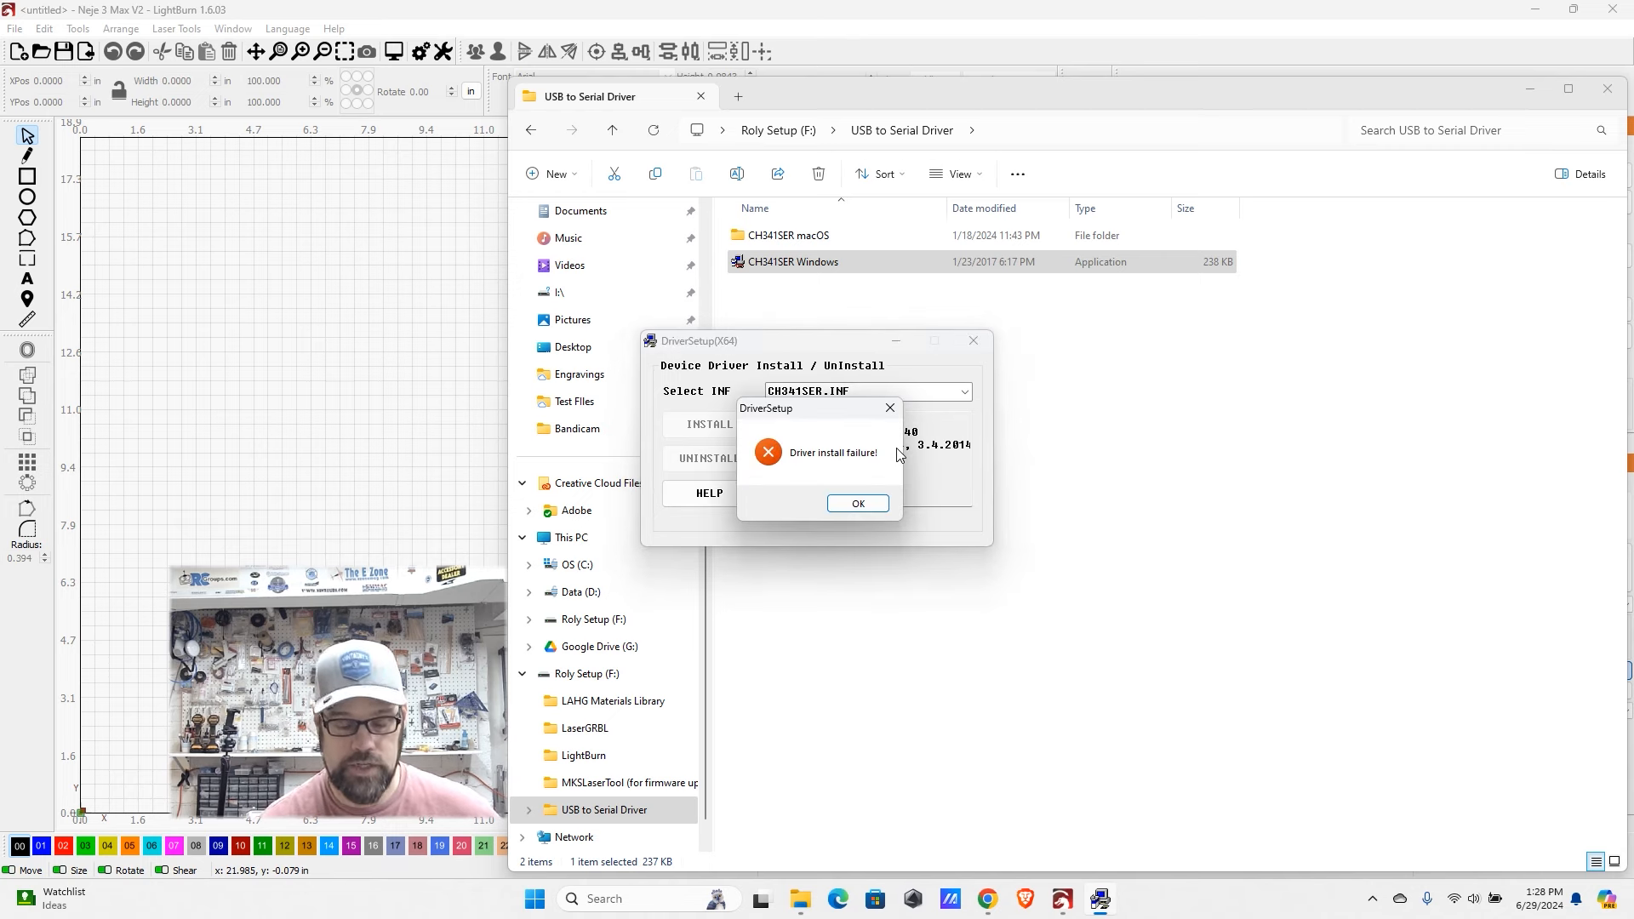
{"action": "left_click", "coordinate": [876, 502]}
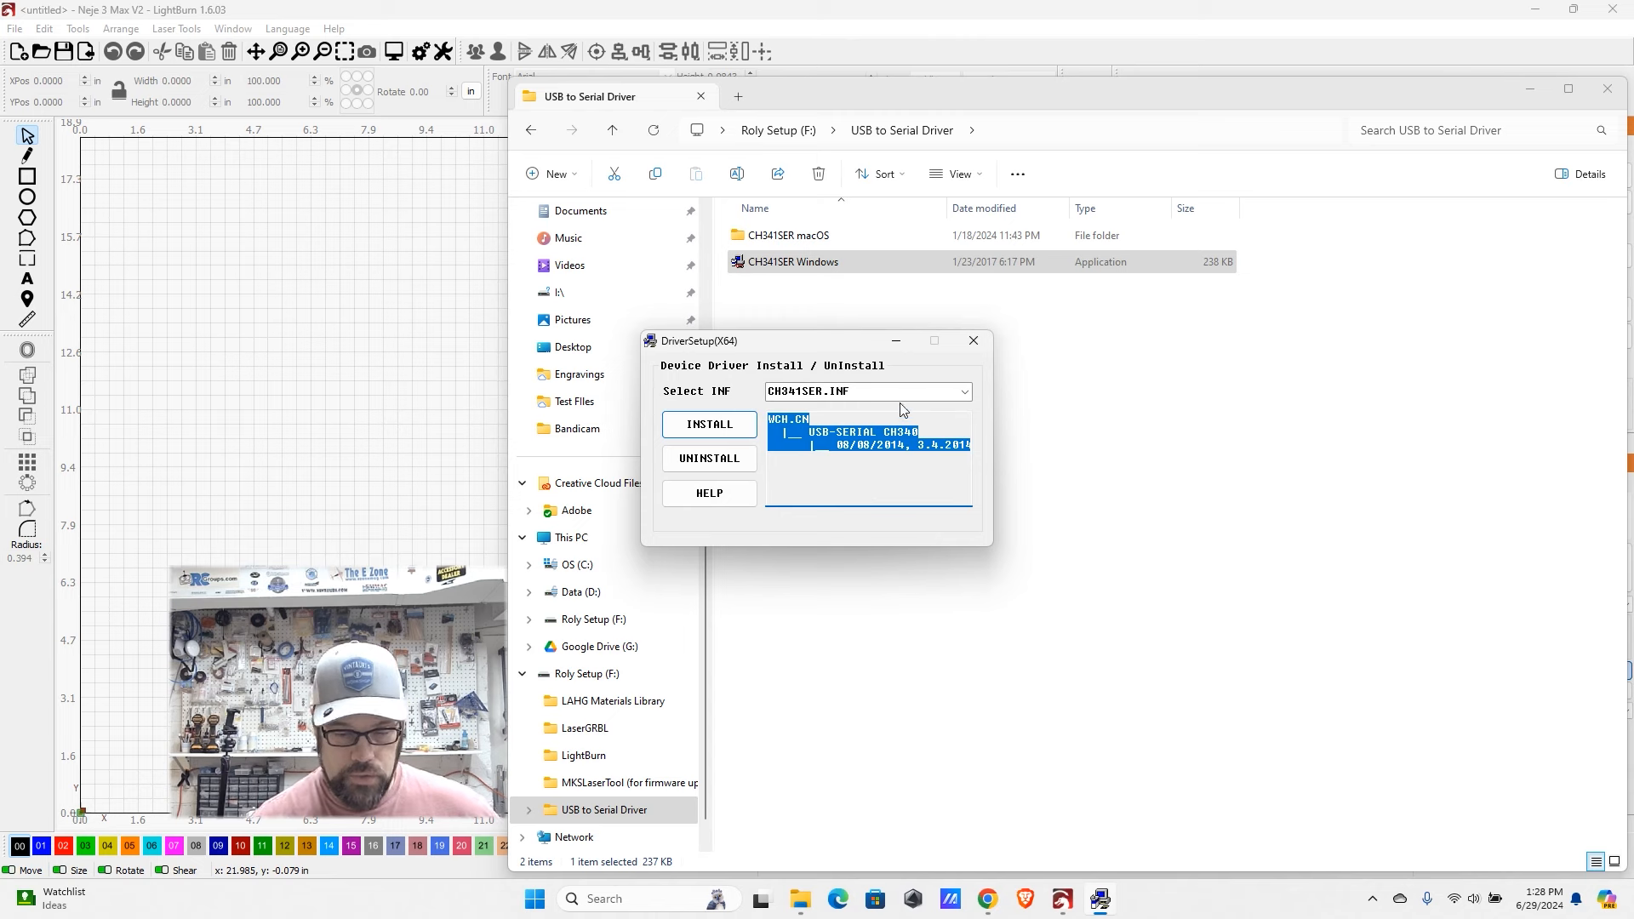
{"action": "left_click", "coordinate": [973, 342]}
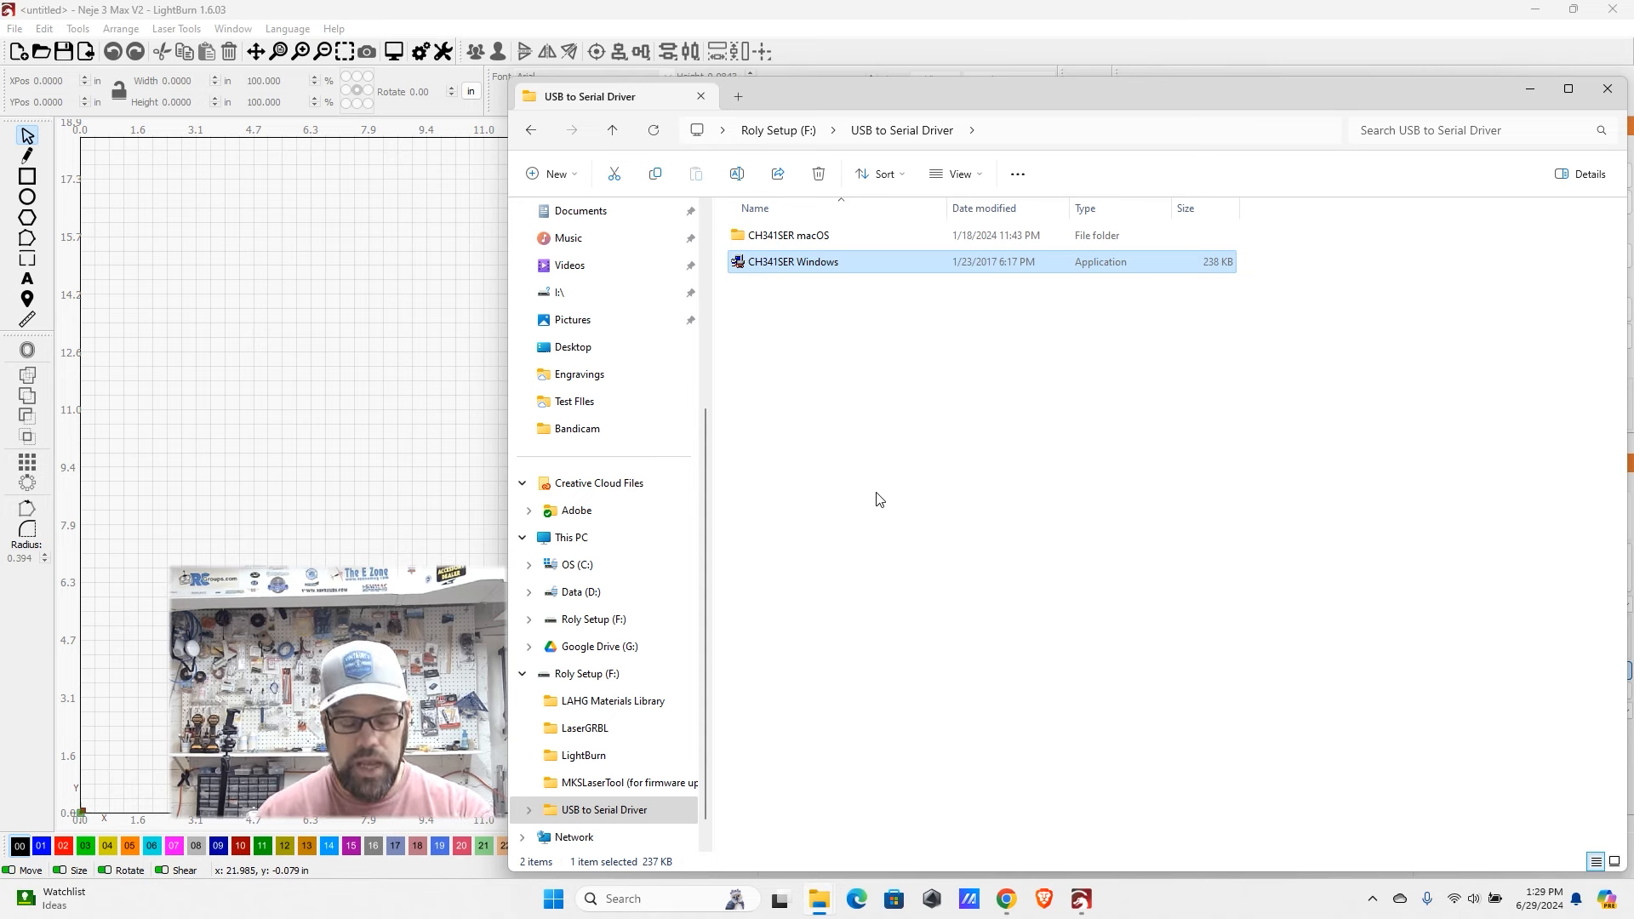
- Check the Ports (COM & LPT) category in Device Manager for the COM port assigned to the USB-SERIAL CH340 device
{"action": "left_click", "coordinate": [654, 894]}
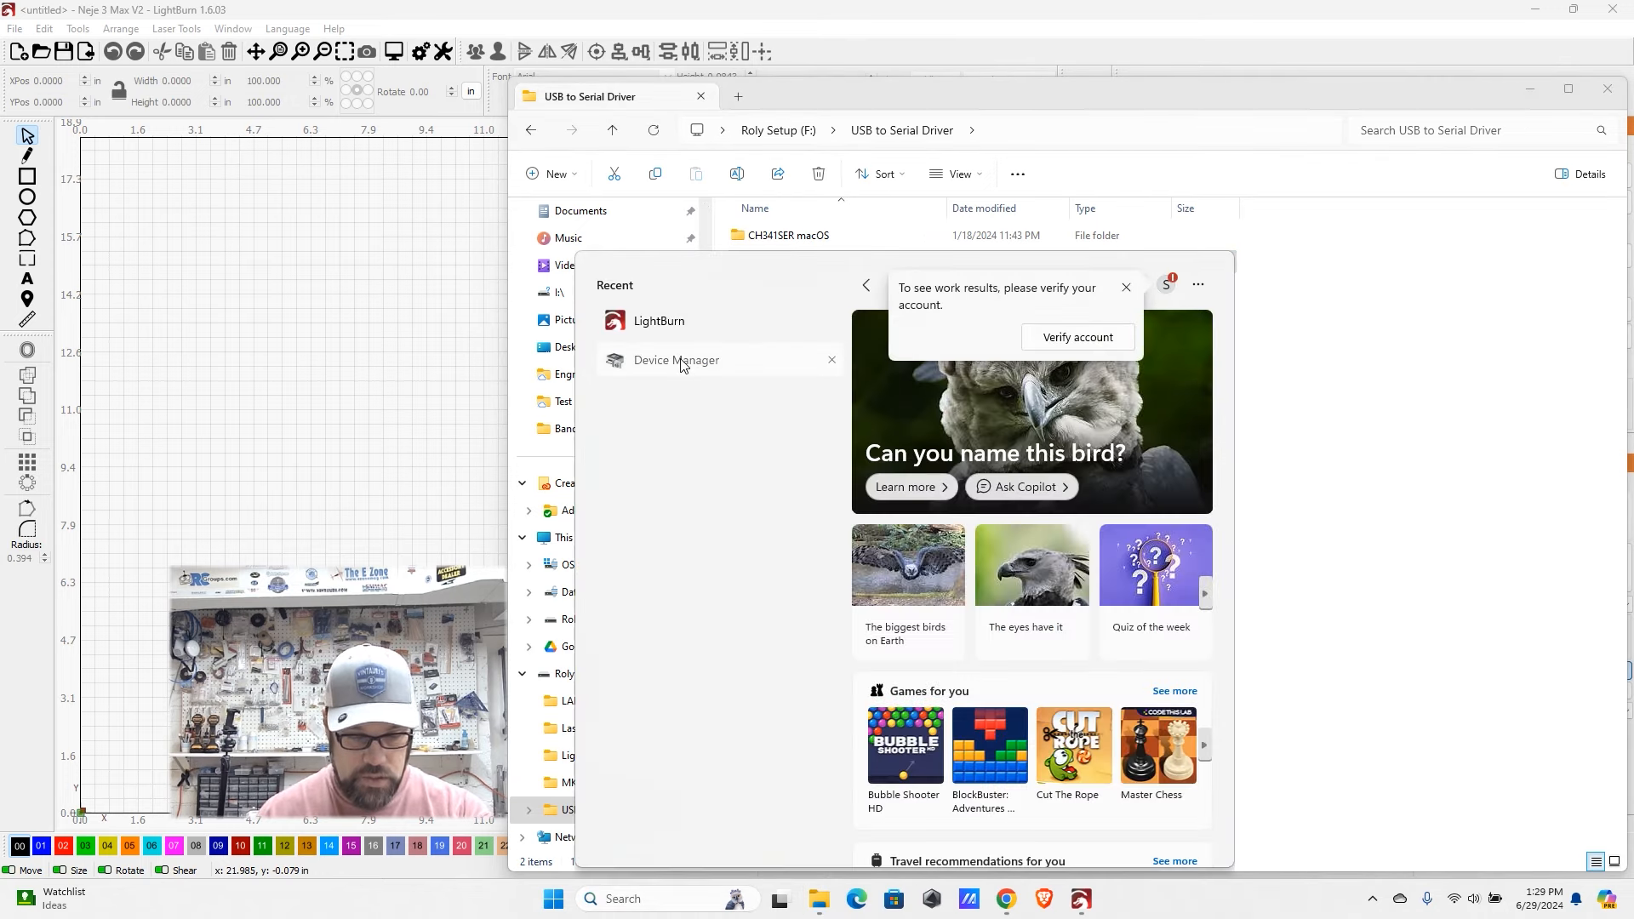
{"action": "left_click", "coordinate": [681, 362]}
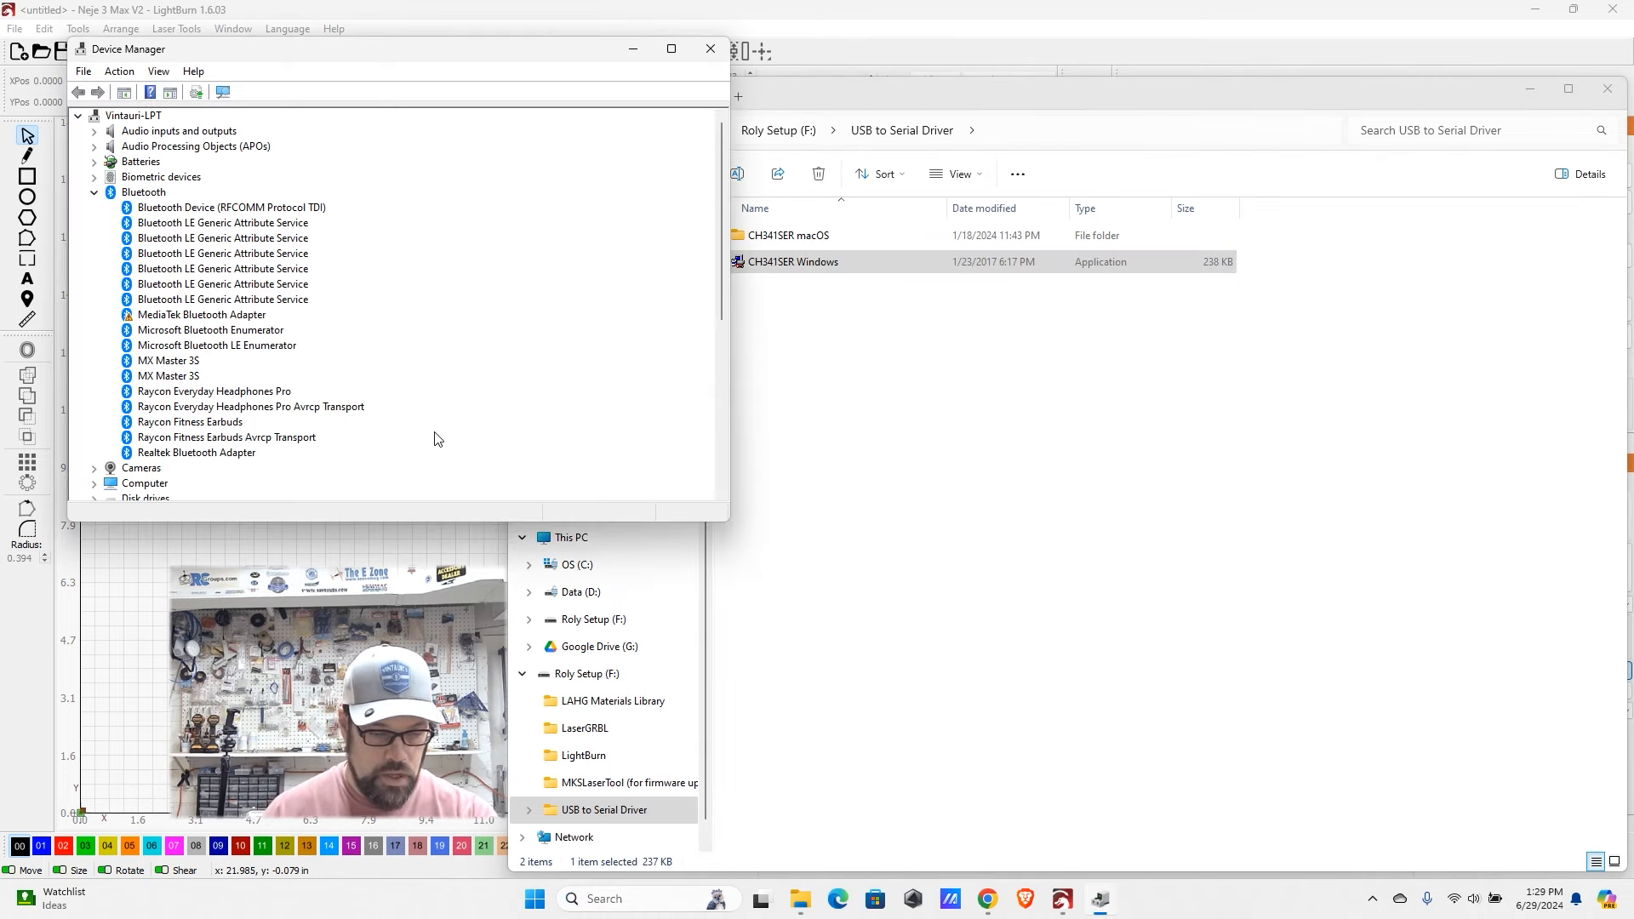
{"action": "scroll", "coordinate": [481, 369], "scroll_direction": "down", "scroll_amount": 6}
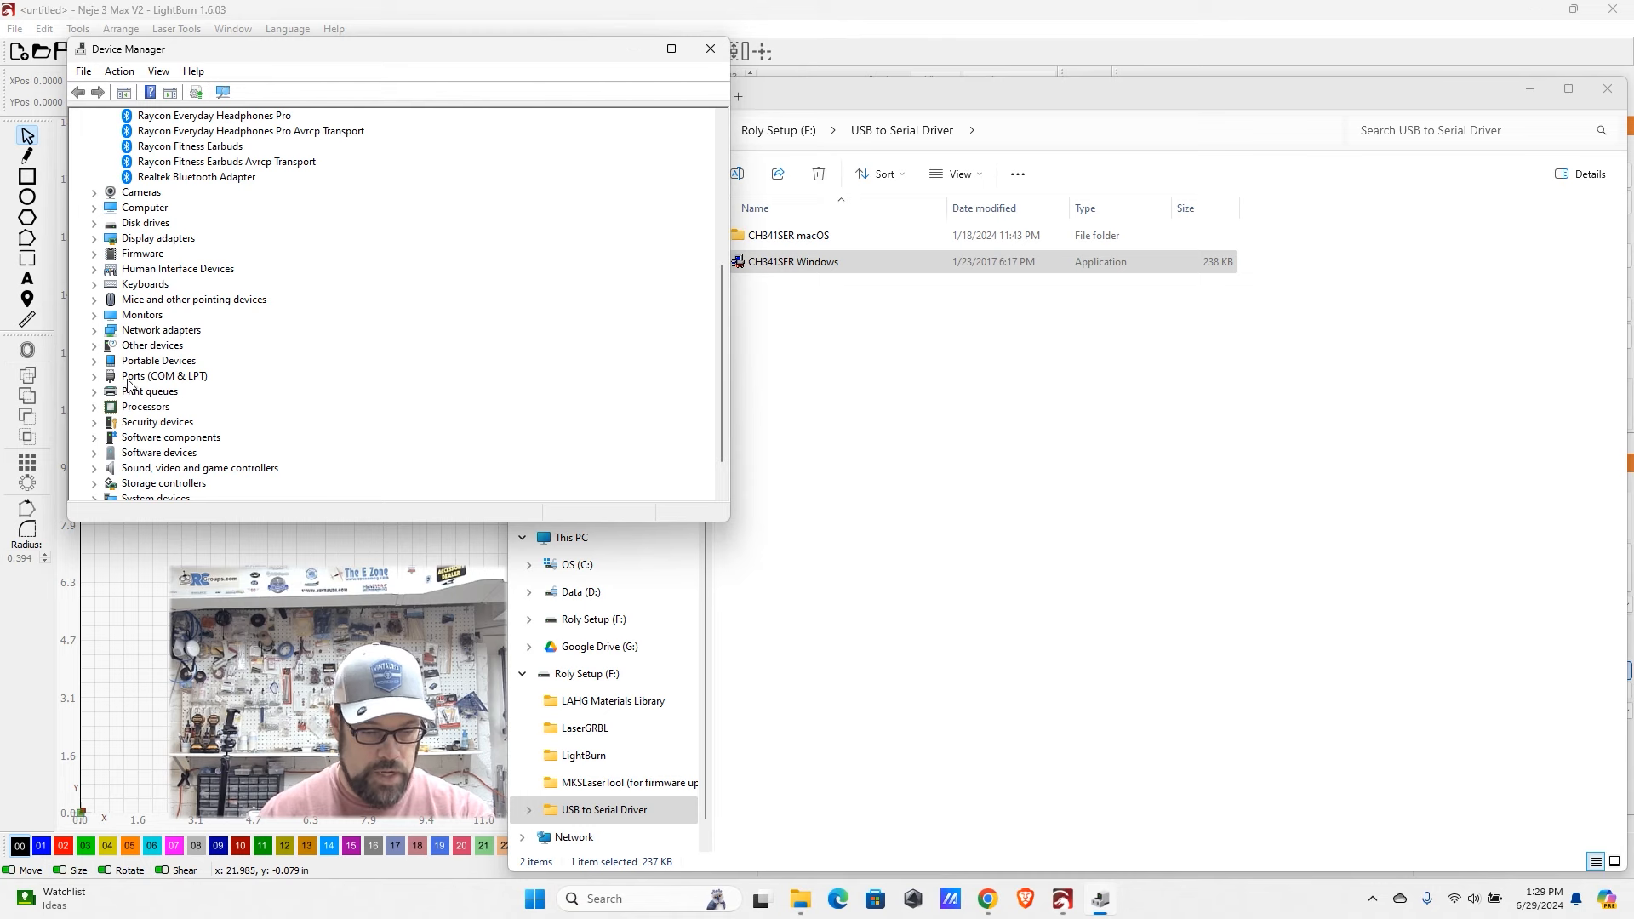
{"action": "left_click", "coordinate": [95, 378]}
{"action": "scroll", "coordinate": [226, 390], "scroll_direction": "down", "scroll_amount": 1}
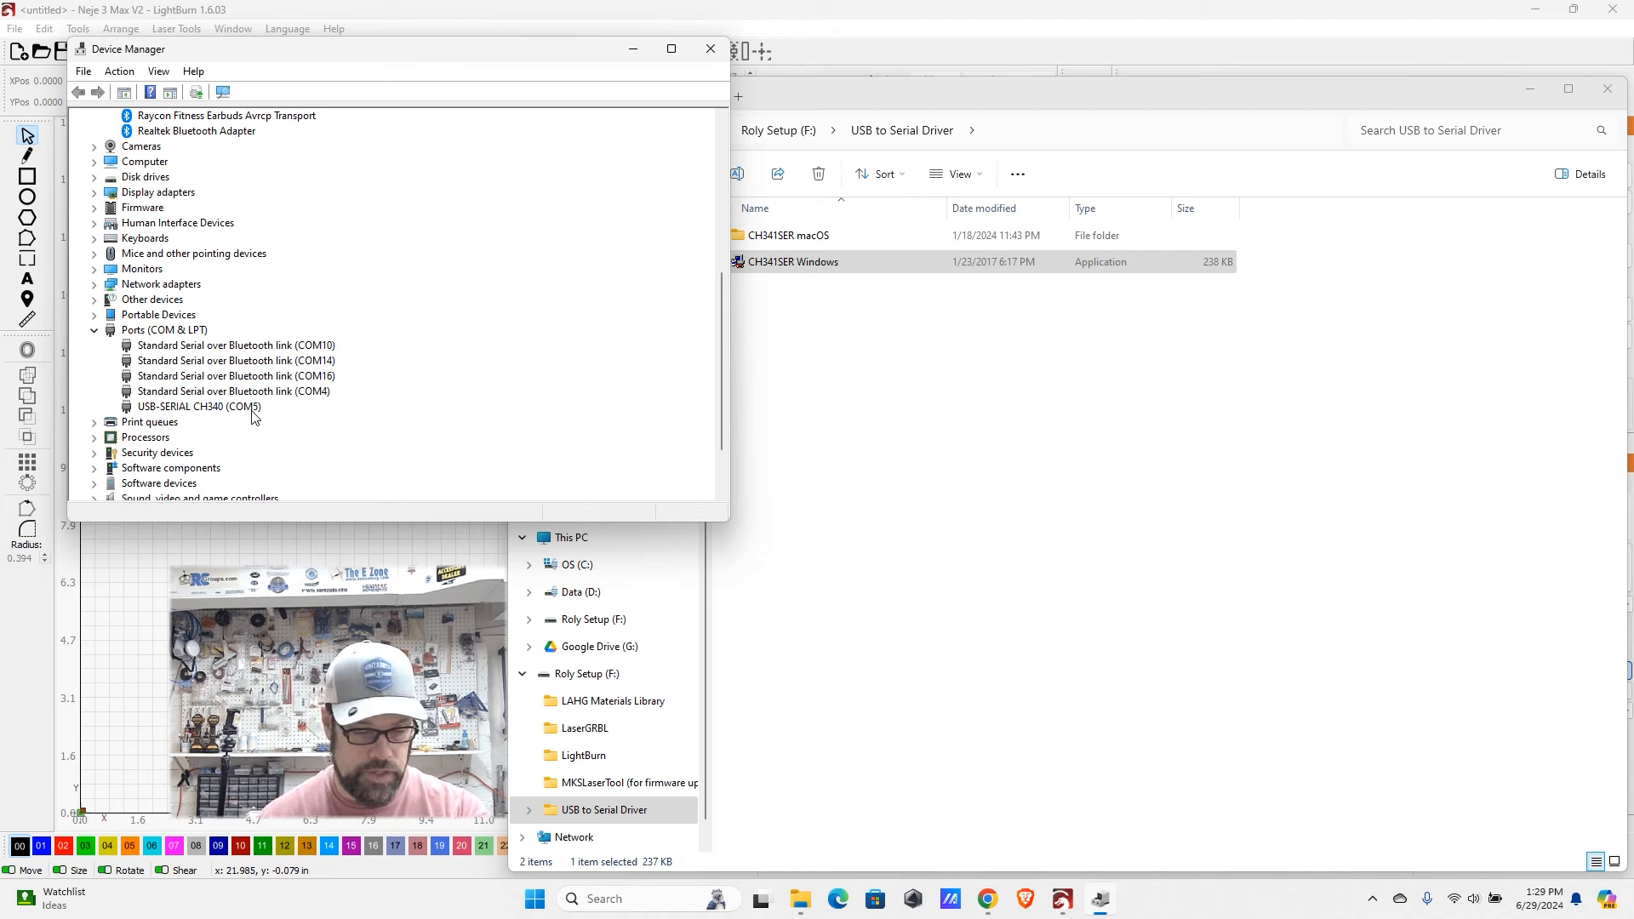
{"action": "left_click", "coordinate": [245, 409]}
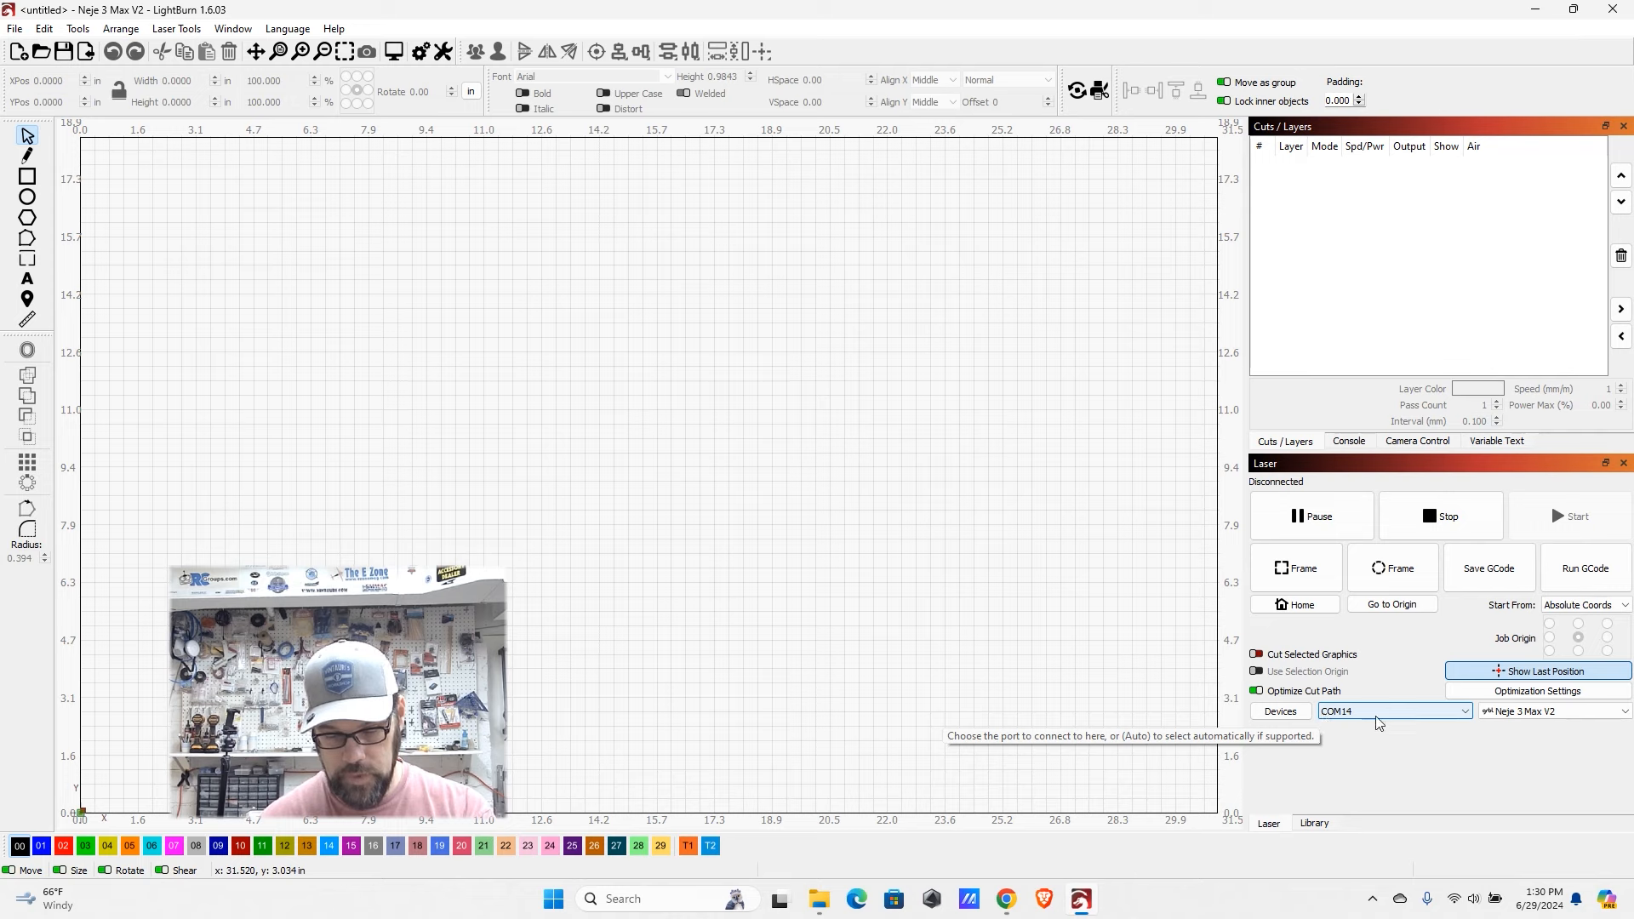
- Open LightBurn's device list and review the laser profiles already registered
{"action": "left_click", "coordinate": [1281, 712]}
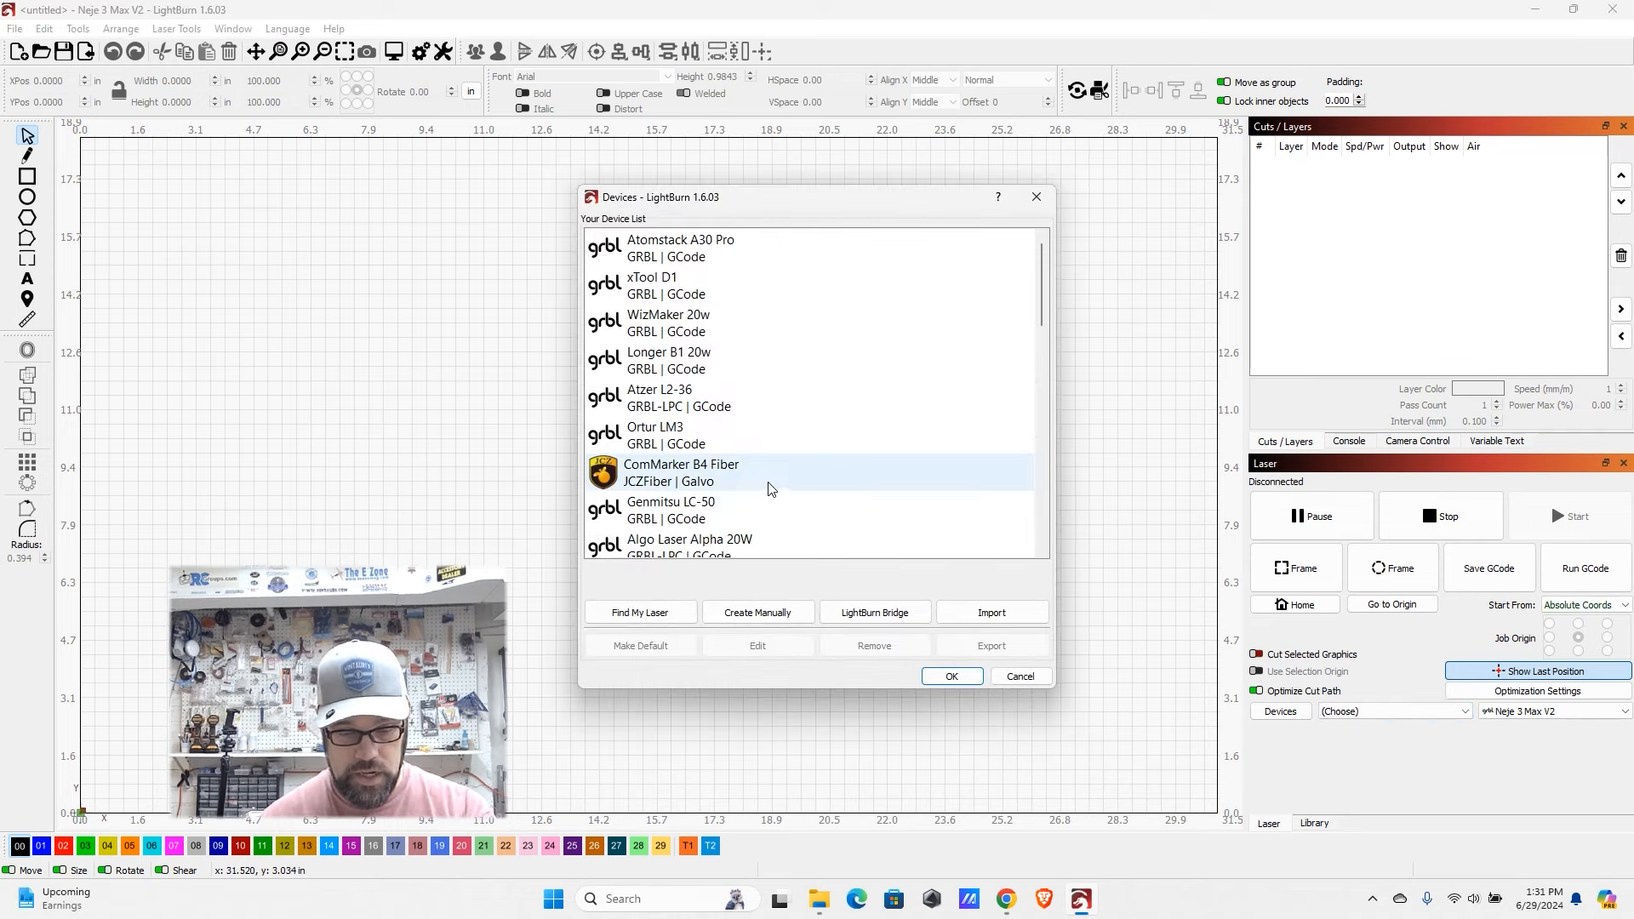
{"action": "scroll", "coordinate": [874, 456], "scroll_direction": "down", "scroll_amount": 8}
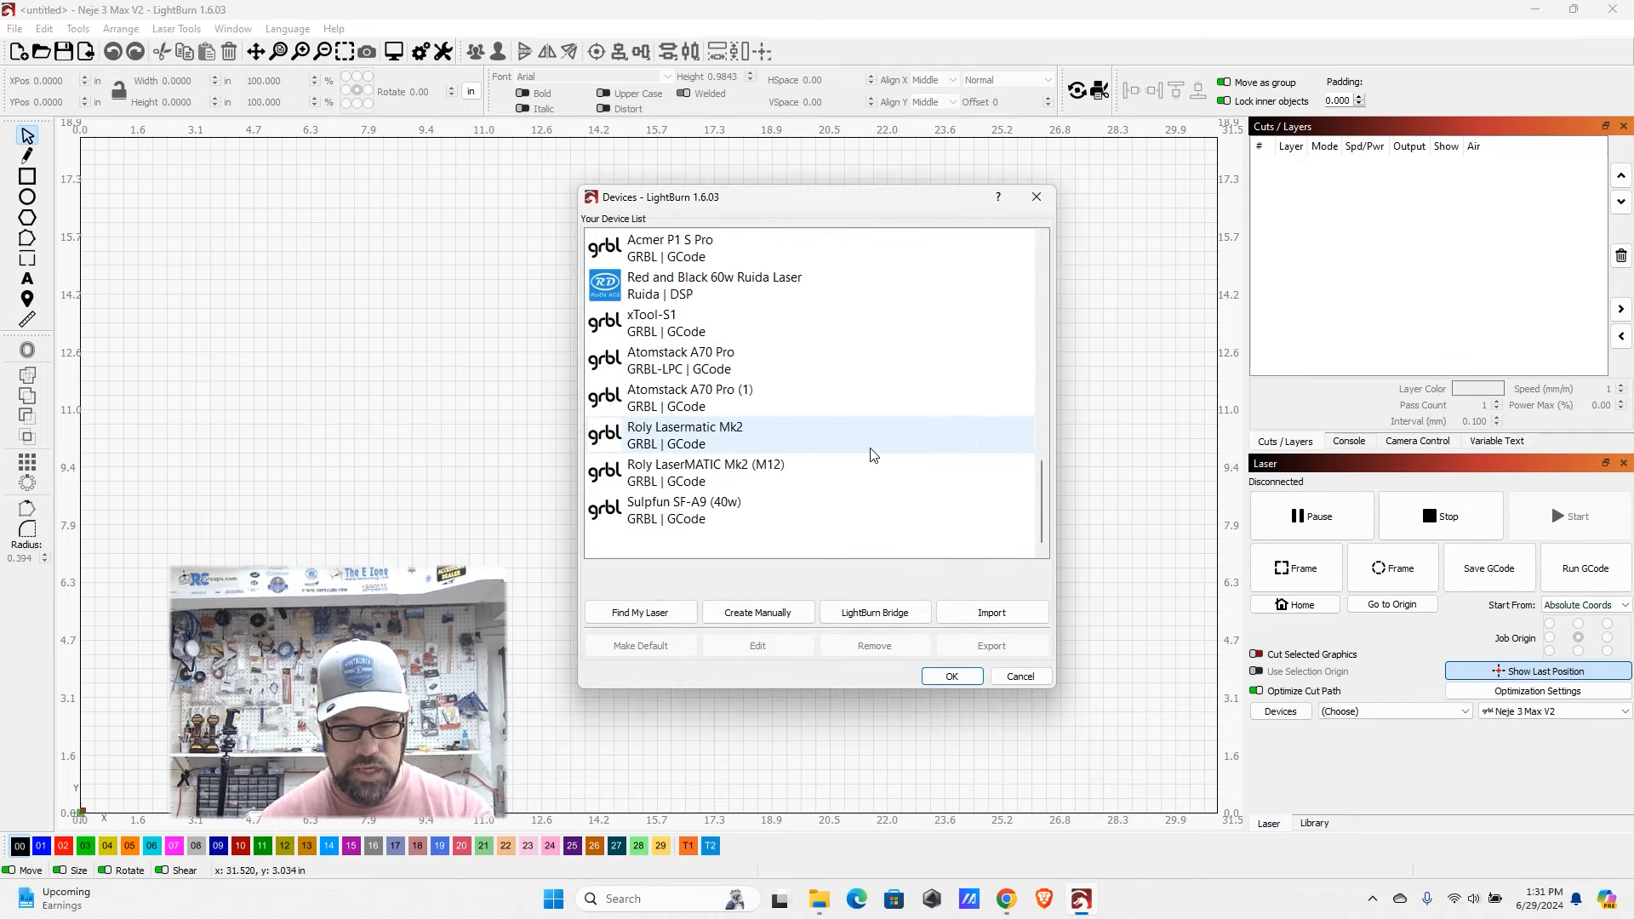
{"action": "scroll", "coordinate": [875, 456], "scroll_direction": "up", "scroll_amount": 8}
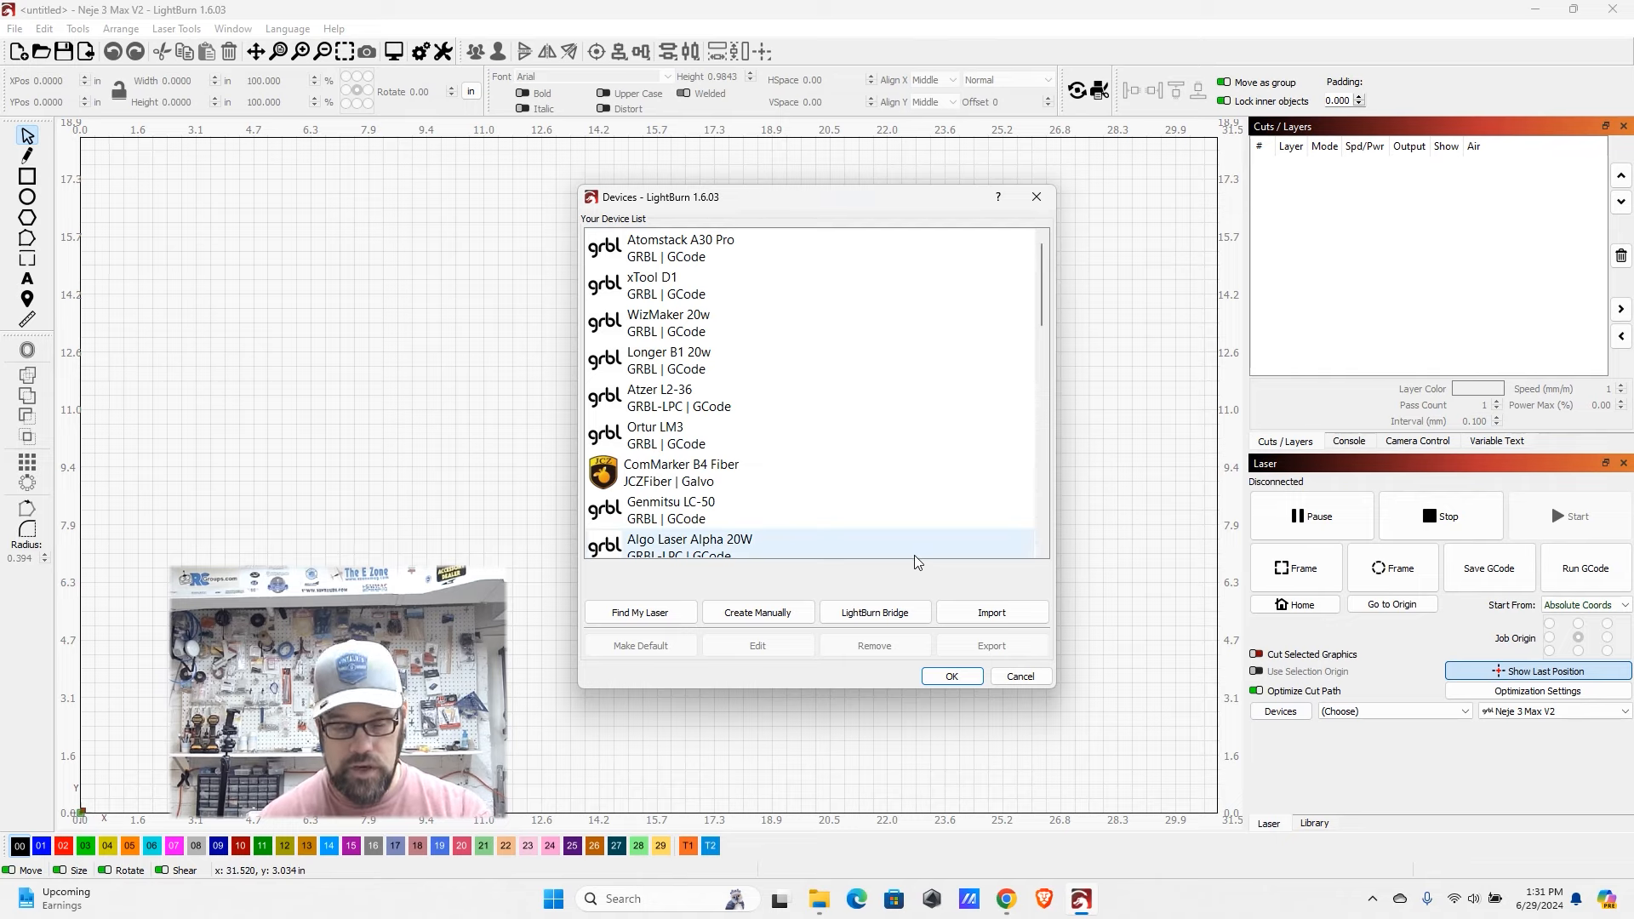
{"action": "left_click", "coordinate": [978, 614]}
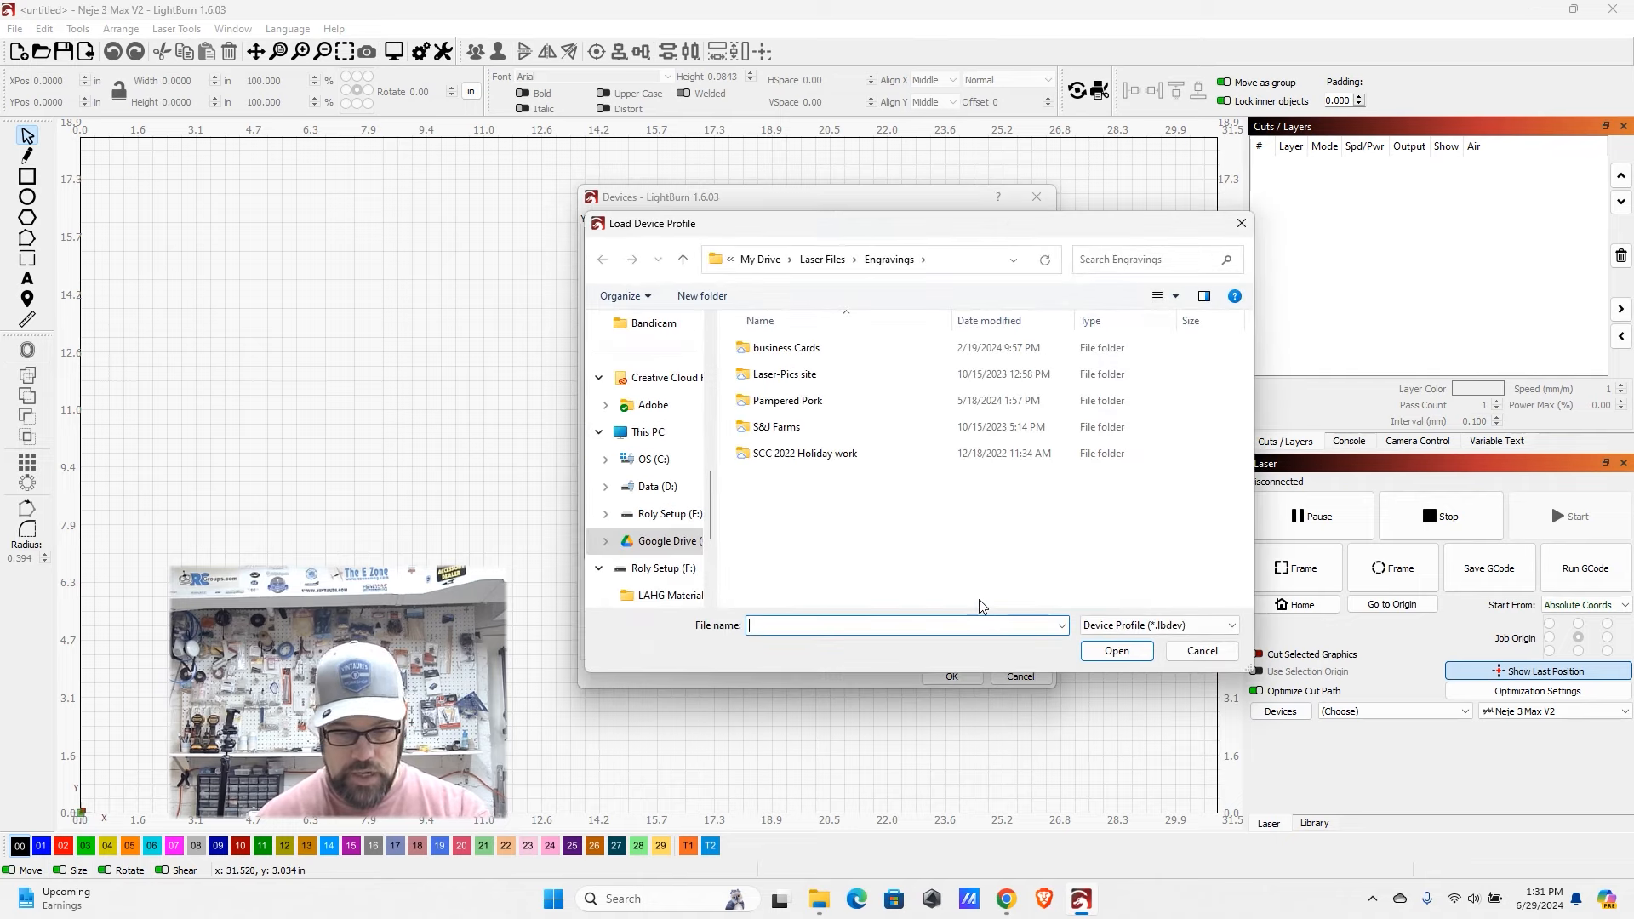
{"action": "left_click", "coordinate": [672, 515]}
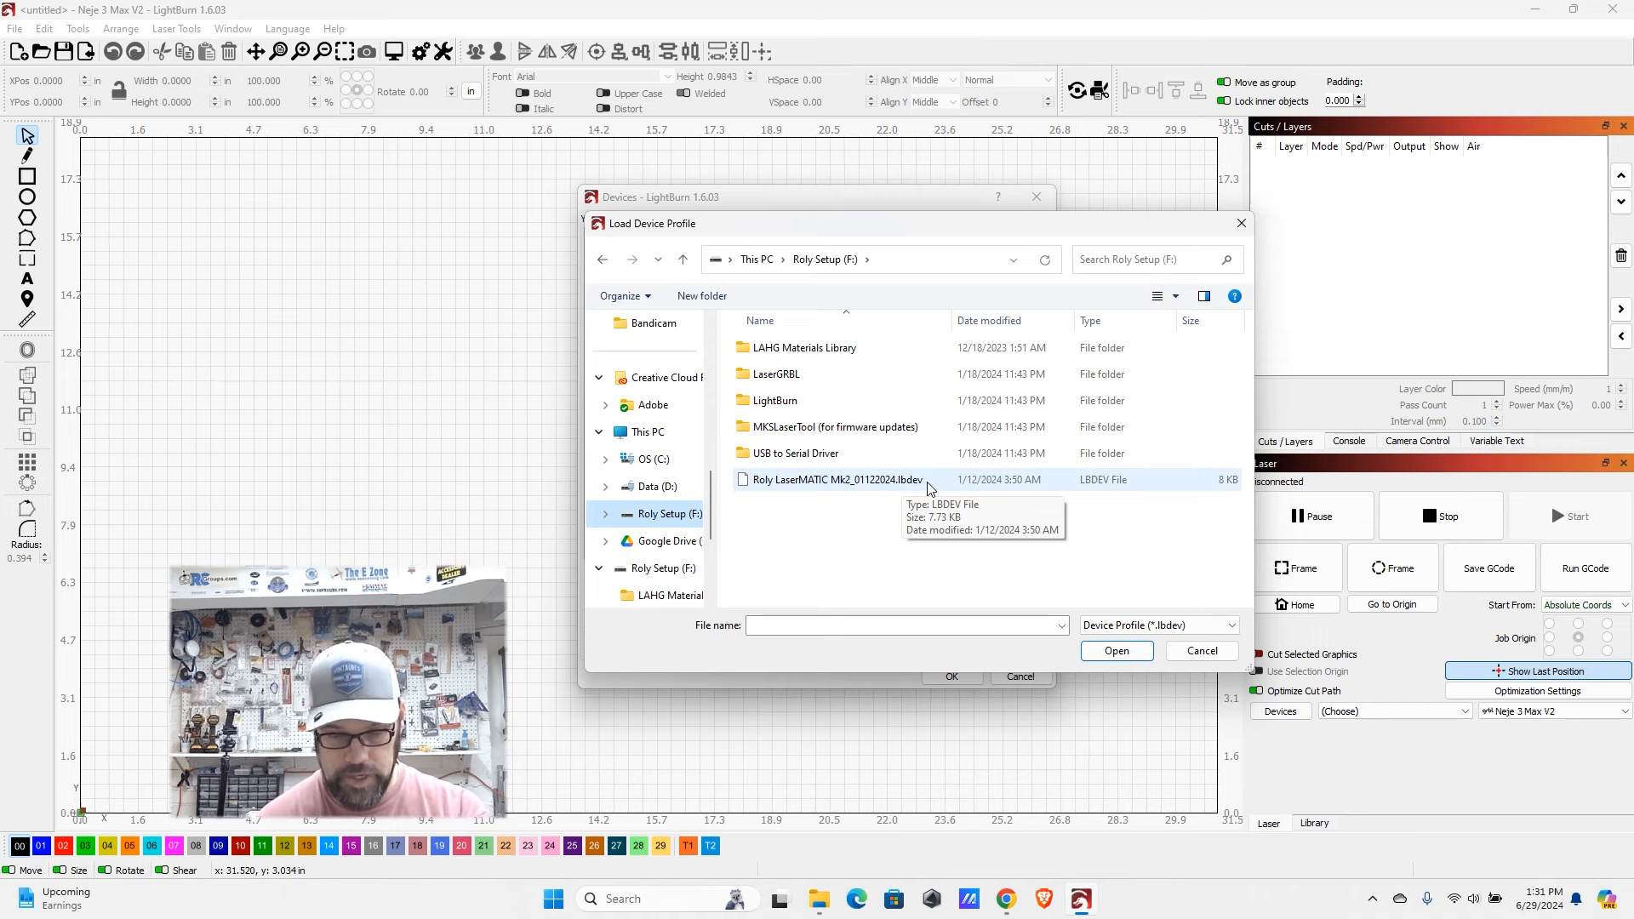
{"action": "left_click", "coordinate": [838, 490]}
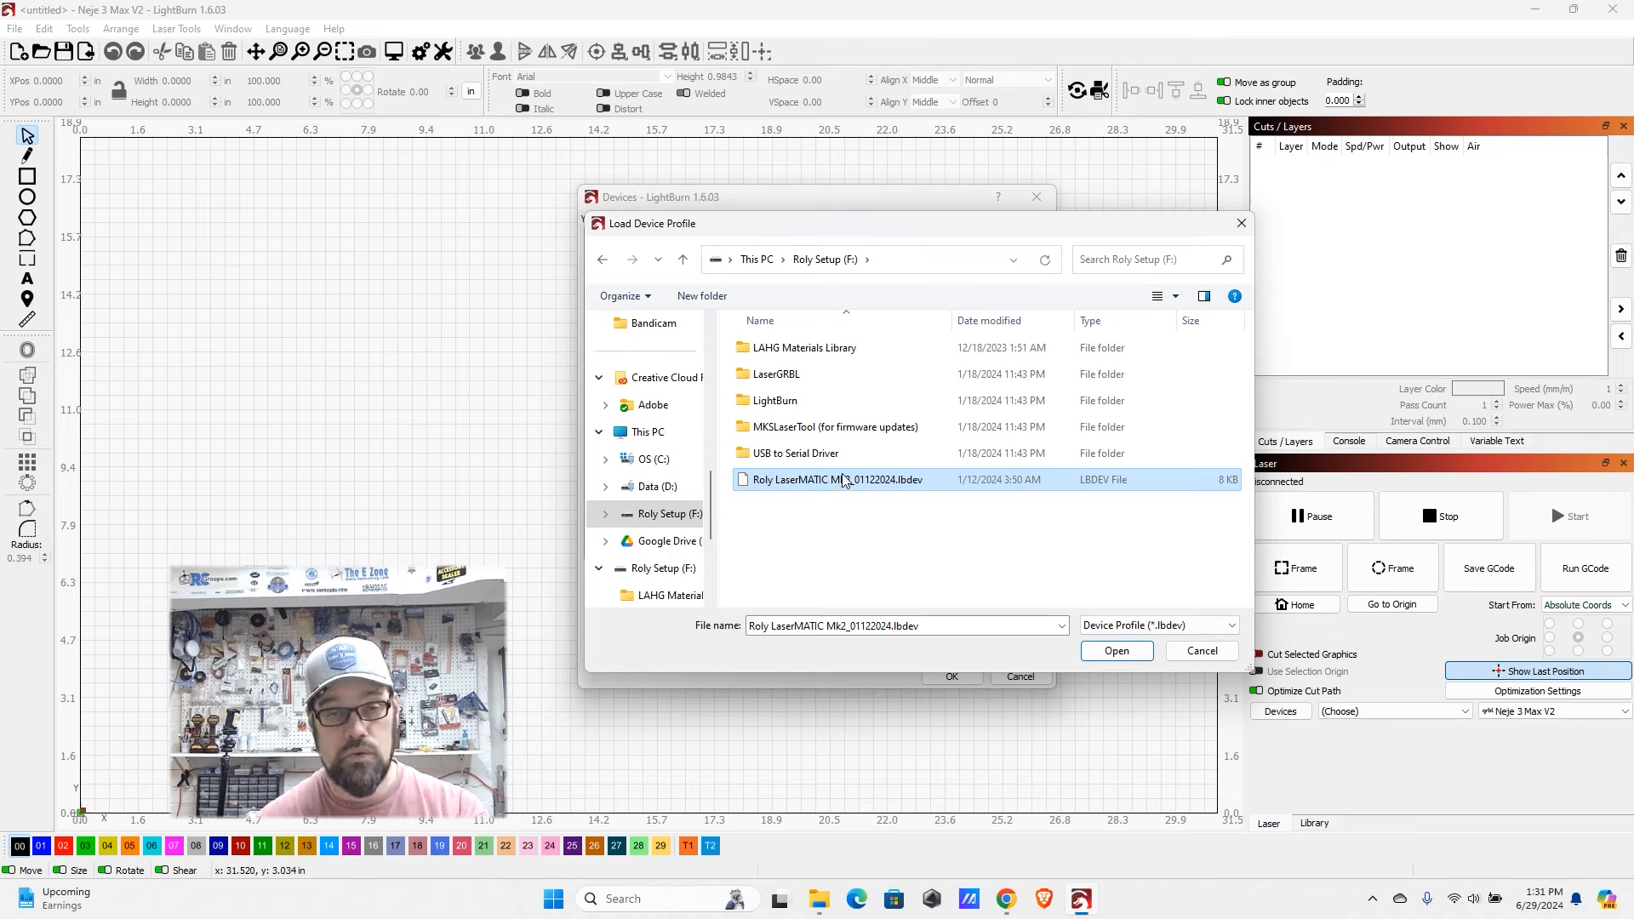
{"action": "left_click", "coordinate": [1202, 651]}
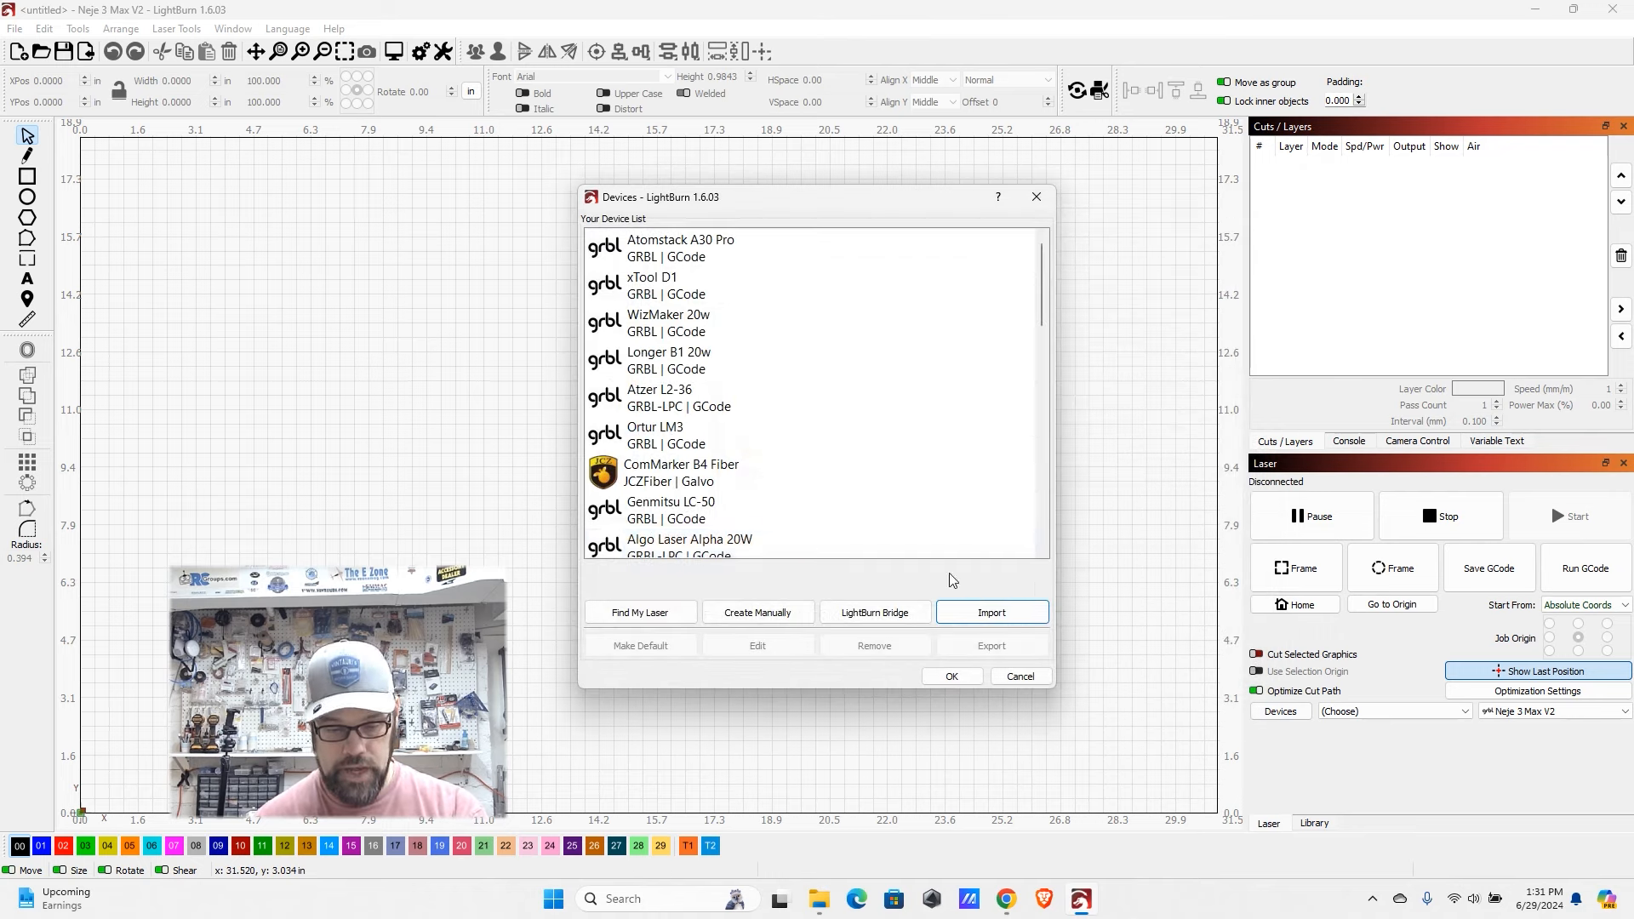
- Scan for USB-connected lasers with Find My Laser
{"action": "left_click", "coordinate": [640, 613]}
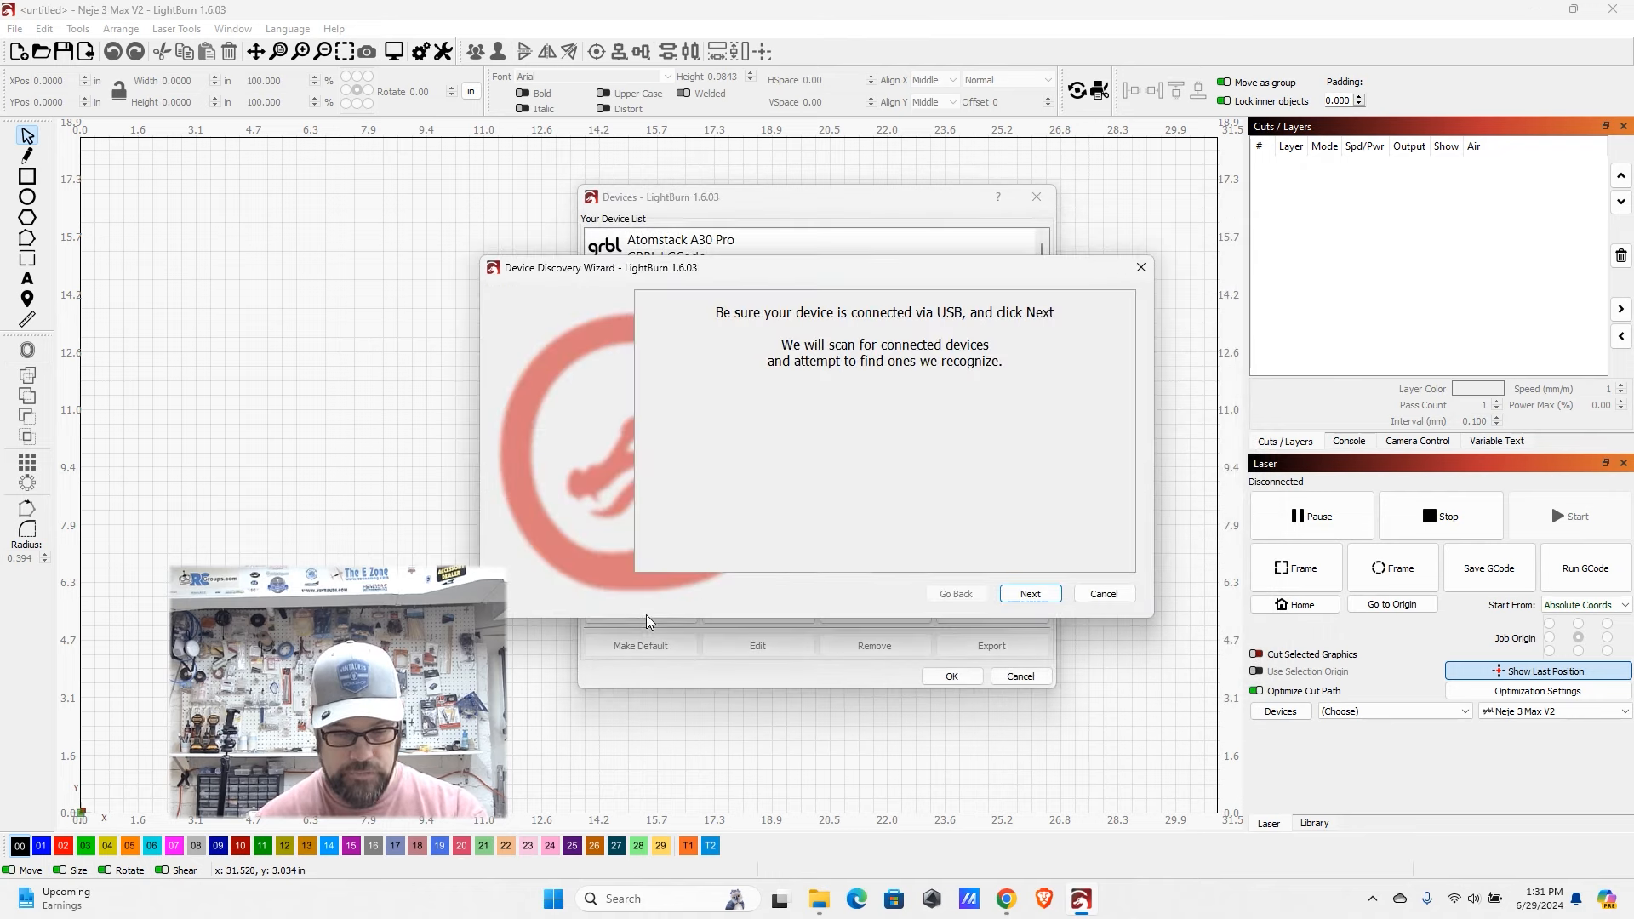
{"action": "left_click", "coordinate": [1048, 593]}
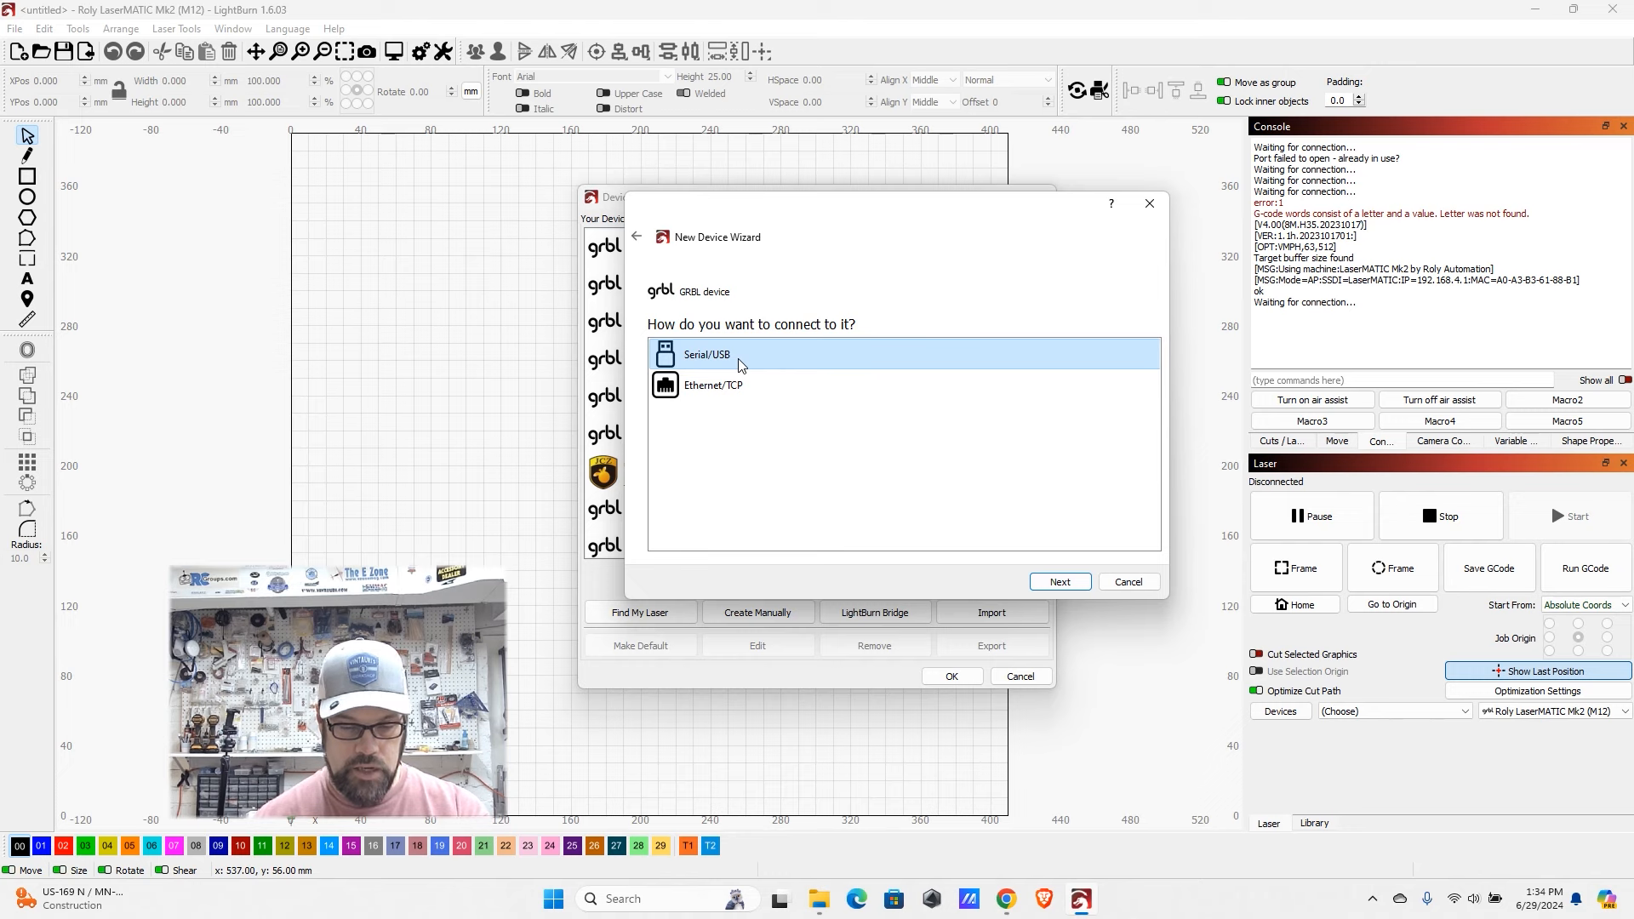
- Accept Serial/USB as the GRBL device's connection and name the device Test Roly LaserMatic MK2
{"action": "left_click", "coordinate": [1060, 582]}
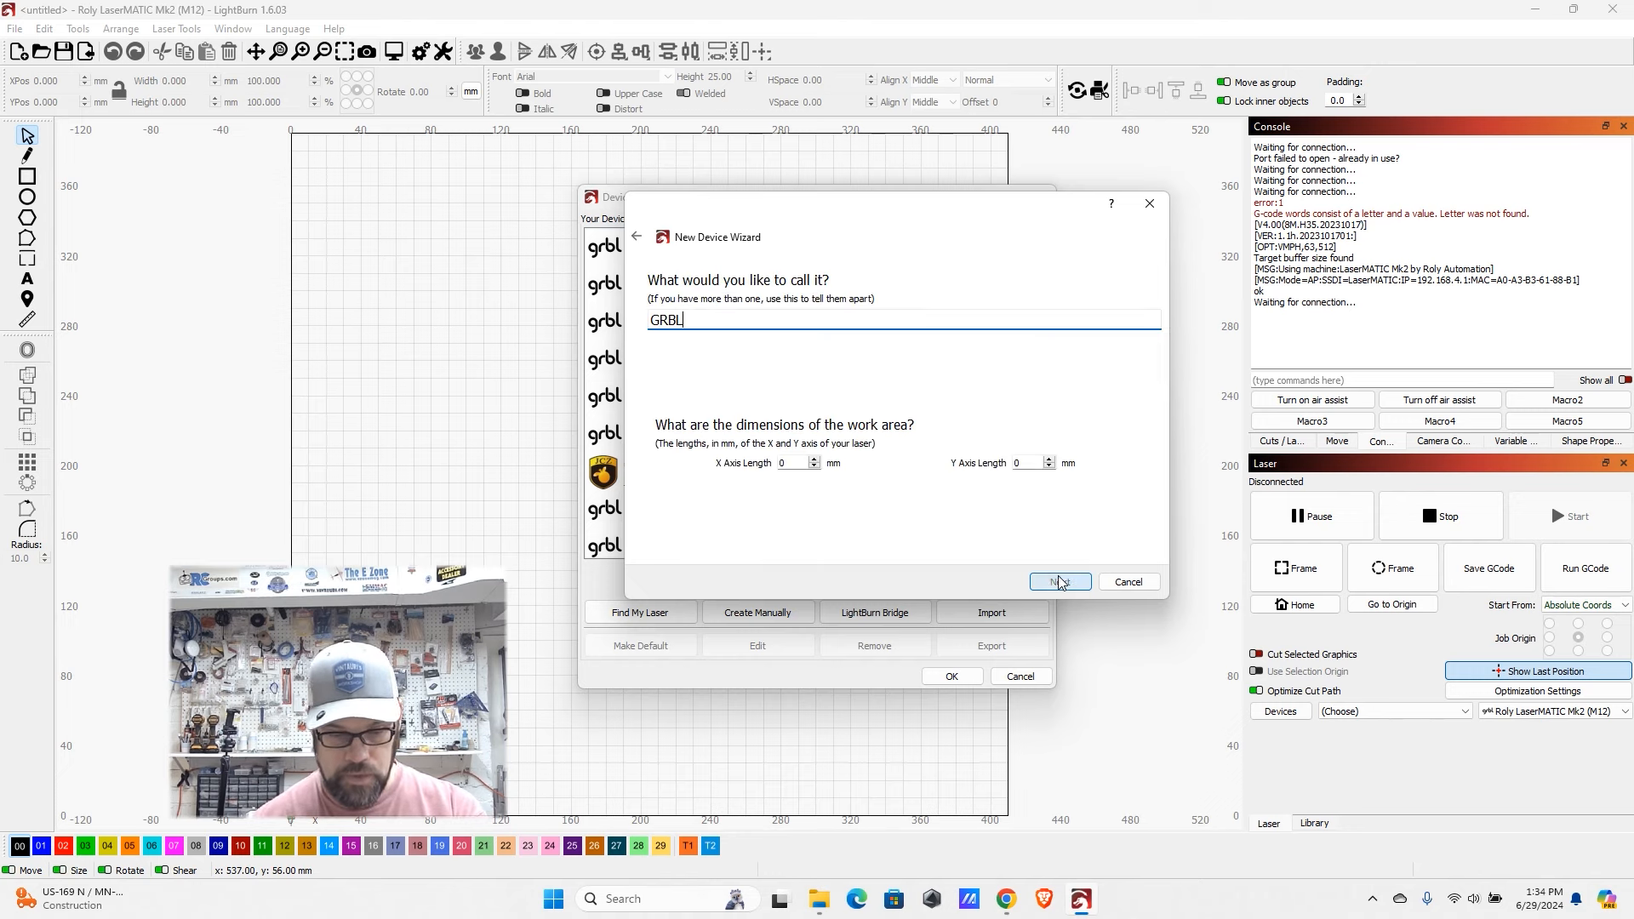
{"action": "left_click", "coordinate": [764, 322]}
{"action": "key", "text": "BackSpace"}
{"action": "key", "text": "BackSpace"}
{"action": "key", "text": "BackSpace"}
{"action": "key", "text": "BackSpace"}
{"action": "type", "text": "Tes"}
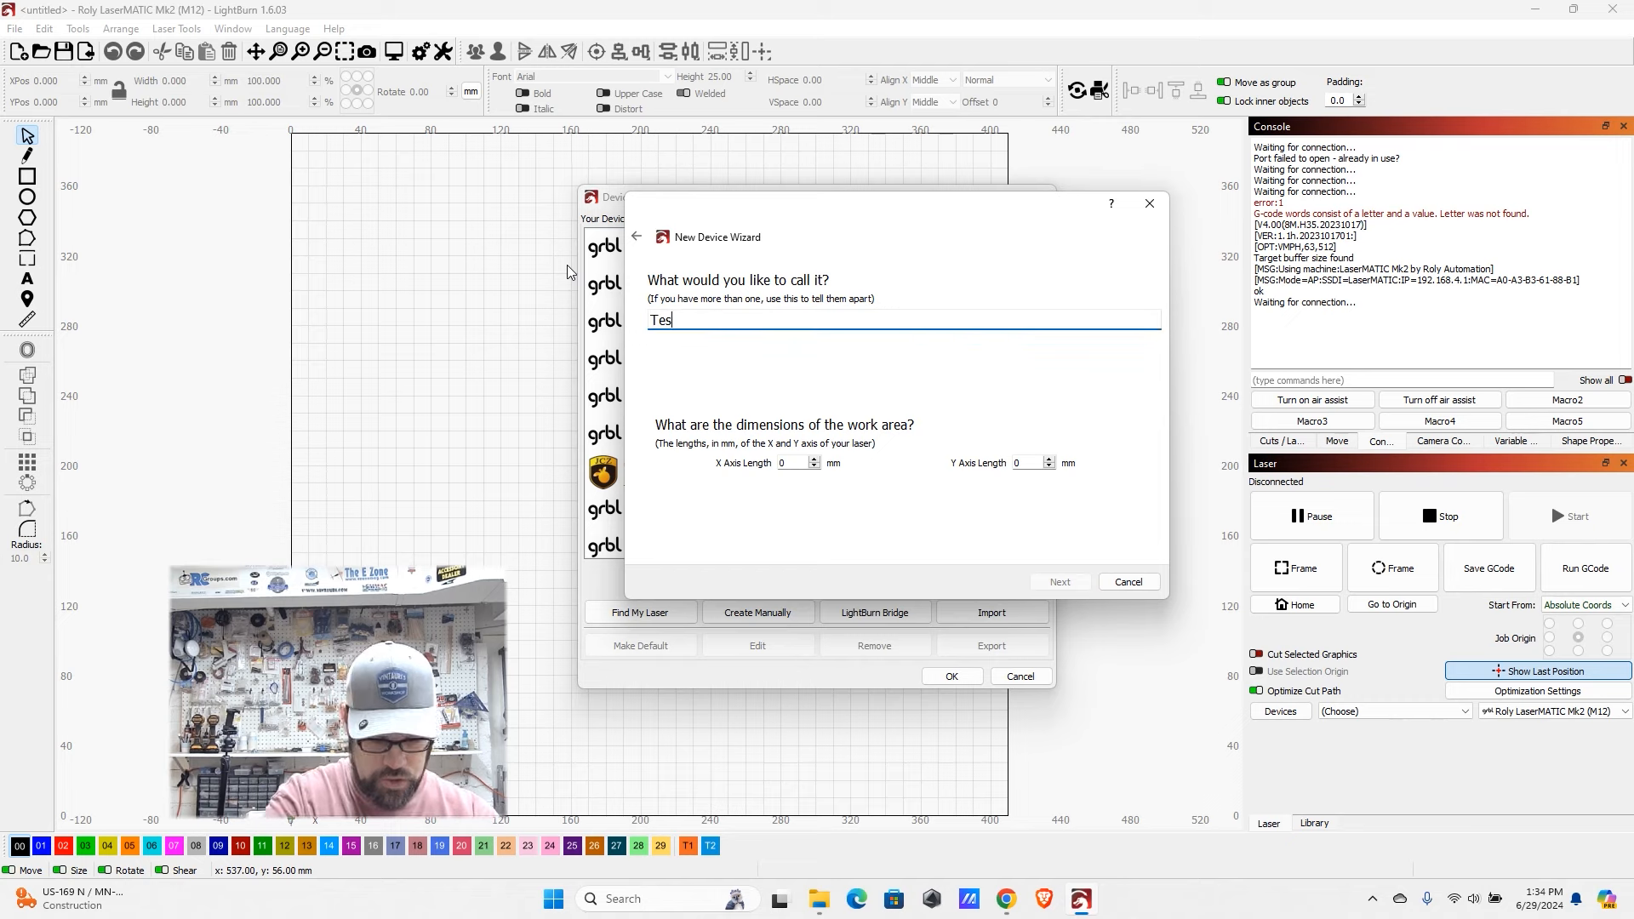
{"action": "type", "text": "t R"}
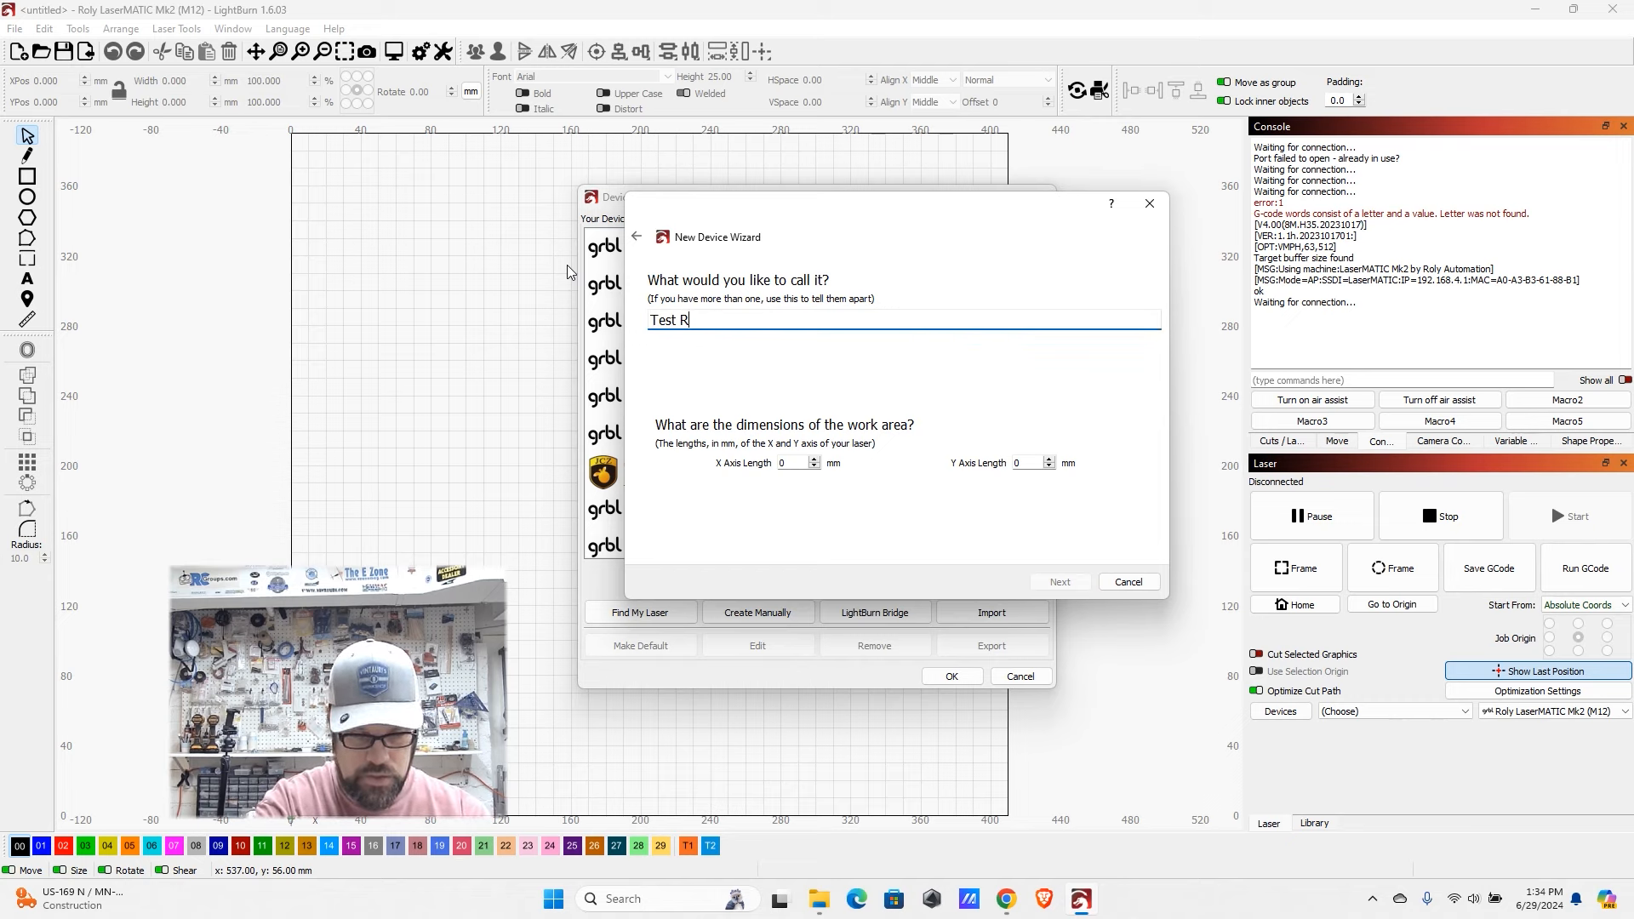
{"action": "type", "text": "oly Las"}
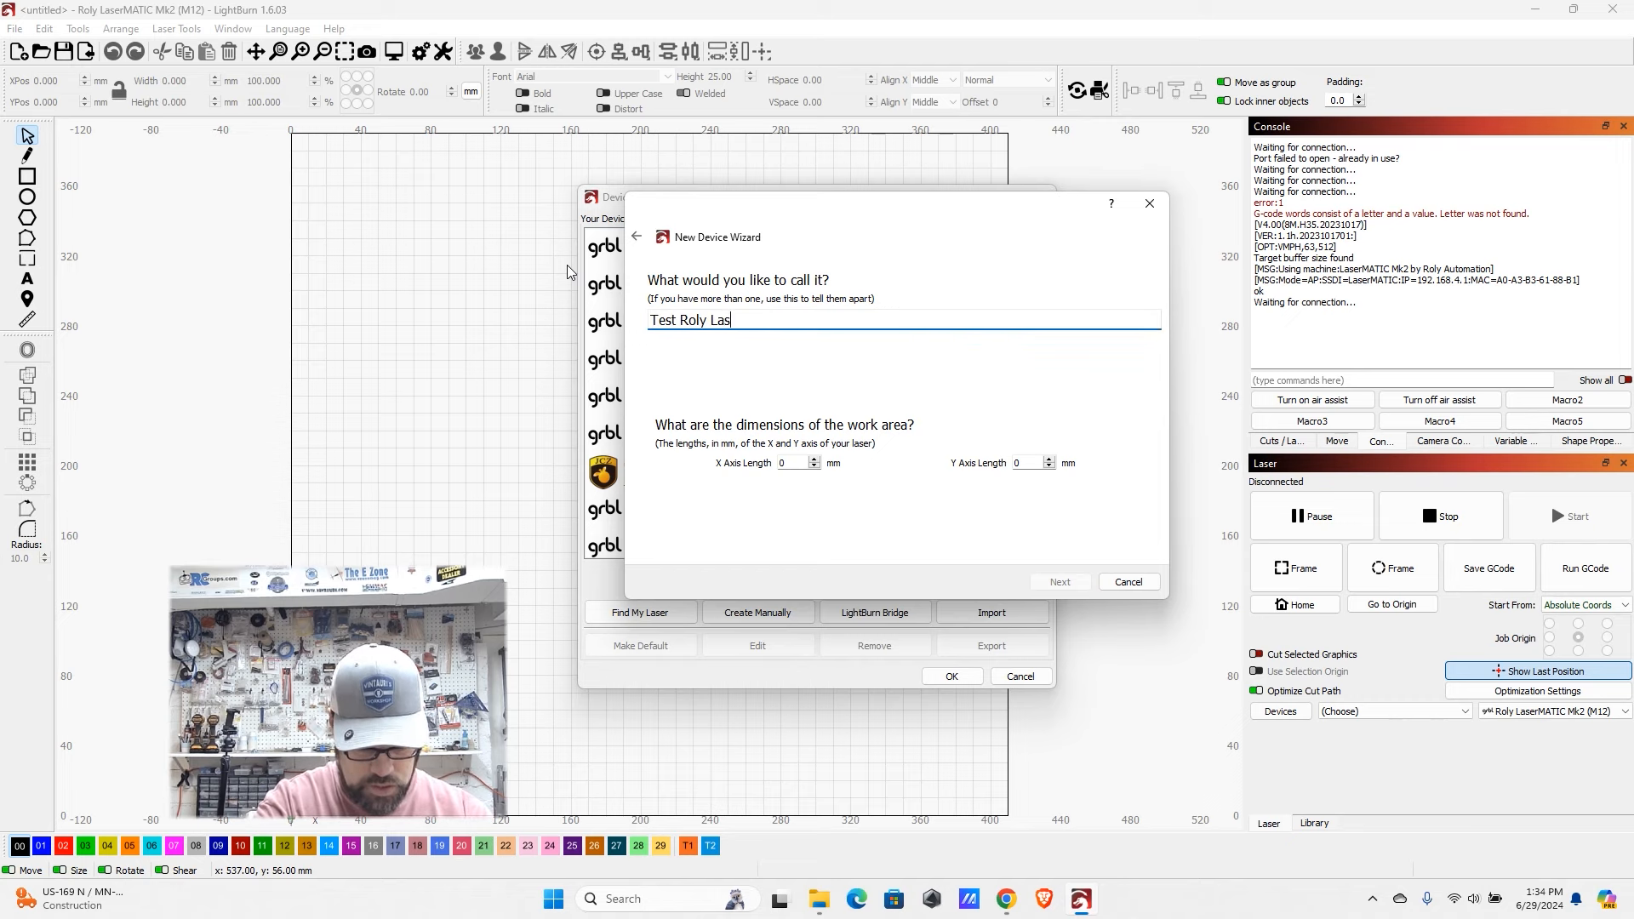
{"action": "type", "text": "er"}
{"action": "key", "text": "BackSpace"}
{"action": "key", "text": "BackSpace"}
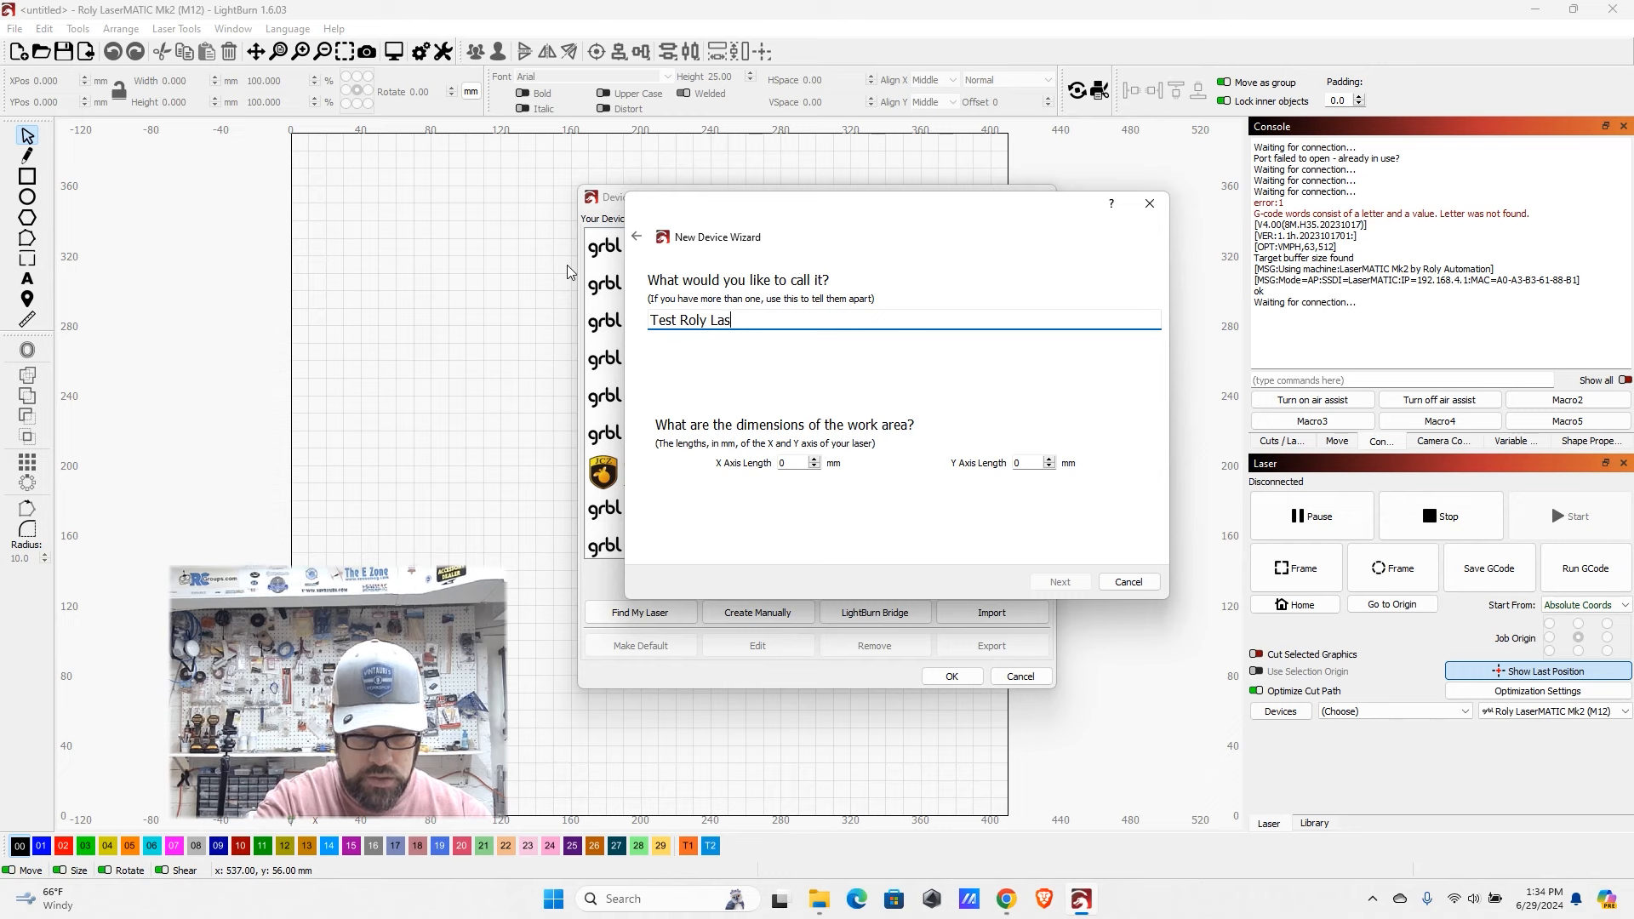
{"action": "type", "text": "erMatic"}
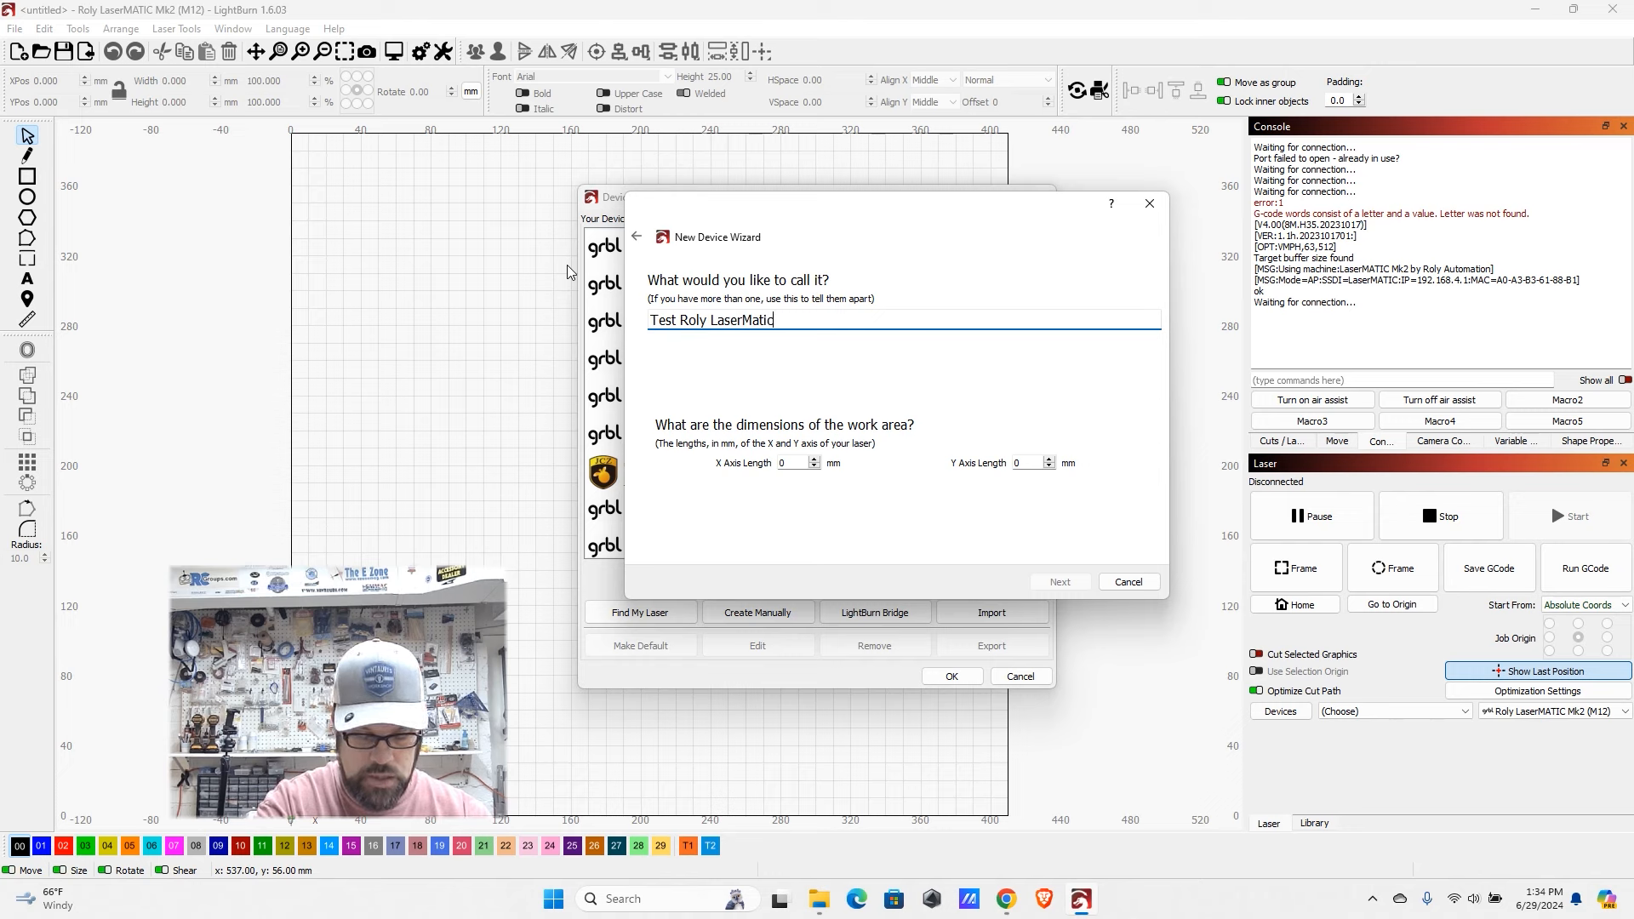
{"action": "type", "text": " MK2"}
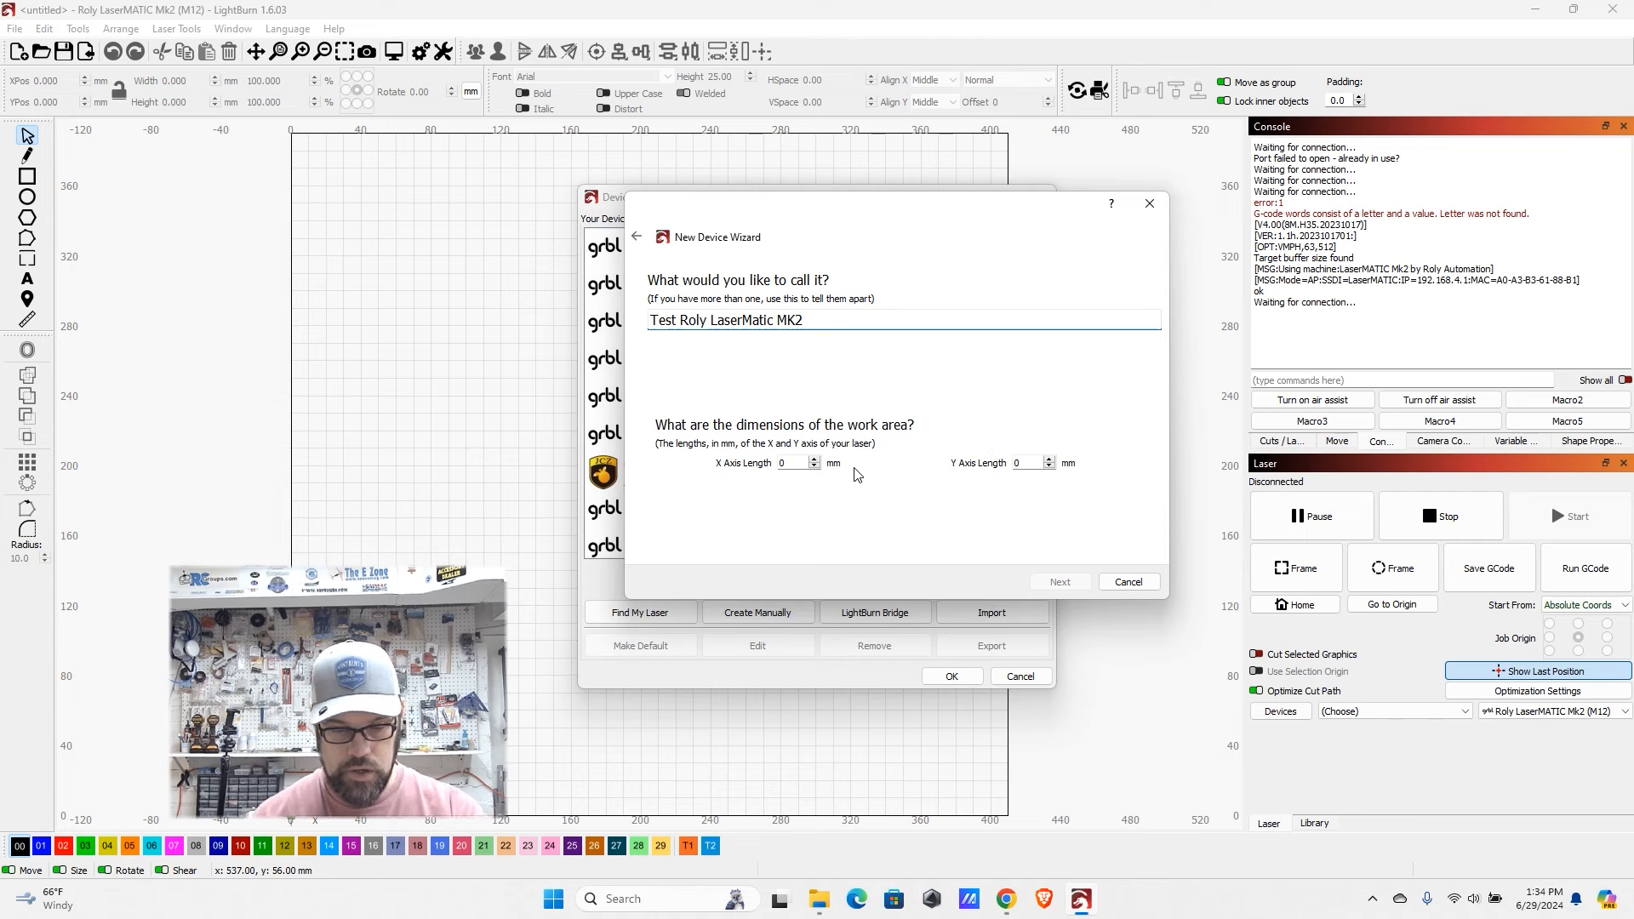
- Set the new device's work area to 400 by 400 mm and turn off automatic homing on startup
{"action": "double_click", "coordinate": [777, 462]}
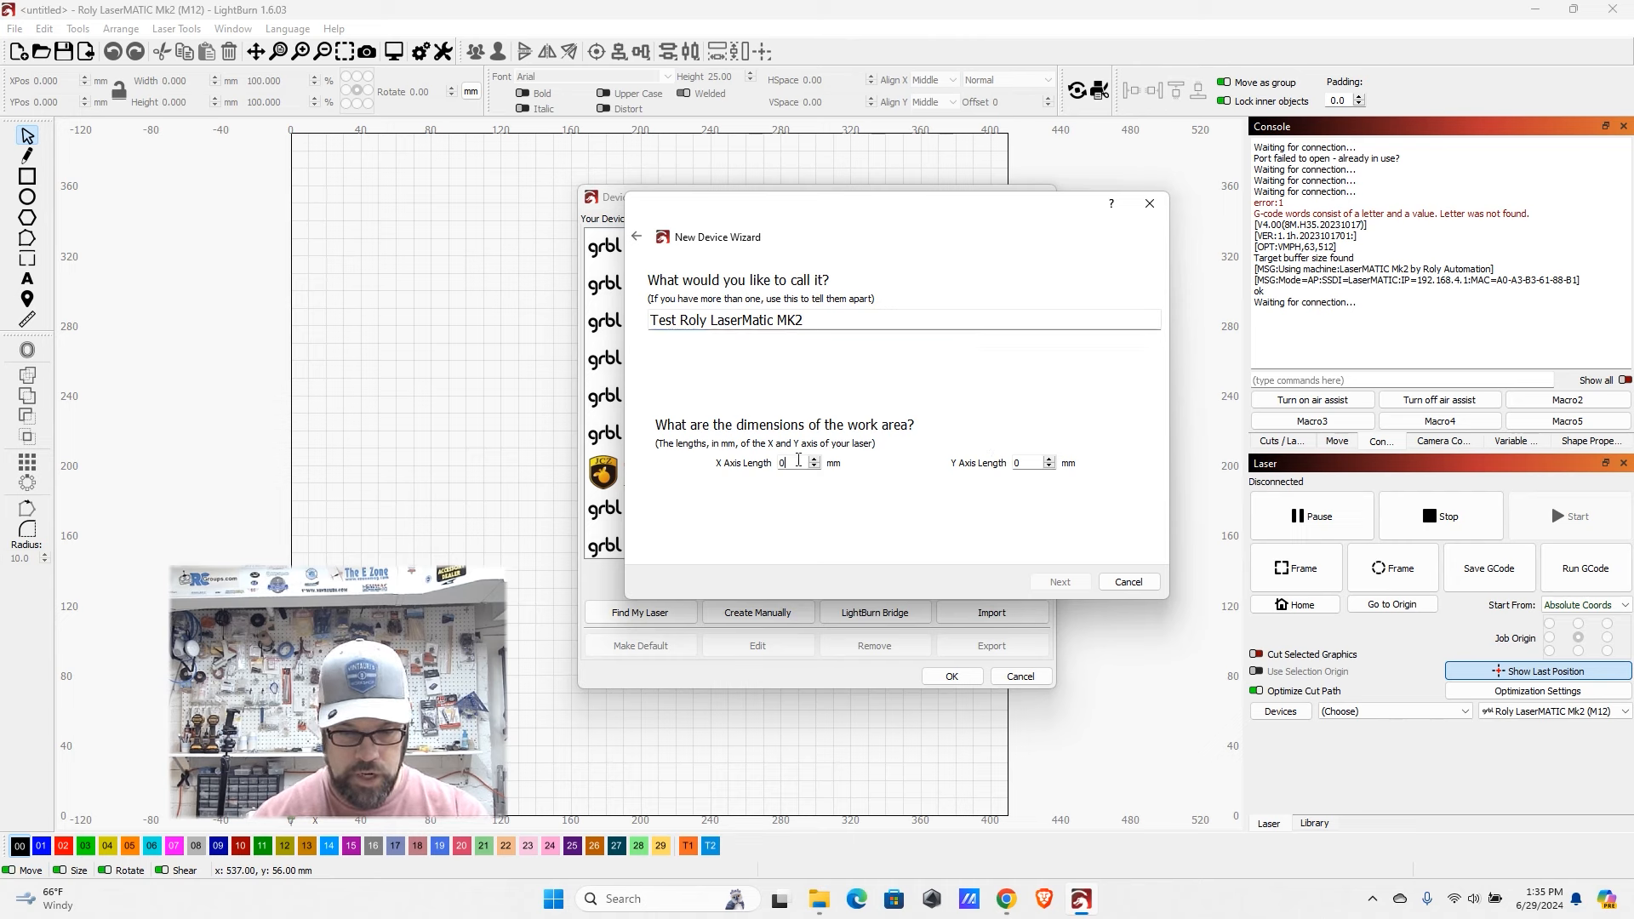
{"action": "type", "text": "40"}
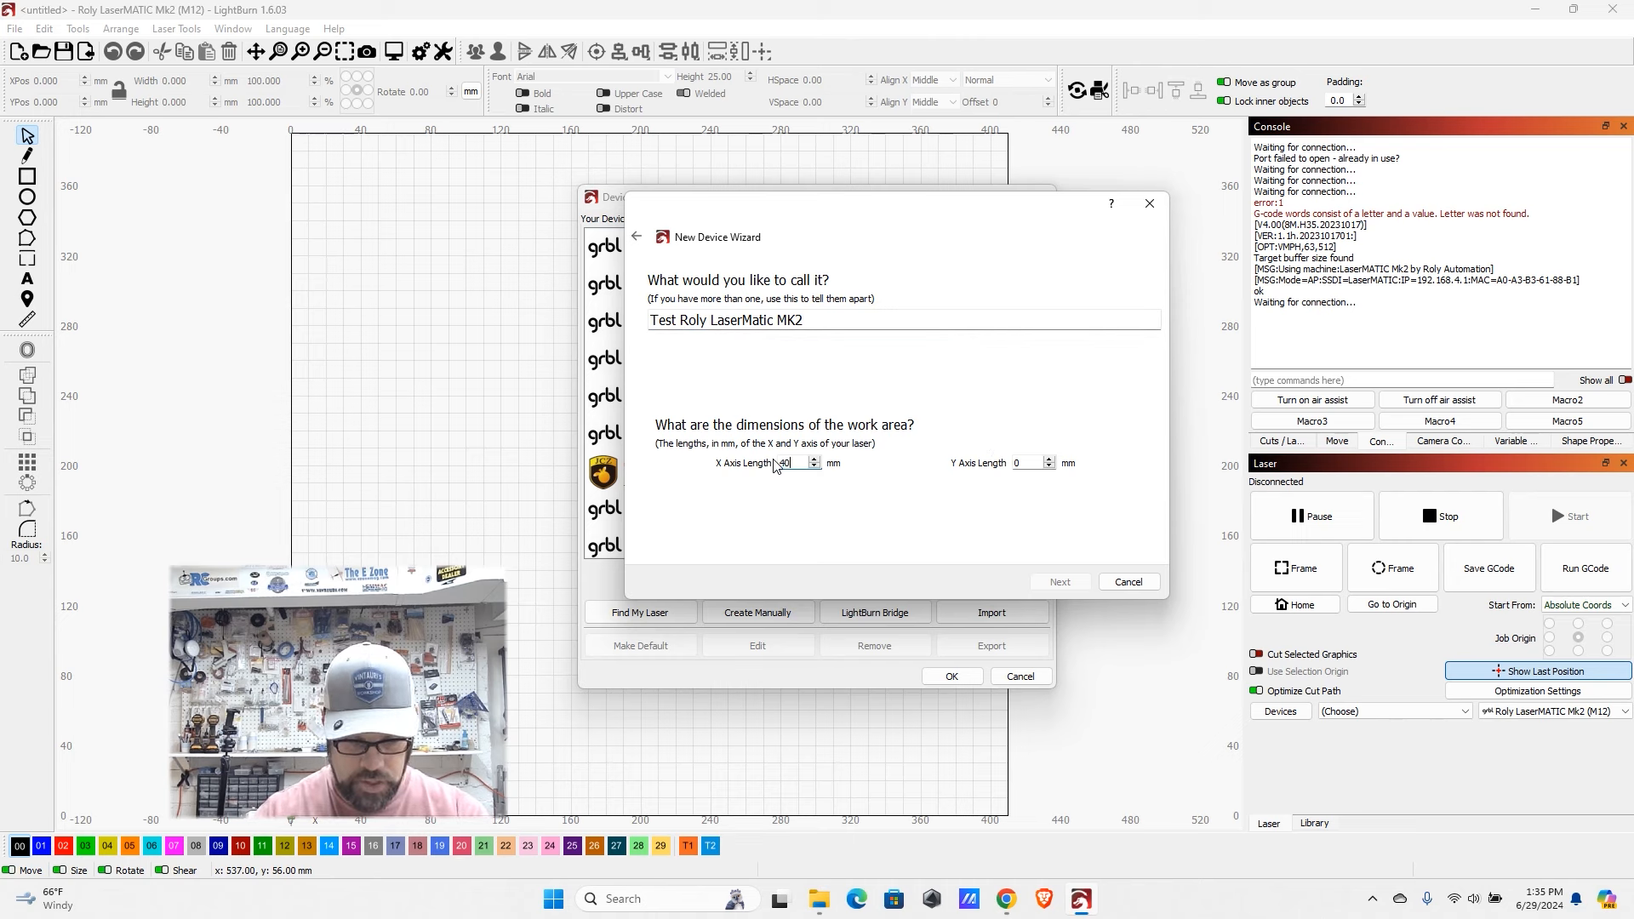
{"action": "type", "text": "0"}
{"action": "key", "text": "Tab"}
{"action": "type", "text": "400"}
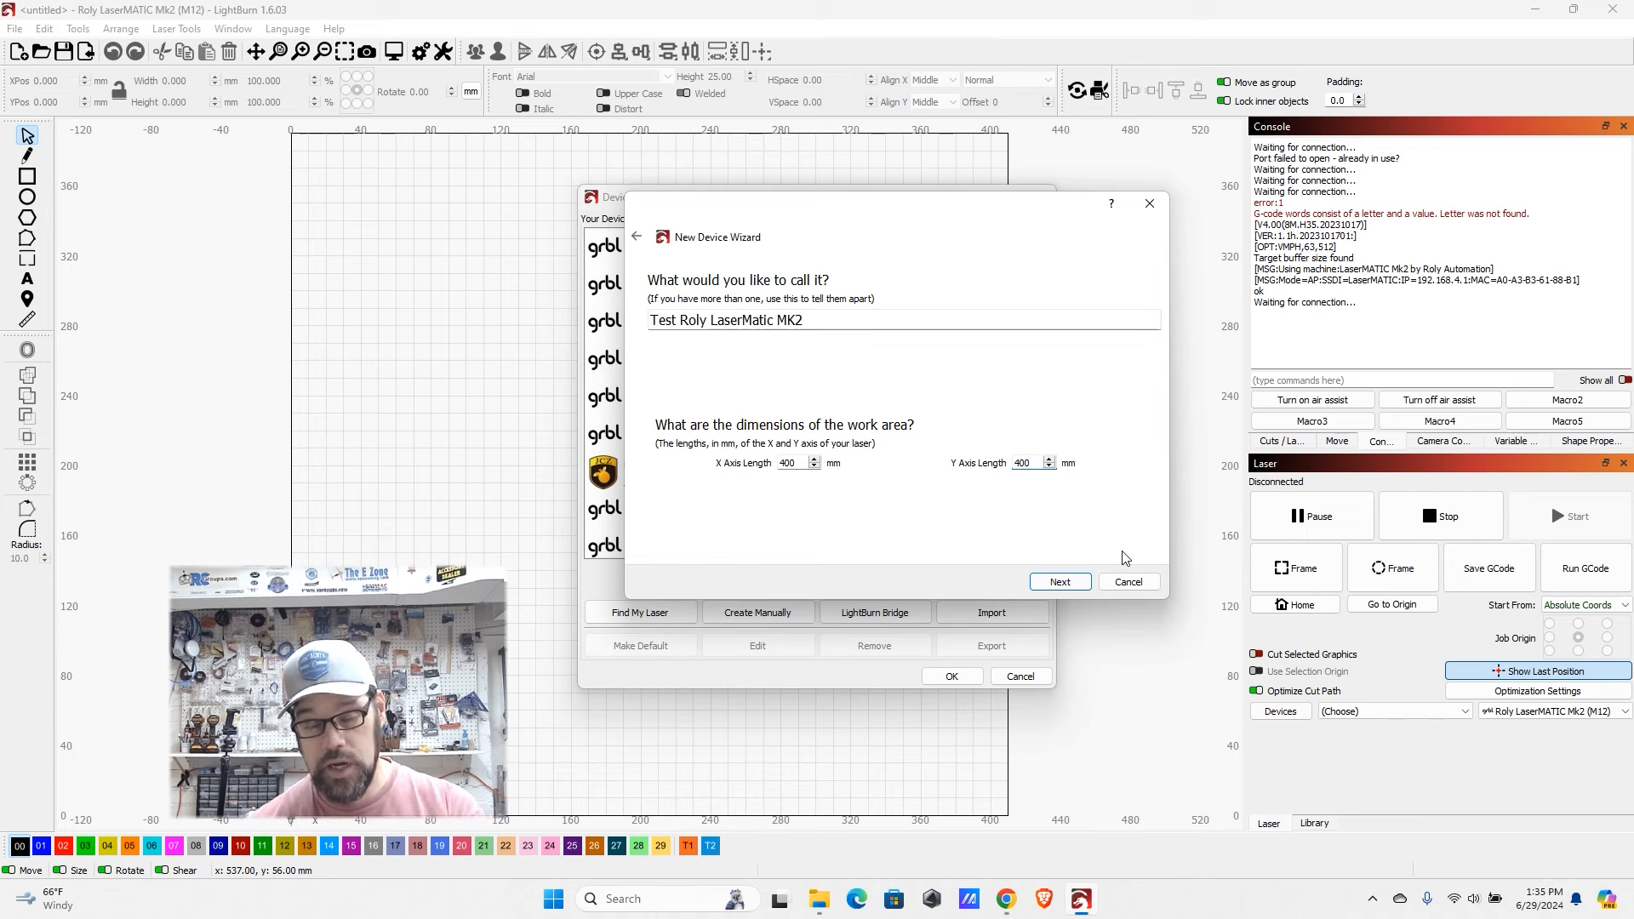
{"action": "left_click", "coordinate": [1069, 584]}
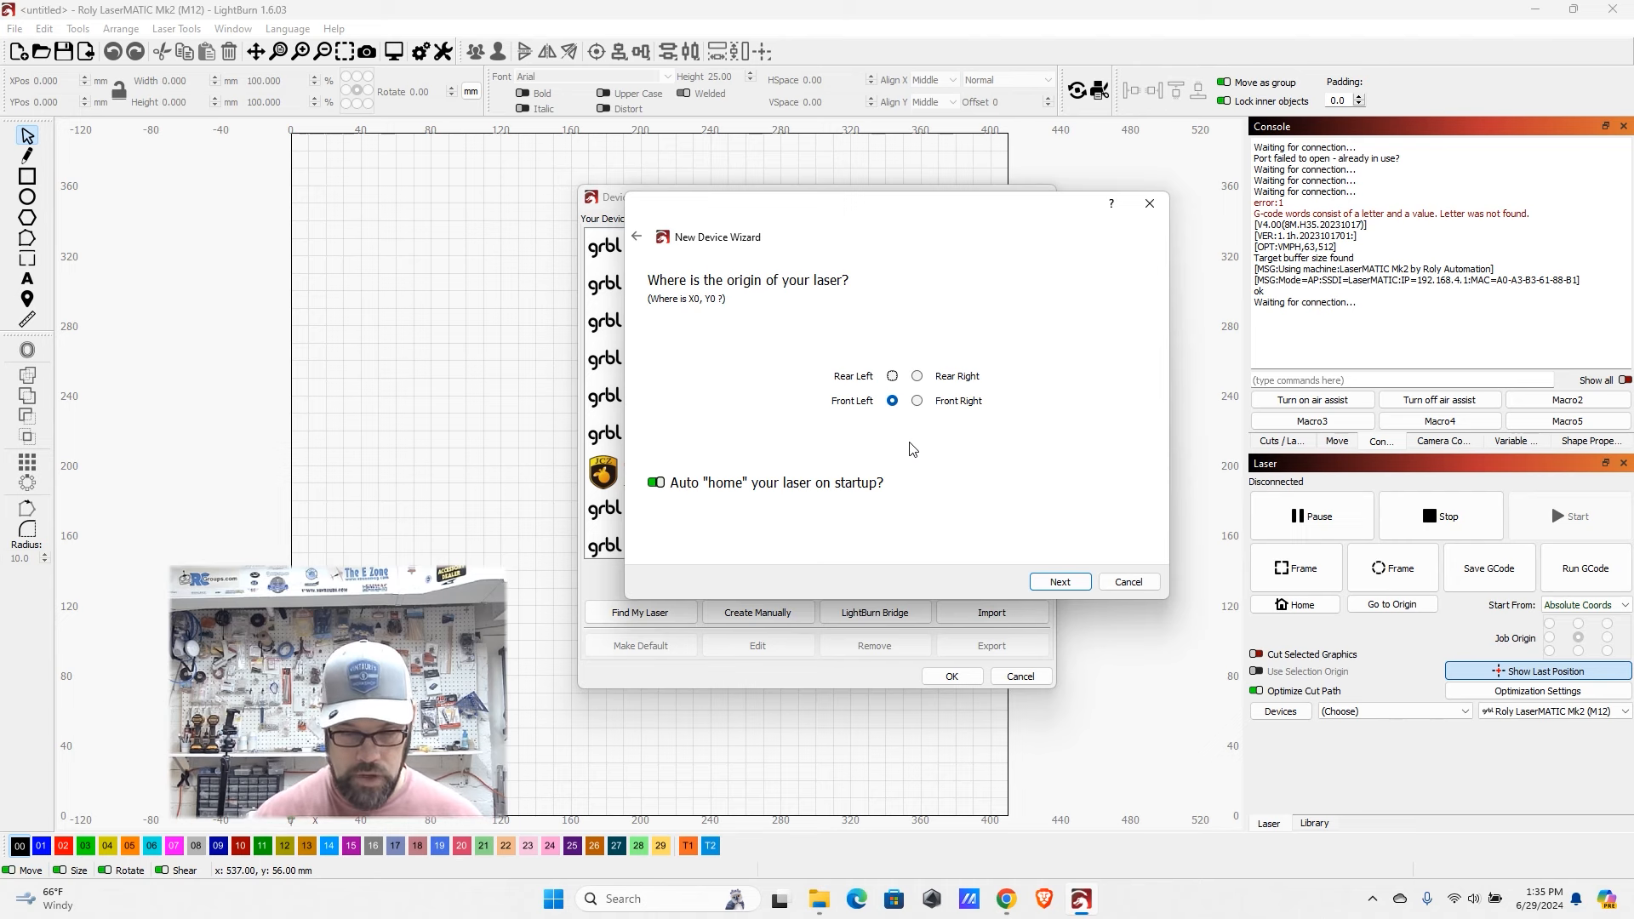
{"action": "left_click", "coordinate": [660, 483]}
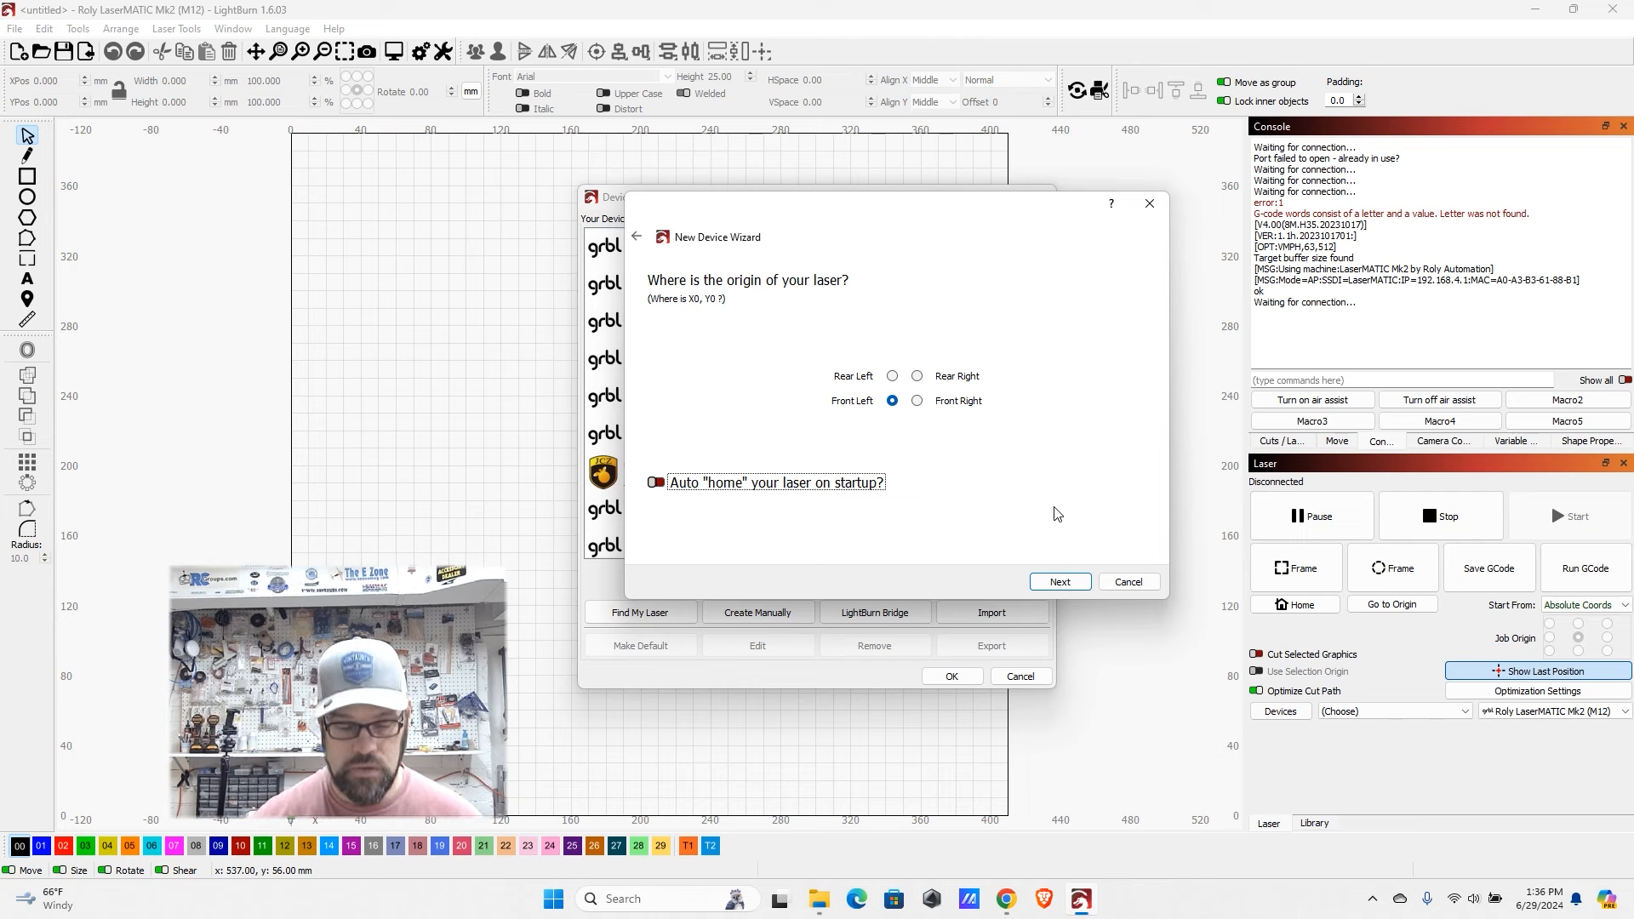
{"action": "left_click", "coordinate": [1060, 582]}
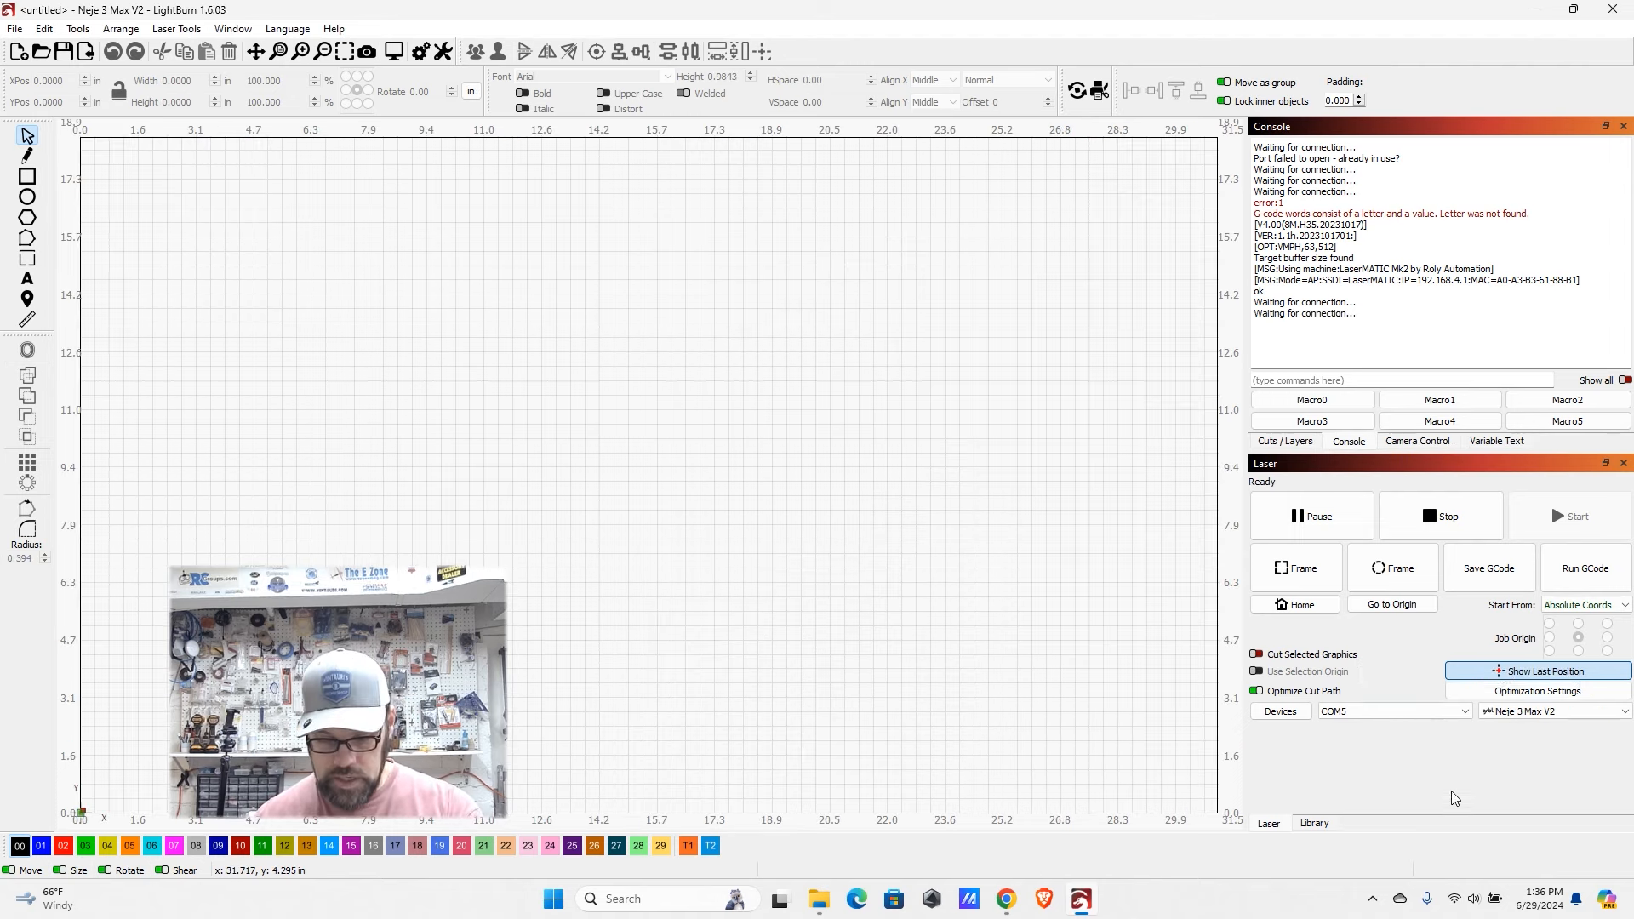
- Select Roly LaserMATIC Mk2 (M12) as the active laser device
{"action": "left_click", "coordinate": [1530, 713]}
{"action": "scroll", "coordinate": [1539, 744], "scroll_direction": "down", "scroll_amount": 3}
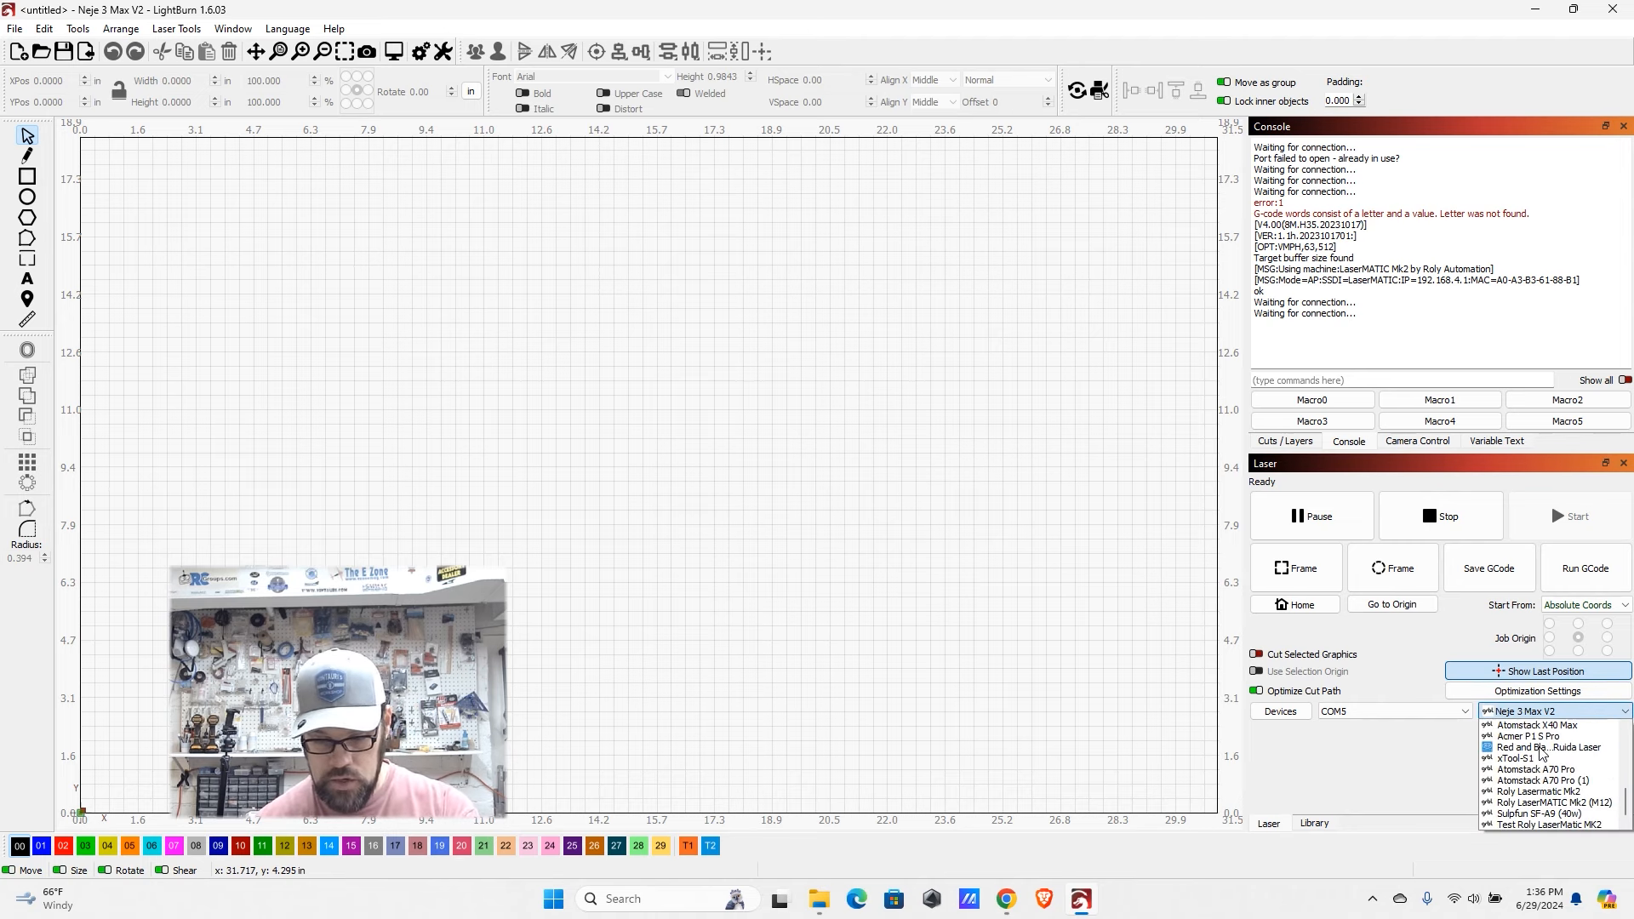
{"action": "left_click", "coordinate": [1556, 803]}
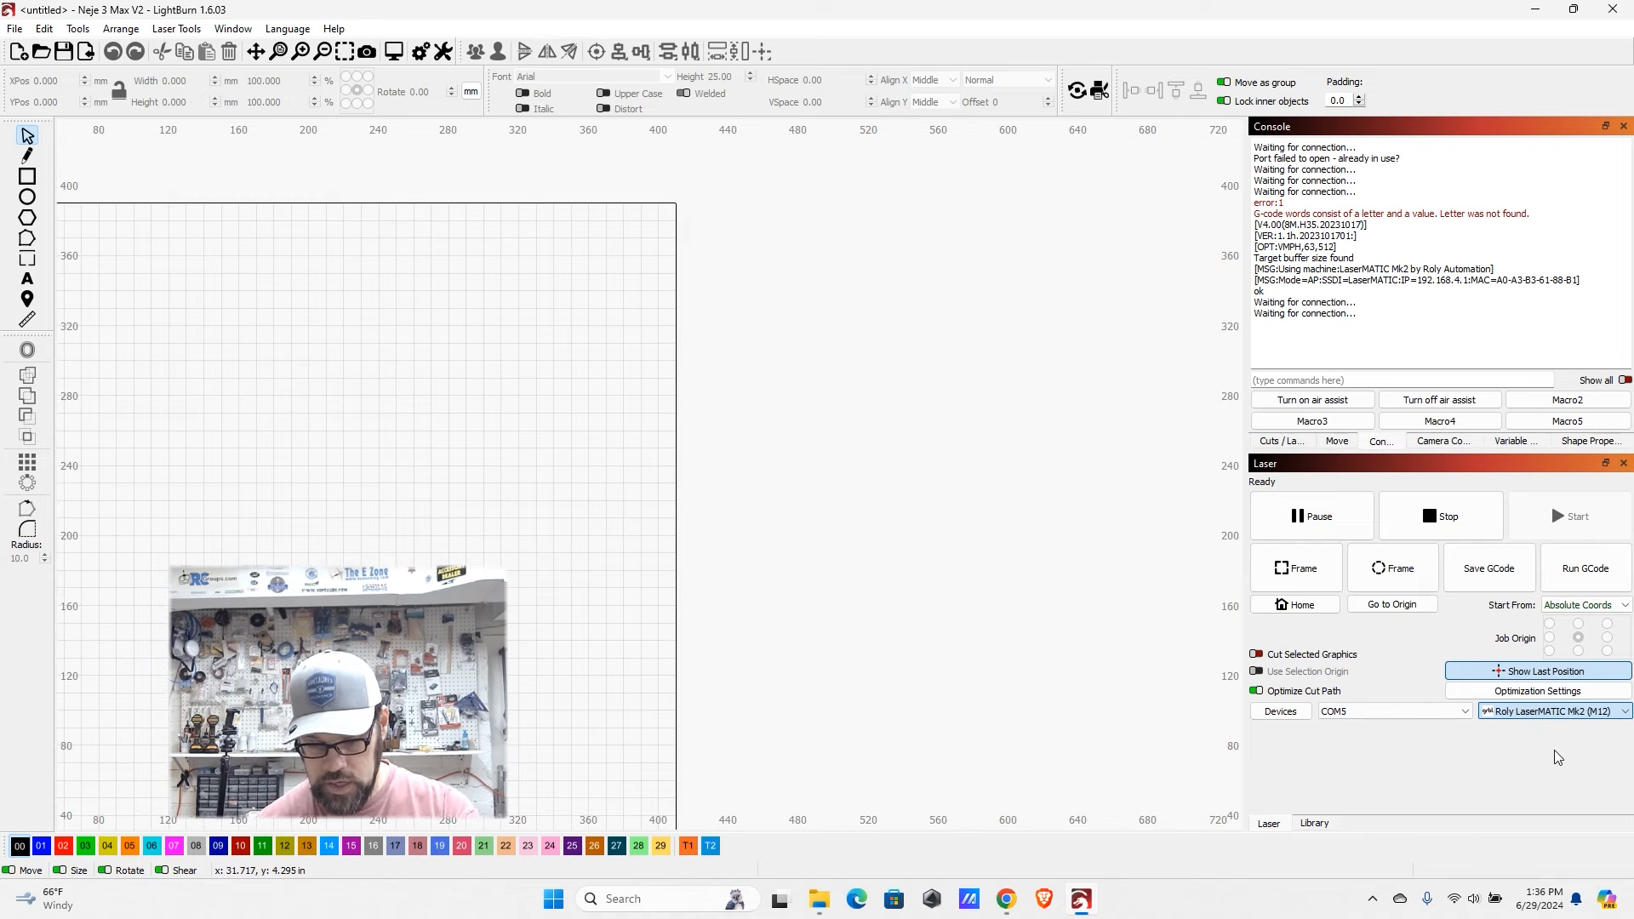
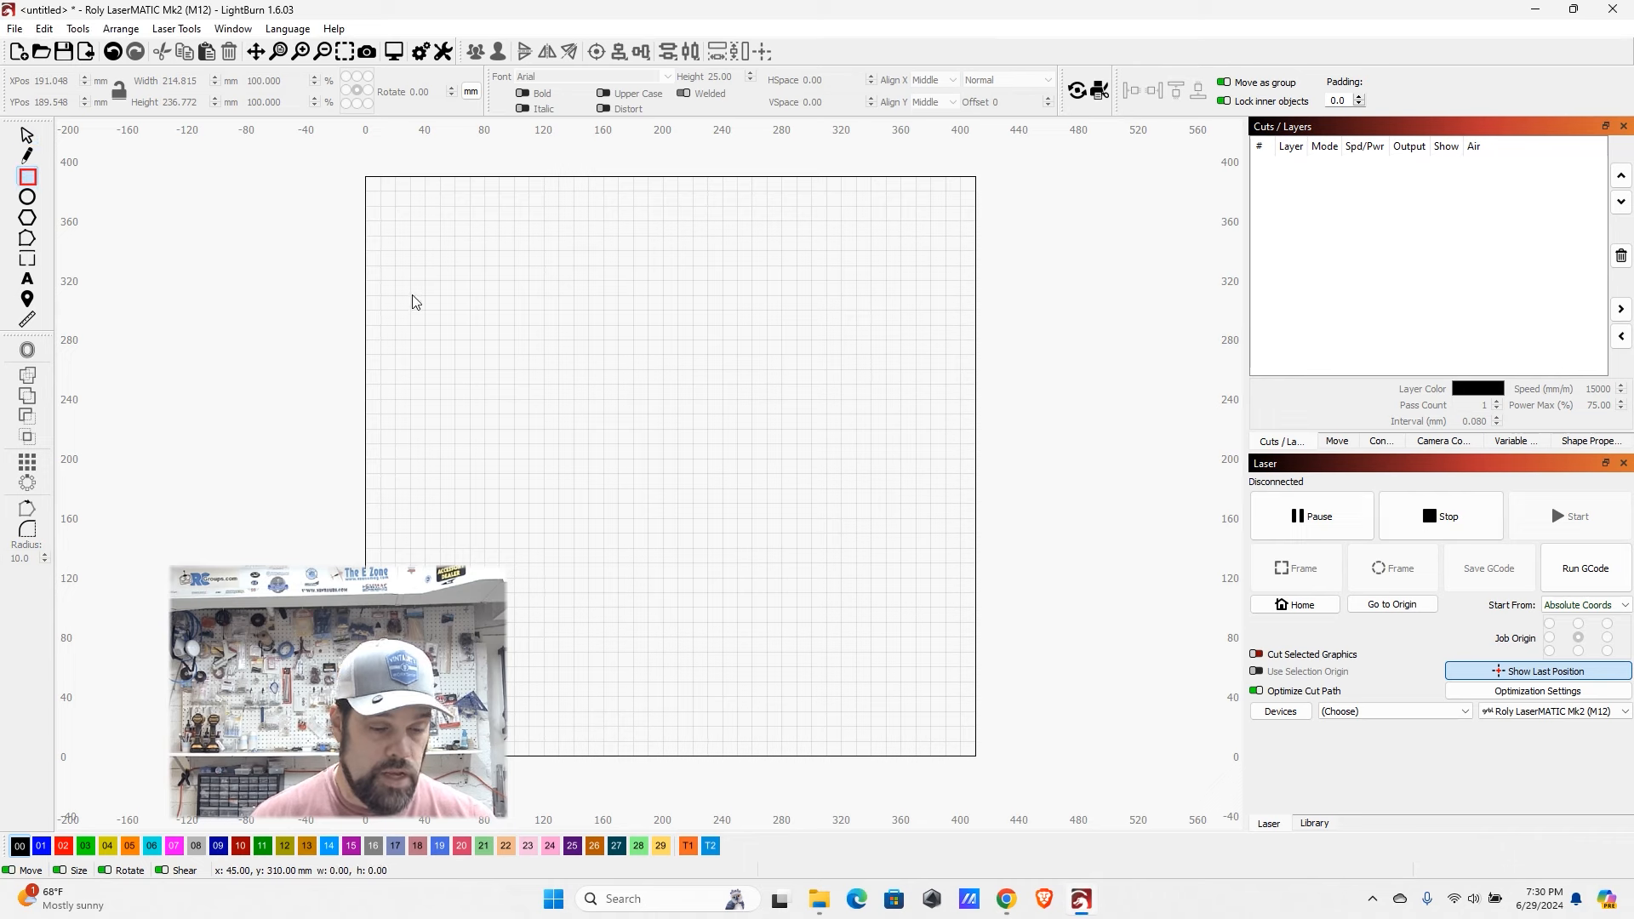
- Draw a rectangle about 134 by 89 mm in the upper half of the work area
{"action": "left_click", "coordinate": [29, 178]}
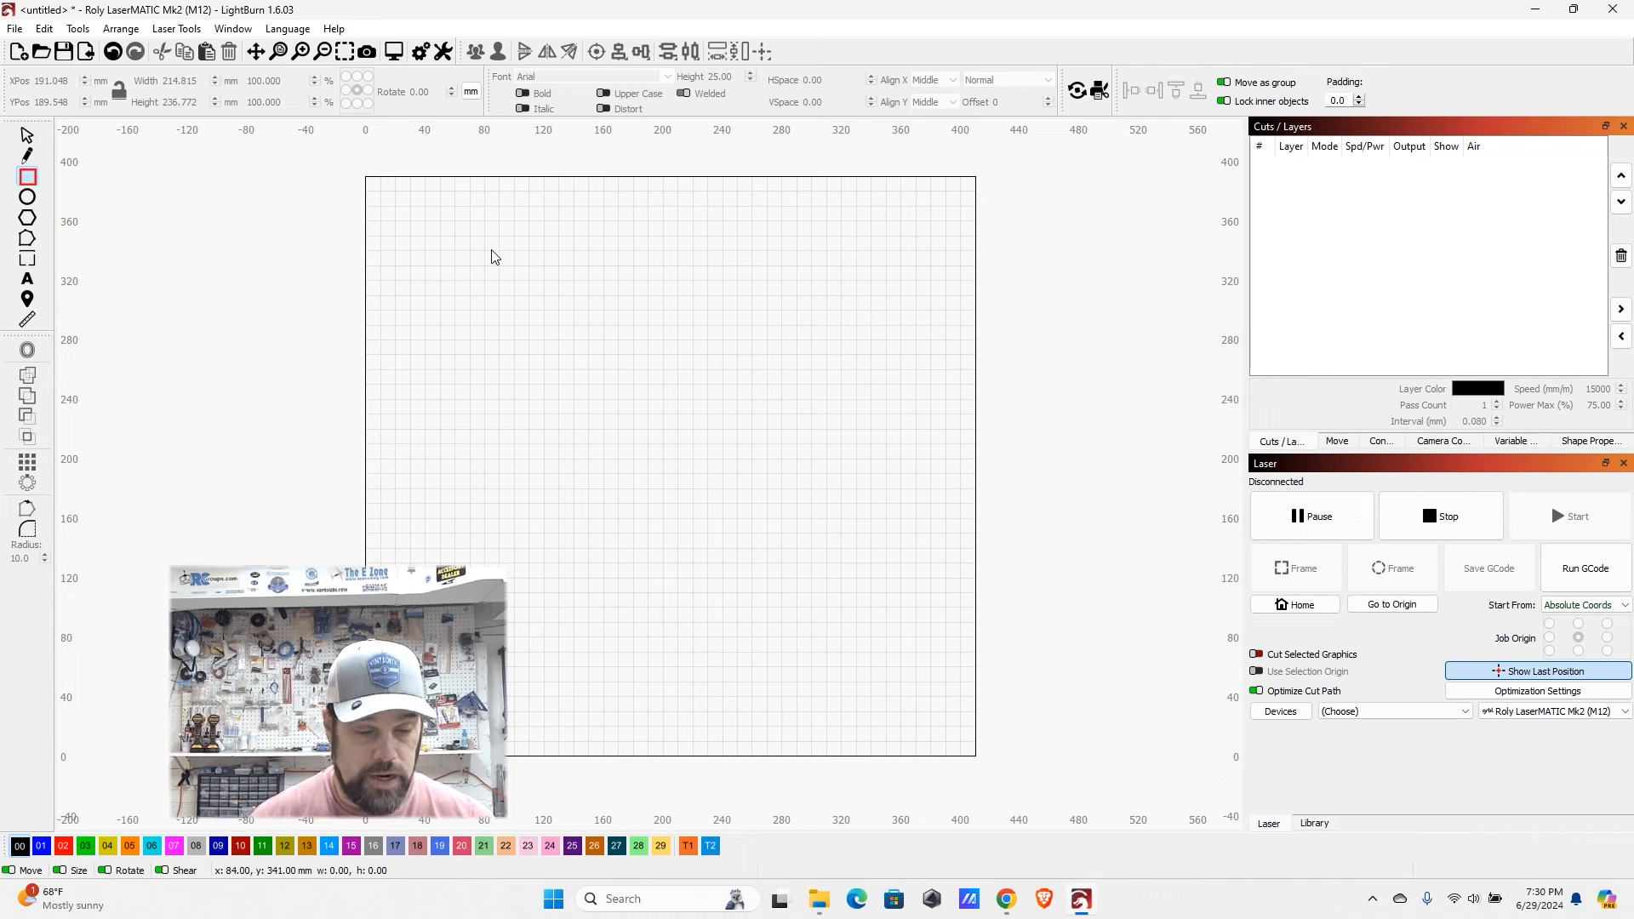
{"action": "left_click_drag", "start_coordinate": [491, 249], "coordinate": [691, 389]}
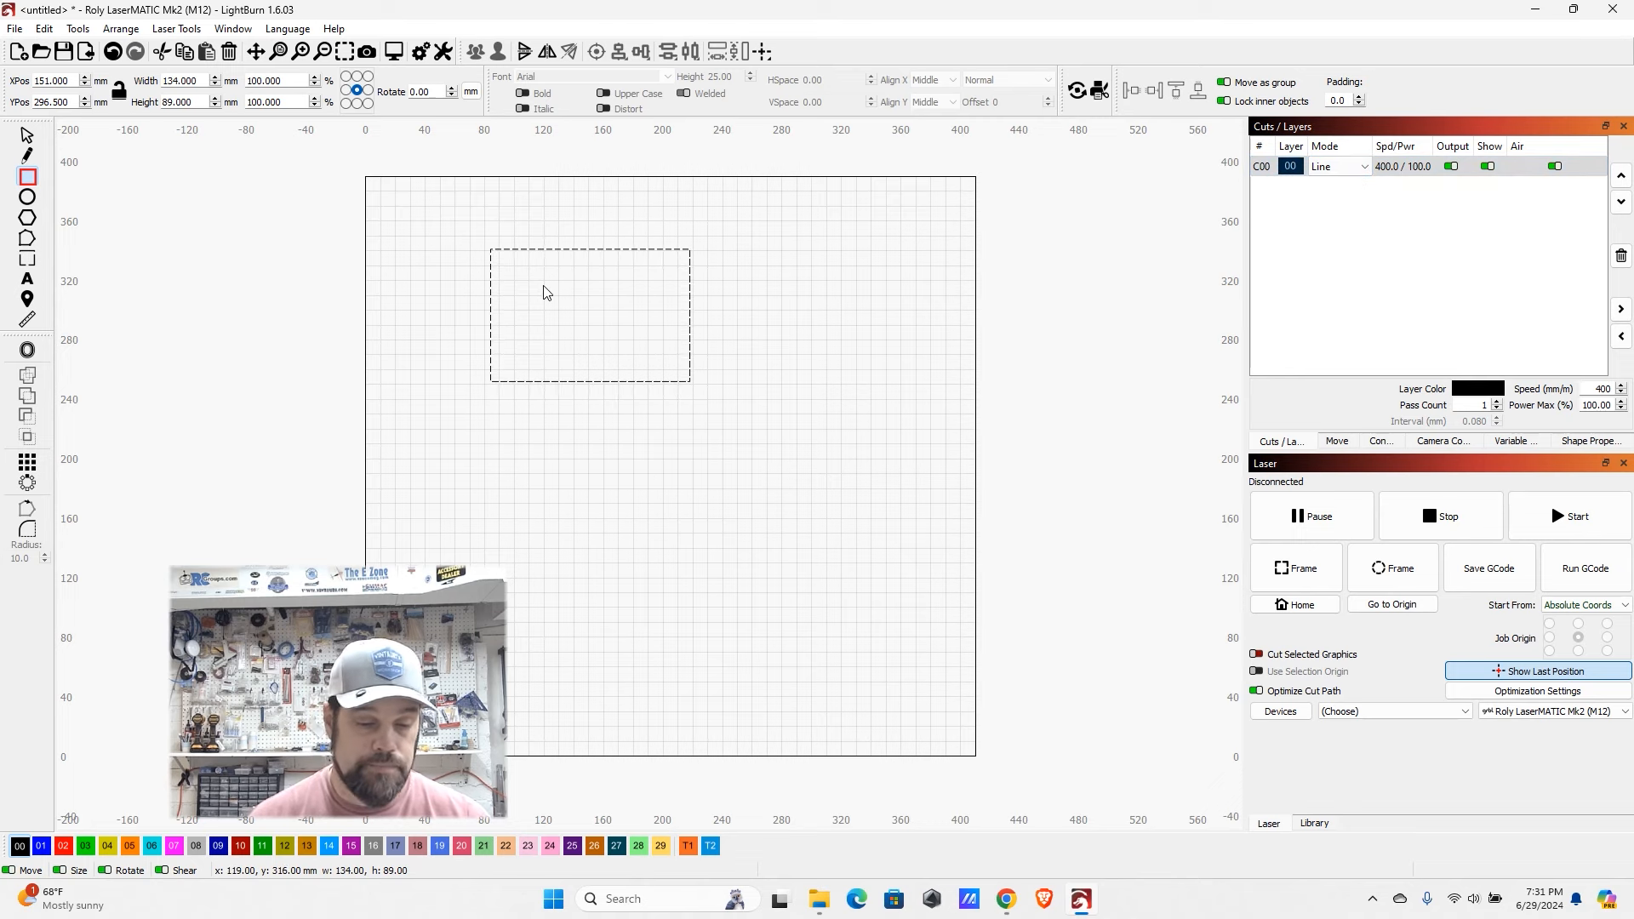
{"action": "scroll", "coordinate": [511, 264], "scroll_direction": "up", "scroll_amount": 3}
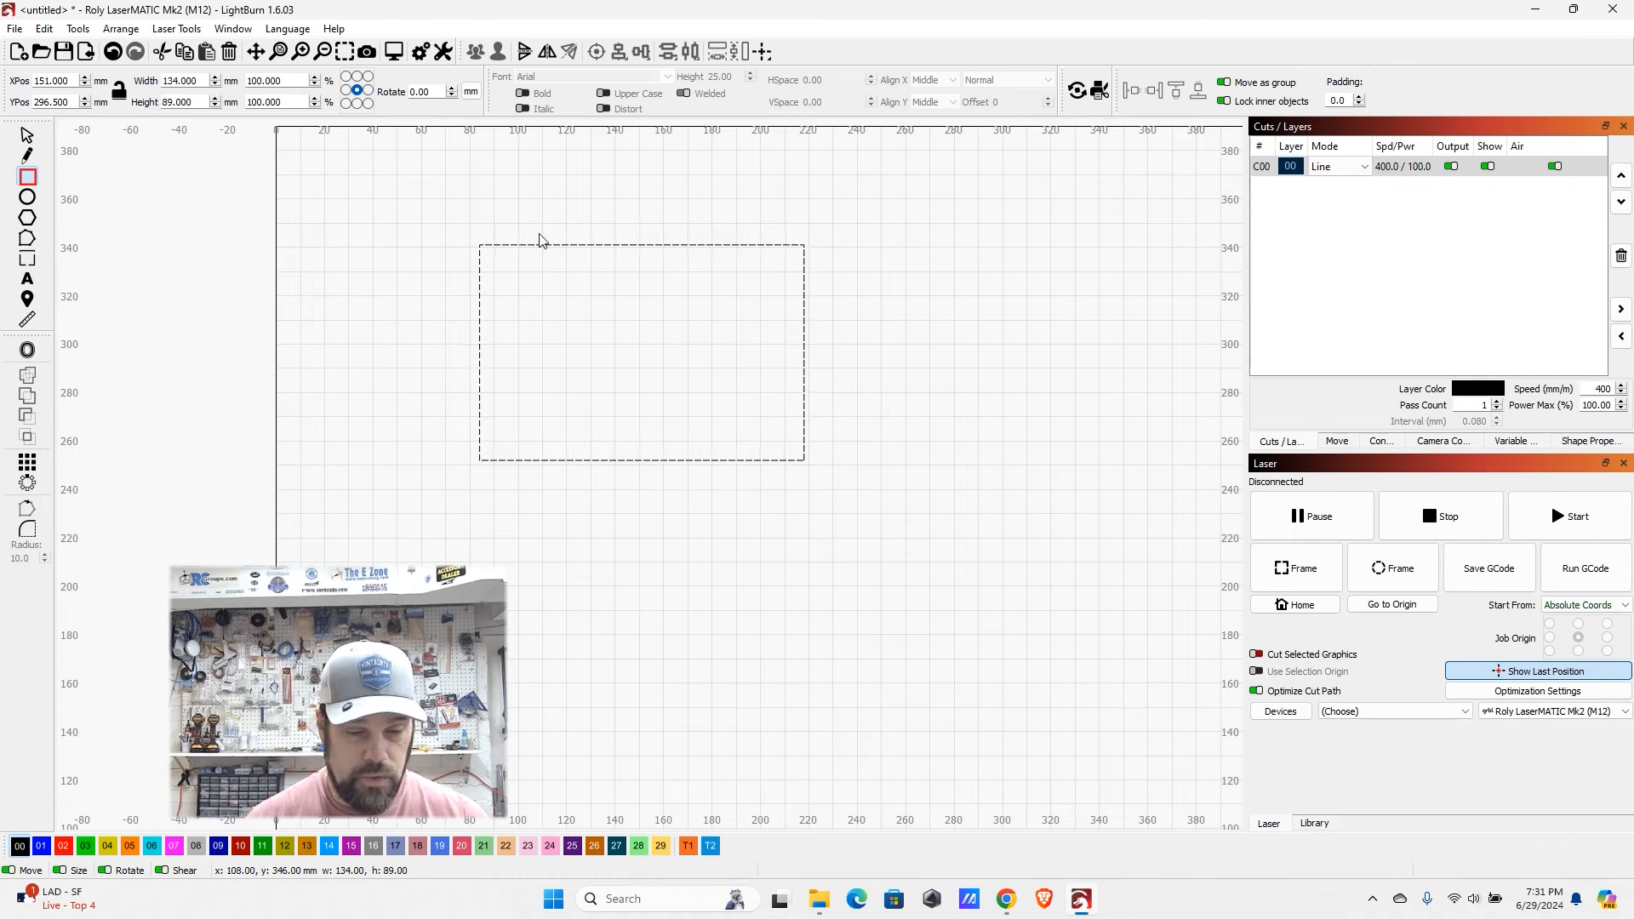
- Preview the rectangle's laser path and examine its placement in the work area and the estimated job time
{"action": "left_click", "coordinate": [394, 50]}
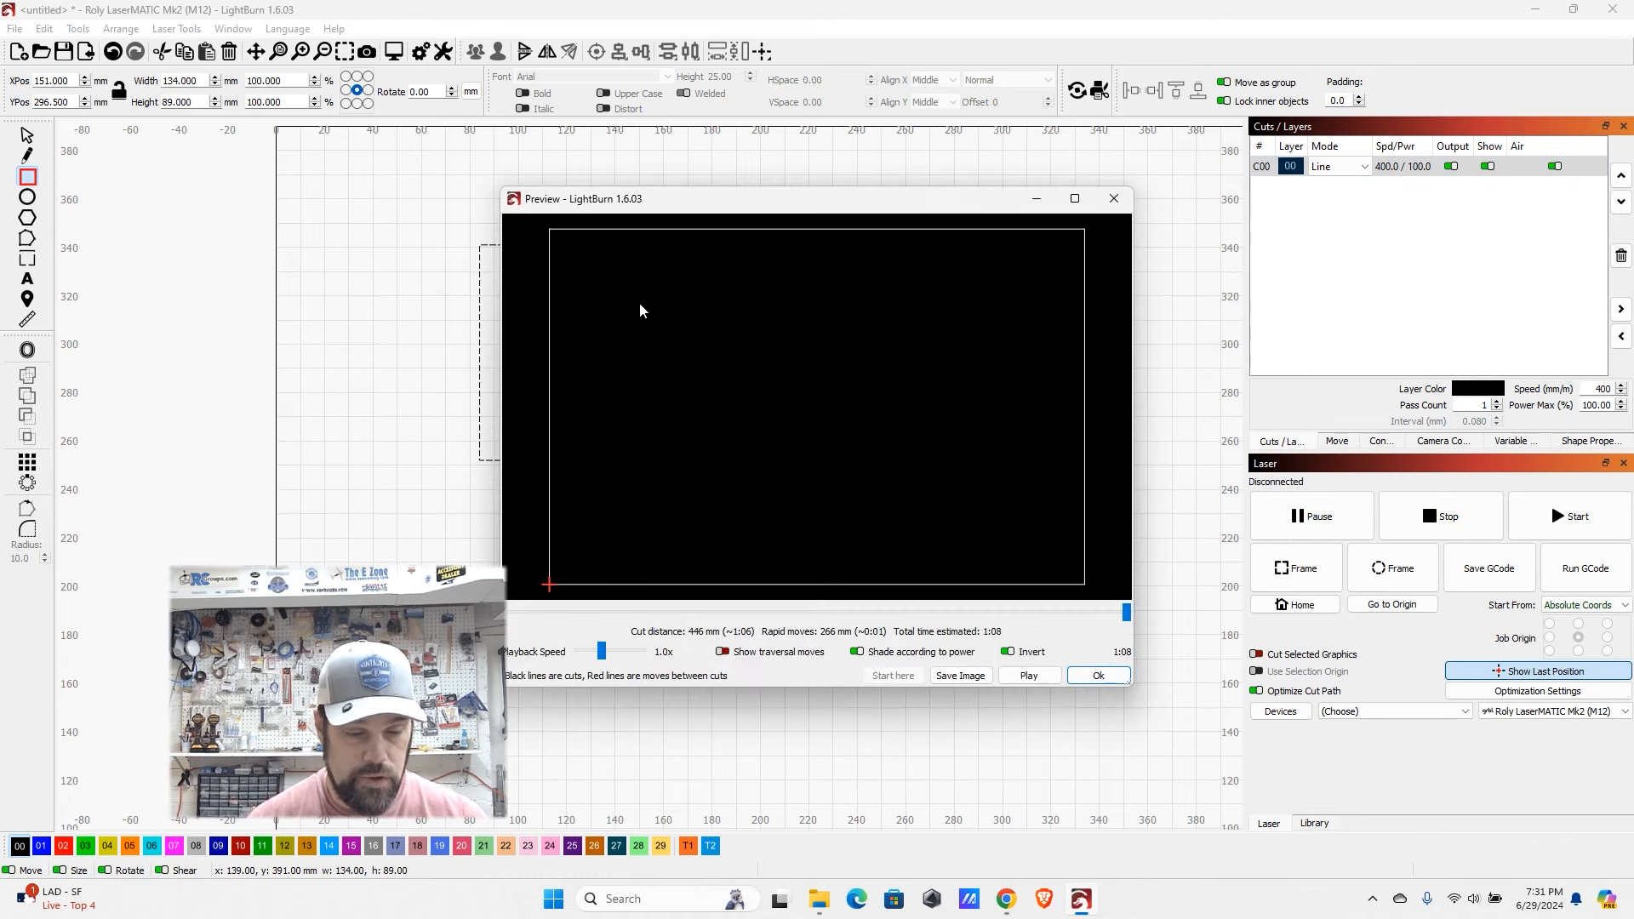
{"action": "scroll", "coordinate": [1035, 491], "scroll_direction": "down", "scroll_amount": 4}
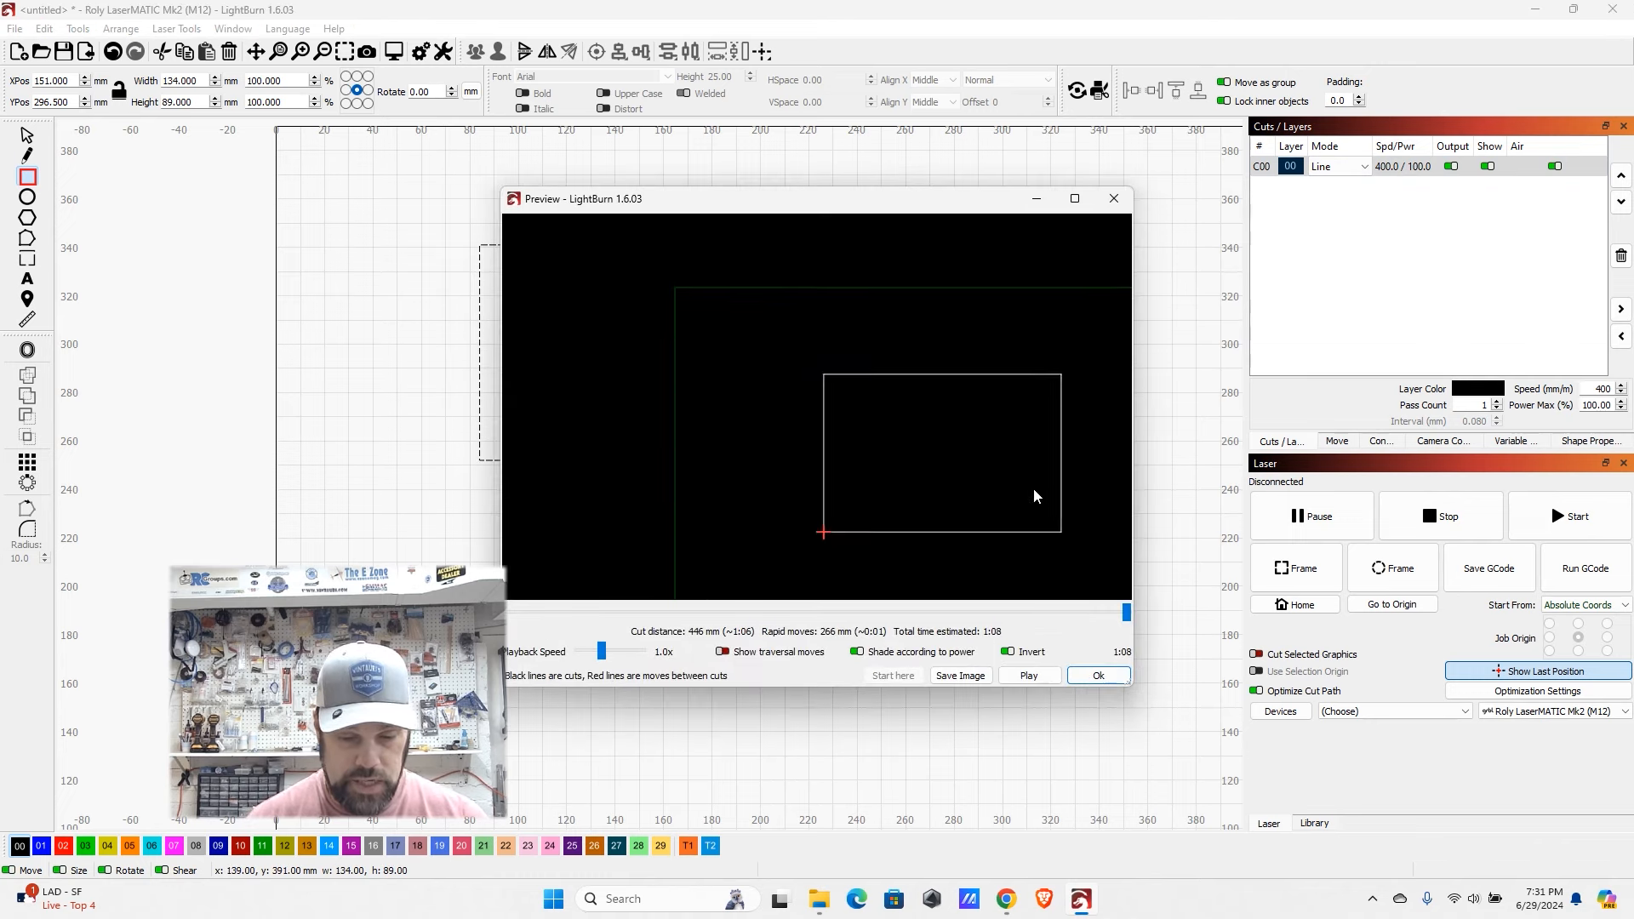
{"action": "scroll", "coordinate": [790, 443], "scroll_direction": "down", "scroll_amount": 2}
{"action": "scroll", "coordinate": [790, 442], "scroll_direction": "up", "scroll_amount": 2}
{"action": "left_click", "coordinate": [1098, 675]}
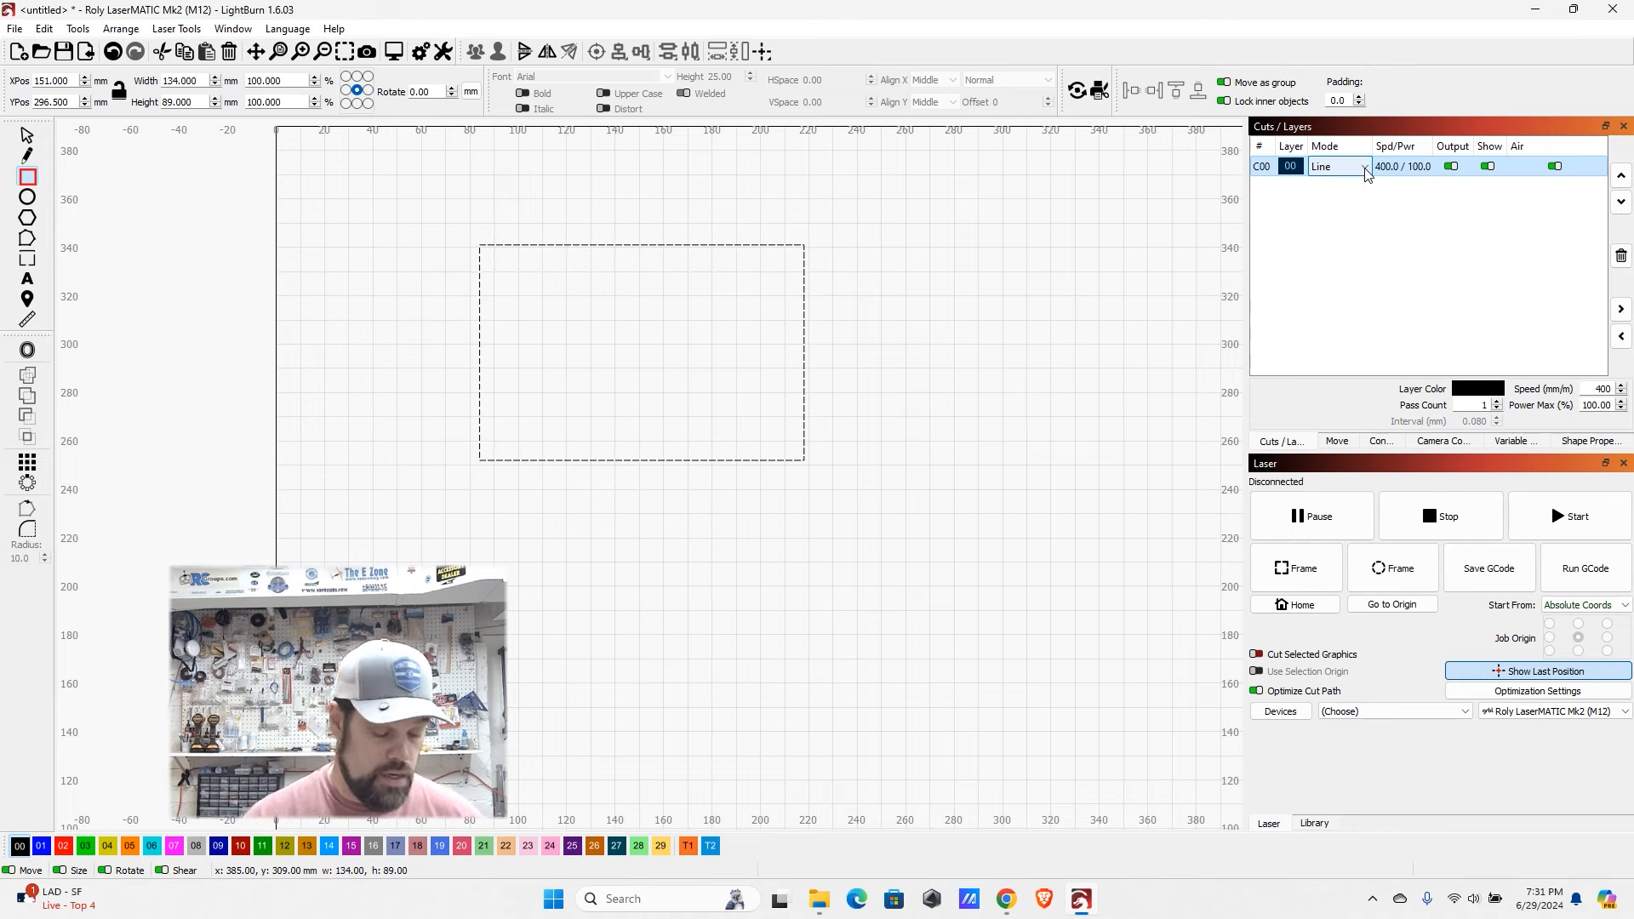
- Set layer C00's speed to 500 mm/min and max power to 85%, and change its mode to Fill
{"action": "double_click", "coordinate": [1413, 174]}
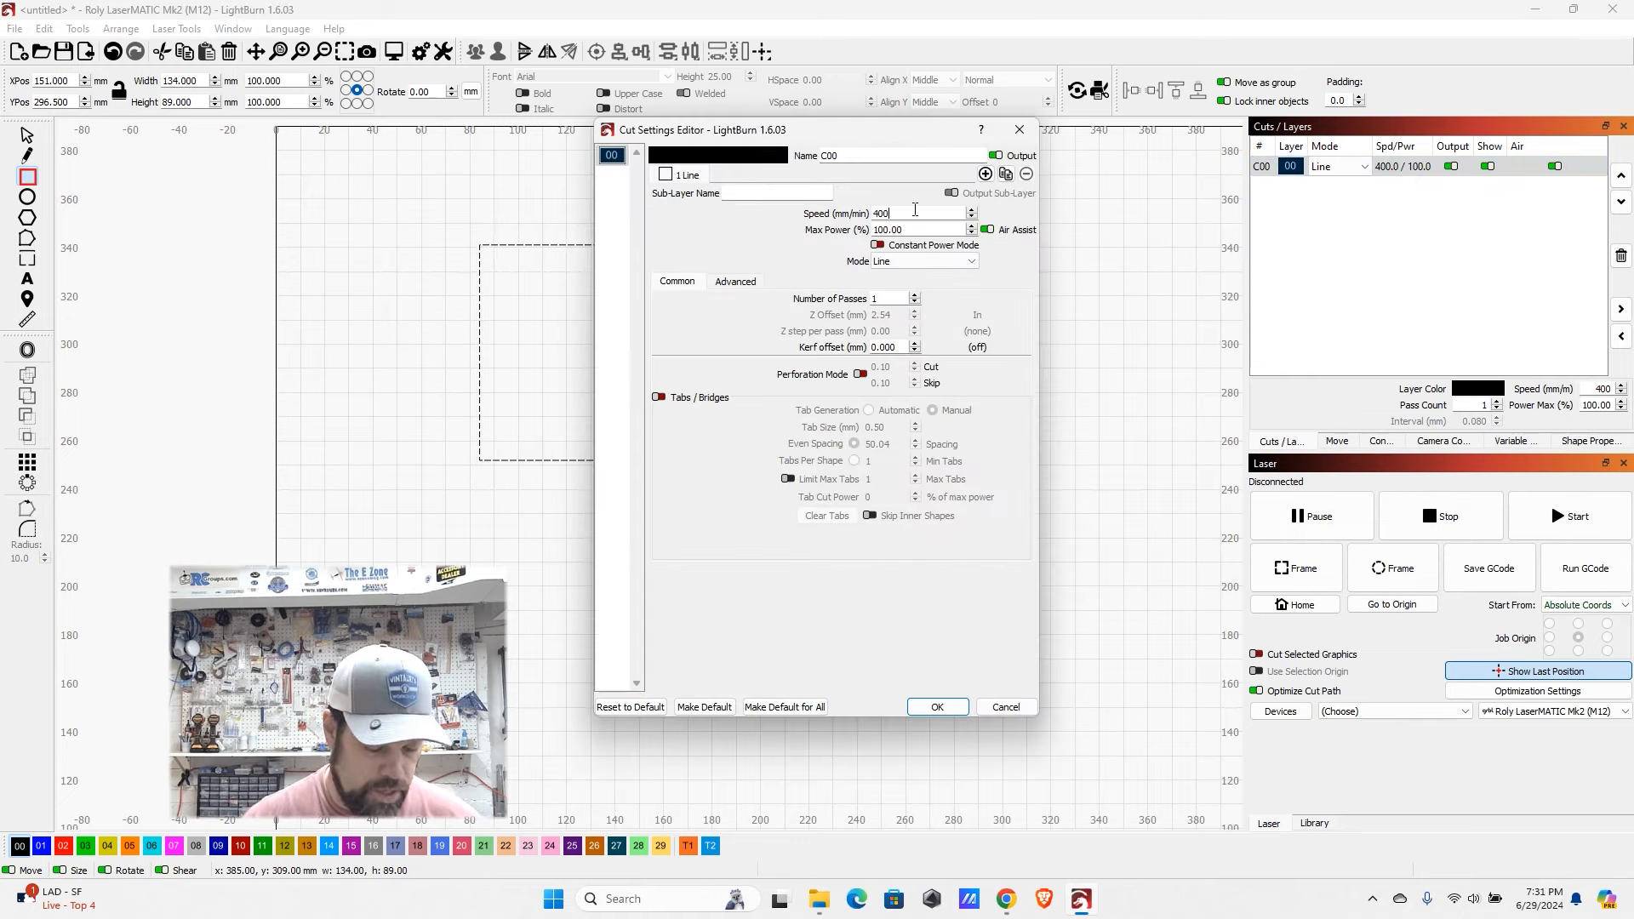
{"action": "left_click_drag", "start_coordinate": [893, 212], "coordinate": [841, 212]}
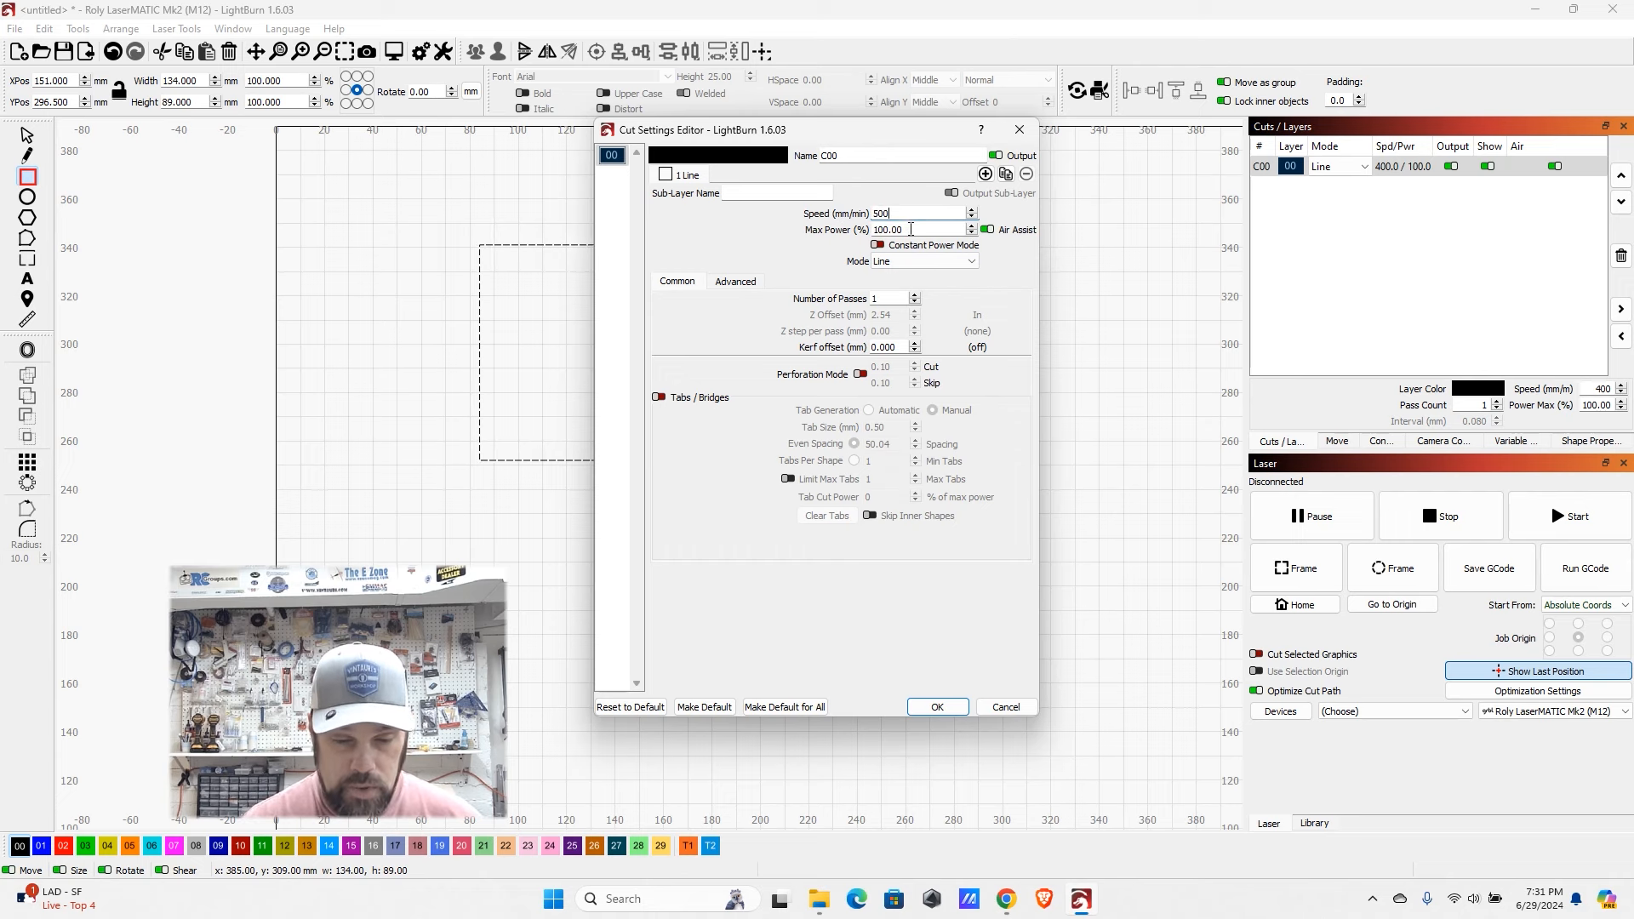
{"action": "left_click_drag", "start_coordinate": [902, 230], "coordinate": [865, 234]}
{"action": "type", "text": "85"}
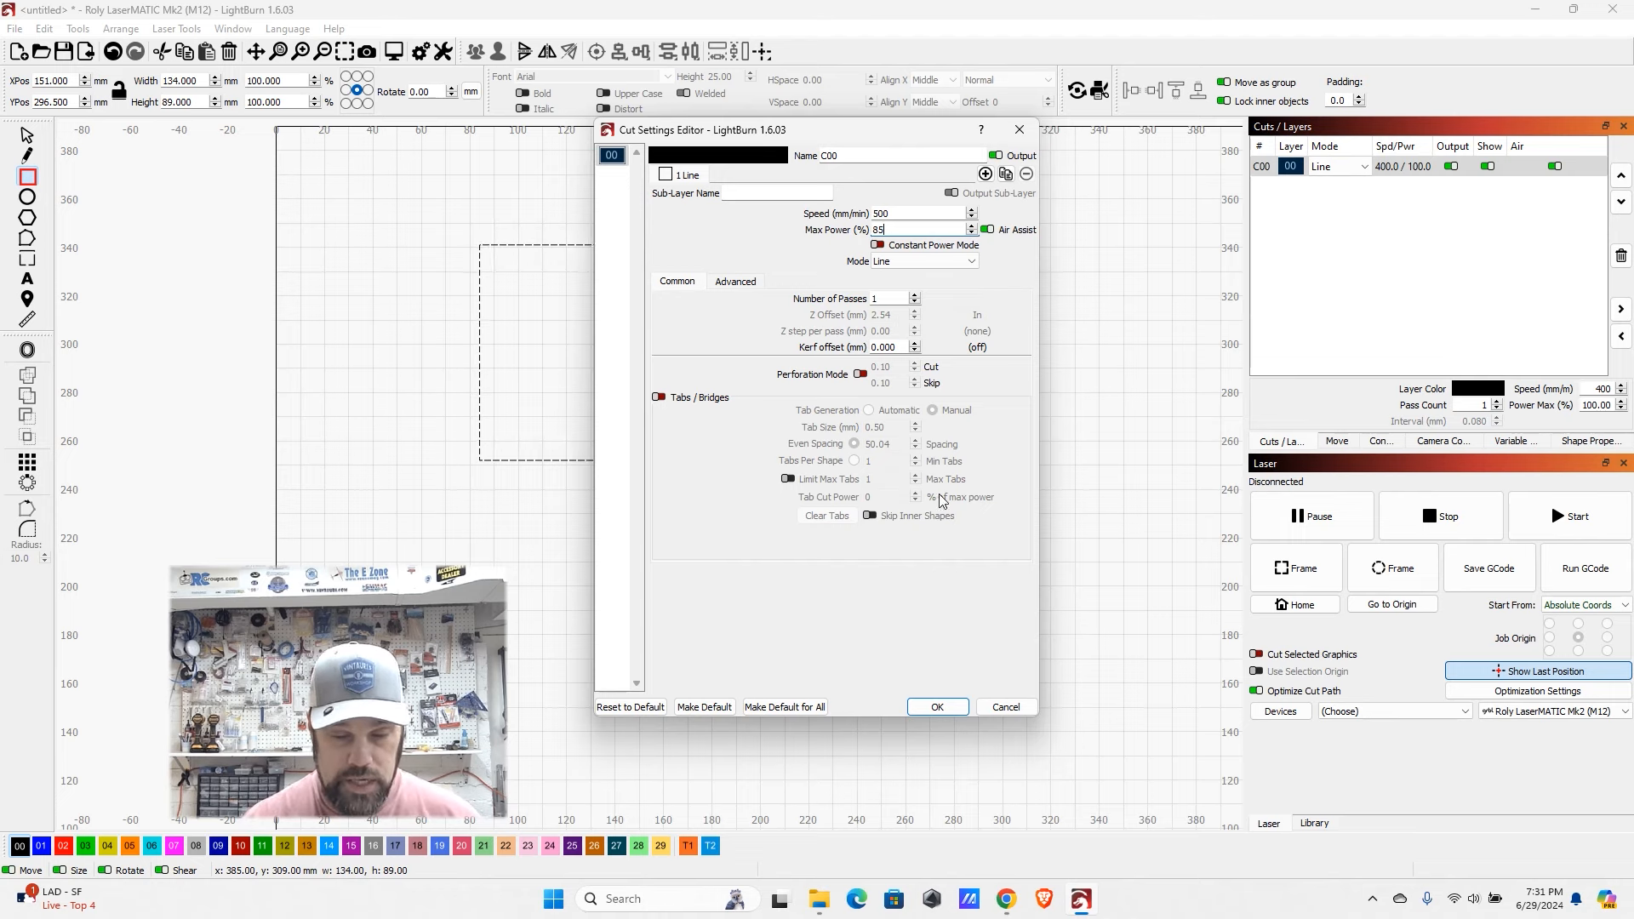
{"action": "left_click", "coordinate": [943, 707]}
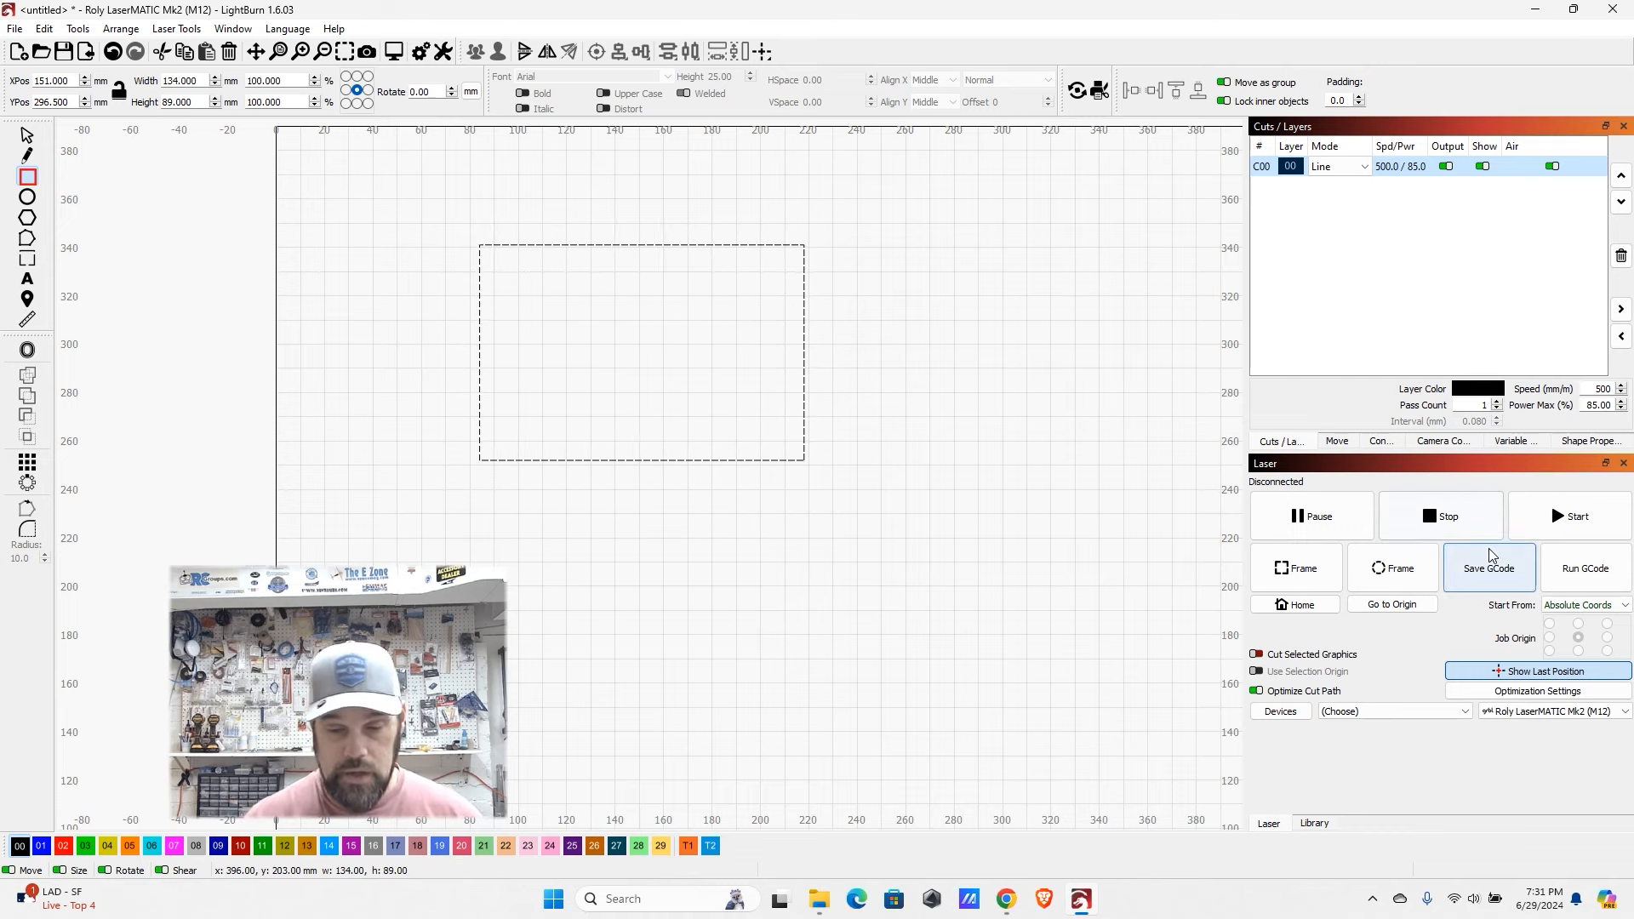
{"action": "left_click", "coordinate": [1370, 168]}
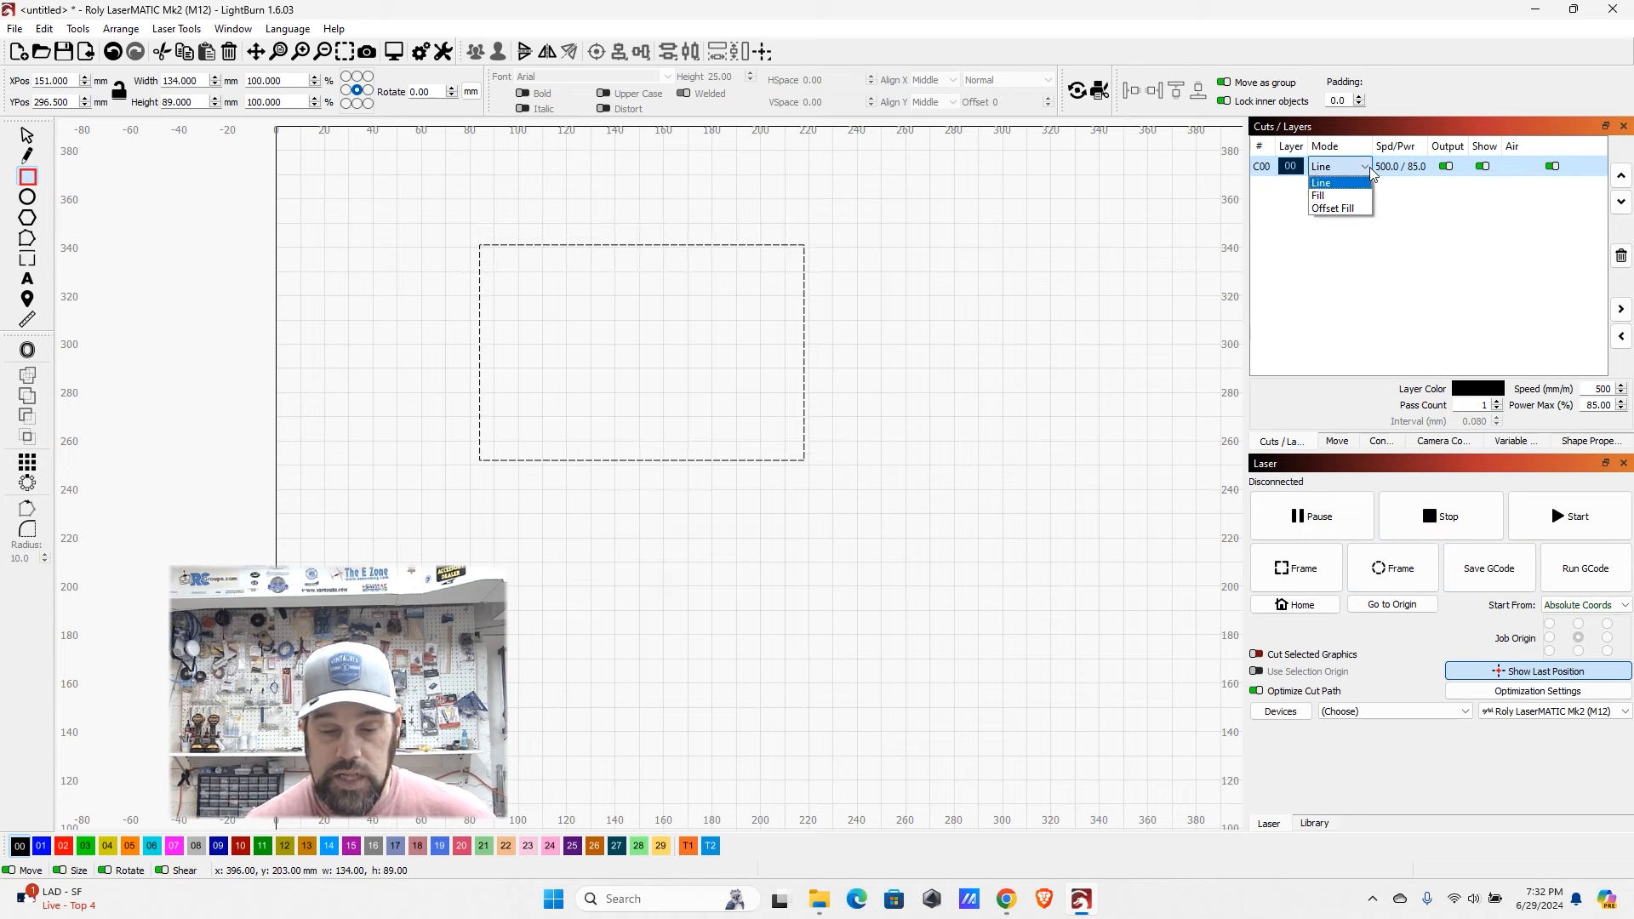
{"action": "left_click", "coordinate": [1362, 197]}
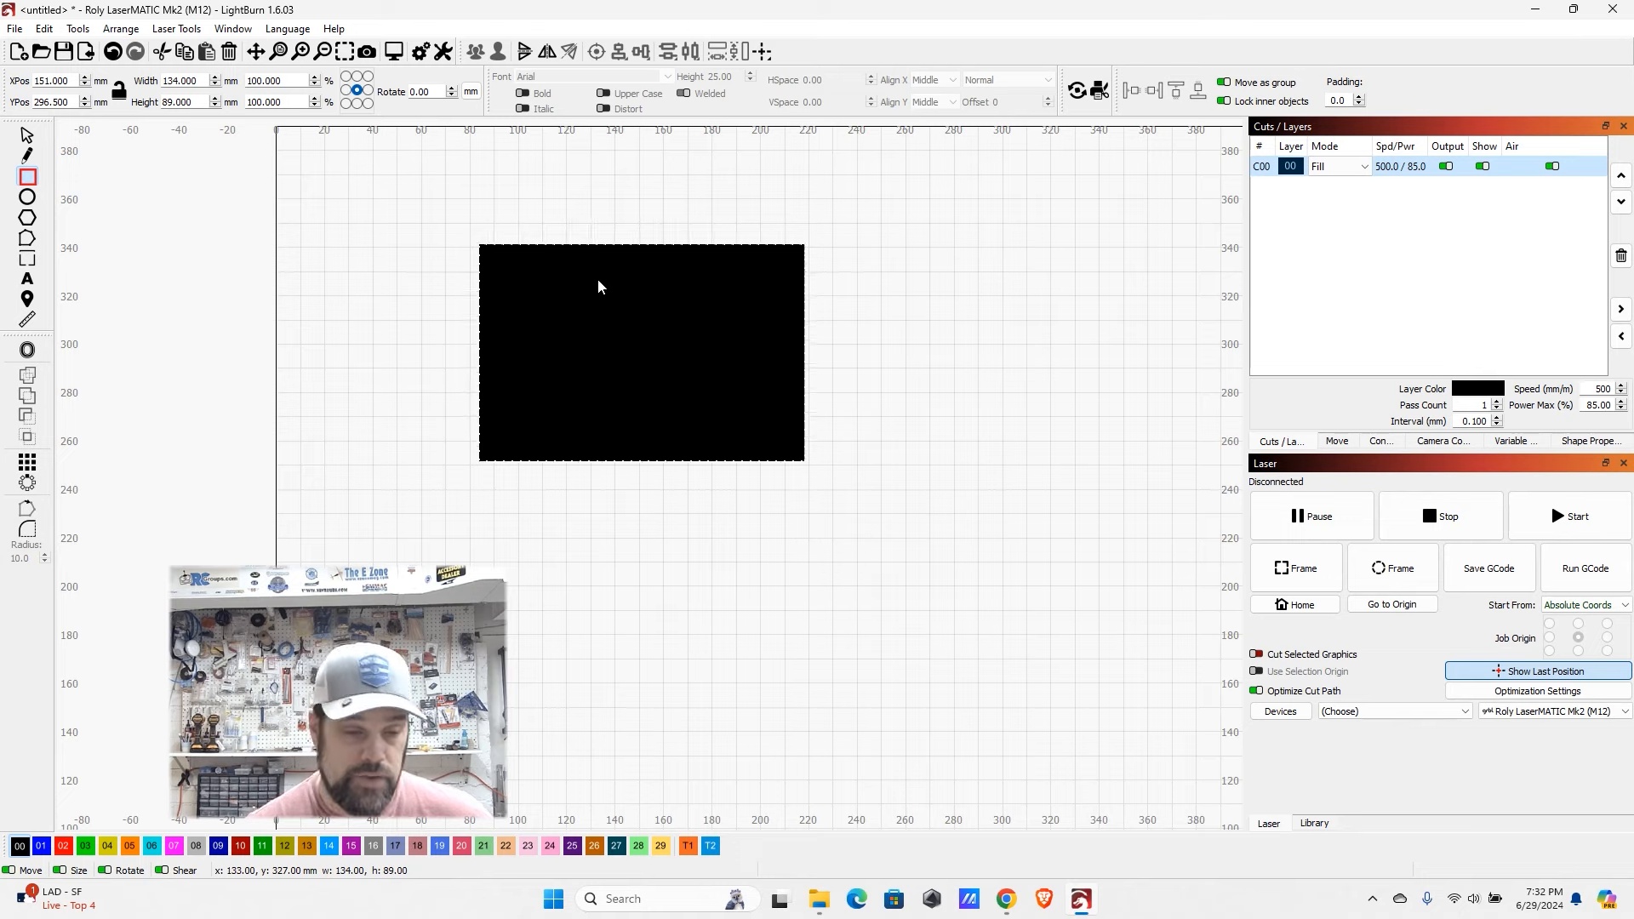
- Turn off Filled Rendering in the display settings
{"action": "left_click", "coordinate": [75, 32]}
{"action": "left_click", "coordinate": [140, 516]}
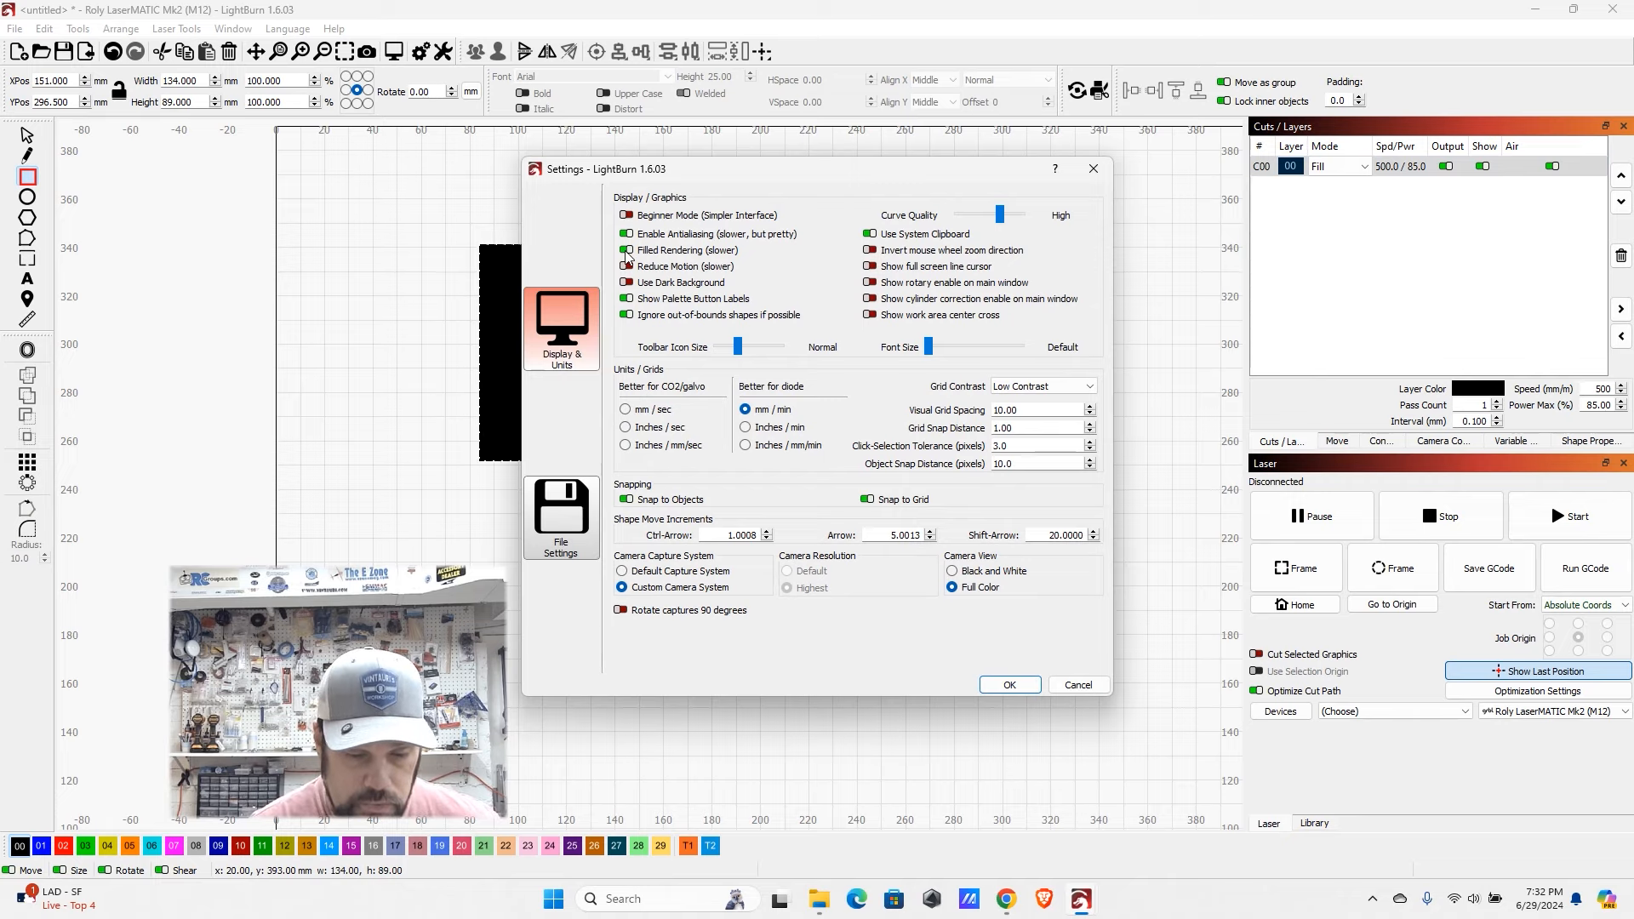
{"action": "left_click", "coordinate": [627, 251]}
{"action": "left_click_drag", "start_coordinate": [729, 171], "coordinate": [1162, 156]}
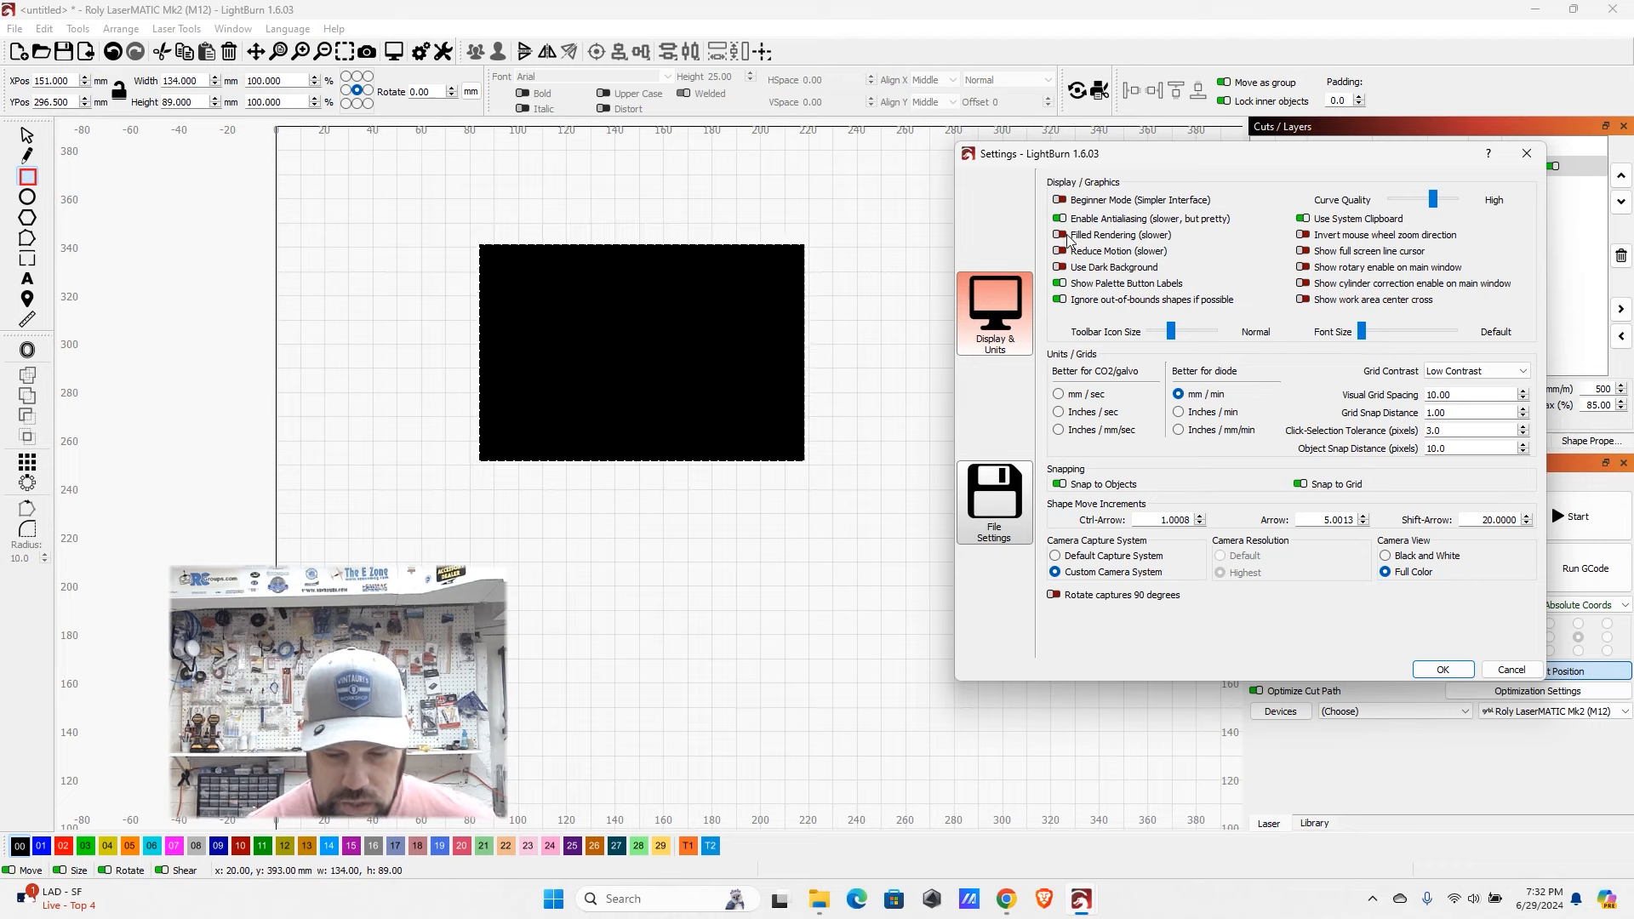
{"action": "left_click", "coordinate": [1445, 671]}
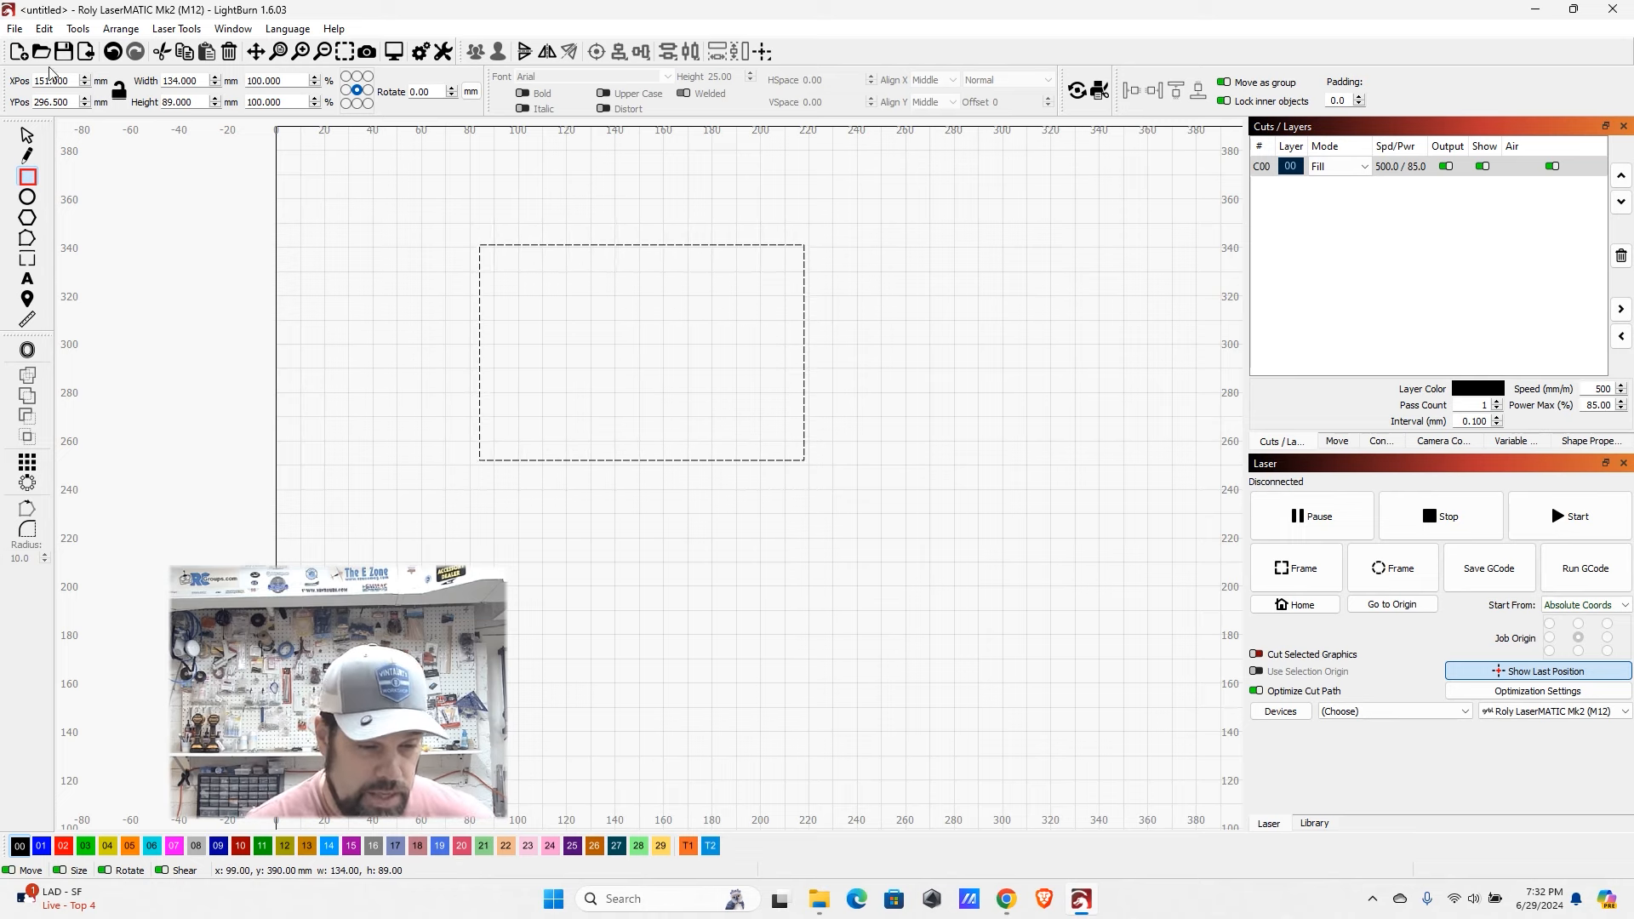
- Turn Filled Rendering back on in the display settings
{"action": "left_click", "coordinate": [49, 30]}
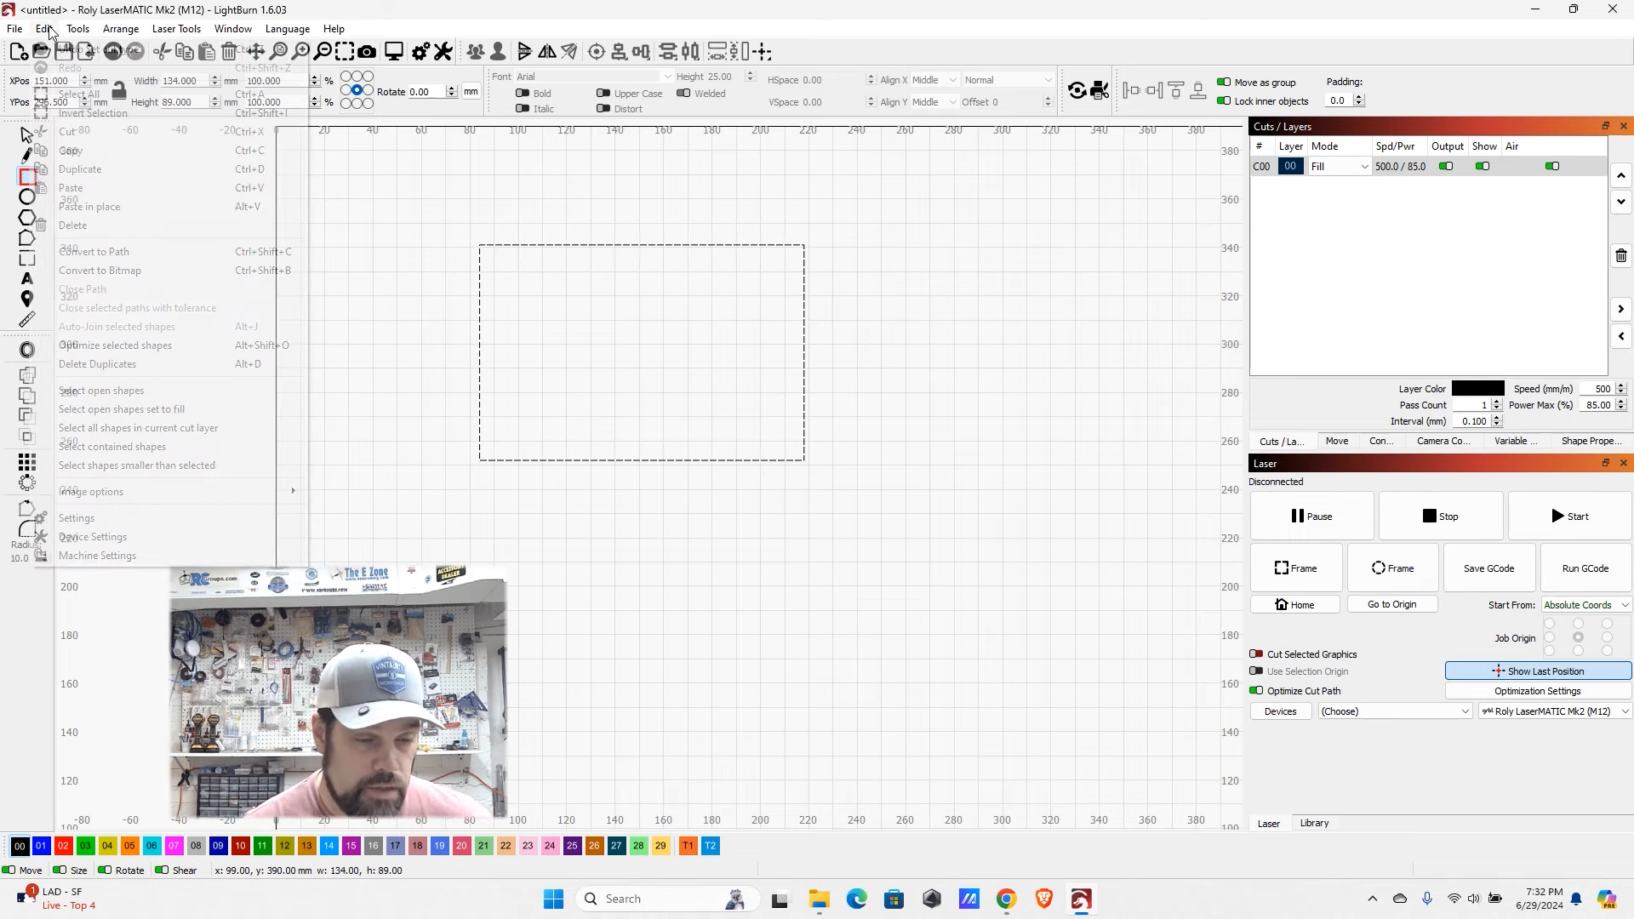
{"action": "left_click", "coordinate": [191, 526]}
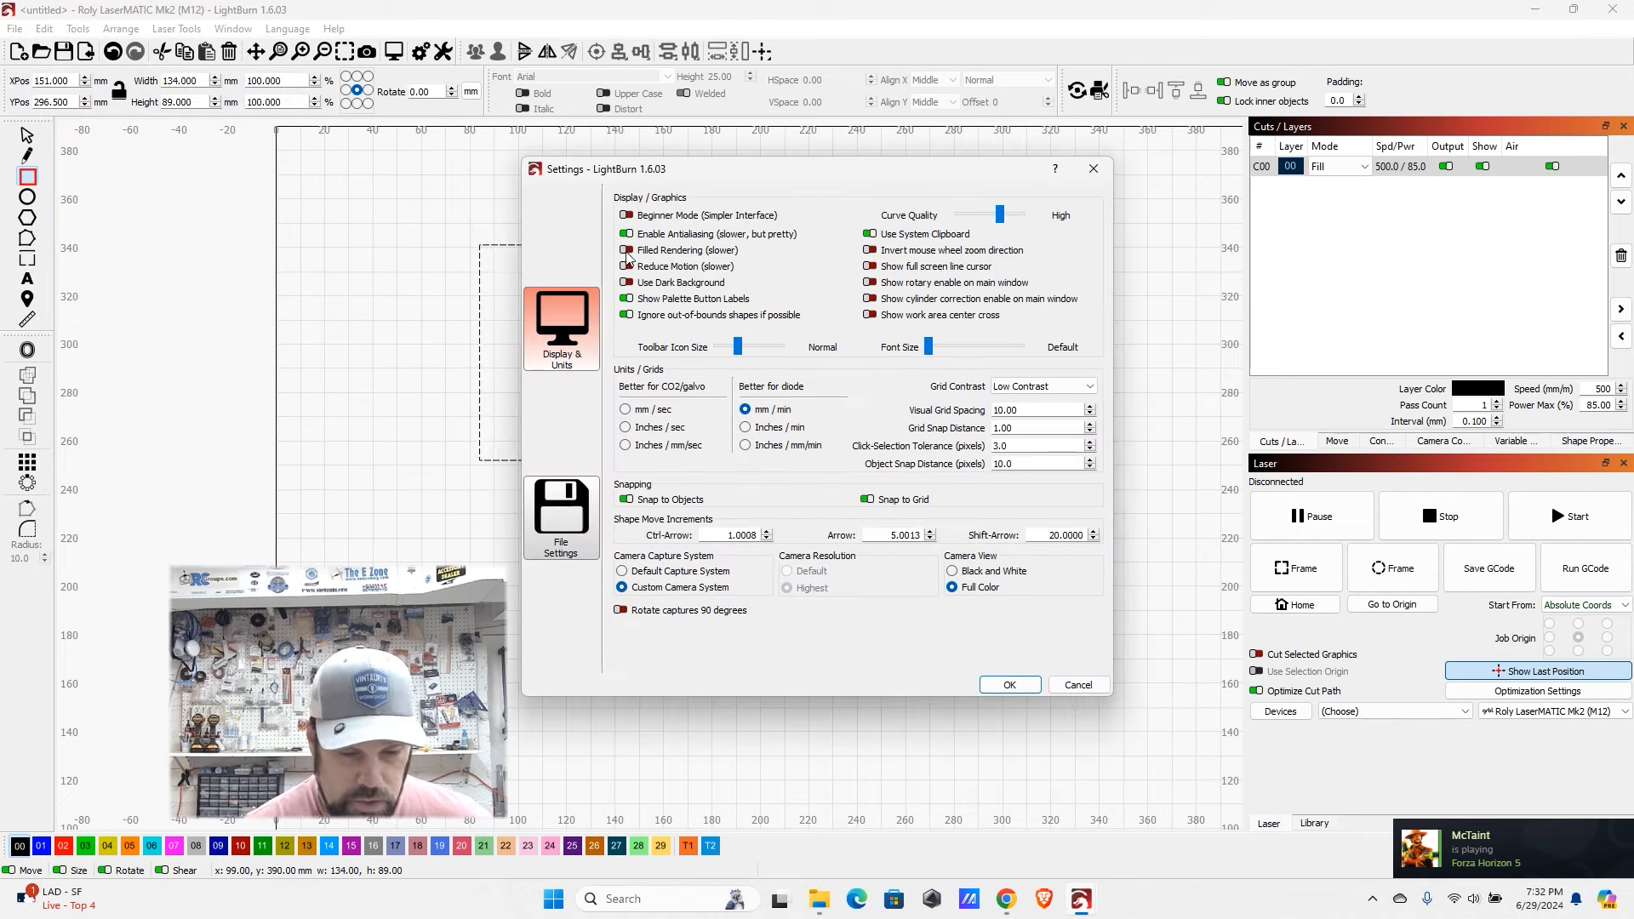
{"action": "left_click", "coordinate": [627, 252]}
{"action": "left_click", "coordinate": [1033, 688]}
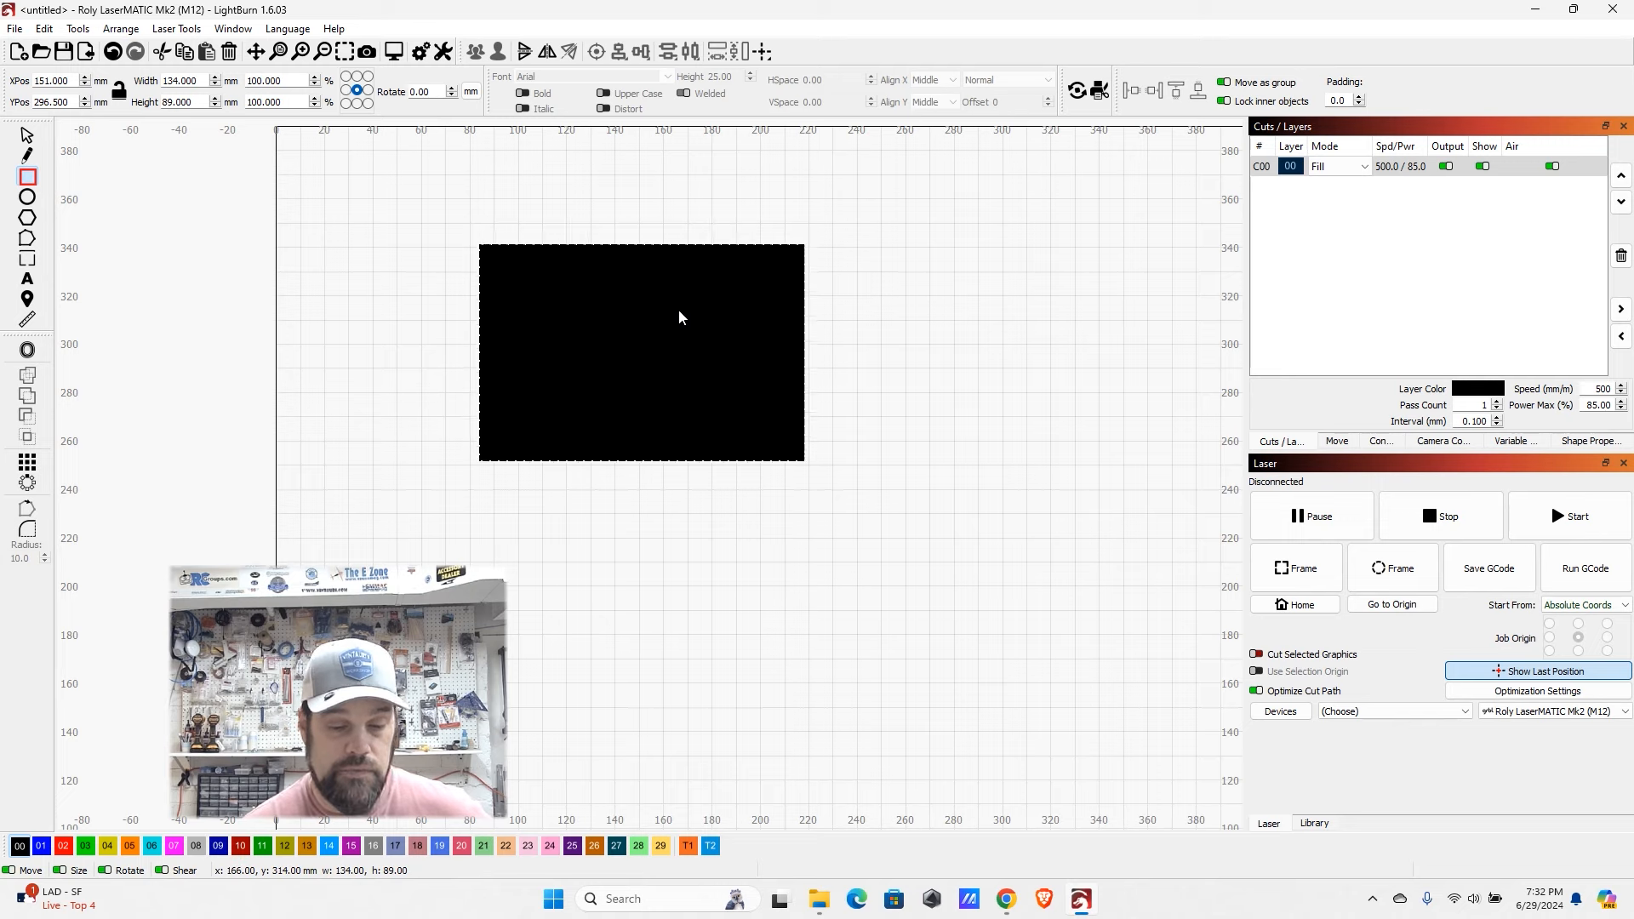
- Set the Fill layer C00's speed to 10000 mm/min and its max power to 50%
{"action": "double_click", "coordinate": [1396, 166]}
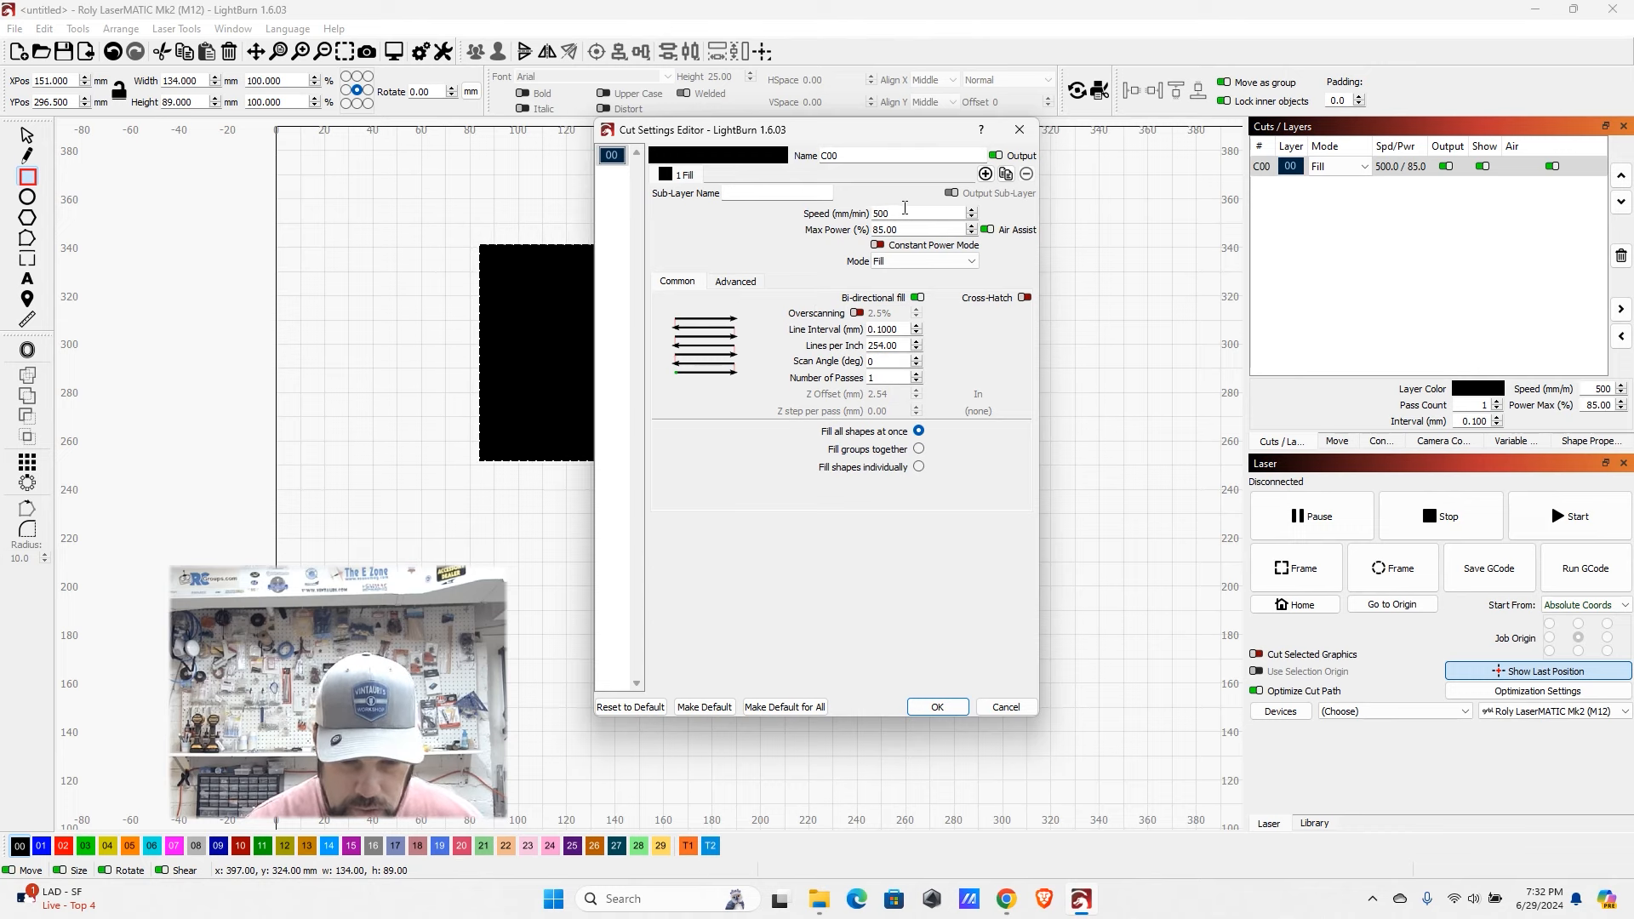
{"action": "double_click", "coordinate": [877, 213]}
{"action": "type", "text": "10000"}
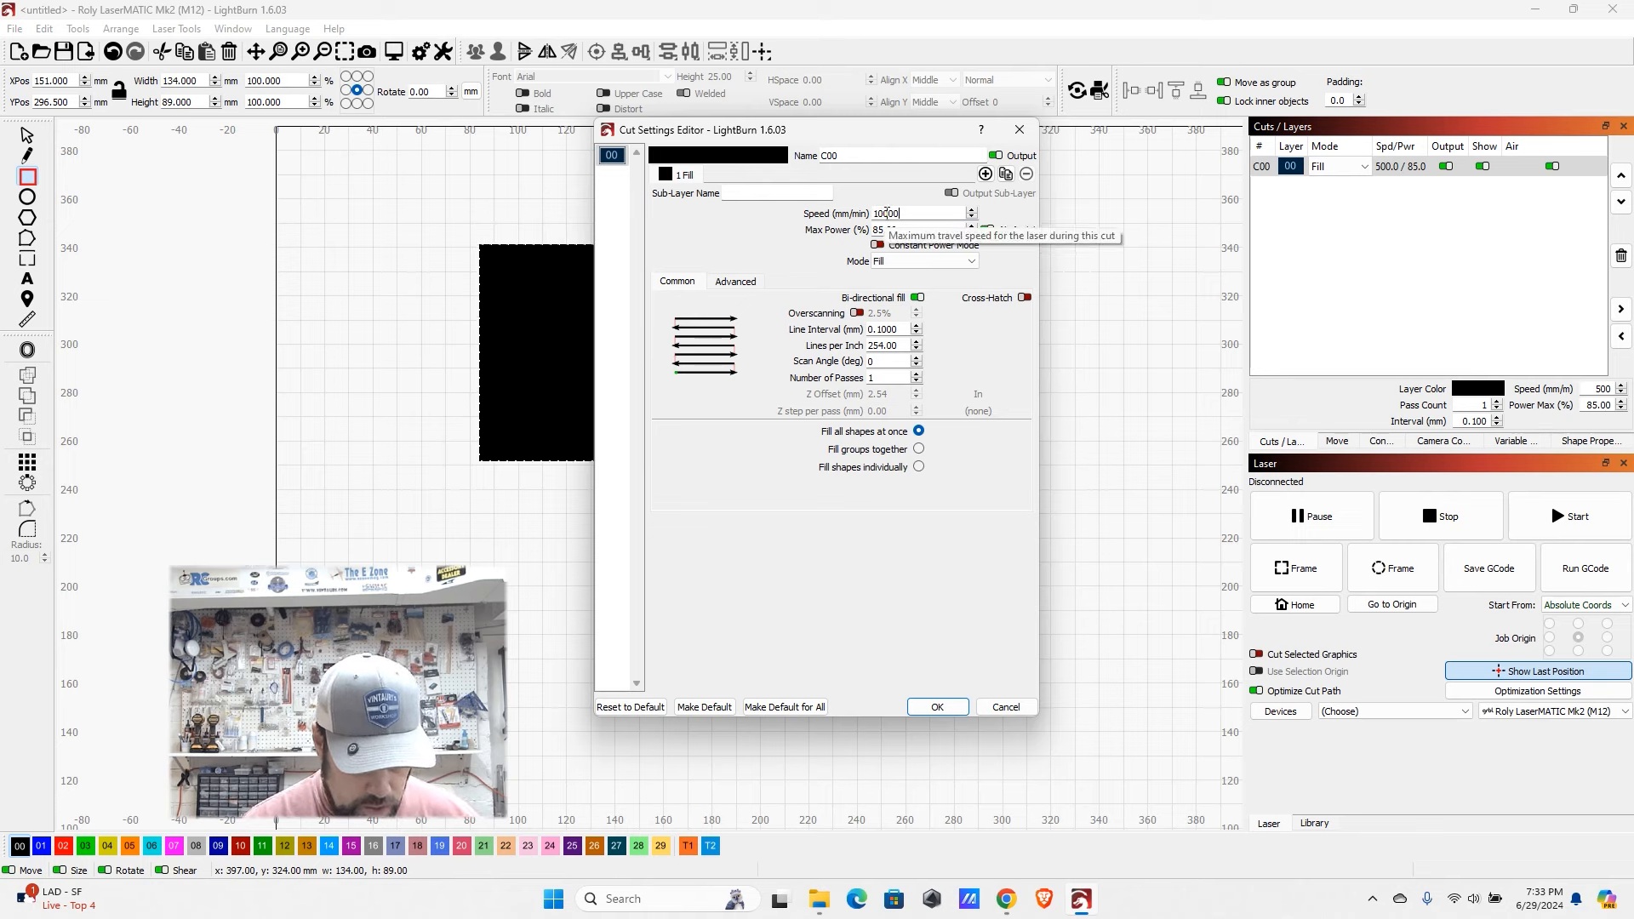
{"action": "key", "text": "Tab"}
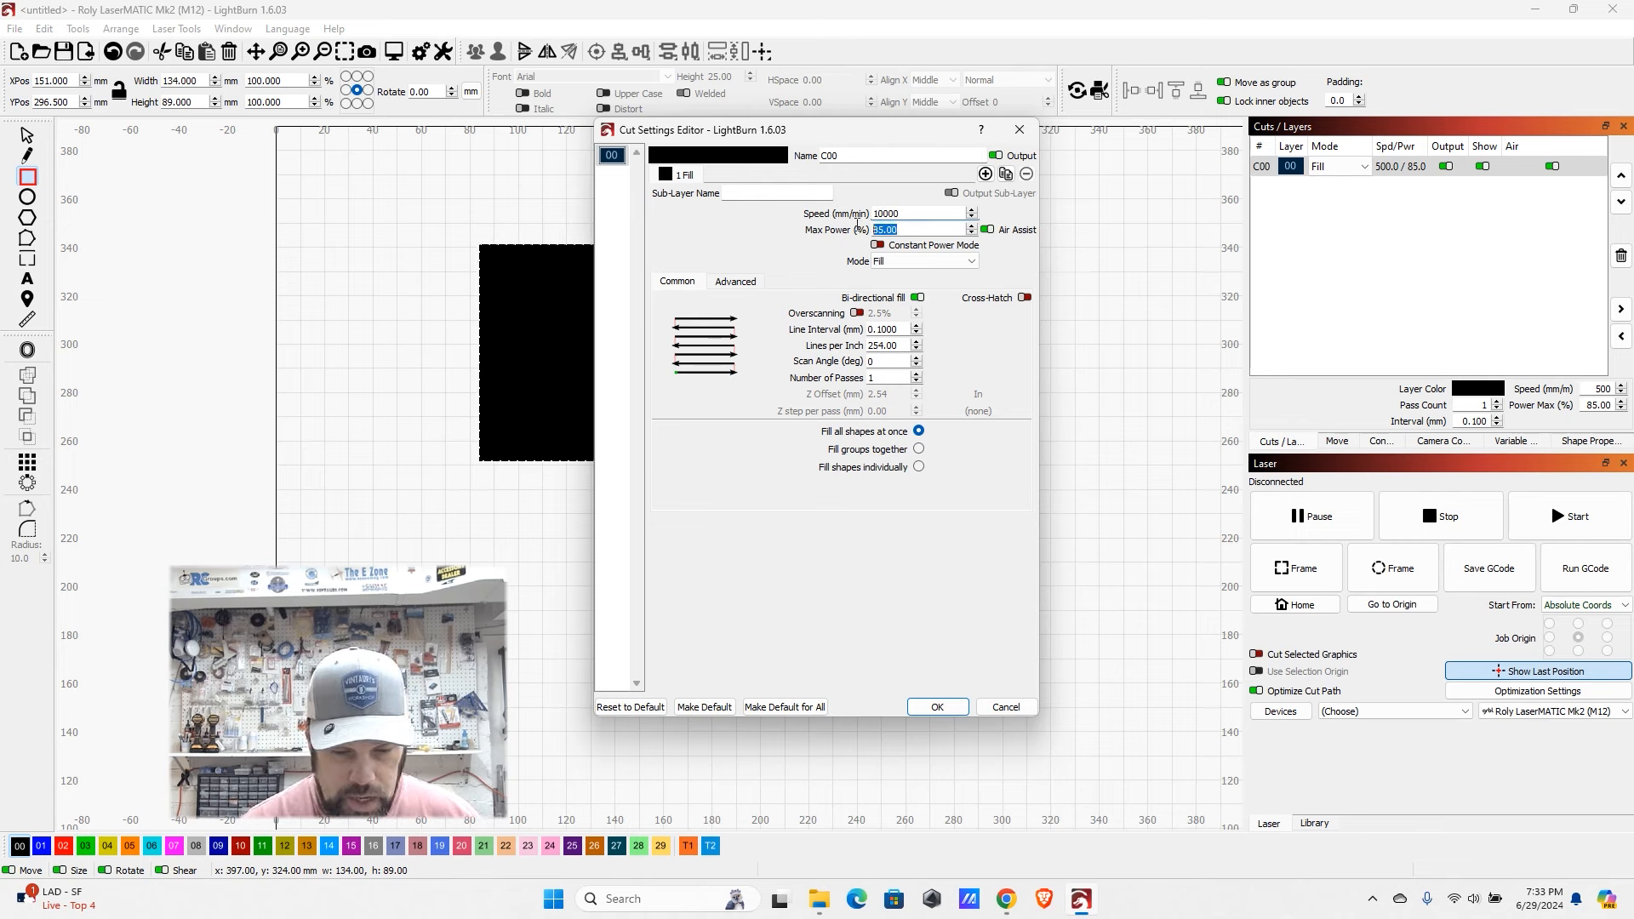
{"action": "type", "text": "50"}
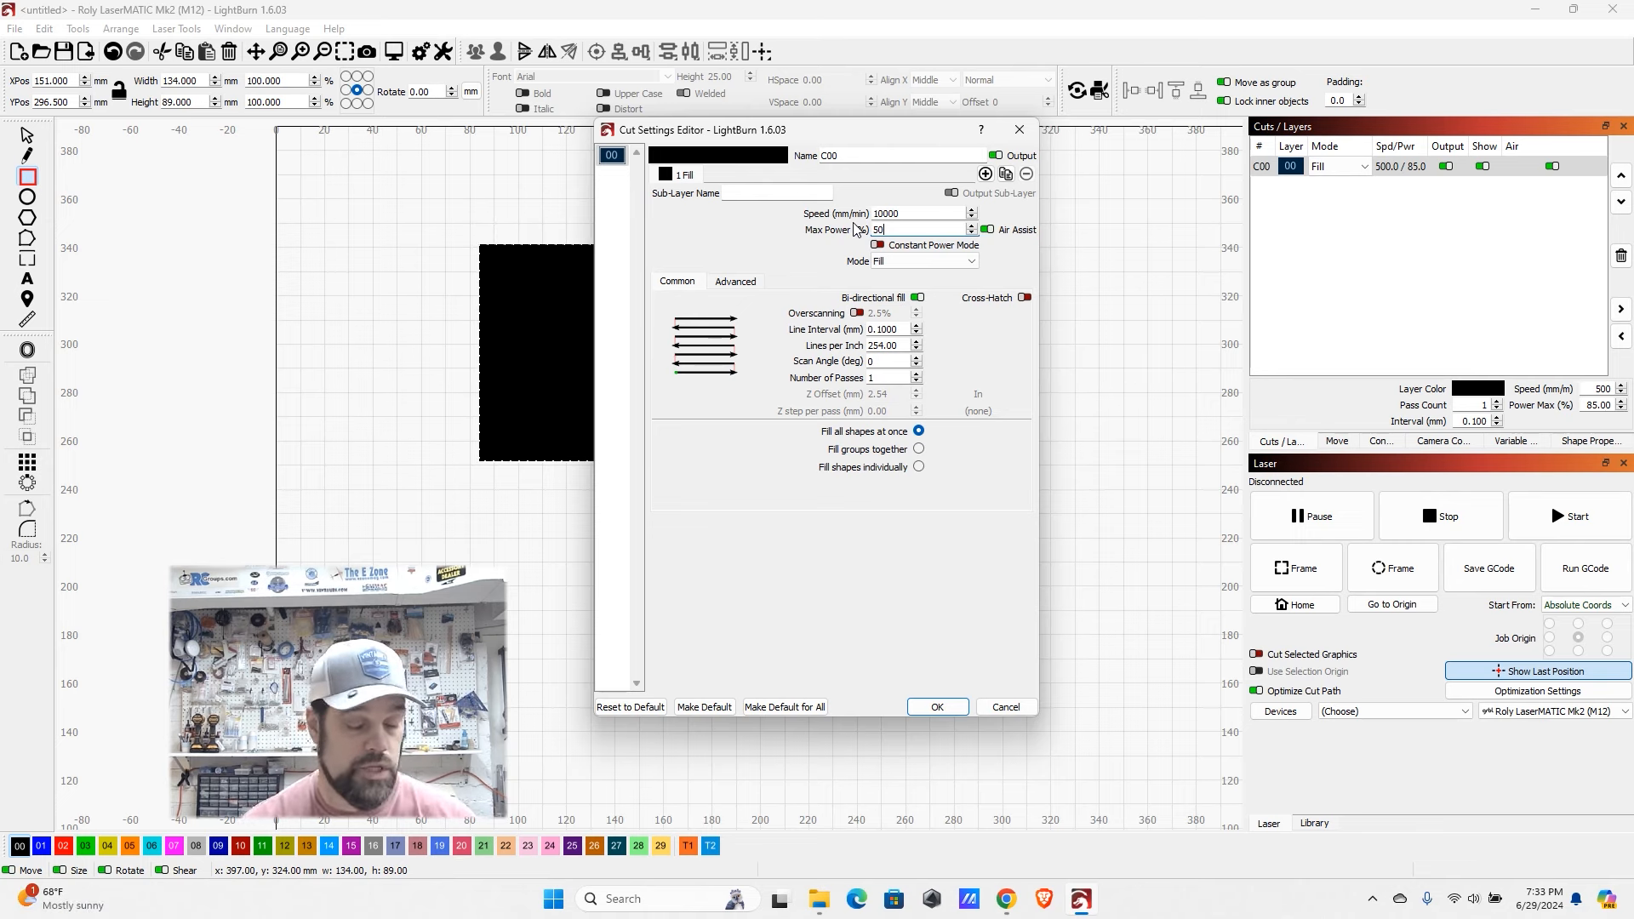
{"action": "left_click", "coordinate": [933, 705]}
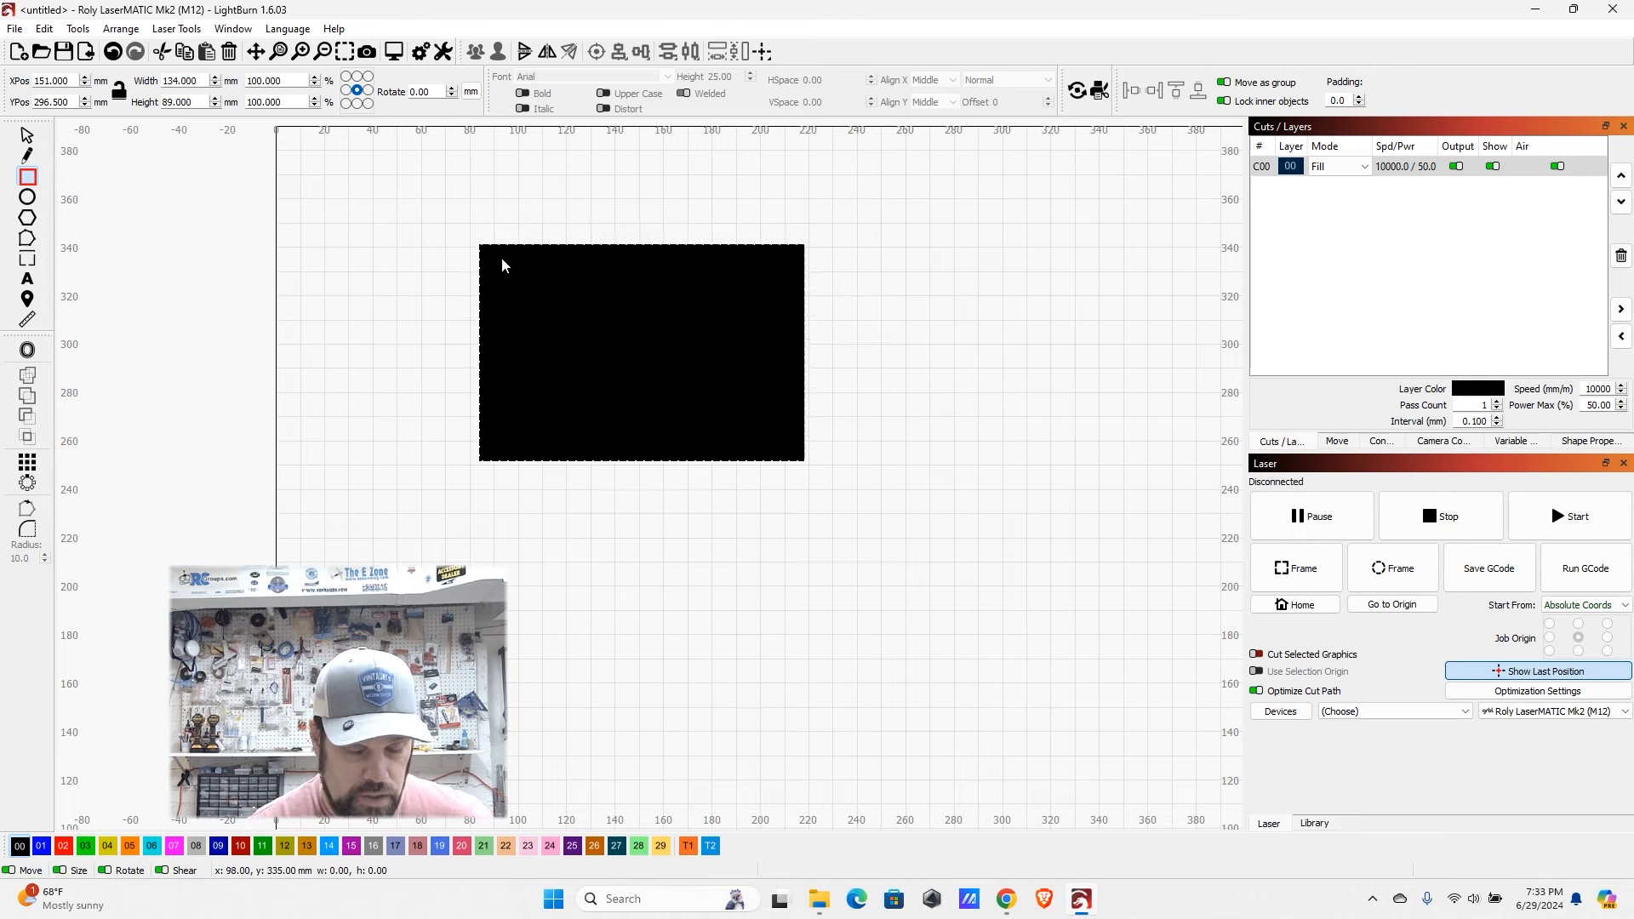
{"action": "right_click", "coordinate": [1310, 211]}
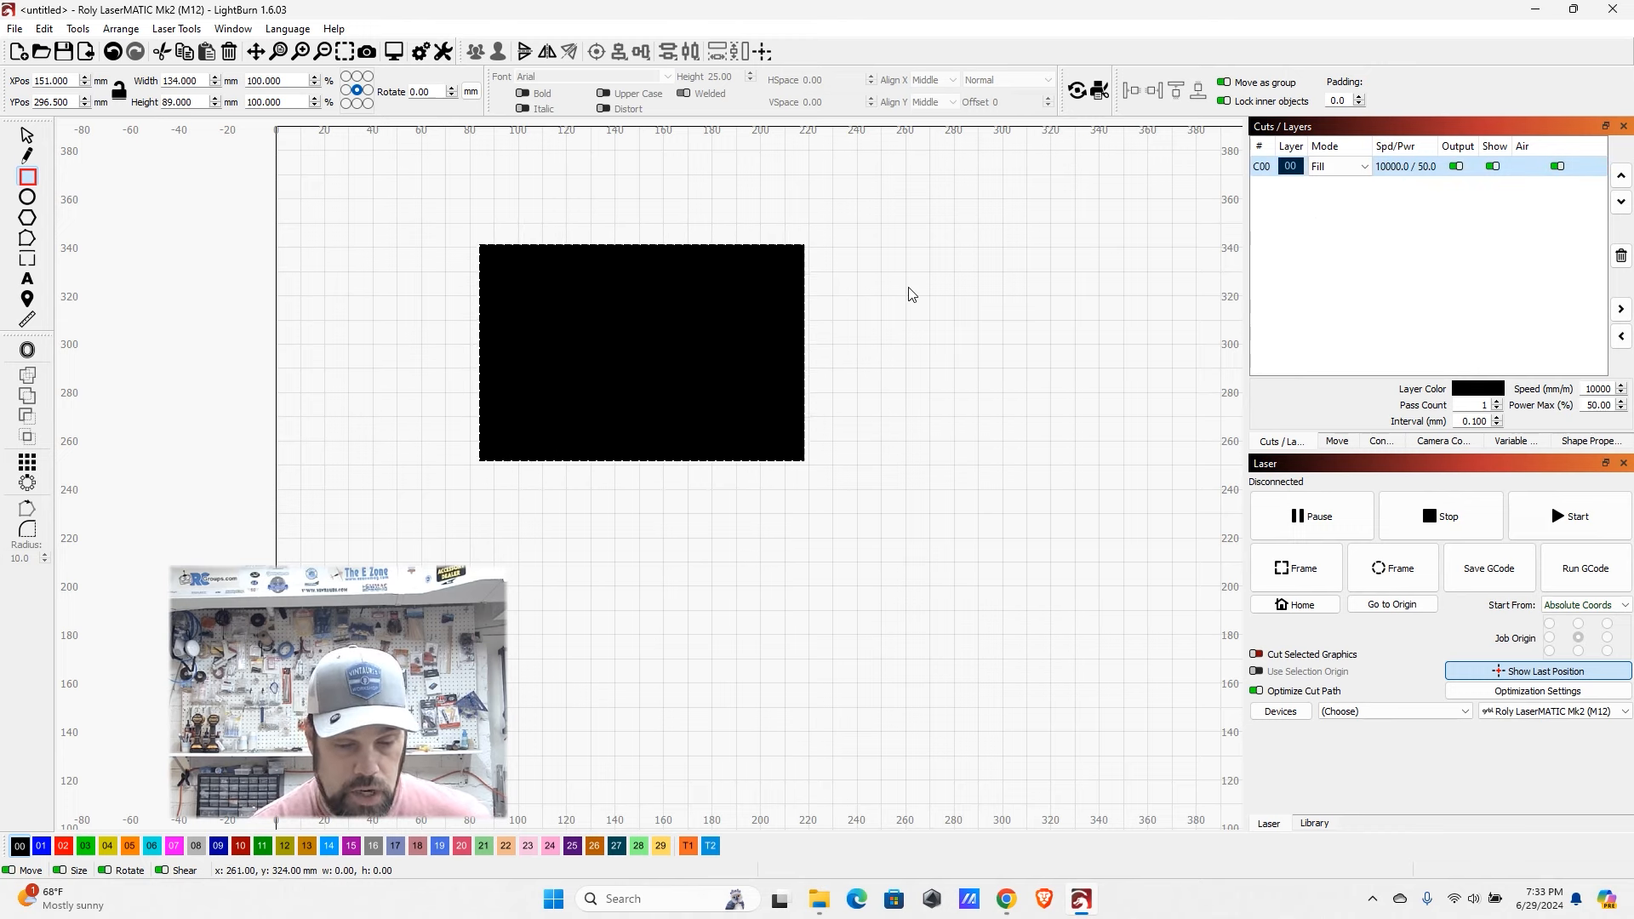
- Add a Line sub-layer to layer C00 with a speed of 500 mm/min and a max power of 85%
{"action": "double_click", "coordinate": [1399, 169]}
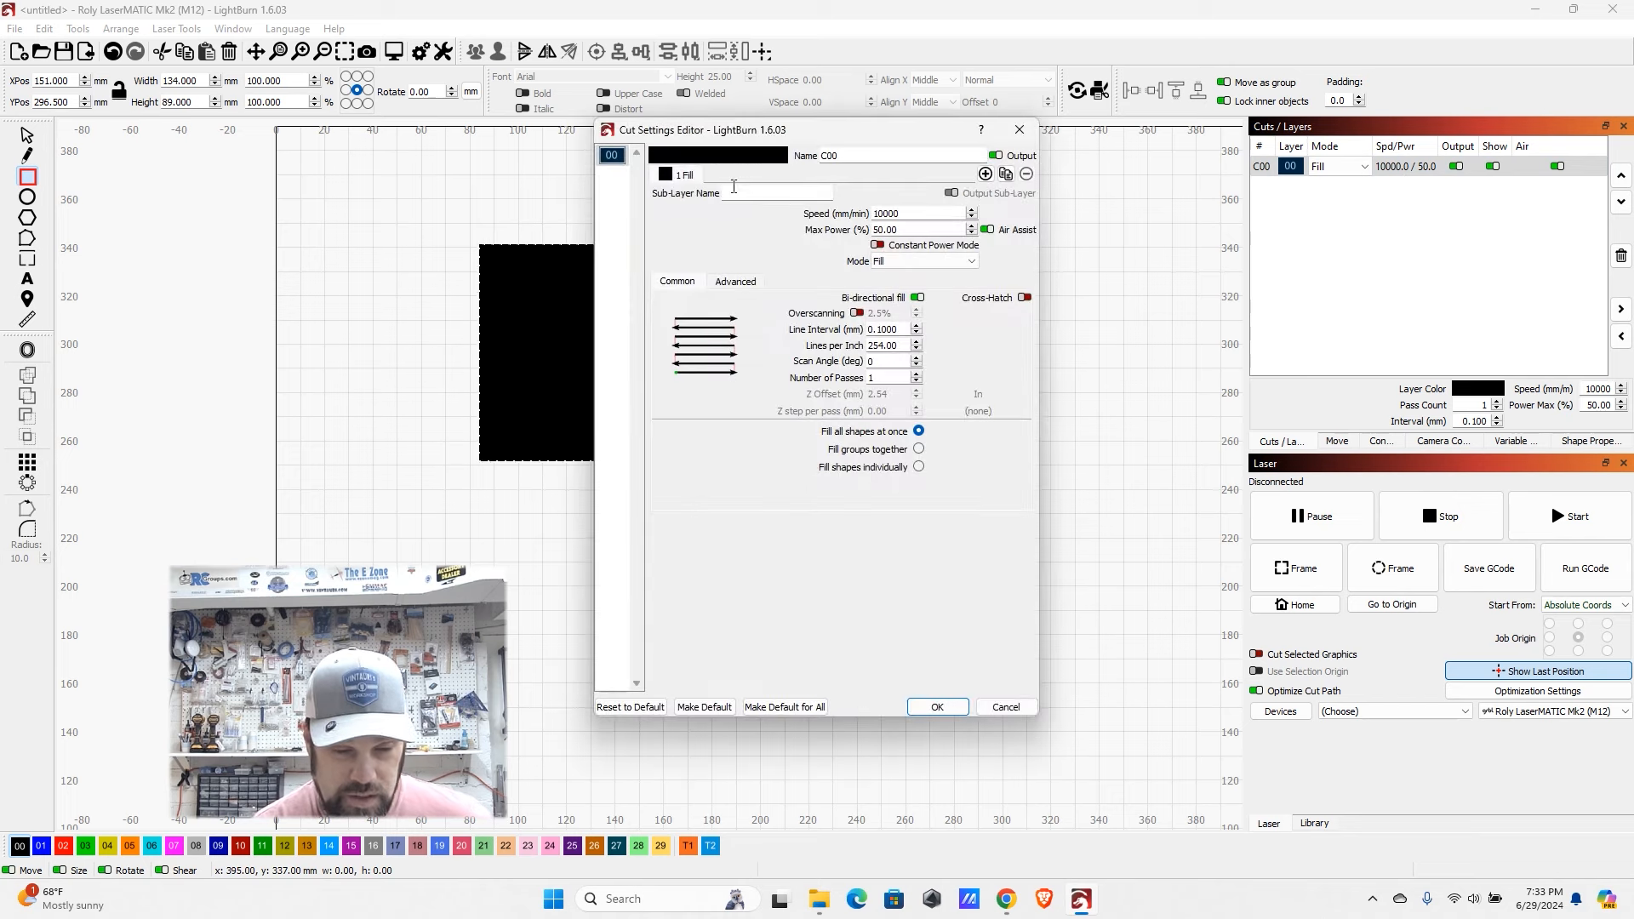
{"action": "left_click", "coordinate": [986, 173]}
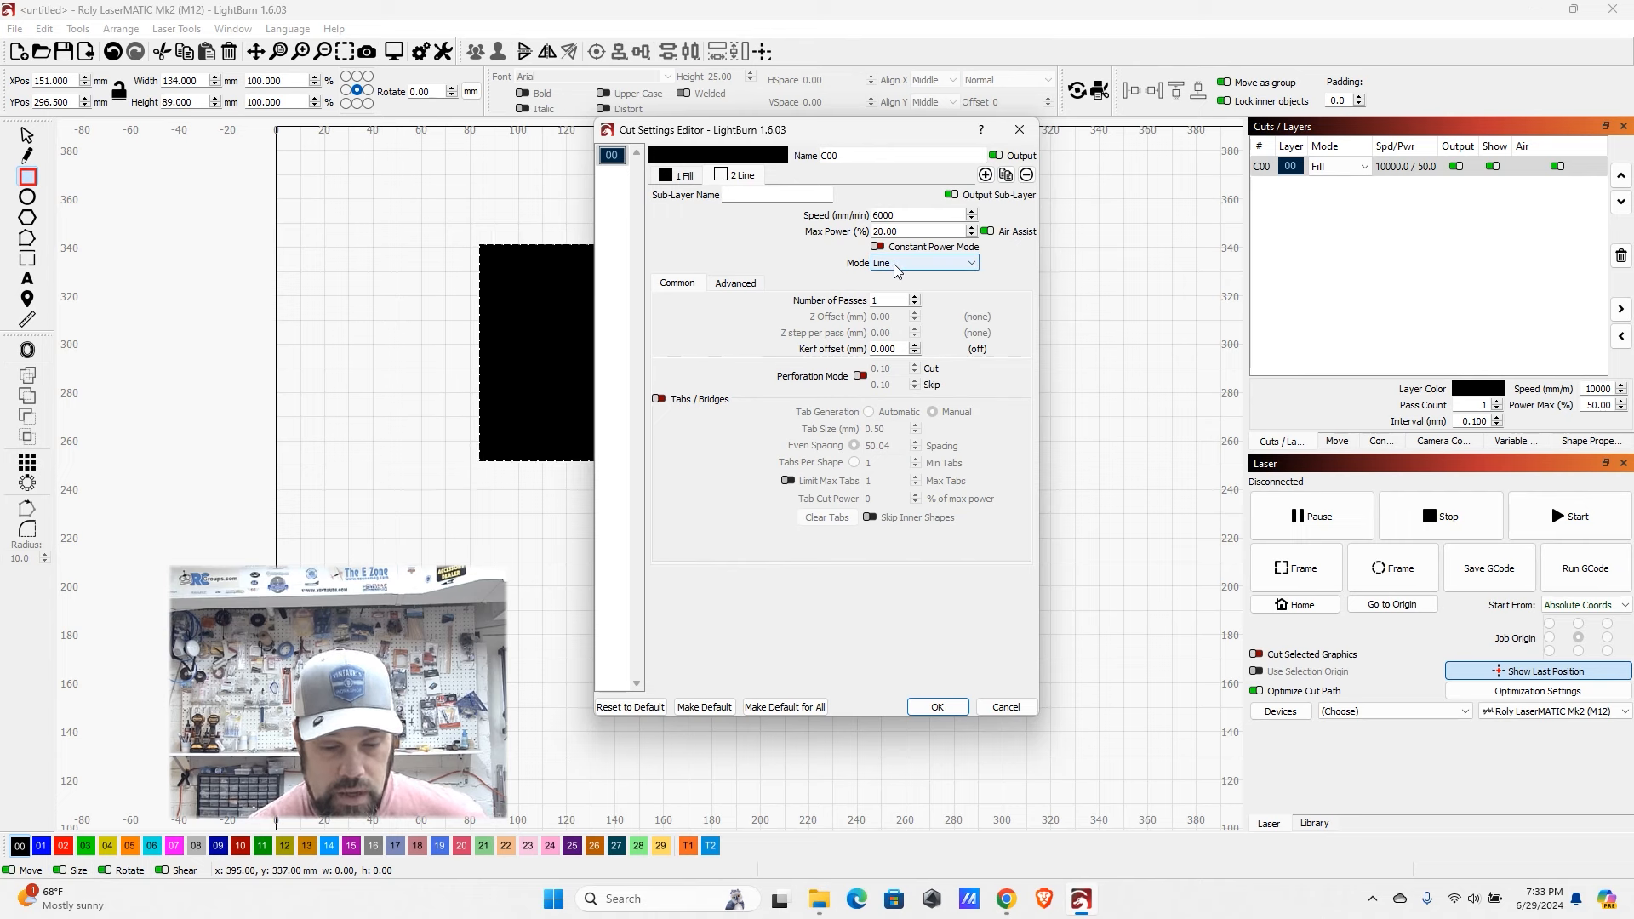
{"action": "double_click", "coordinate": [883, 215]}
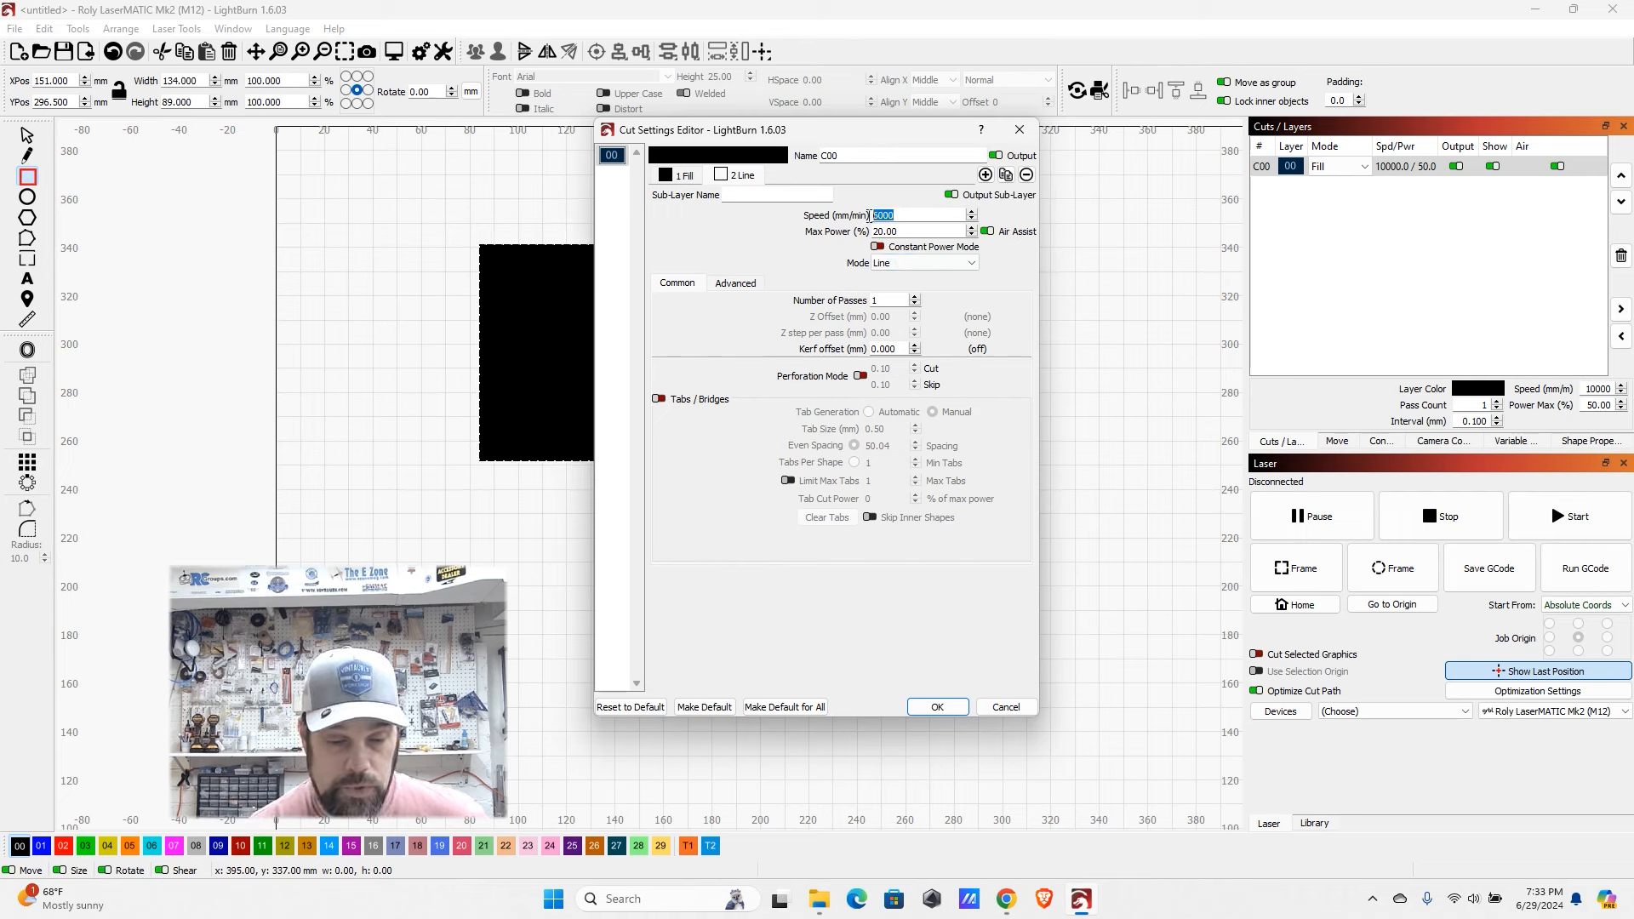
{"action": "type", "text": "50"}
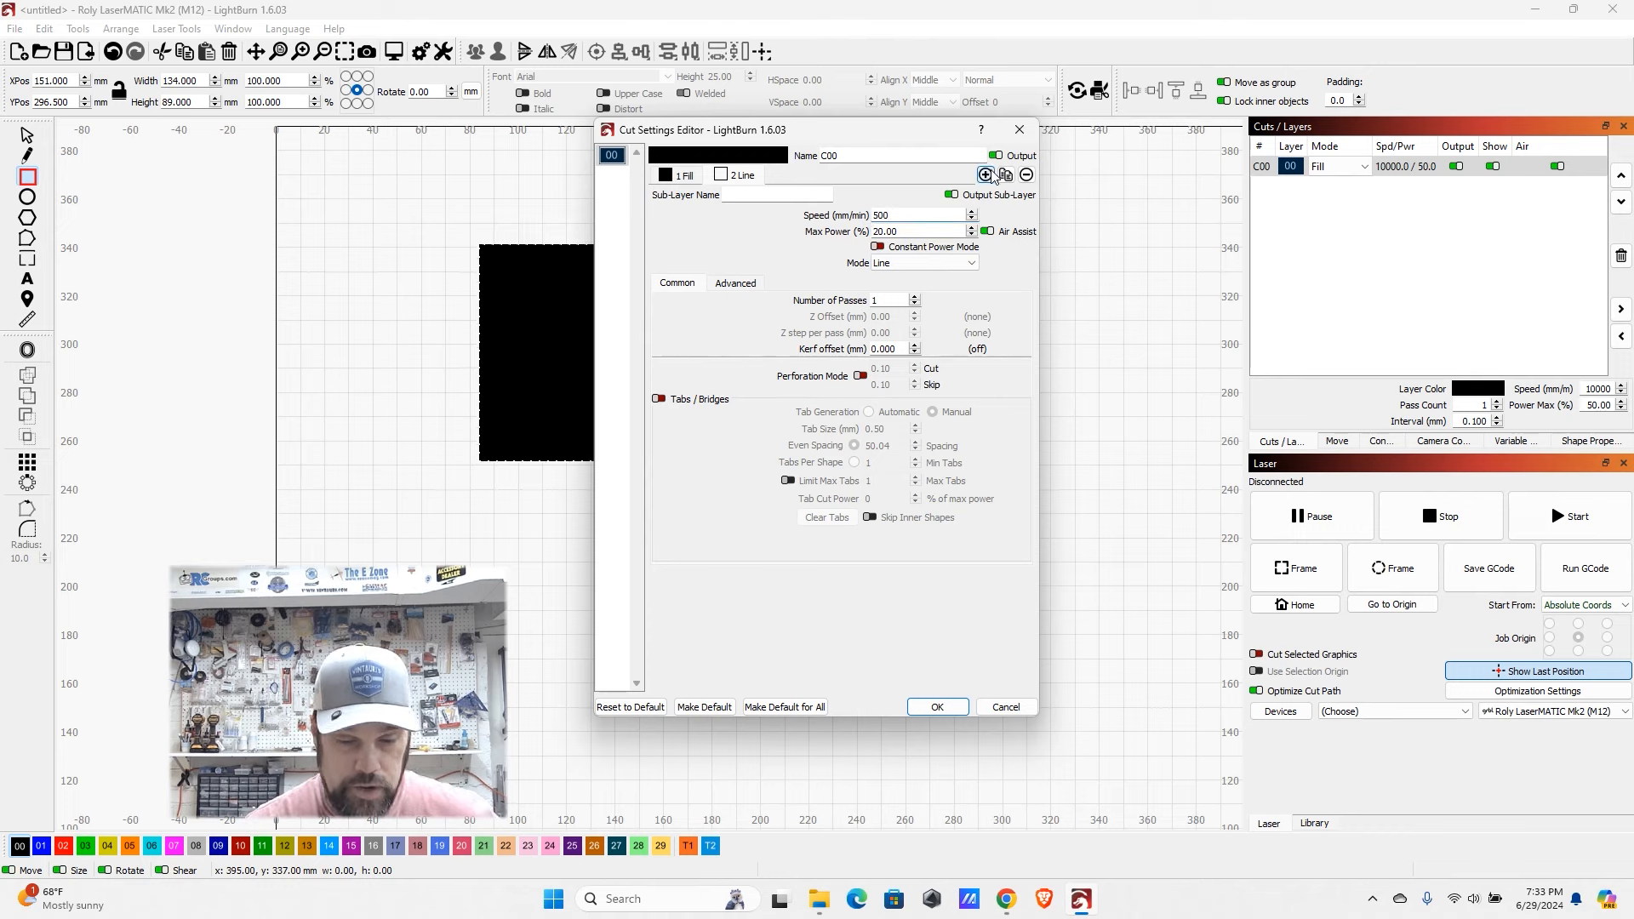
{"action": "left_click_drag", "start_coordinate": [914, 235], "coordinate": [862, 235]}
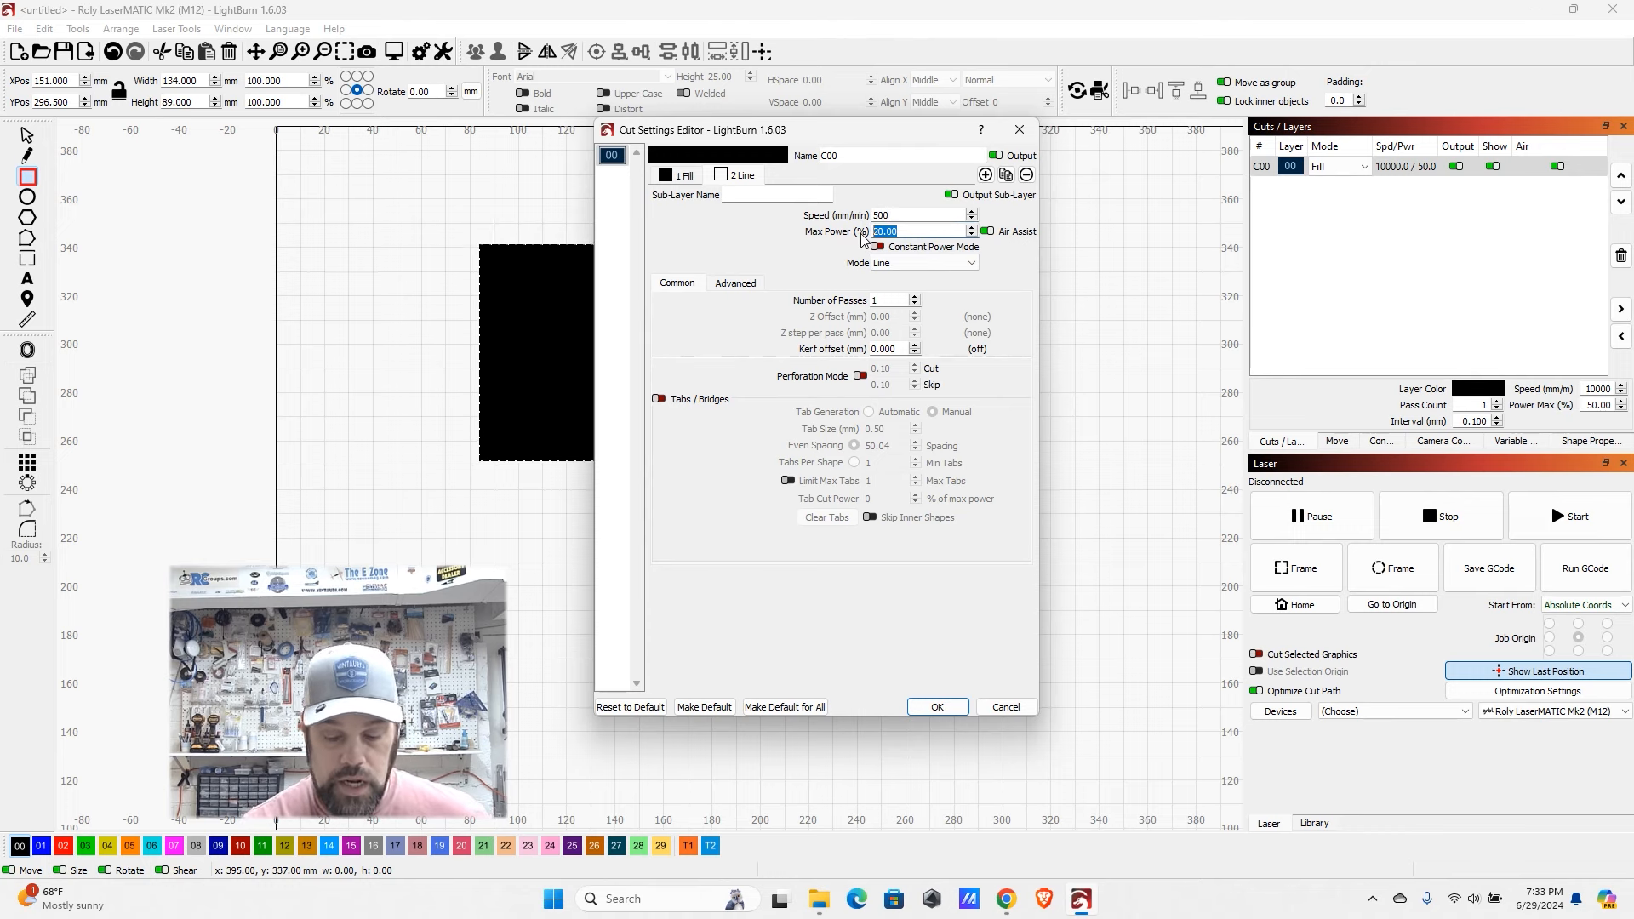
{"action": "type", "text": "85"}
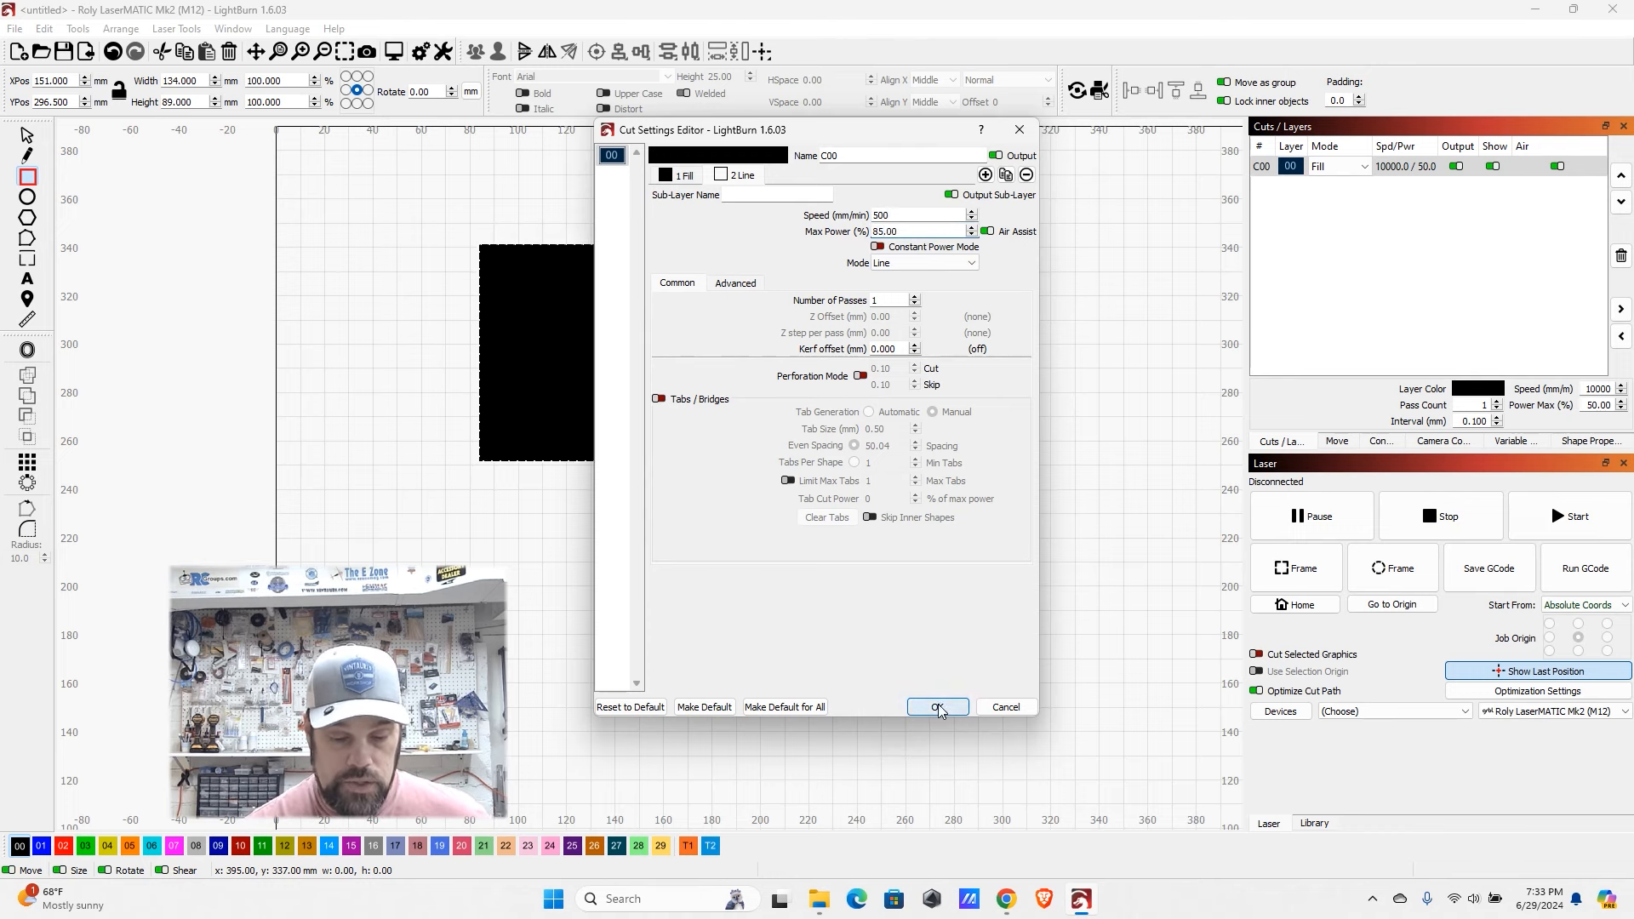
{"action": "left_click", "coordinate": [938, 708]}
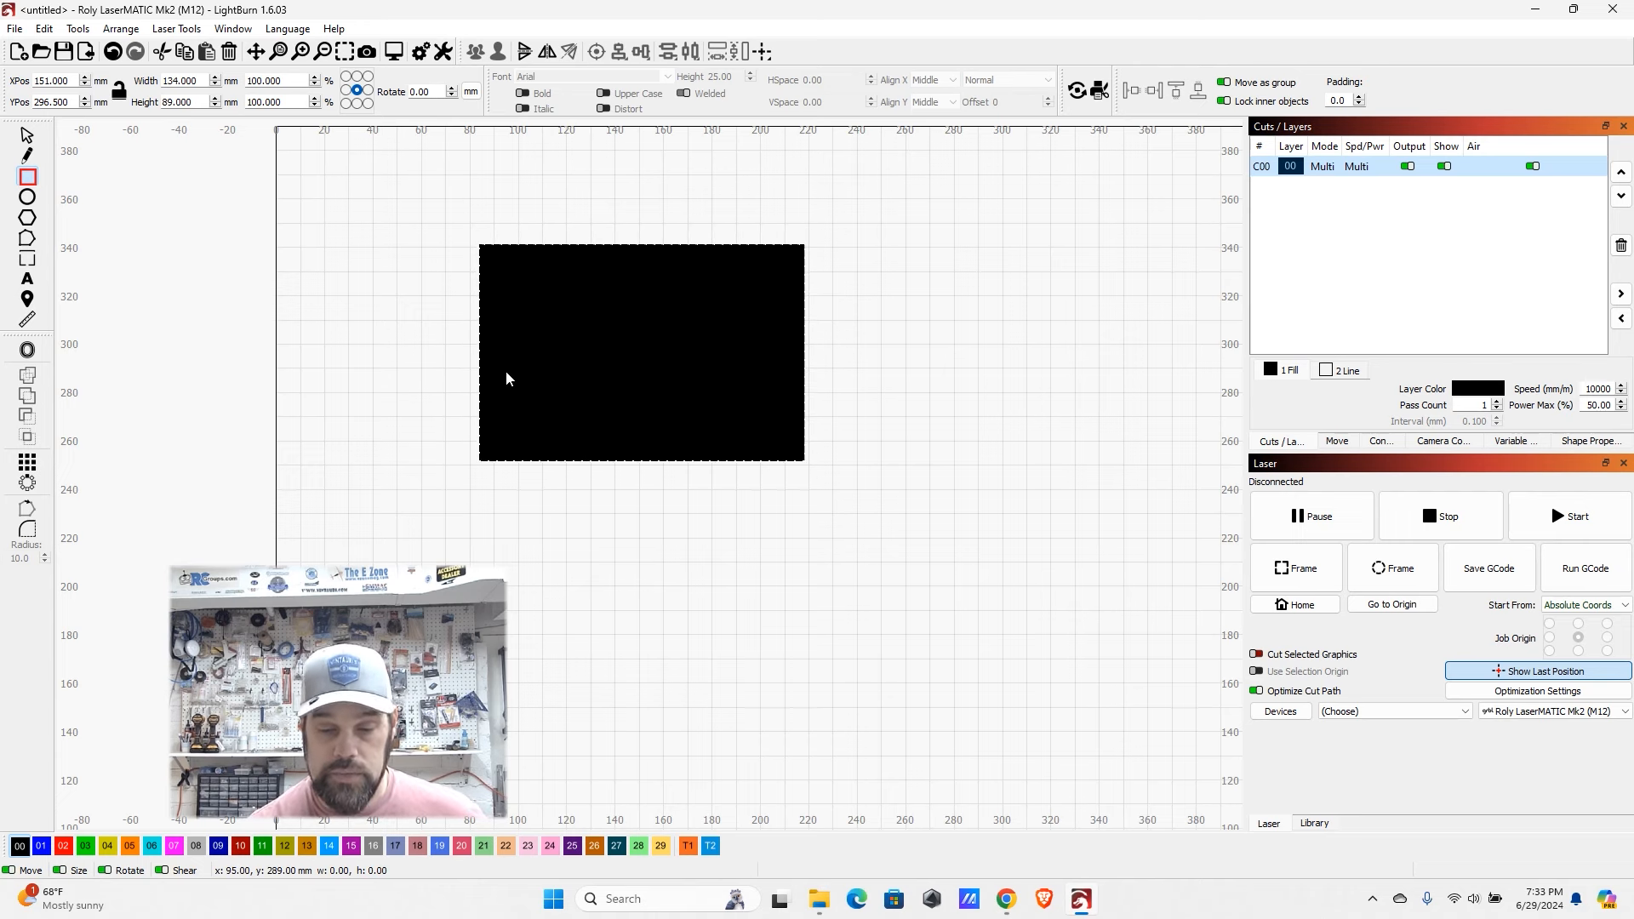
{"action": "double_click", "coordinate": [1335, 174]}
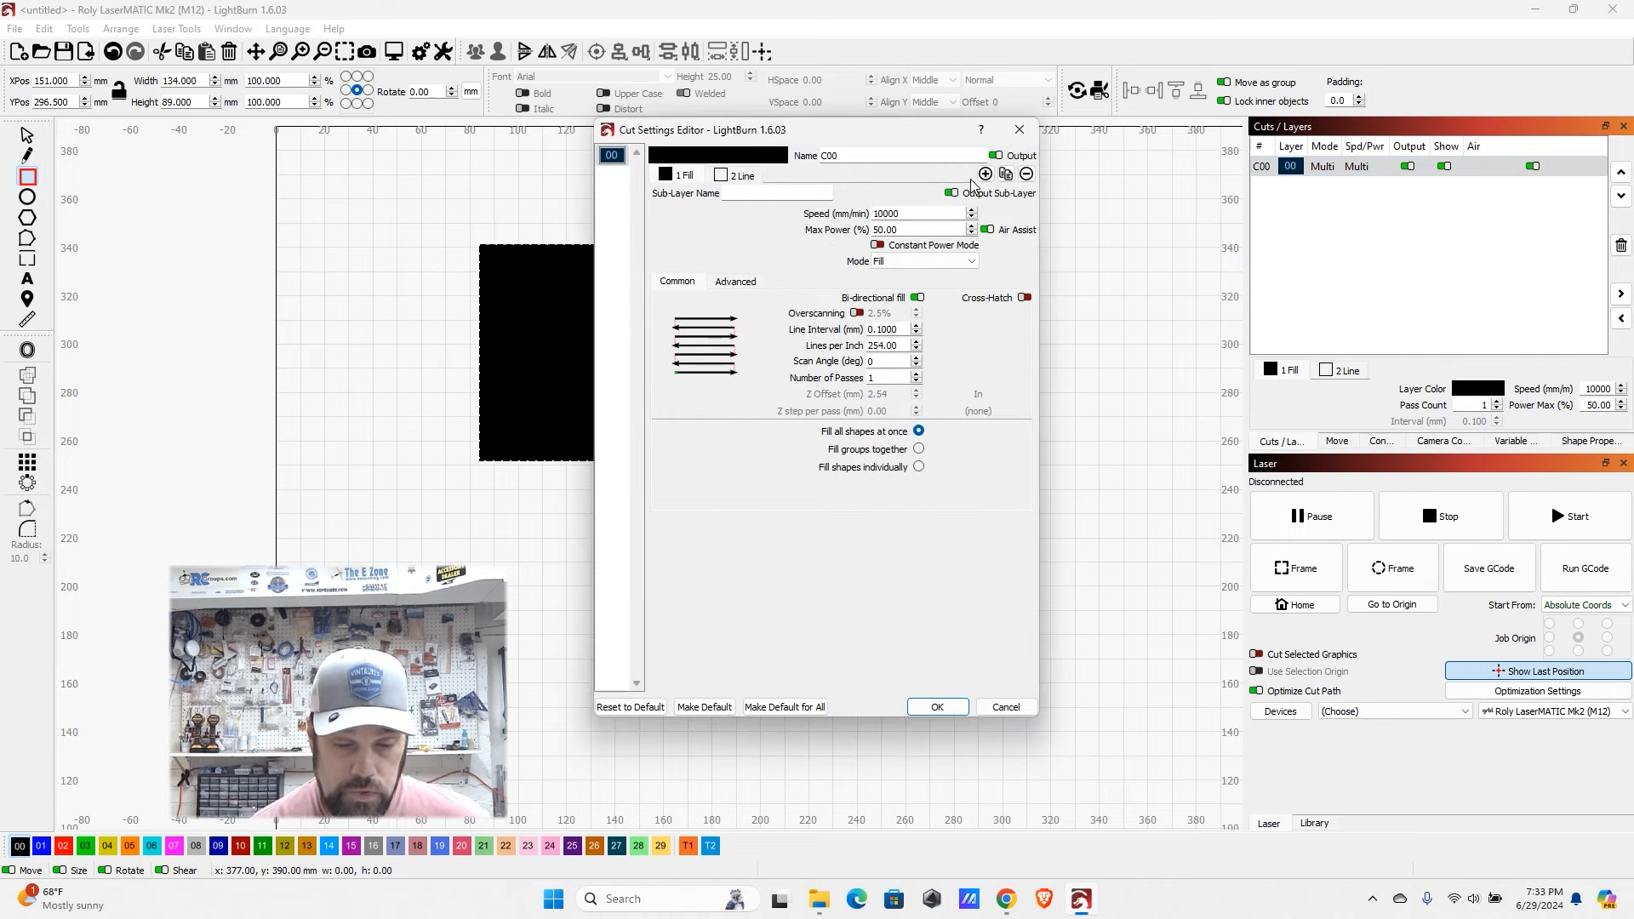
{"action": "left_click", "coordinate": [742, 176]}
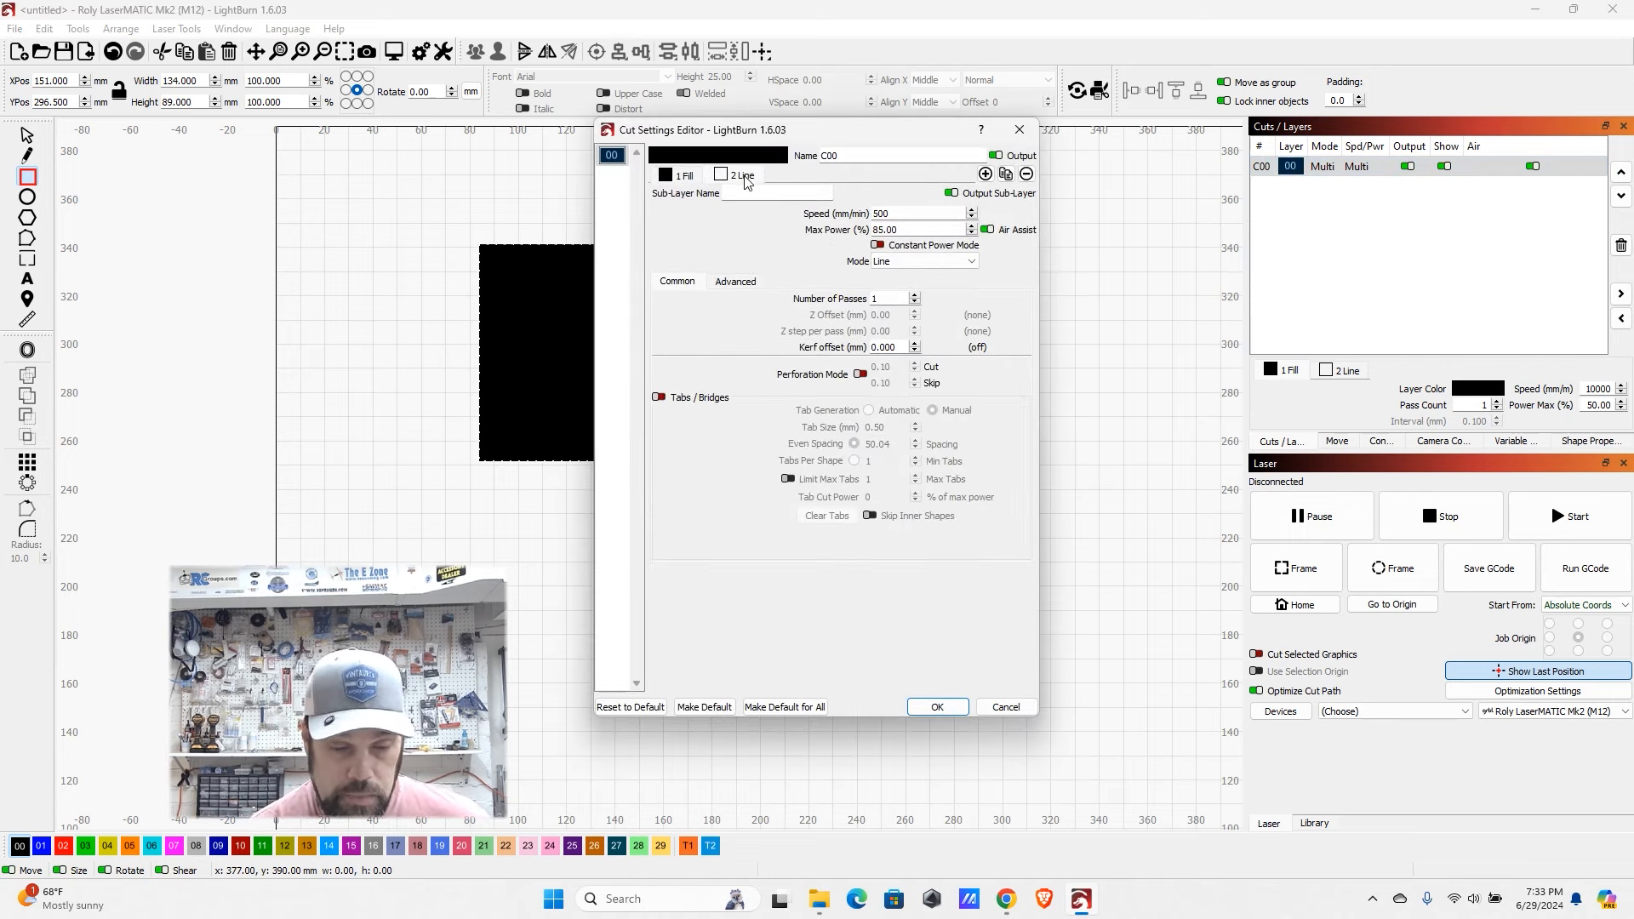
{"action": "left_click", "coordinate": [1026, 174]}
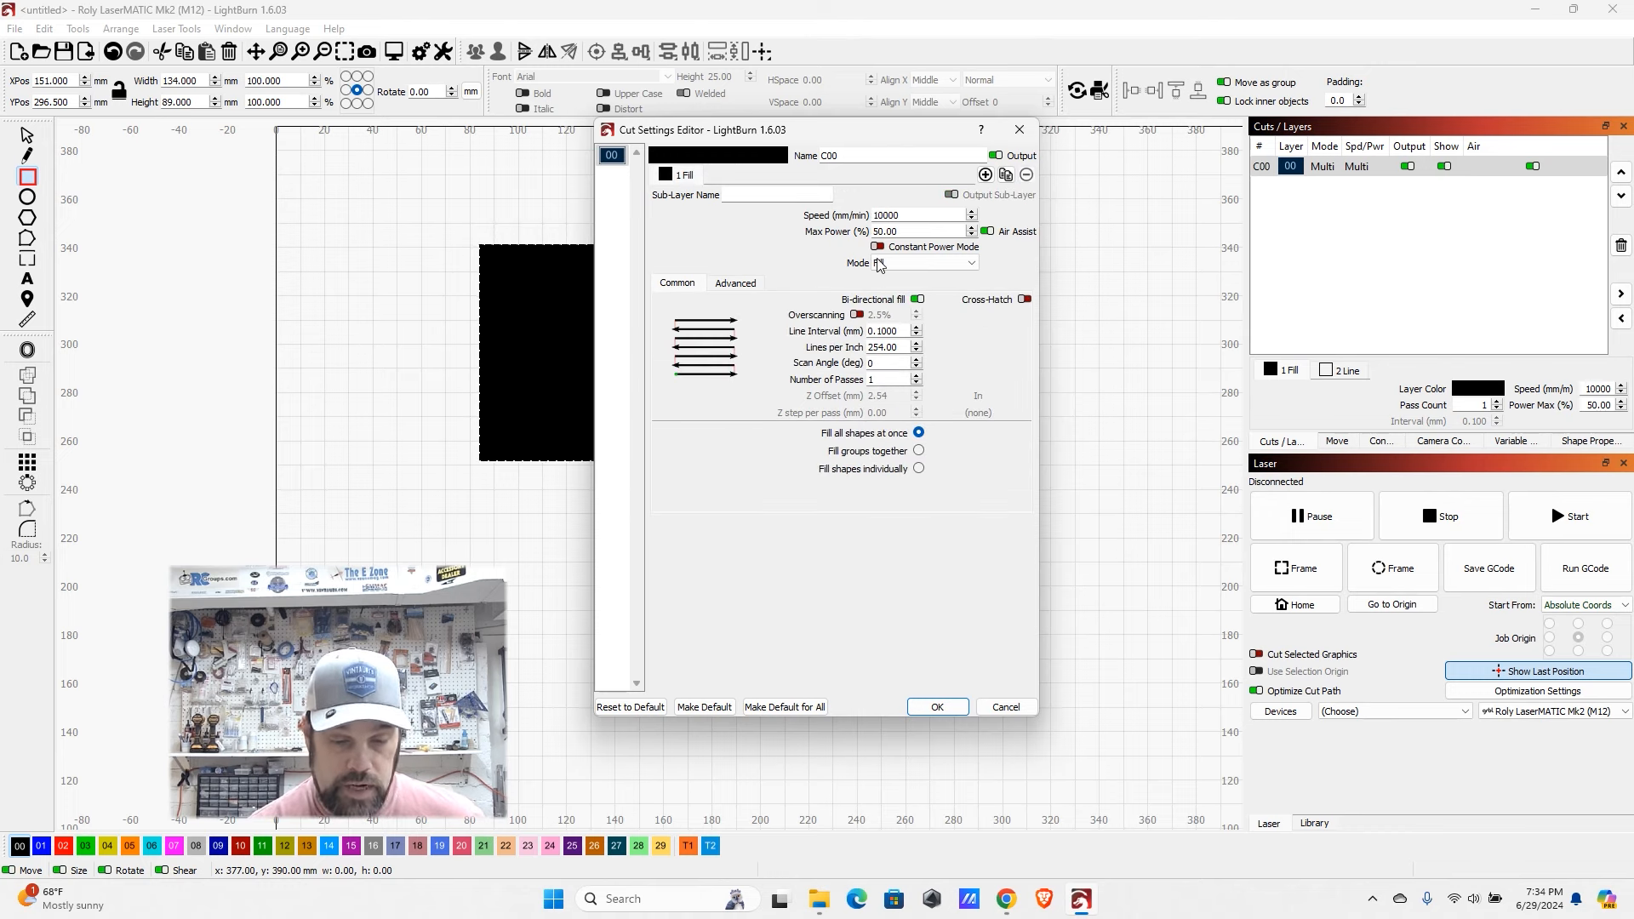
{"action": "left_click", "coordinate": [1021, 130]}
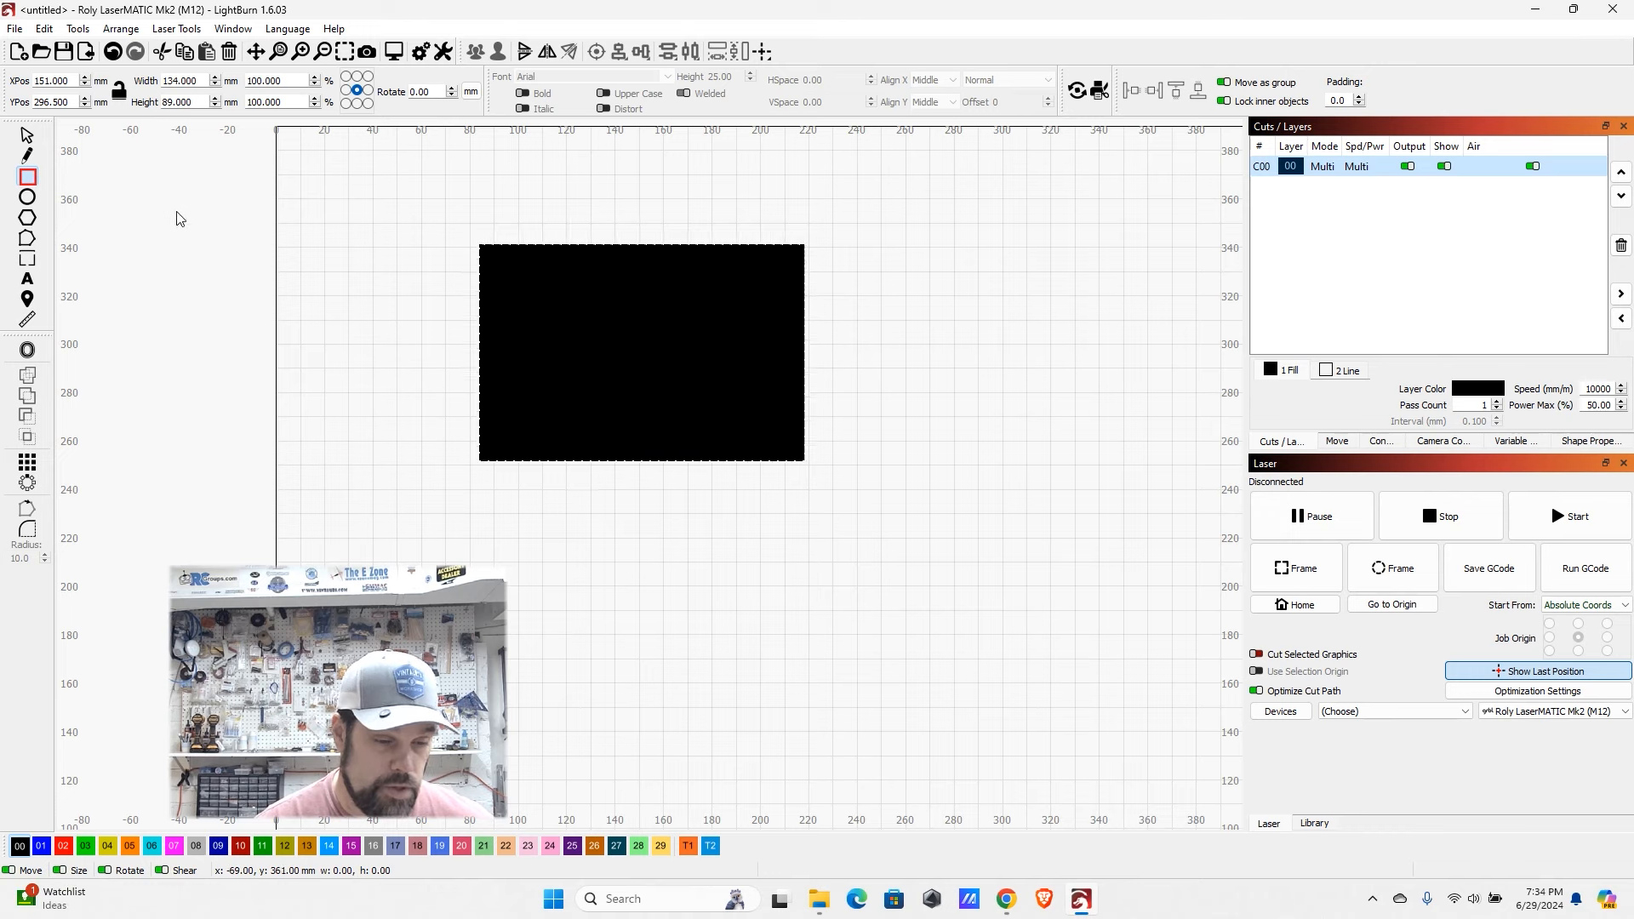
- Draw a rectangle about 144 × 99 mm around the filled one and assign it to blue layer 01 in Line mode
{"action": "left_click_drag", "start_coordinate": [467, 237], "coordinate": [816, 472]}
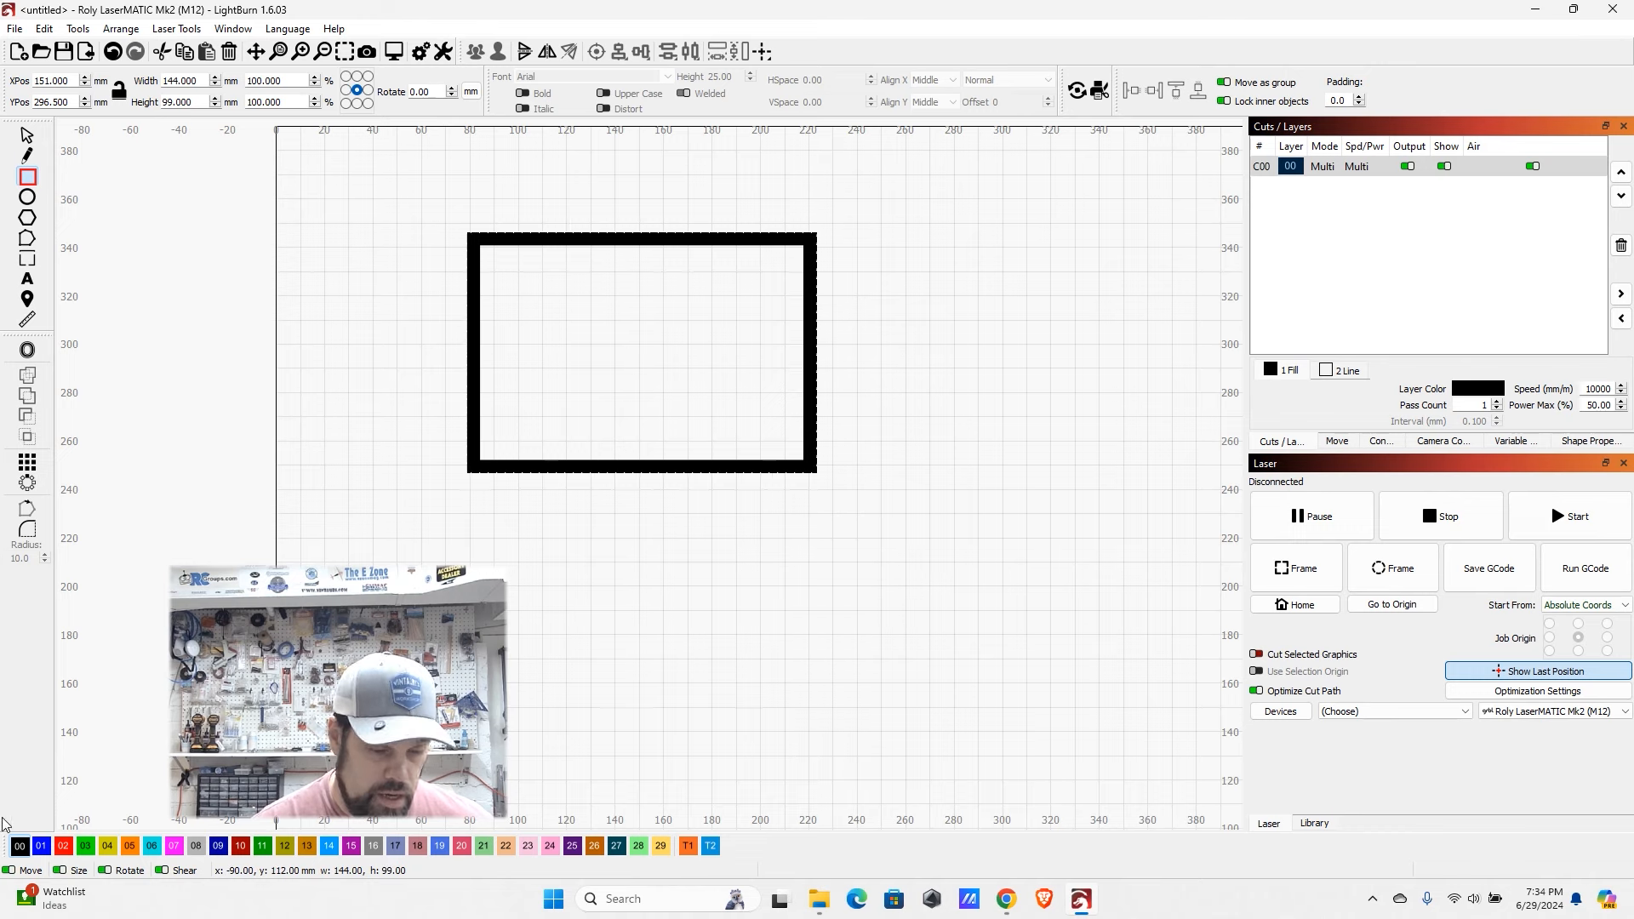
{"action": "left_click", "coordinate": [42, 846]}
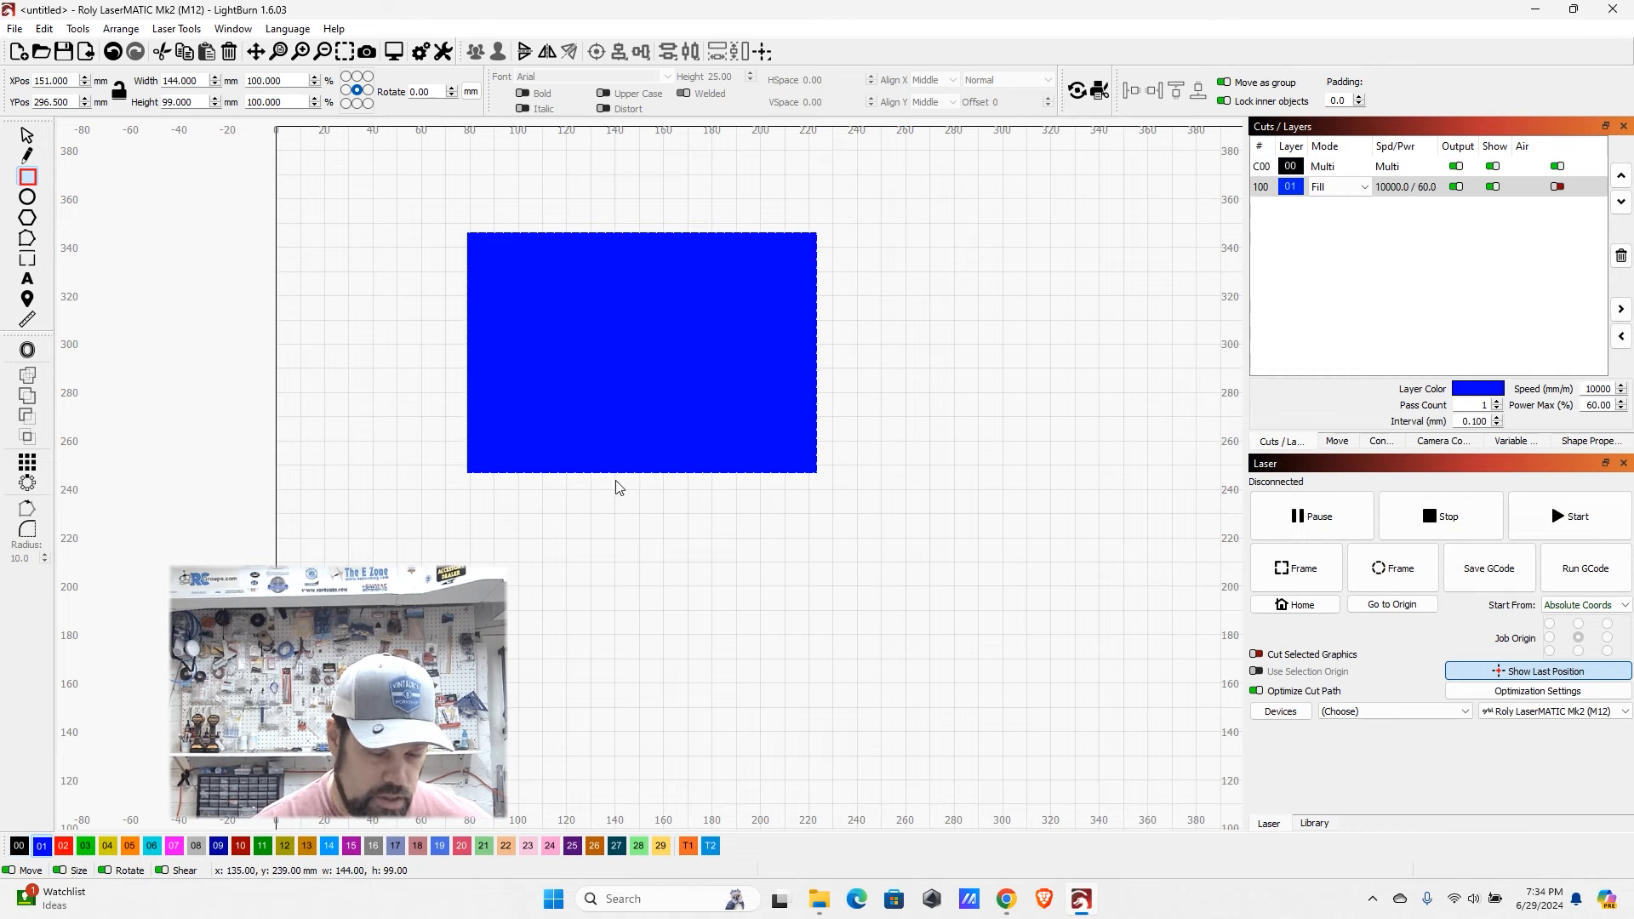
{"action": "left_click", "coordinate": [1341, 189]}
{"action": "left_click", "coordinate": [1340, 189]}
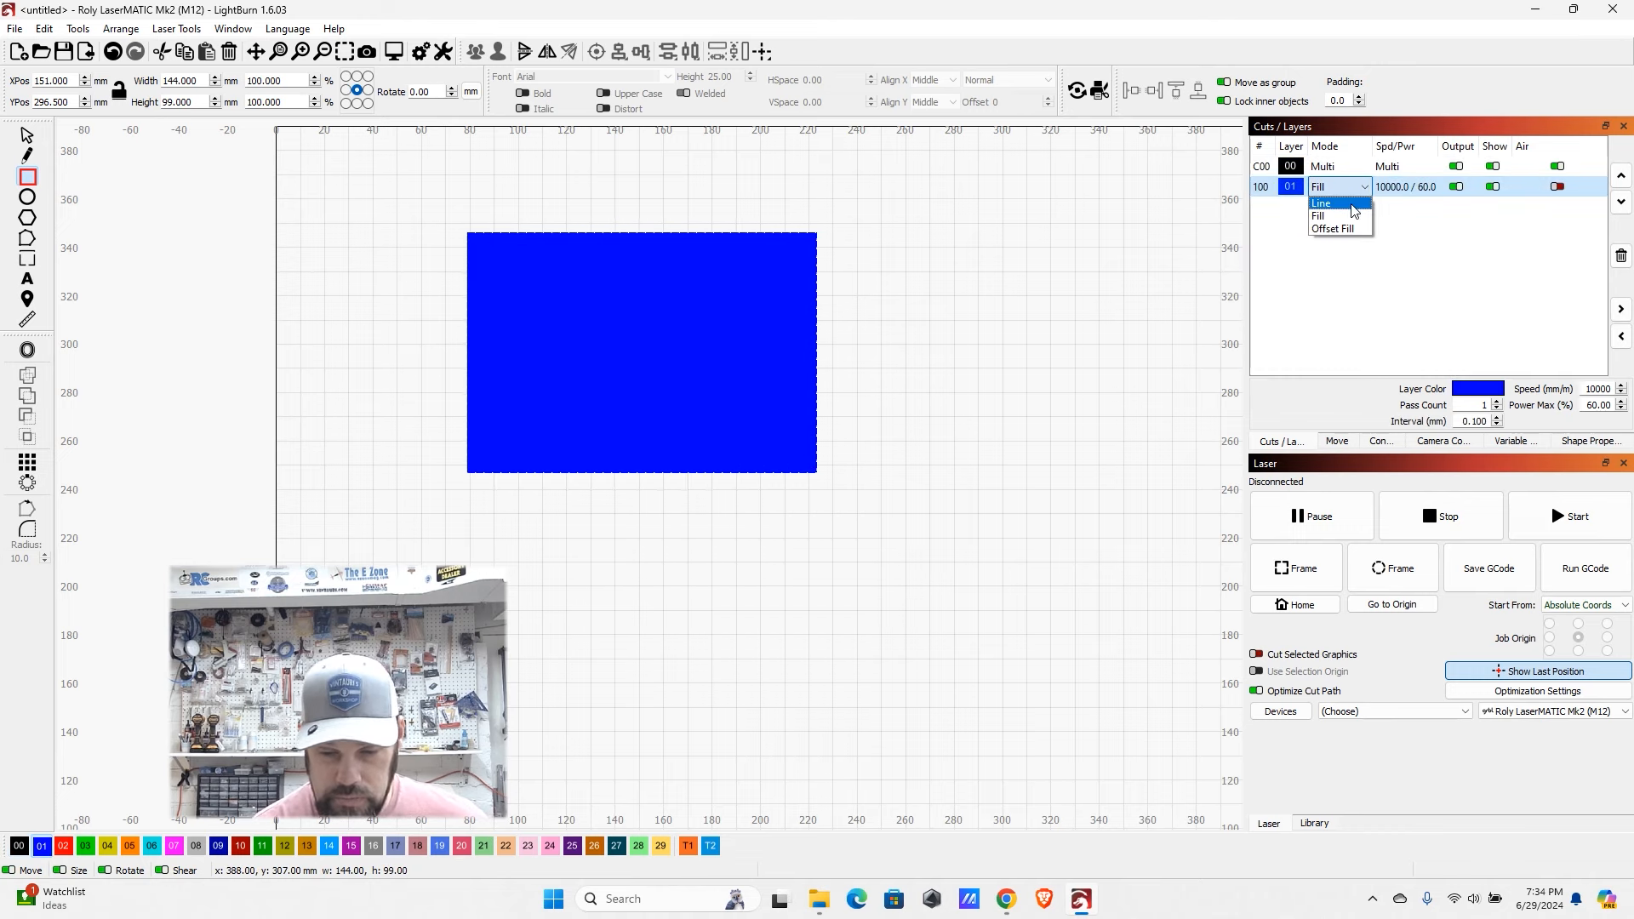
{"action": "left_click", "coordinate": [1336, 212]}
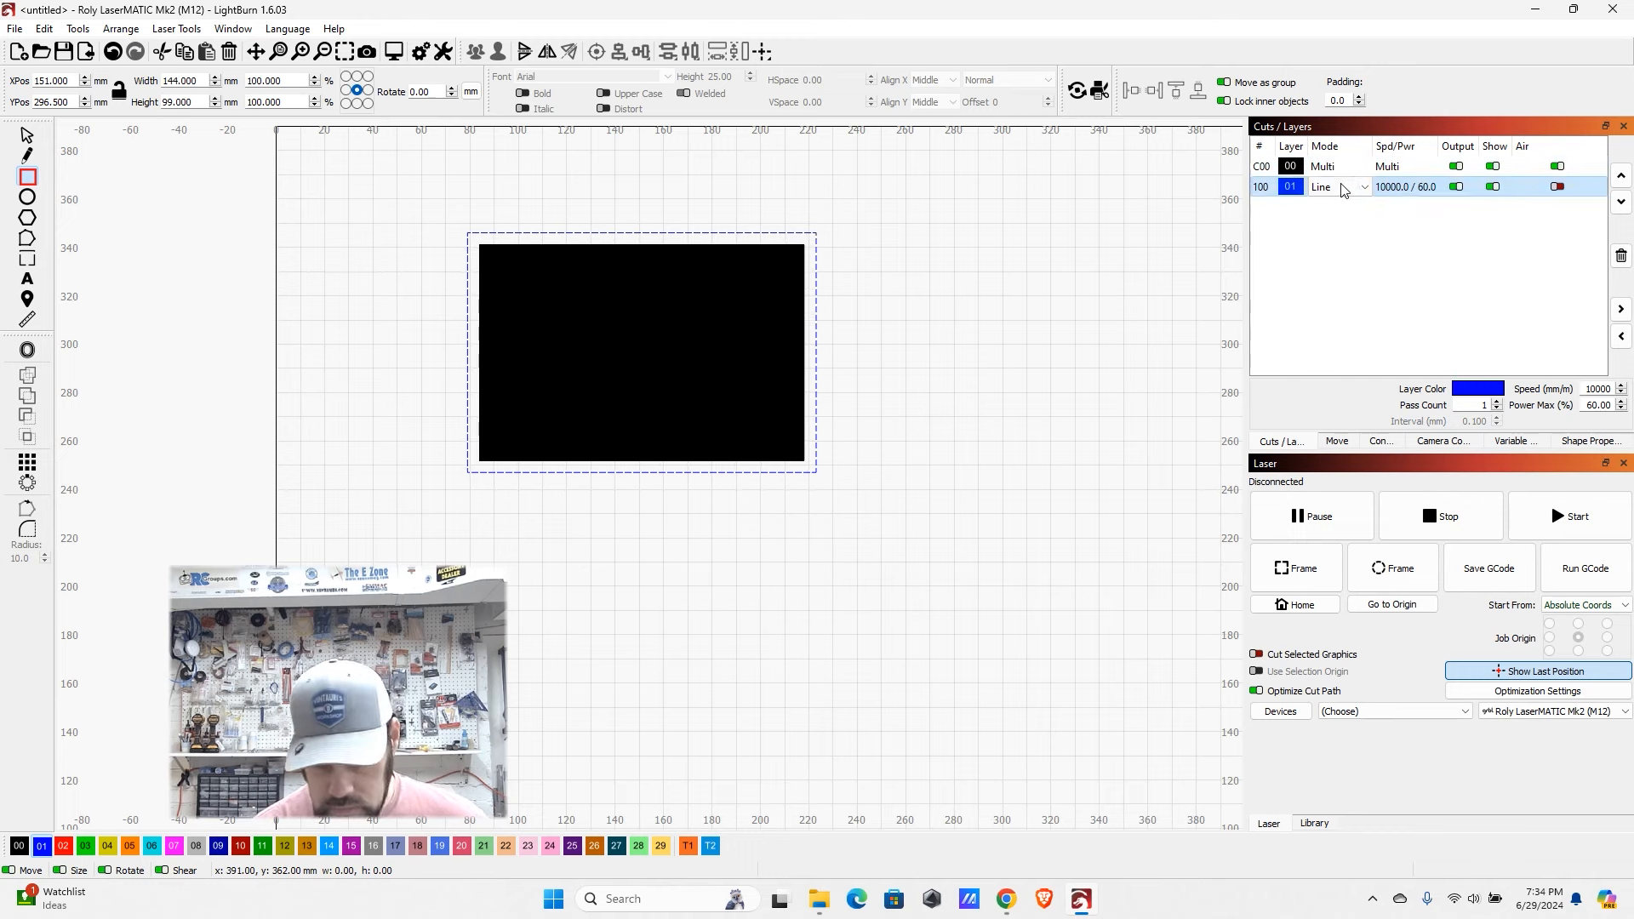
- Remove the Line sub-layer from layer C00, leaving only its Fill sub-layer, and check the layer's cut settings
{"action": "double_click", "coordinate": [1303, 168]}
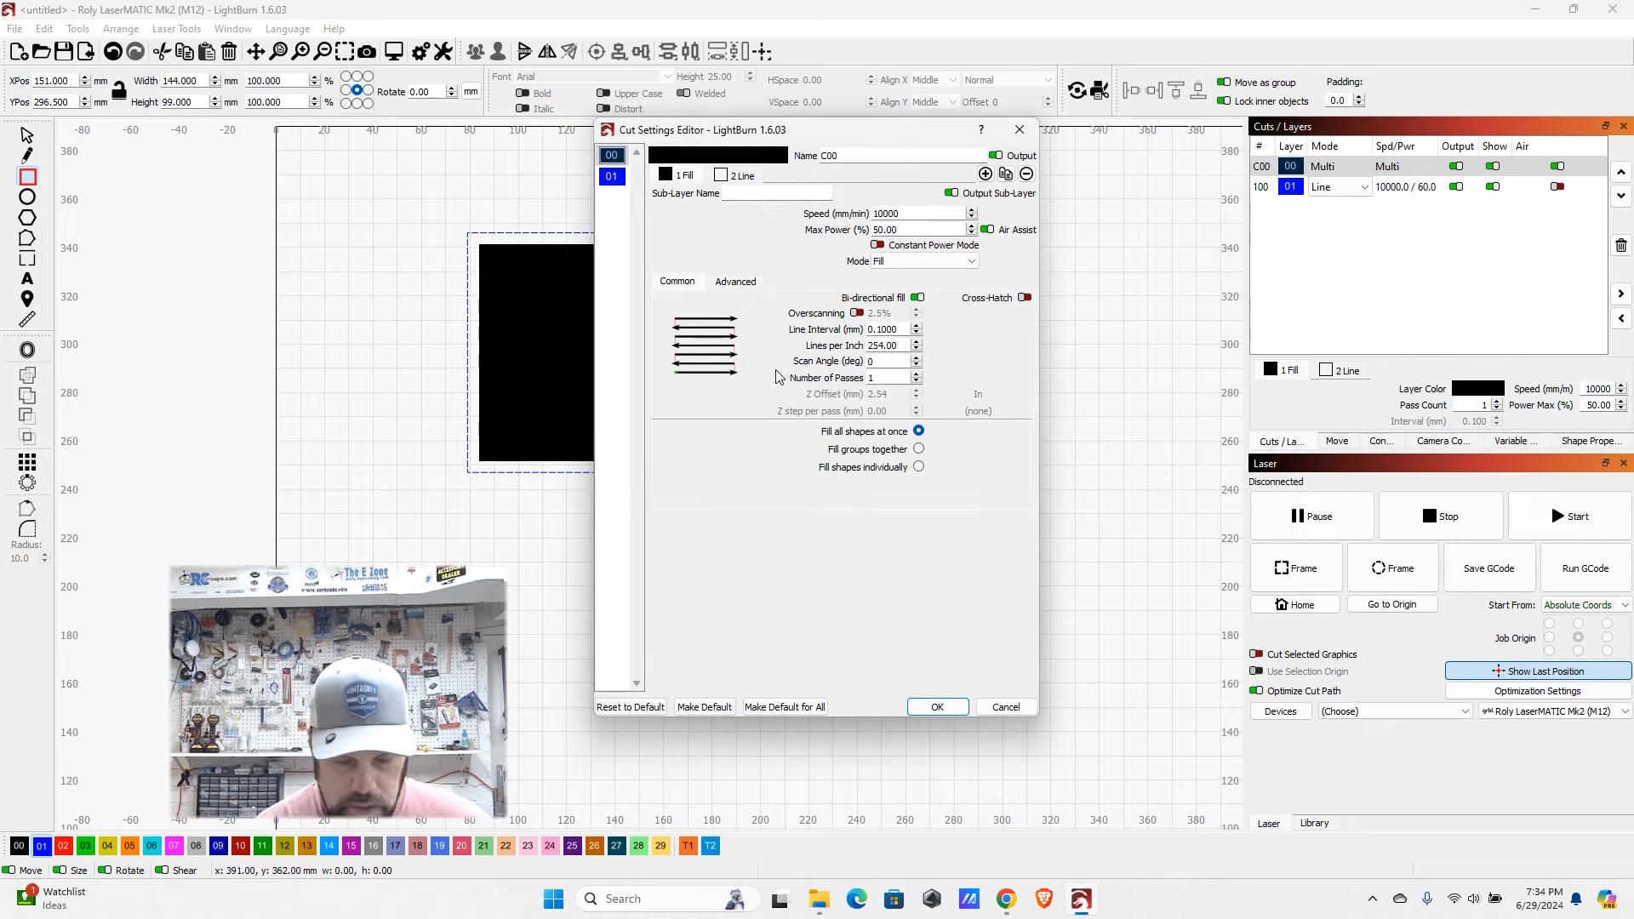
{"action": "left_click", "coordinate": [725, 175]}
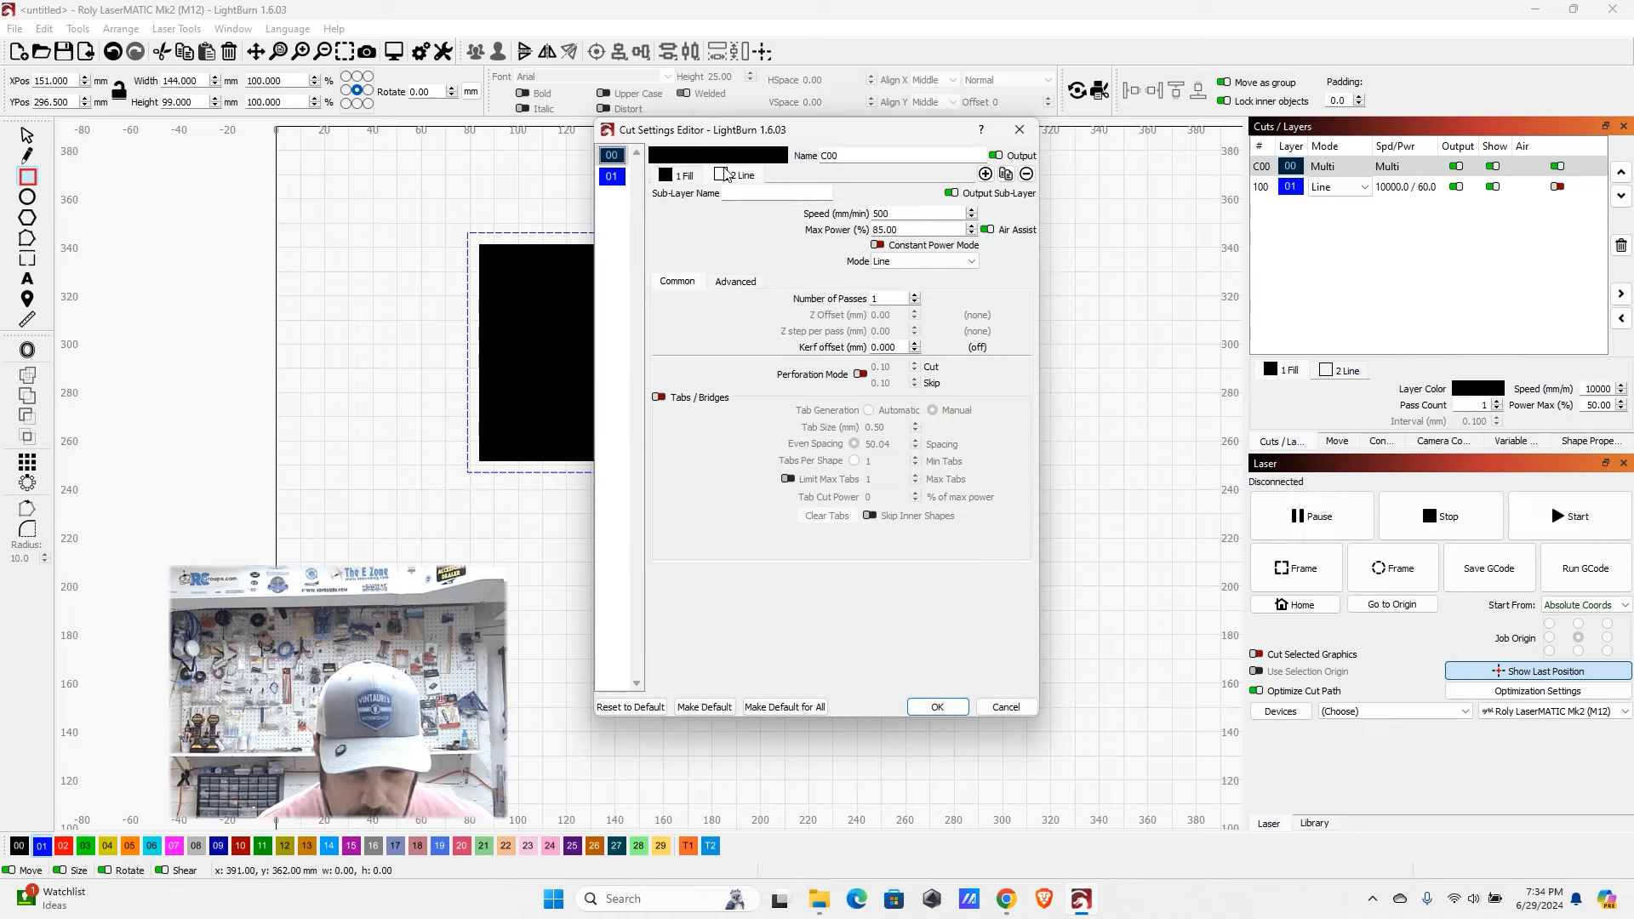
{"action": "left_click", "coordinate": [1028, 174]}
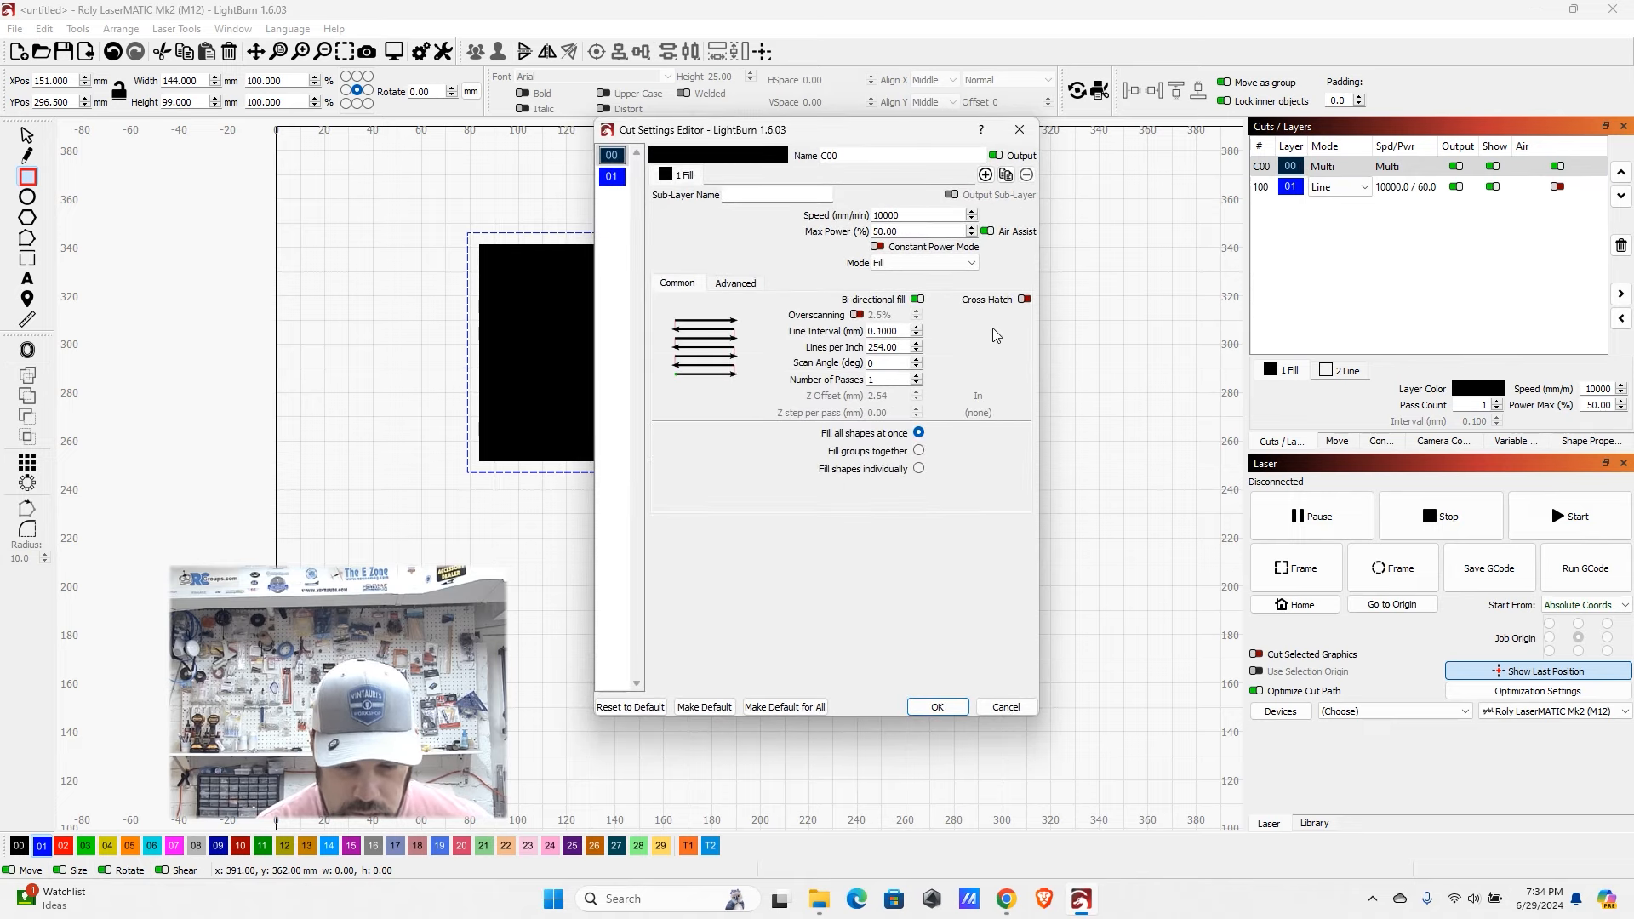
{"action": "left_click", "coordinate": [937, 708]}
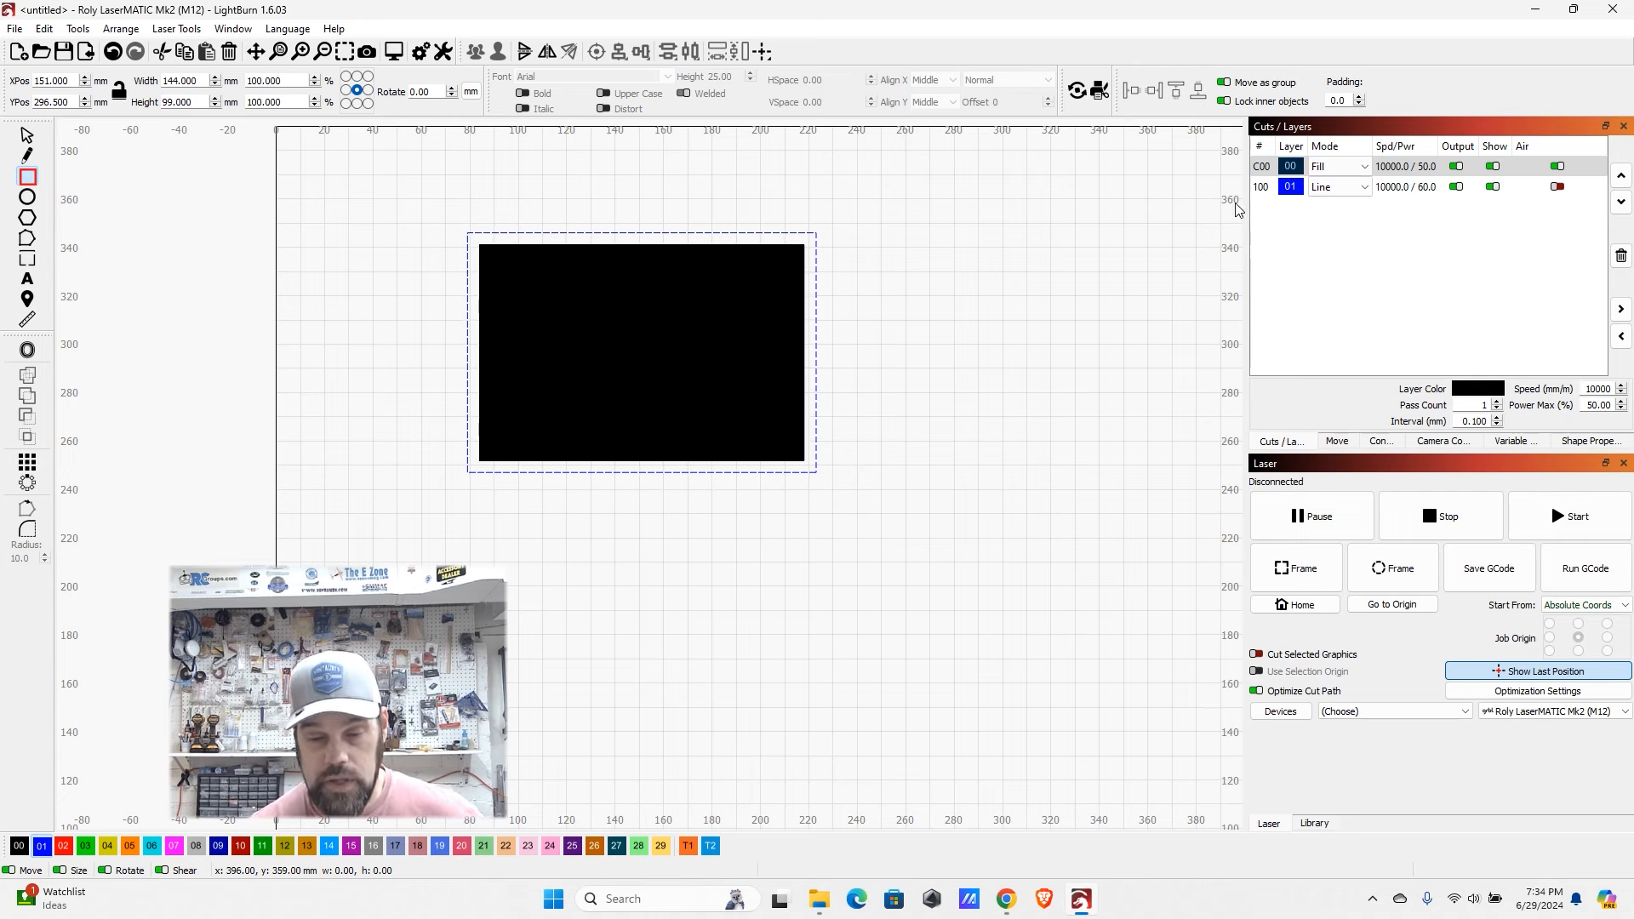
{"action": "double_click", "coordinate": [1291, 167]}
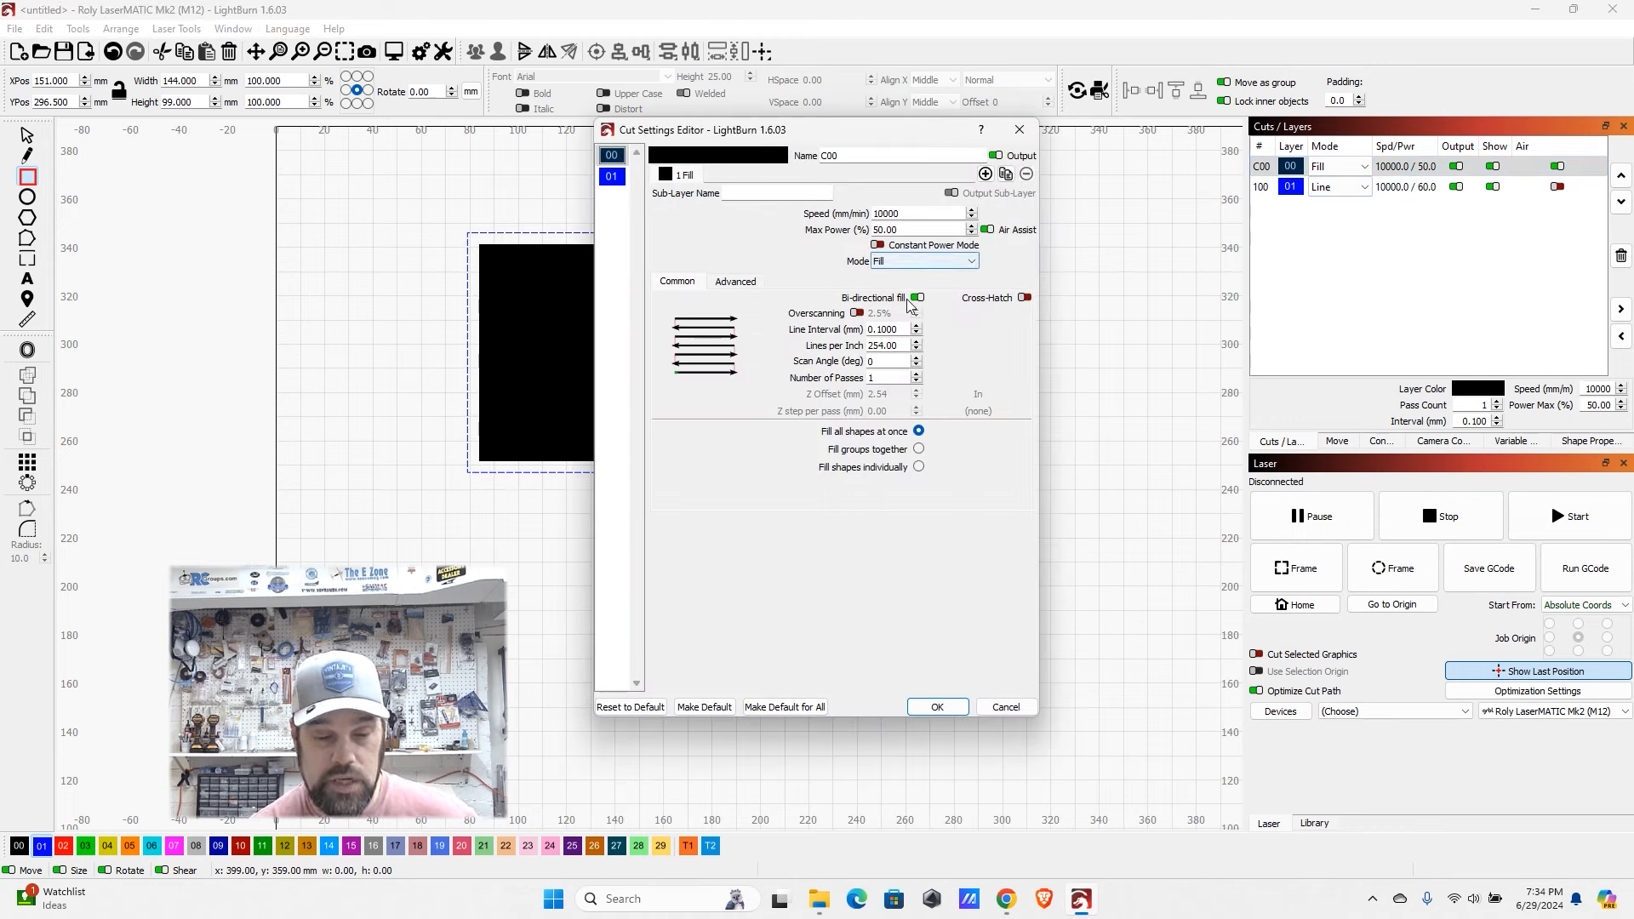
{"action": "left_click", "coordinate": [936, 705]}
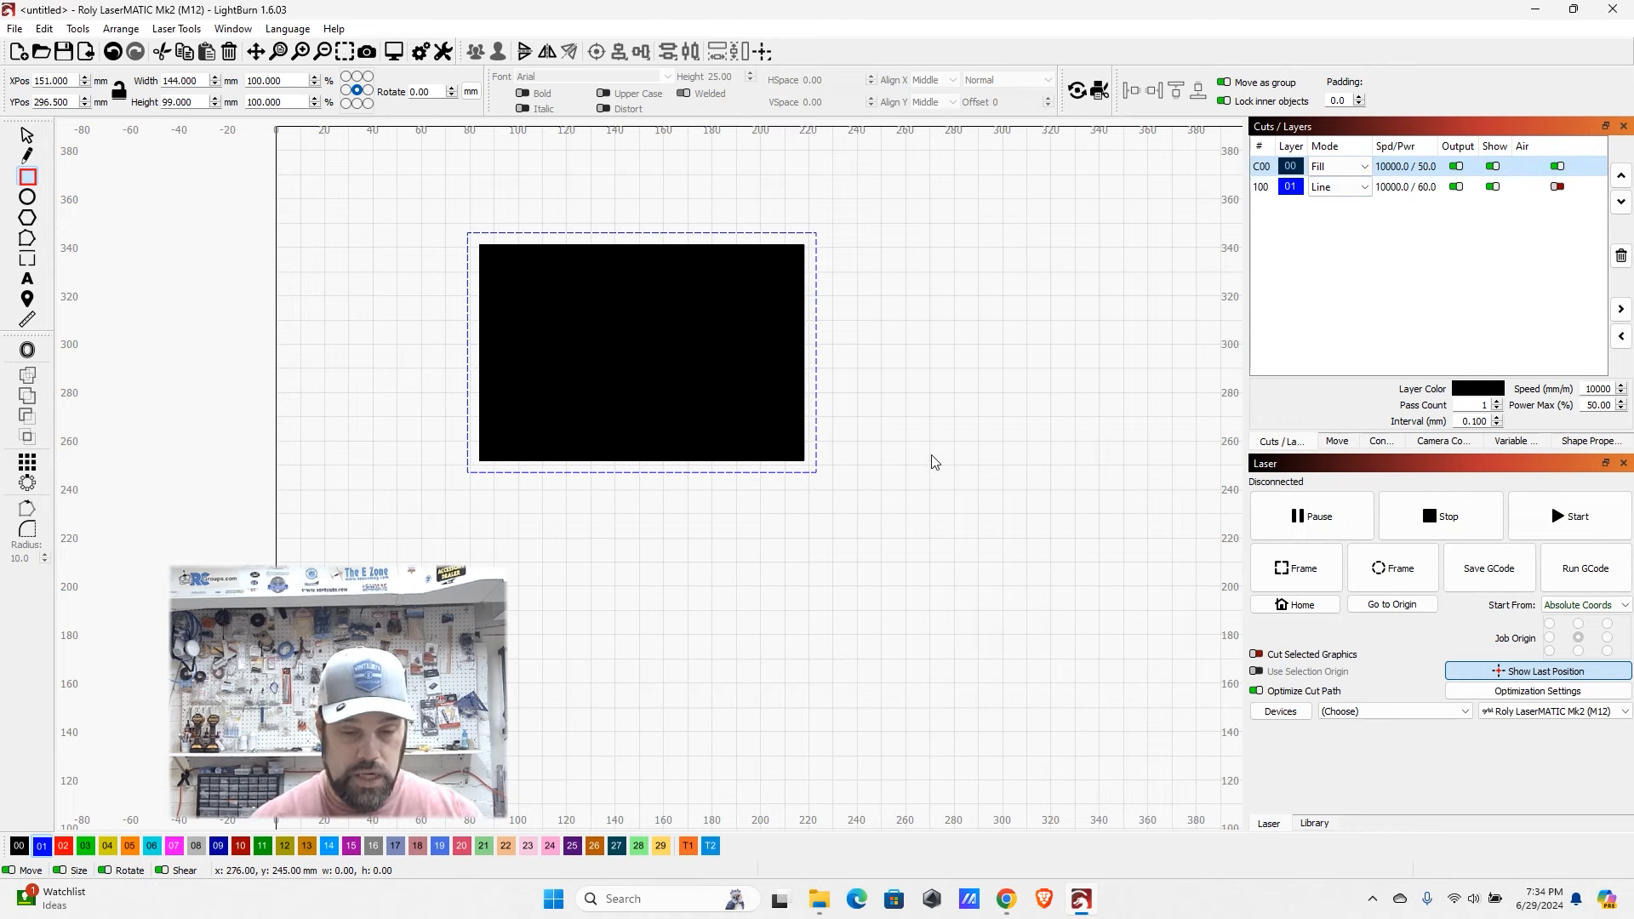
- Import the image IMG_9249 from the Laser Files folder into the workspace
{"action": "left_click", "coordinate": [87, 53]}
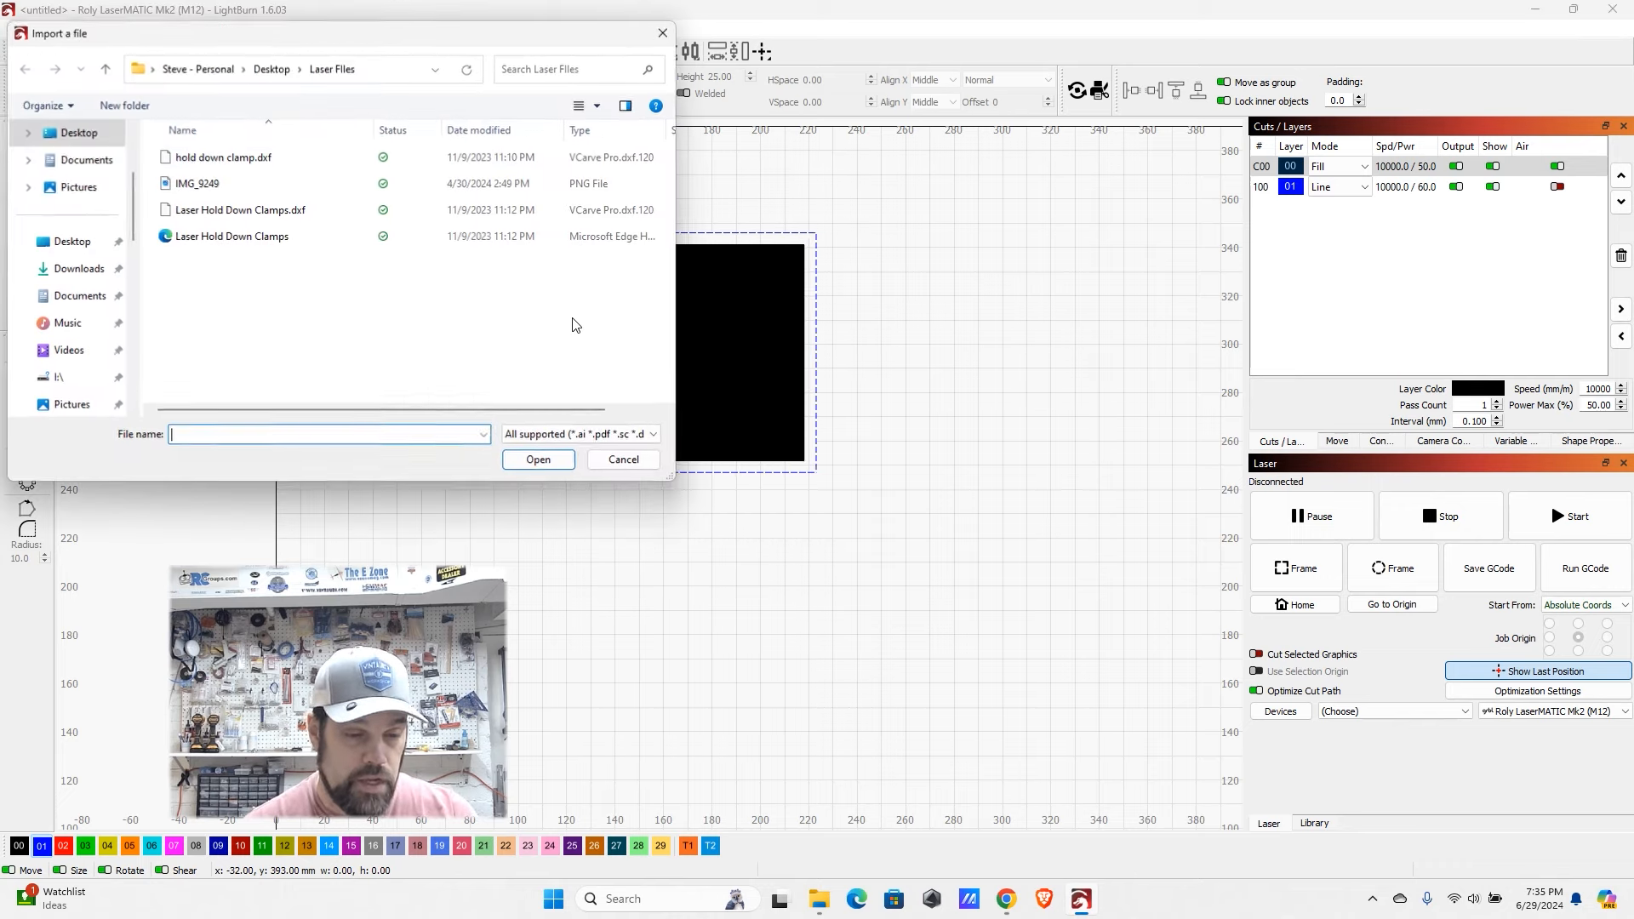
{"action": "double_click", "coordinate": [203, 183]}
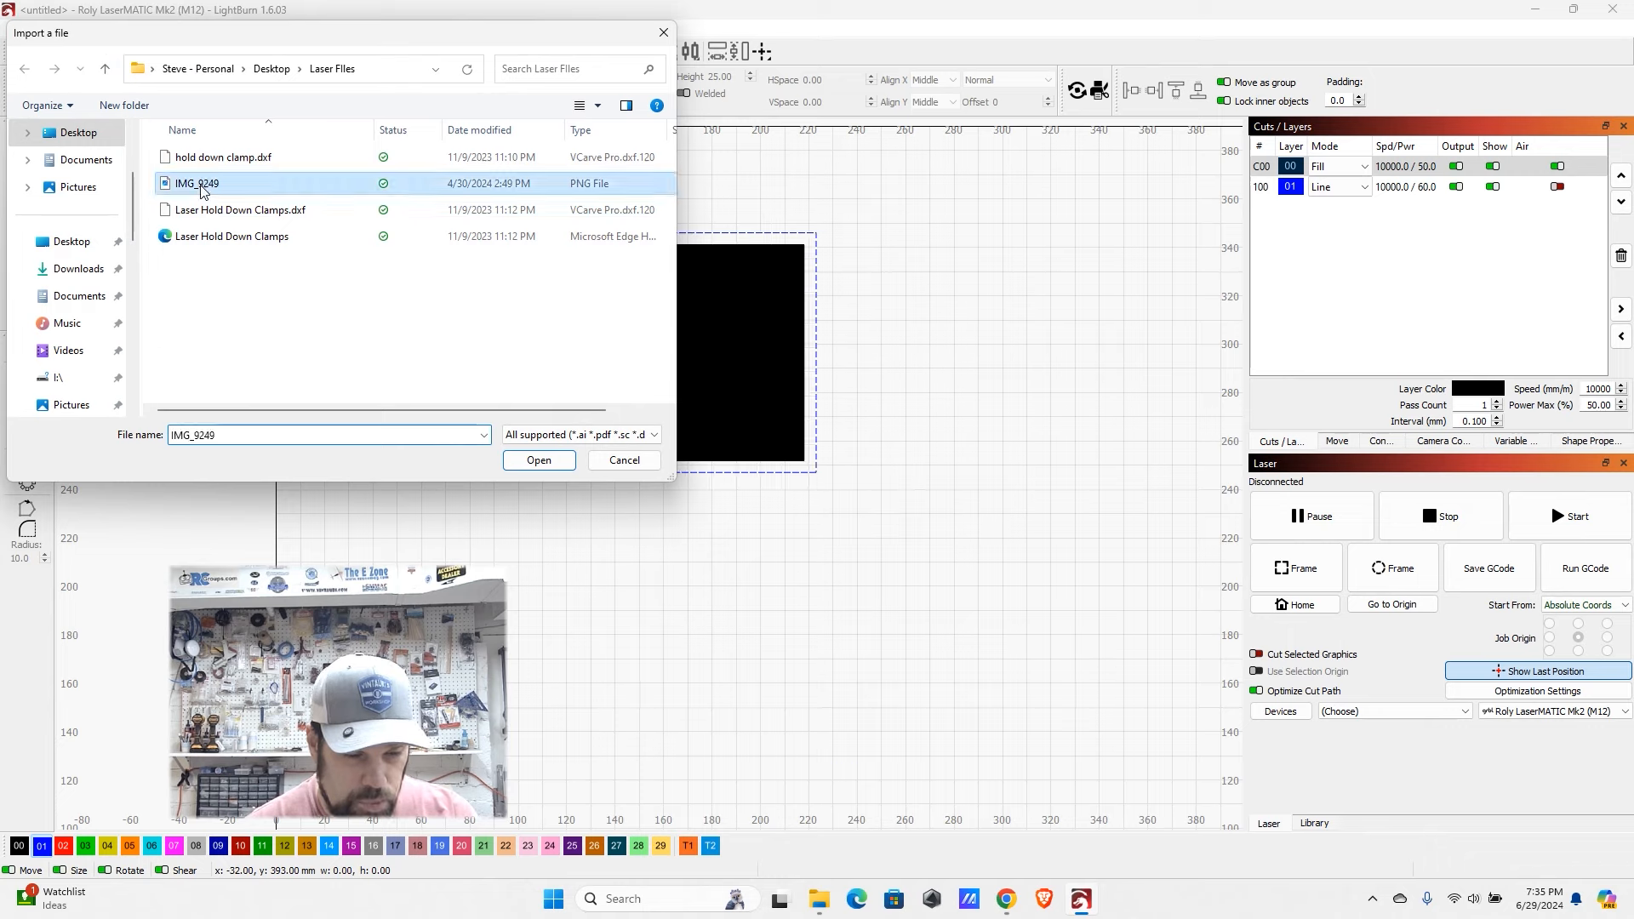
{"action": "left_click_drag", "start_coordinate": [712, 504], "coordinate": [1025, 557]}
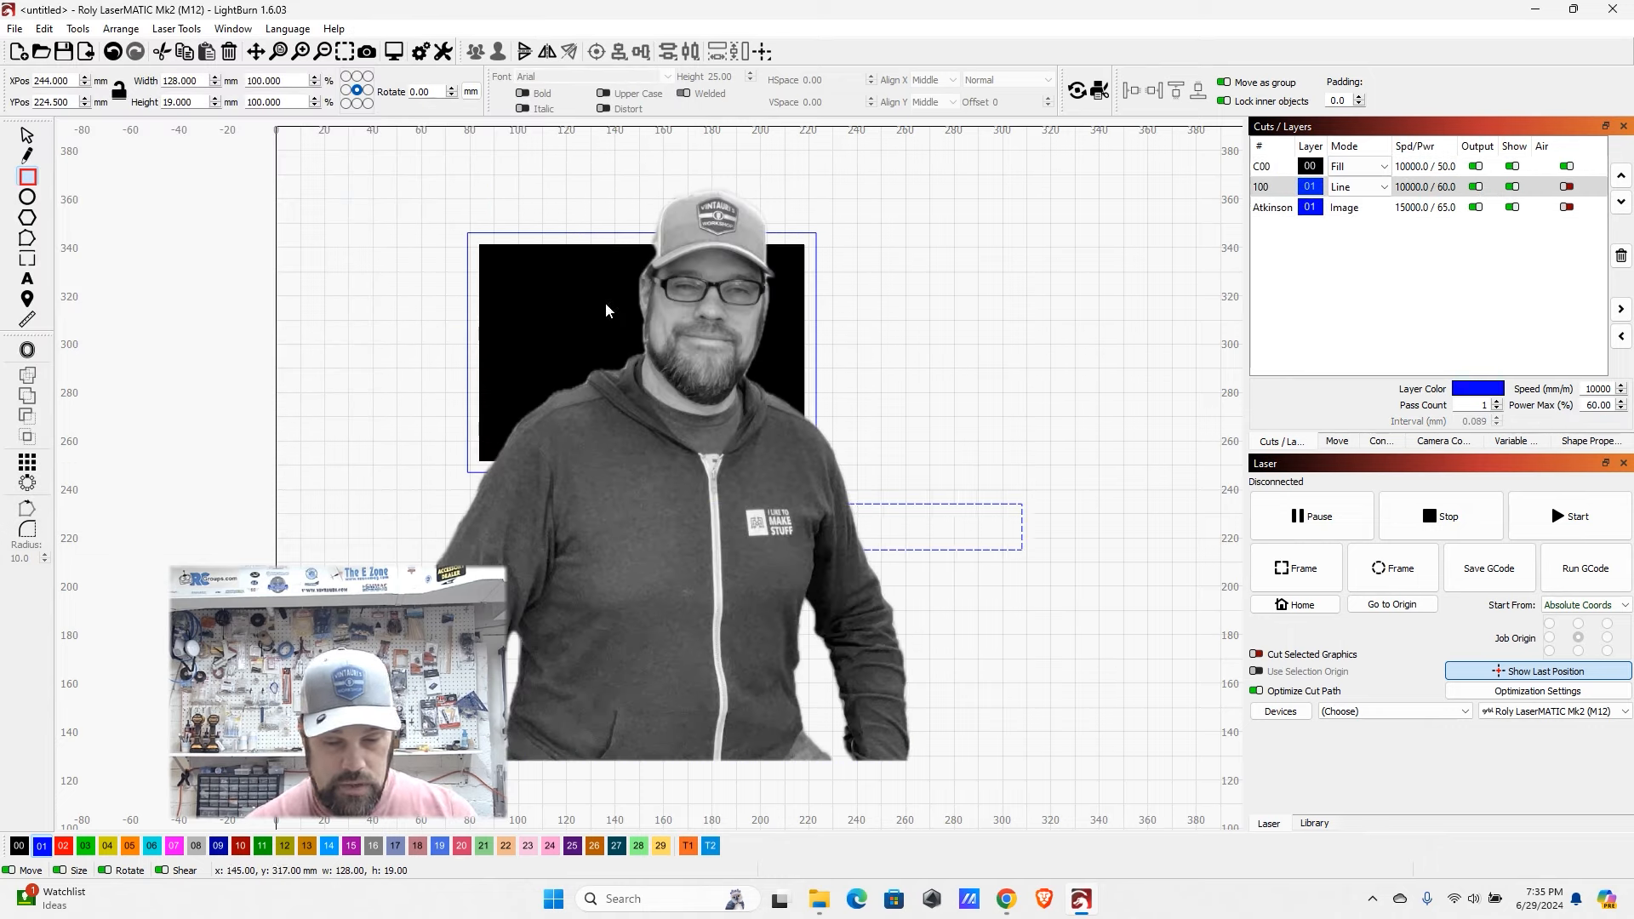
{"action": "left_click", "coordinate": [115, 53]}
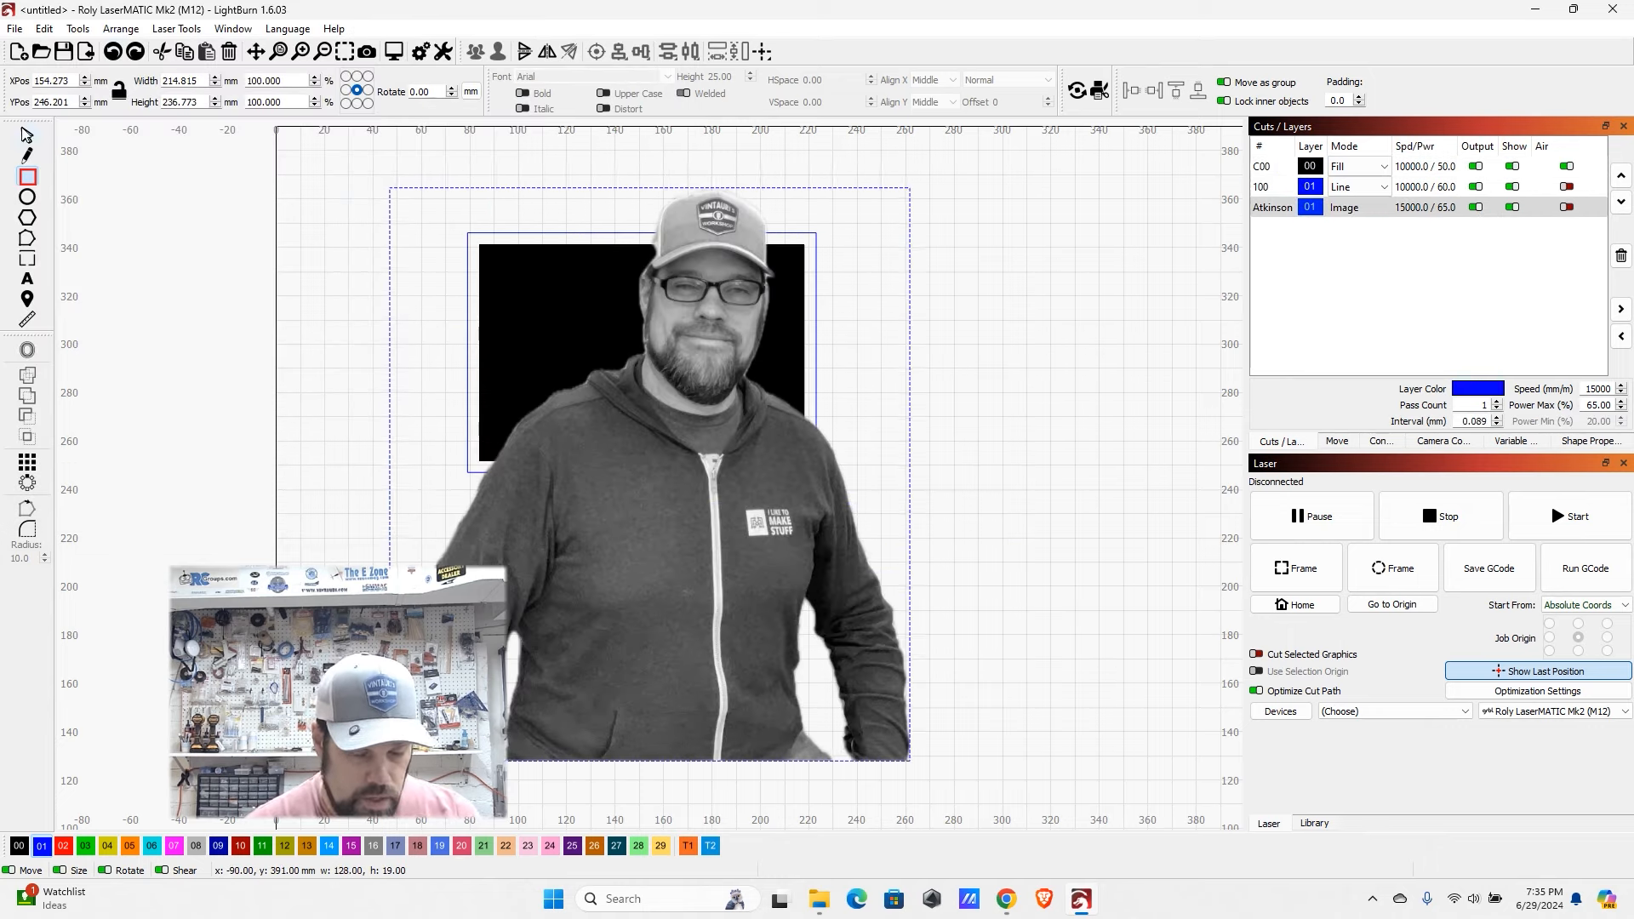
- Shrink the imported portrait to about 115 × 127 mm and place it clear of the rectangles on their right side
{"action": "left_click_drag", "start_coordinate": [683, 550], "coordinate": [957, 552]}
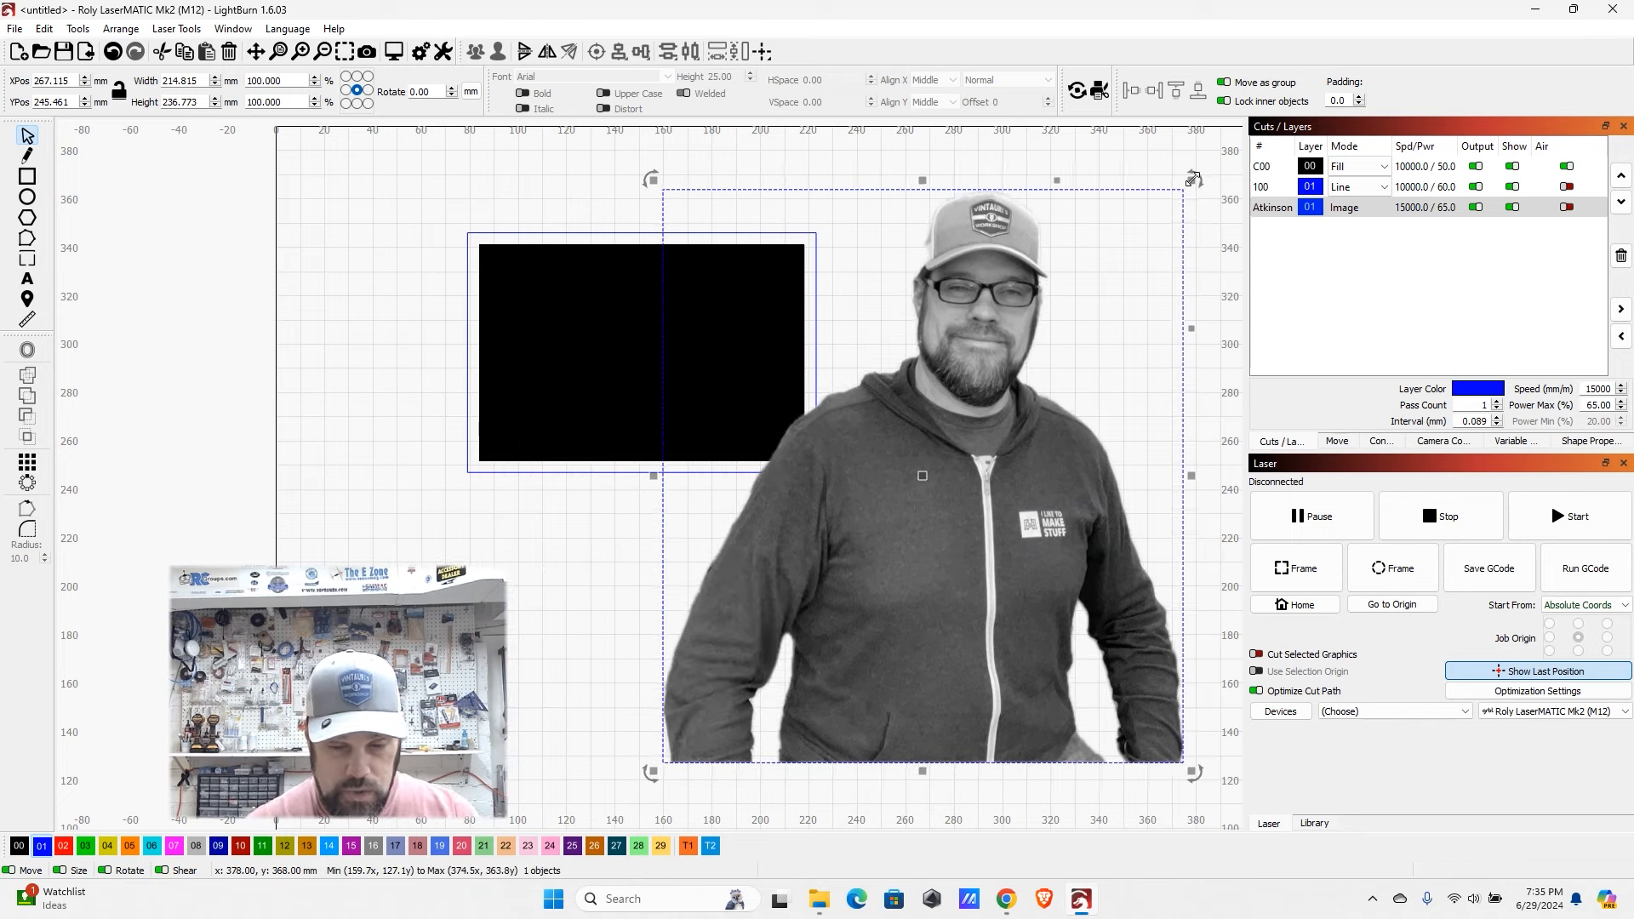
{"action": "left_click_drag", "start_coordinate": [1192, 180], "coordinate": [942, 456]}
{"action": "left_click_drag", "start_coordinate": [791, 605], "coordinate": [992, 392]}
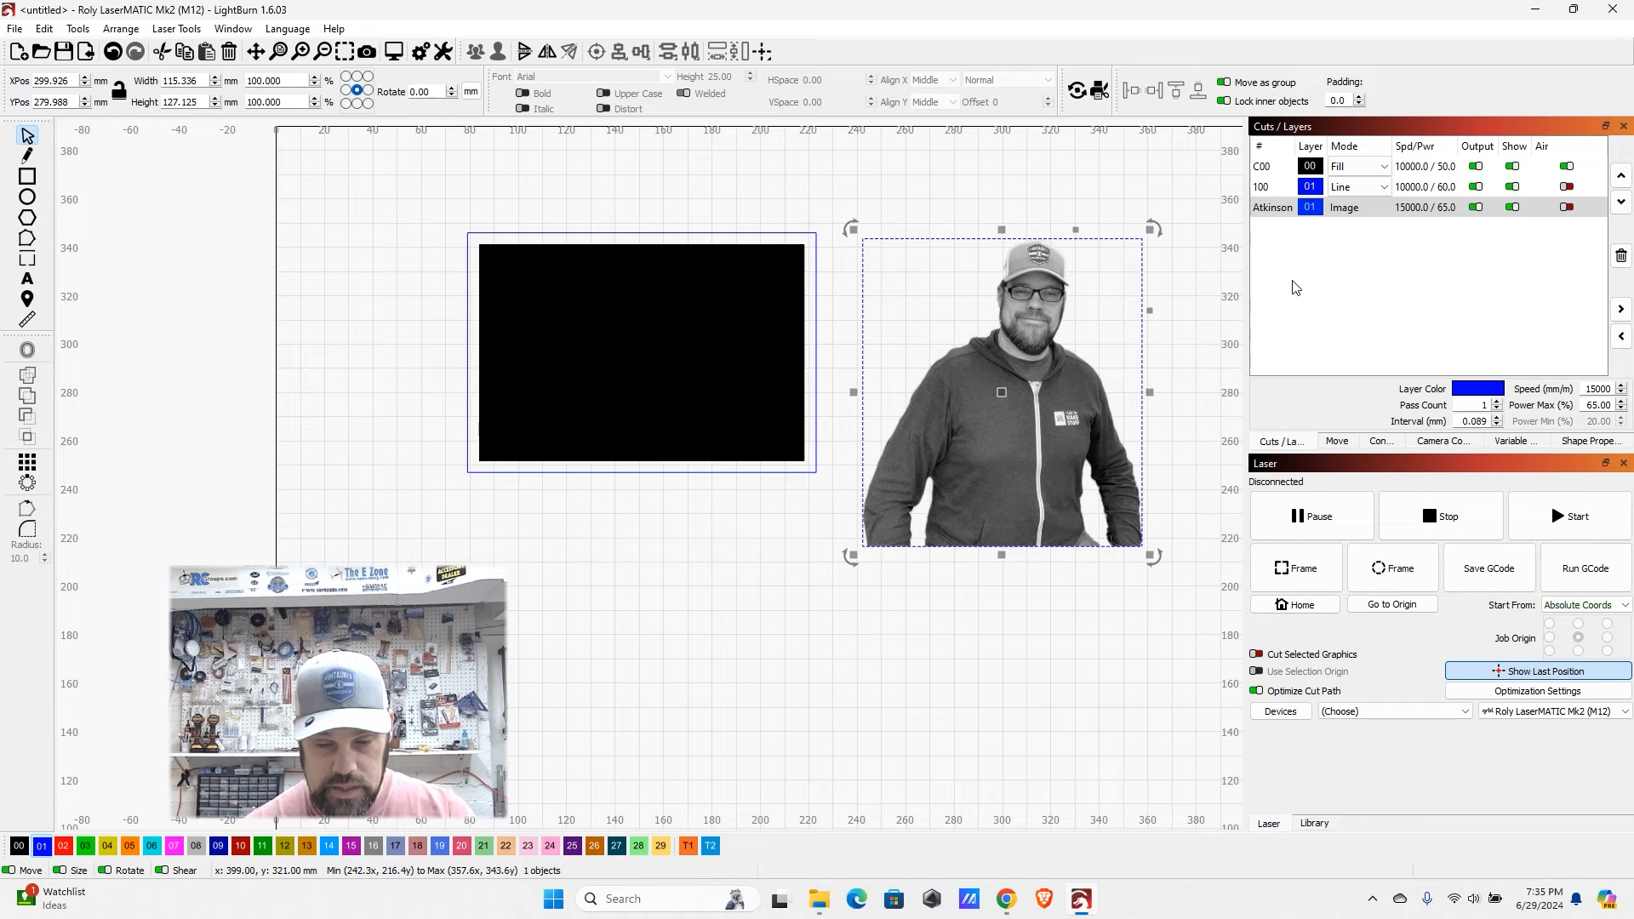
- Examine the image layer's cut settings and compare the dither samples of the Jarvis and Newsprint image modes
{"action": "double_click", "coordinate": [1352, 212]}
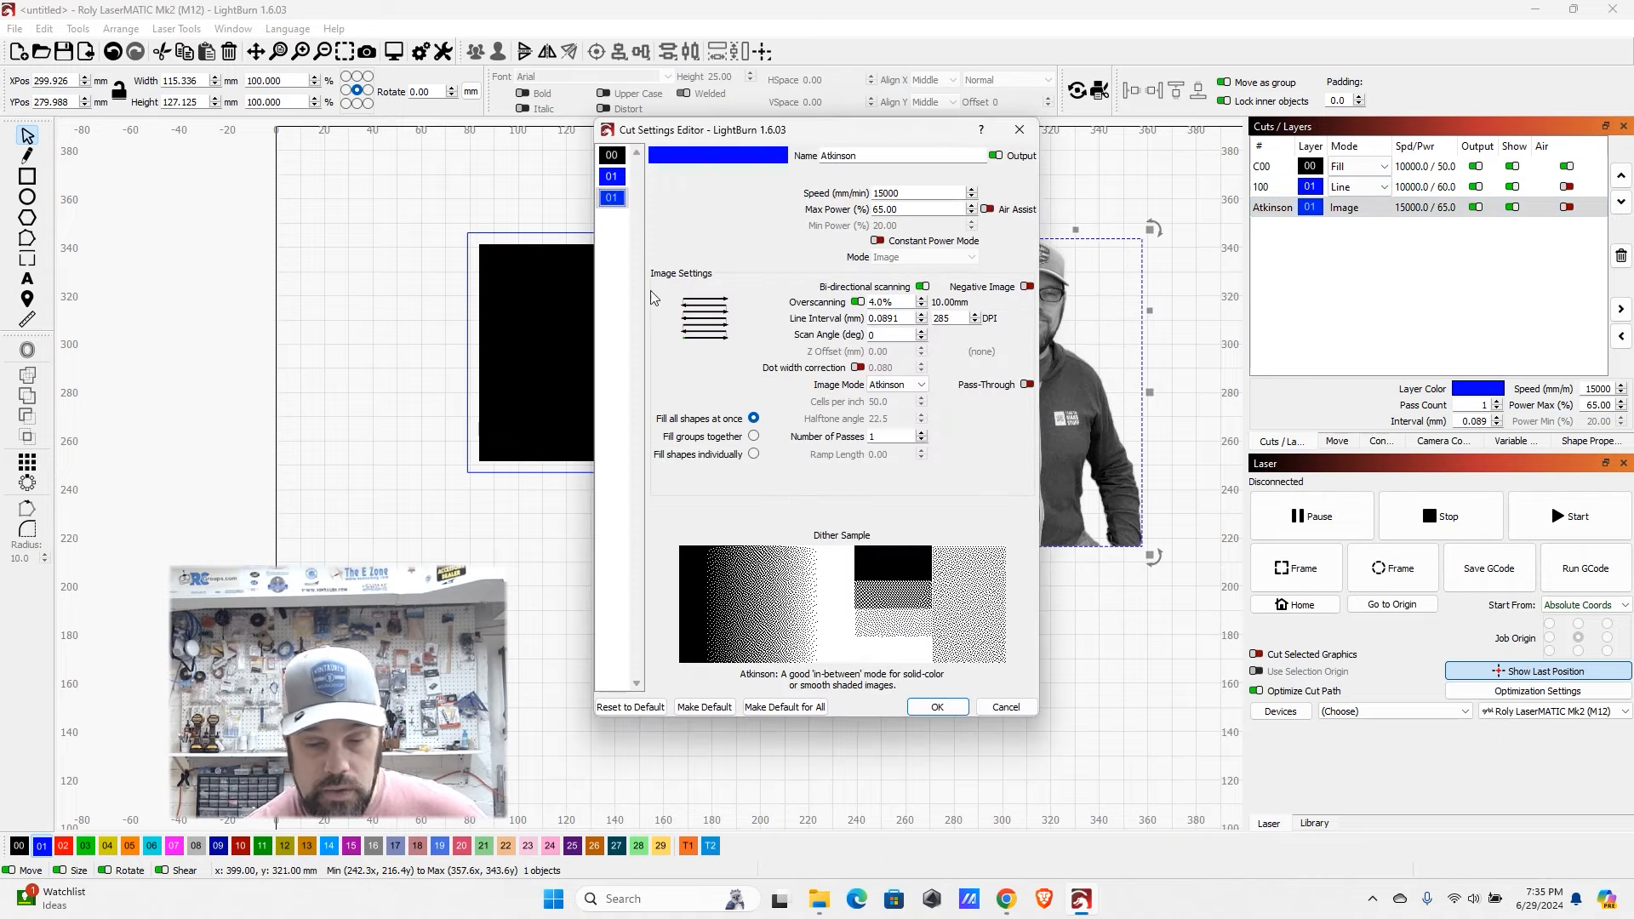
{"action": "left_click_drag", "start_coordinate": [838, 139], "coordinate": [705, 79]}
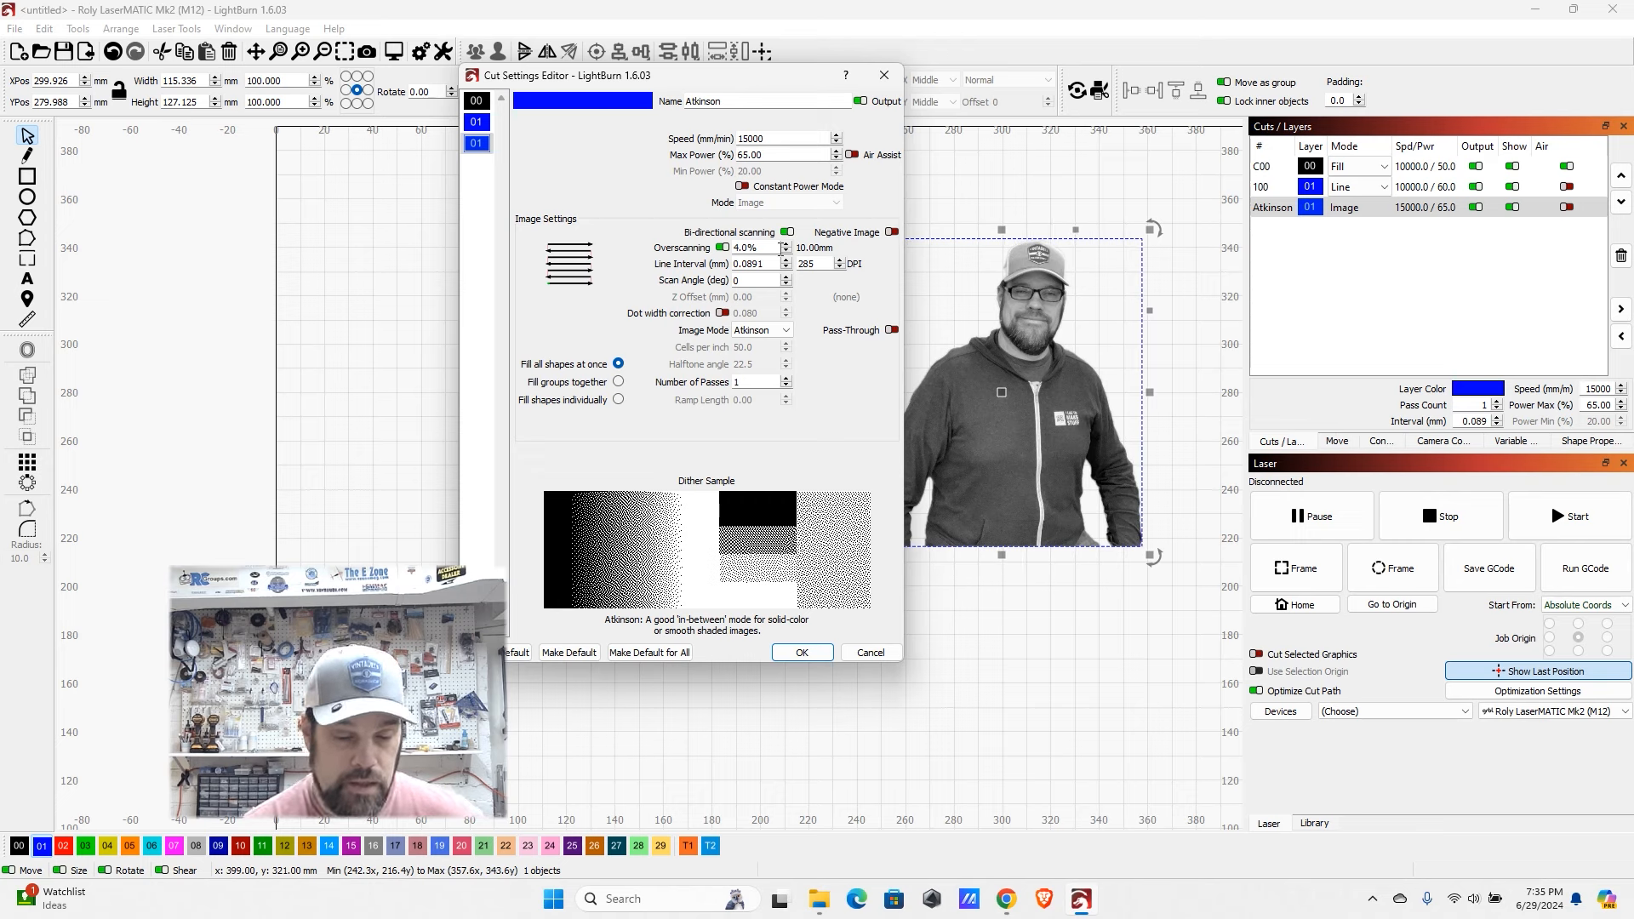
{"action": "left_click", "coordinate": [785, 331]}
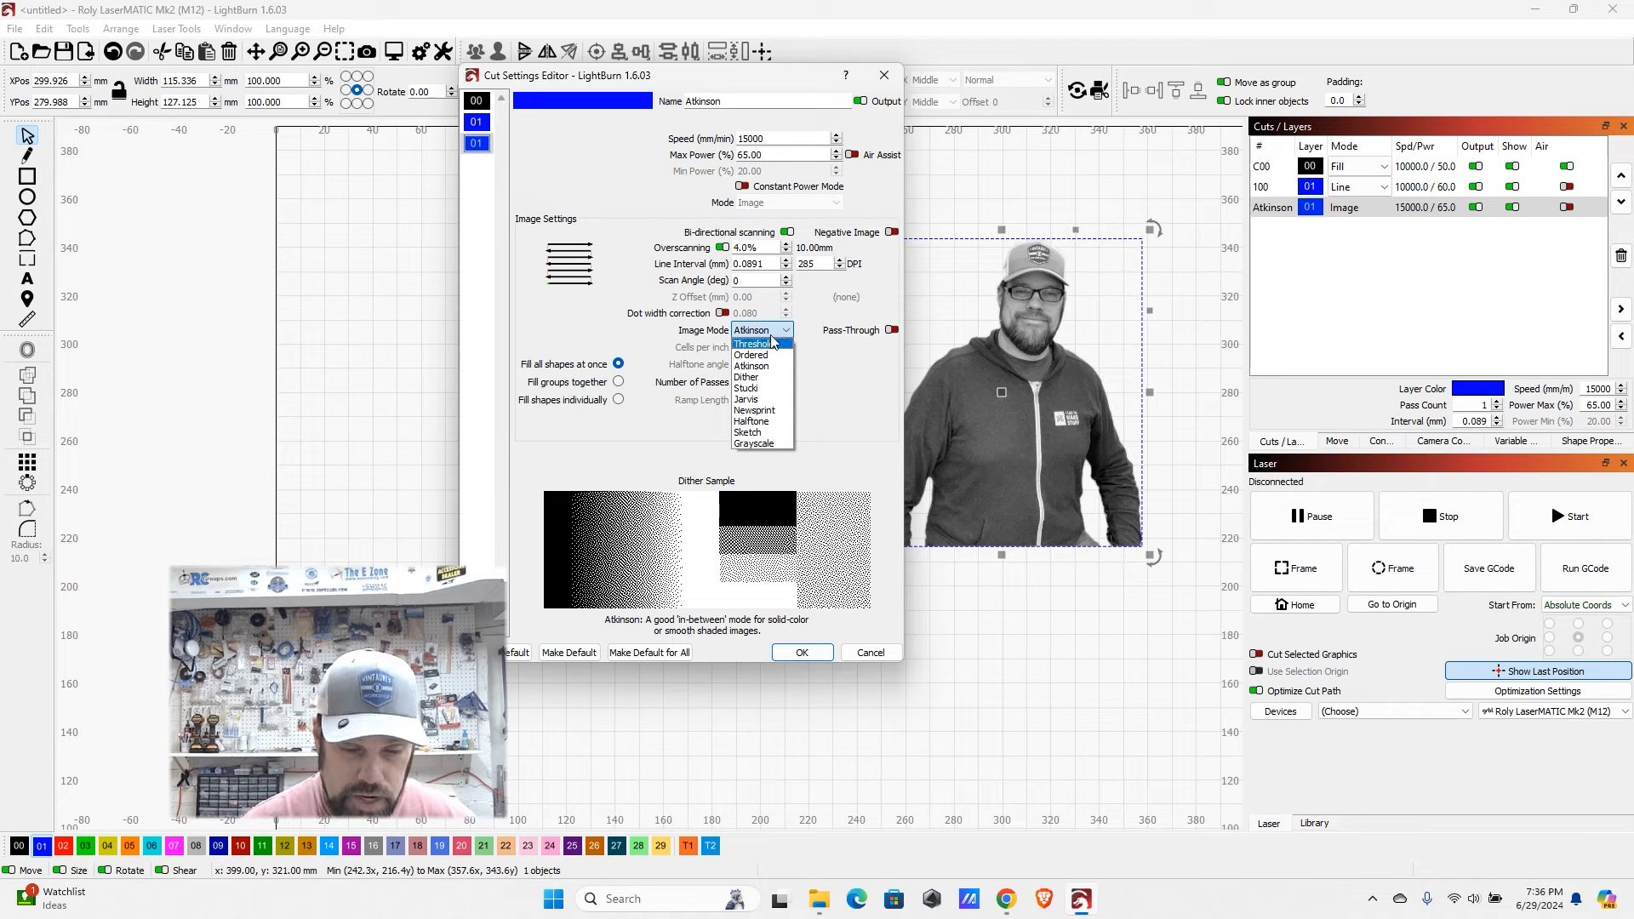
{"action": "left_click", "coordinate": [766, 400]}
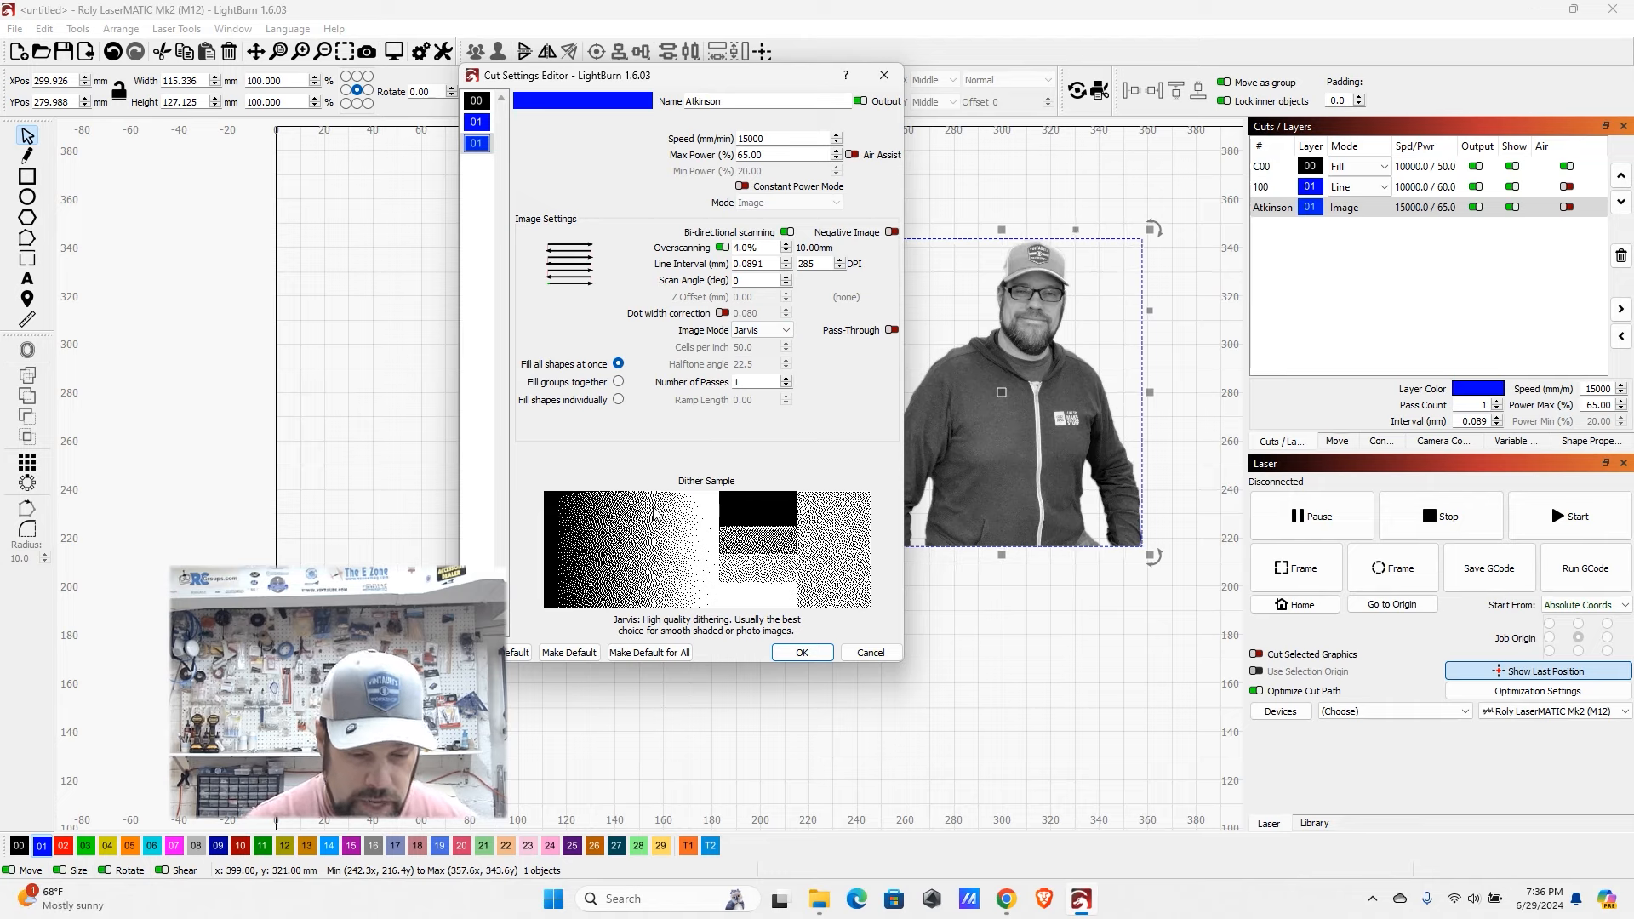
{"action": "left_click", "coordinate": [783, 327]}
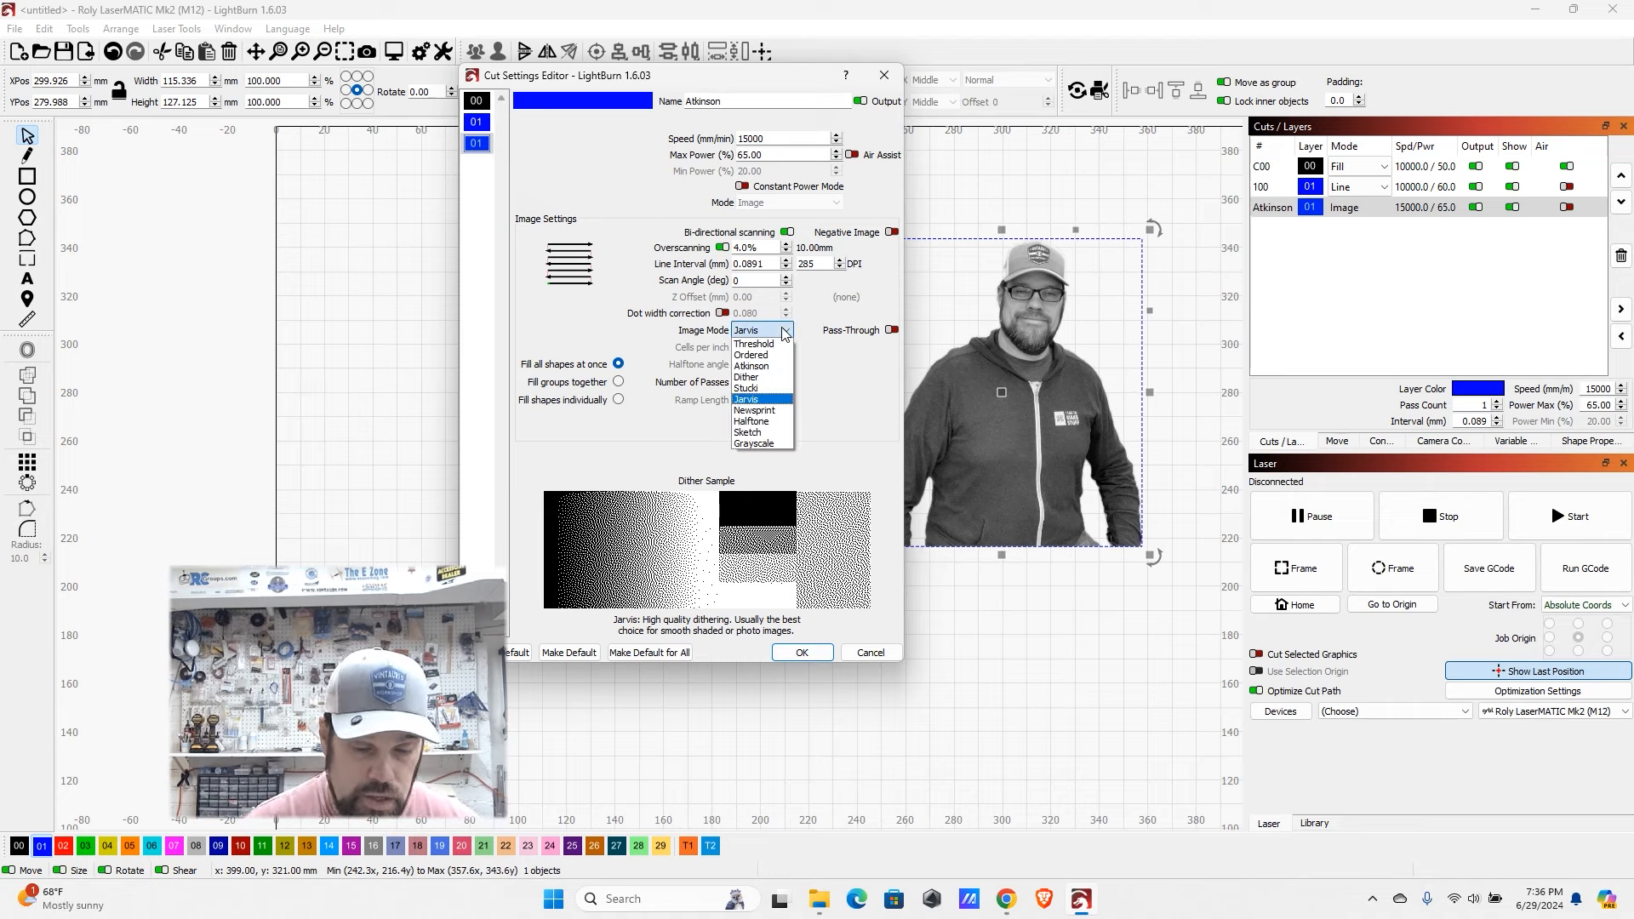
{"action": "left_click", "coordinate": [761, 410]}
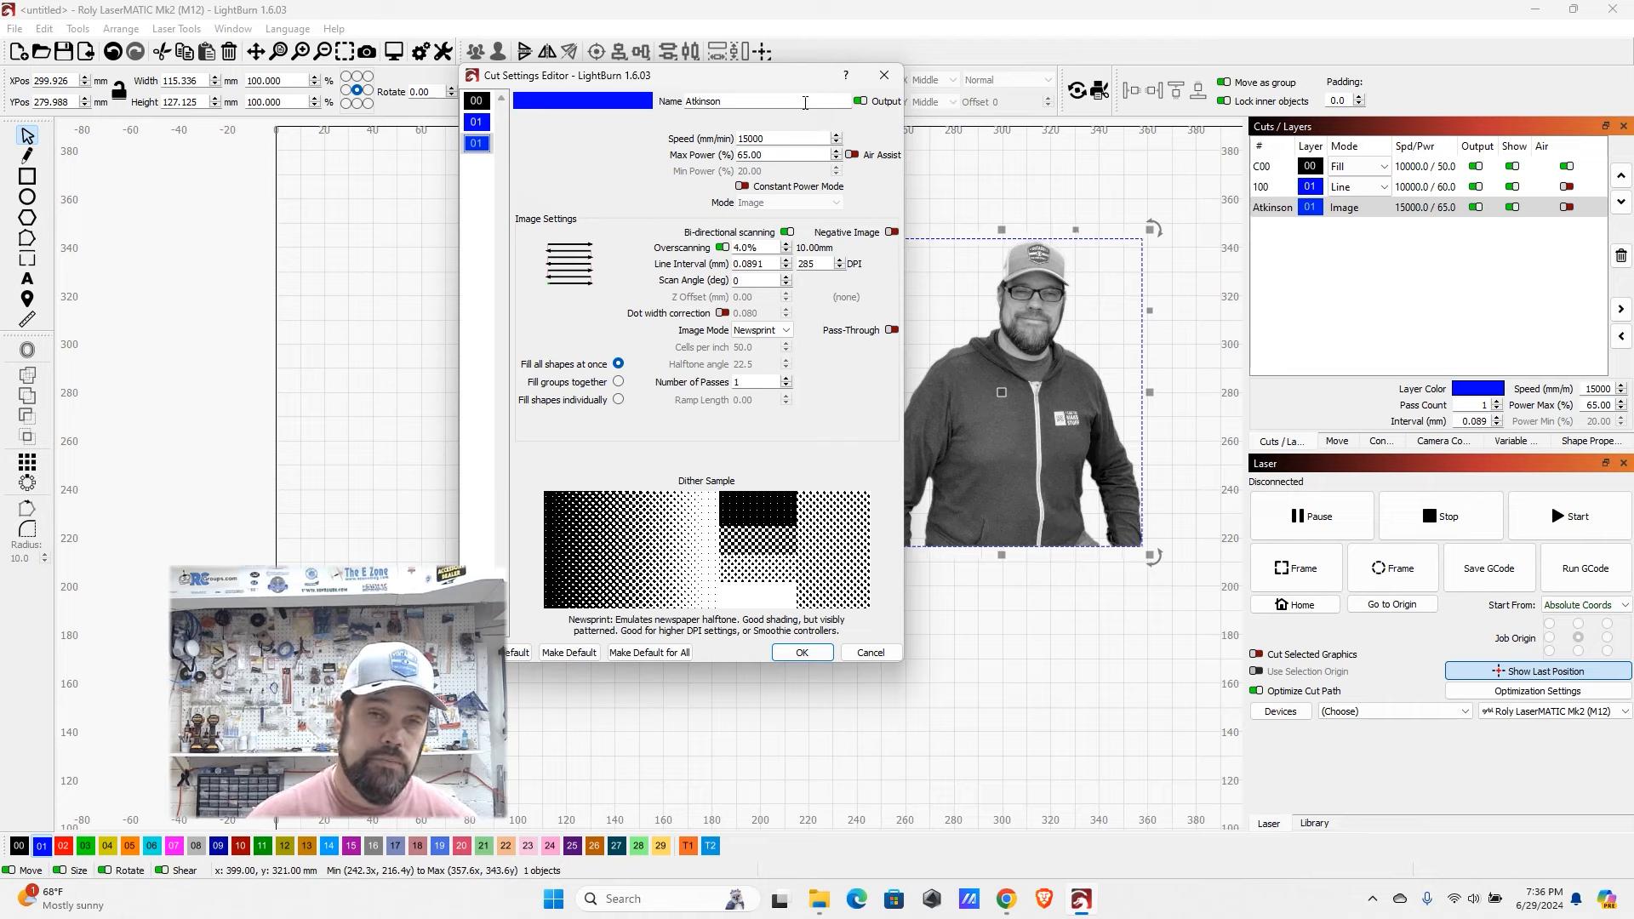
{"action": "left_click", "coordinate": [884, 75]}
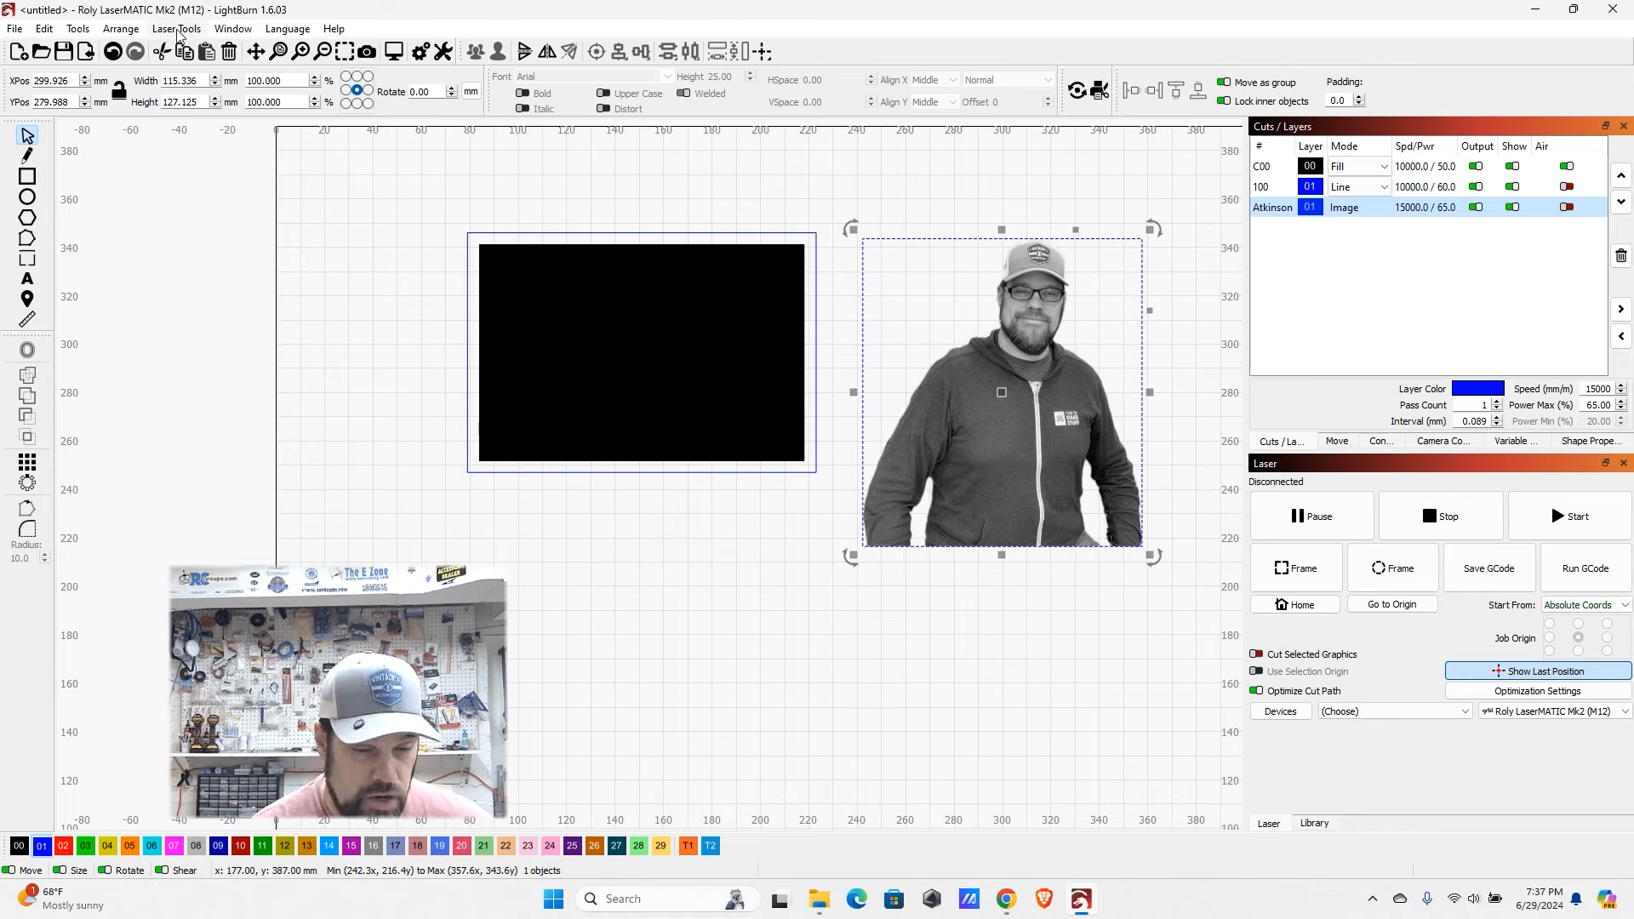
- Open the portrait in Trace Image and examine the traced outlines around the face, jacket and lower edge
{"action": "left_click", "coordinate": [79, 30]}
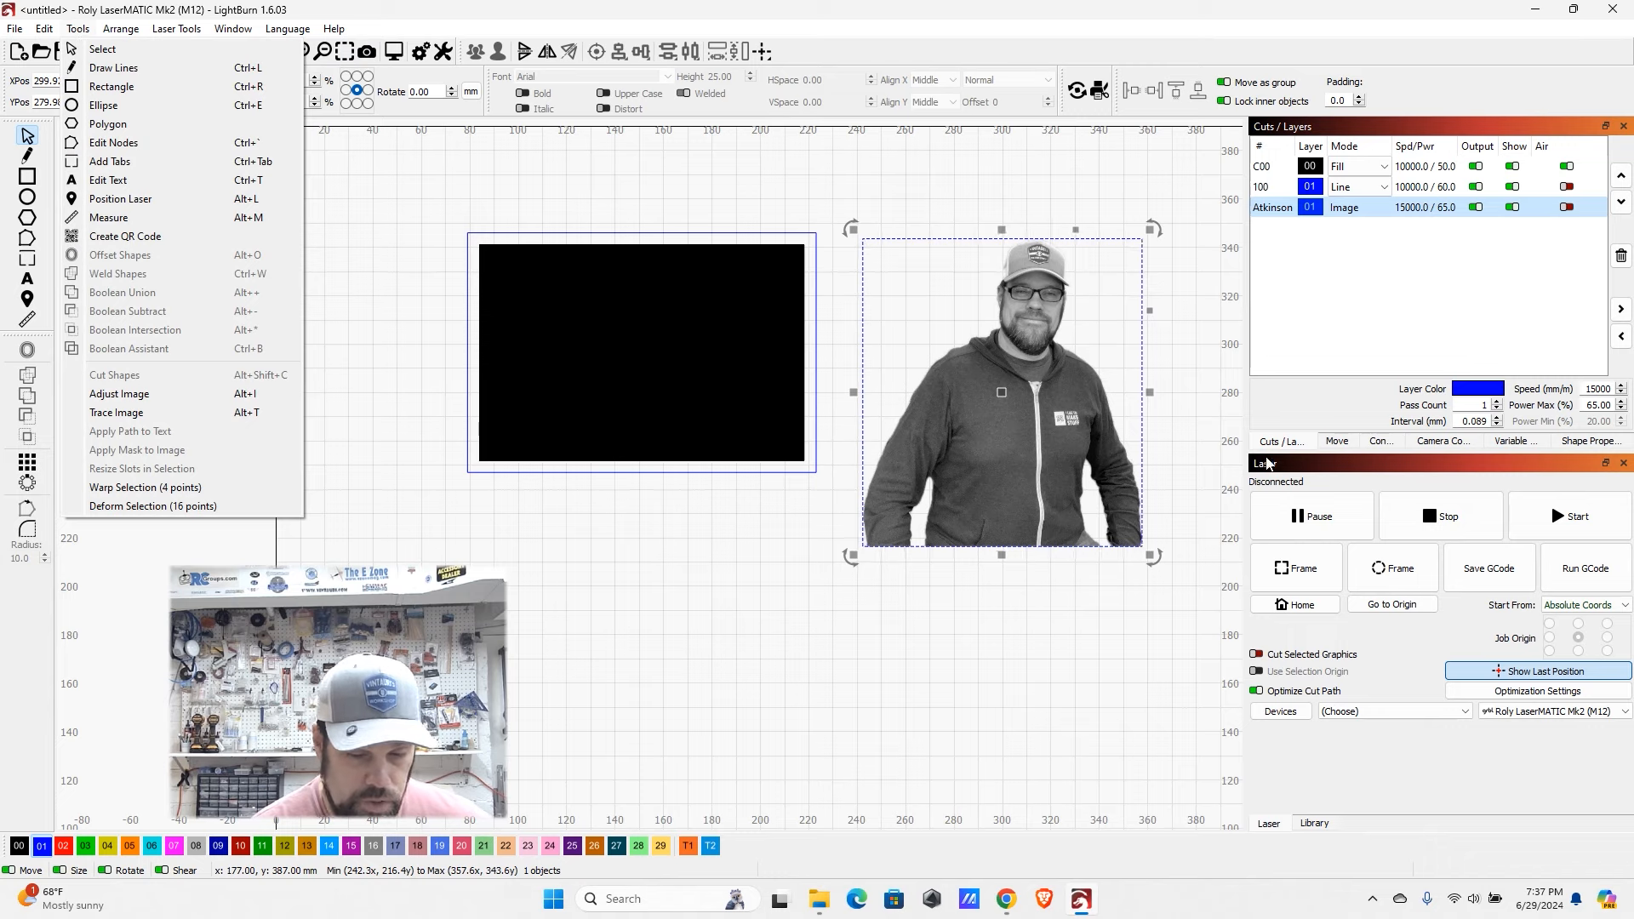
{"action": "left_click", "coordinate": [128, 419]}
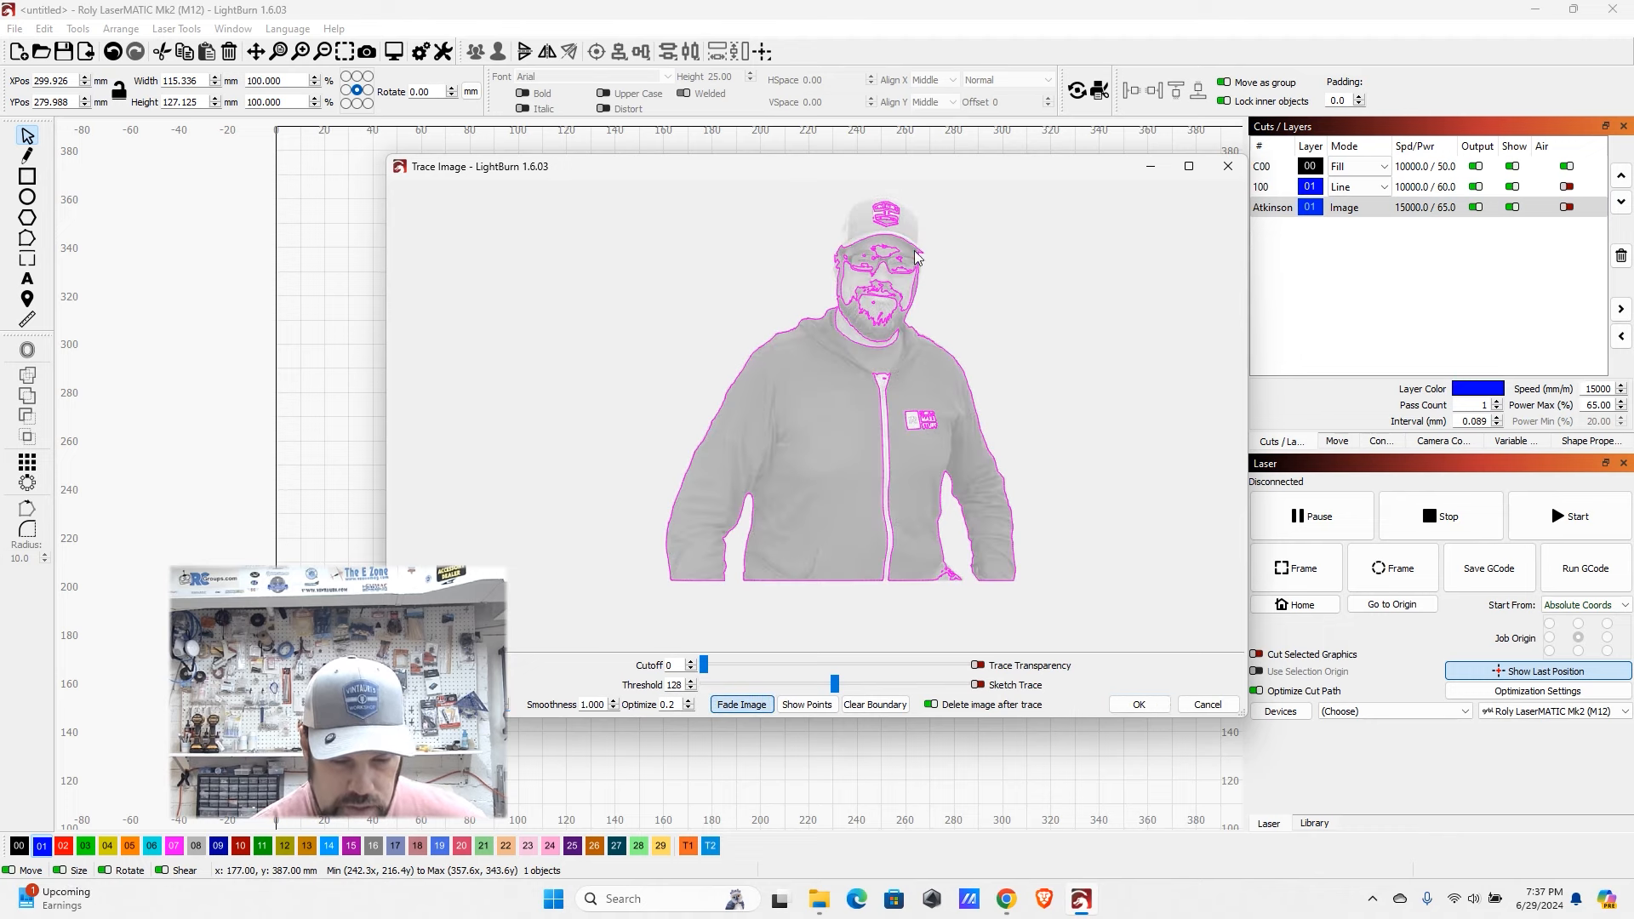
{"action": "scroll", "coordinate": [865, 406], "scroll_direction": "up", "scroll_amount": 5}
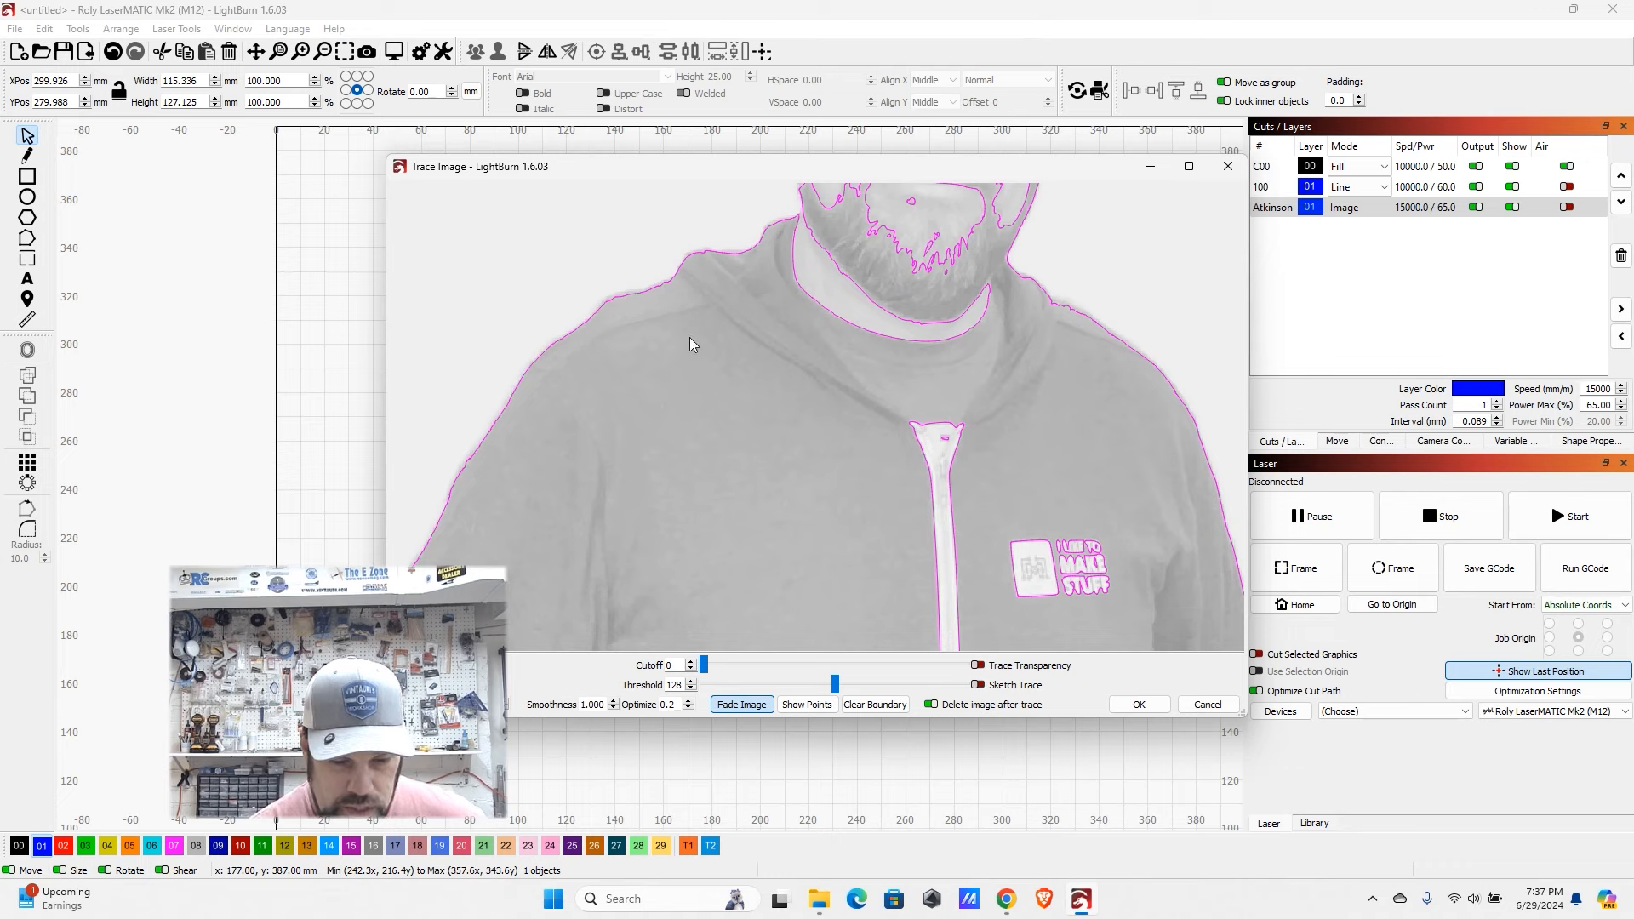
{"action": "scroll", "coordinate": [732, 288], "scroll_direction": "down", "scroll_amount": 5}
{"action": "scroll", "coordinate": [685, 570], "scroll_direction": "up", "scroll_amount": 5}
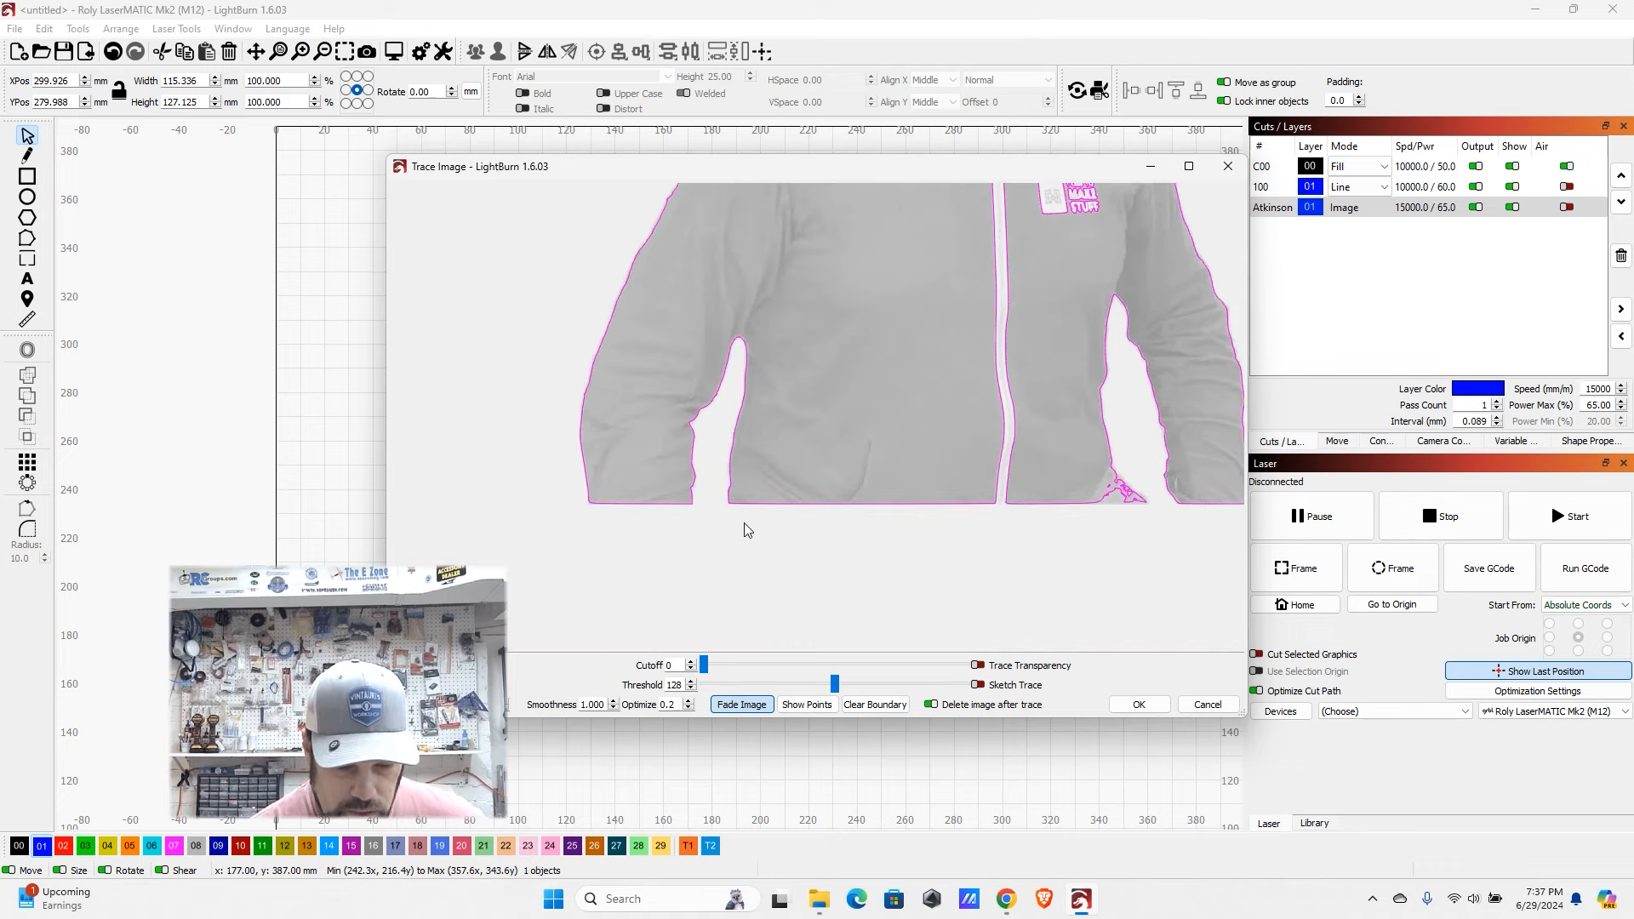
{"action": "scroll", "coordinate": [1028, 465], "scroll_direction": "up", "scroll_amount": 3}
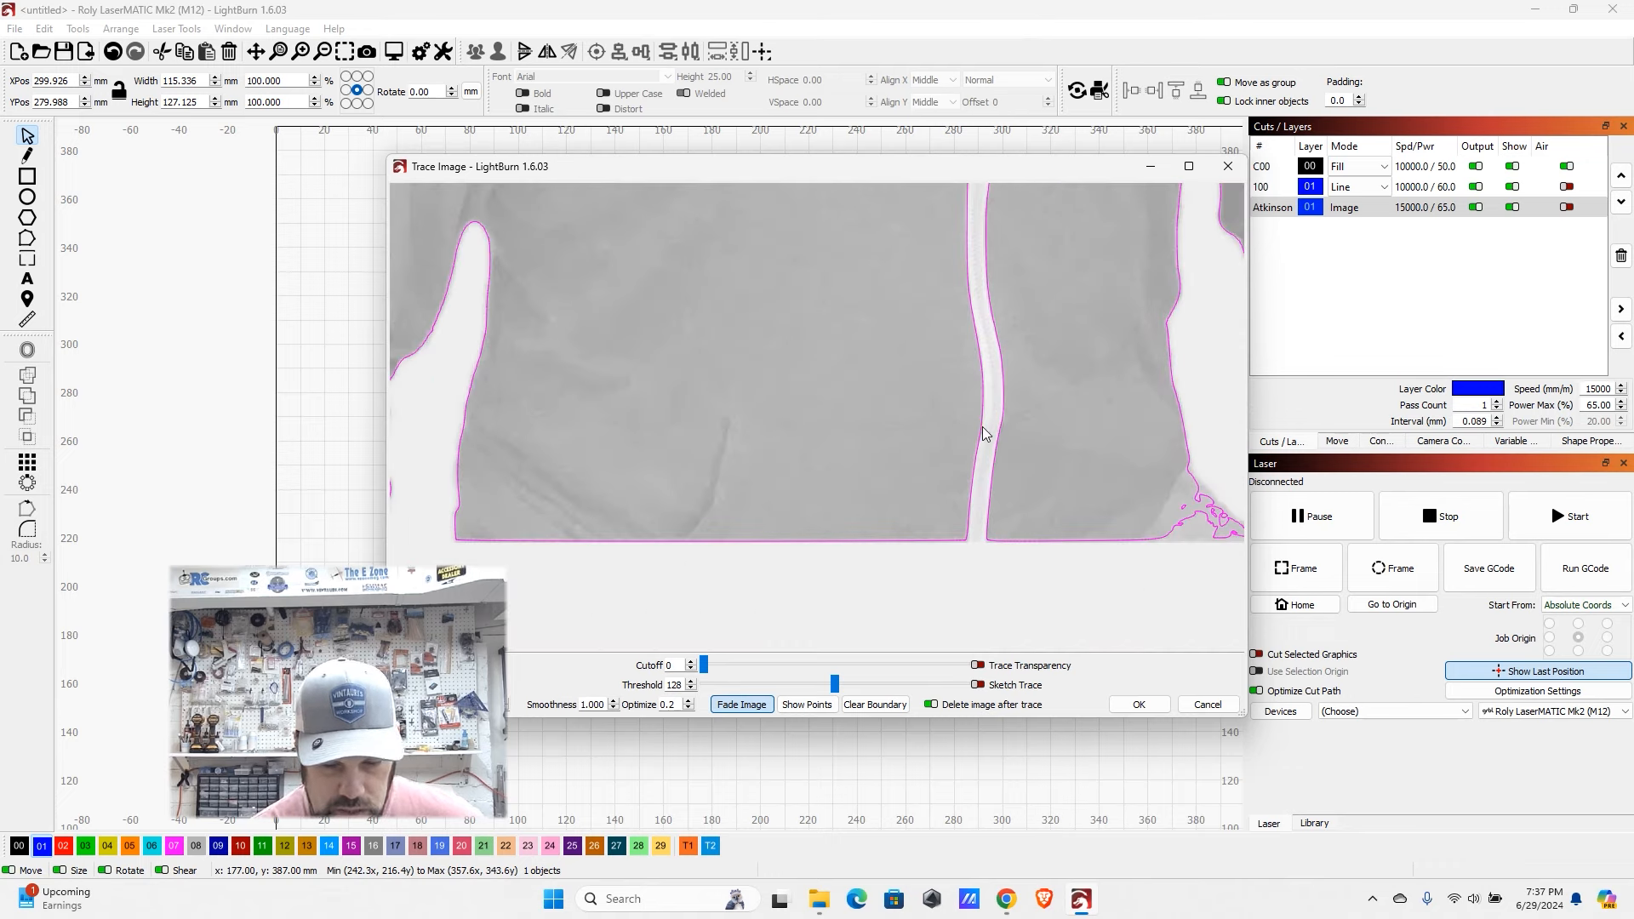
{"action": "scroll", "coordinate": [941, 477], "scroll_direction": "down", "scroll_amount": 6}
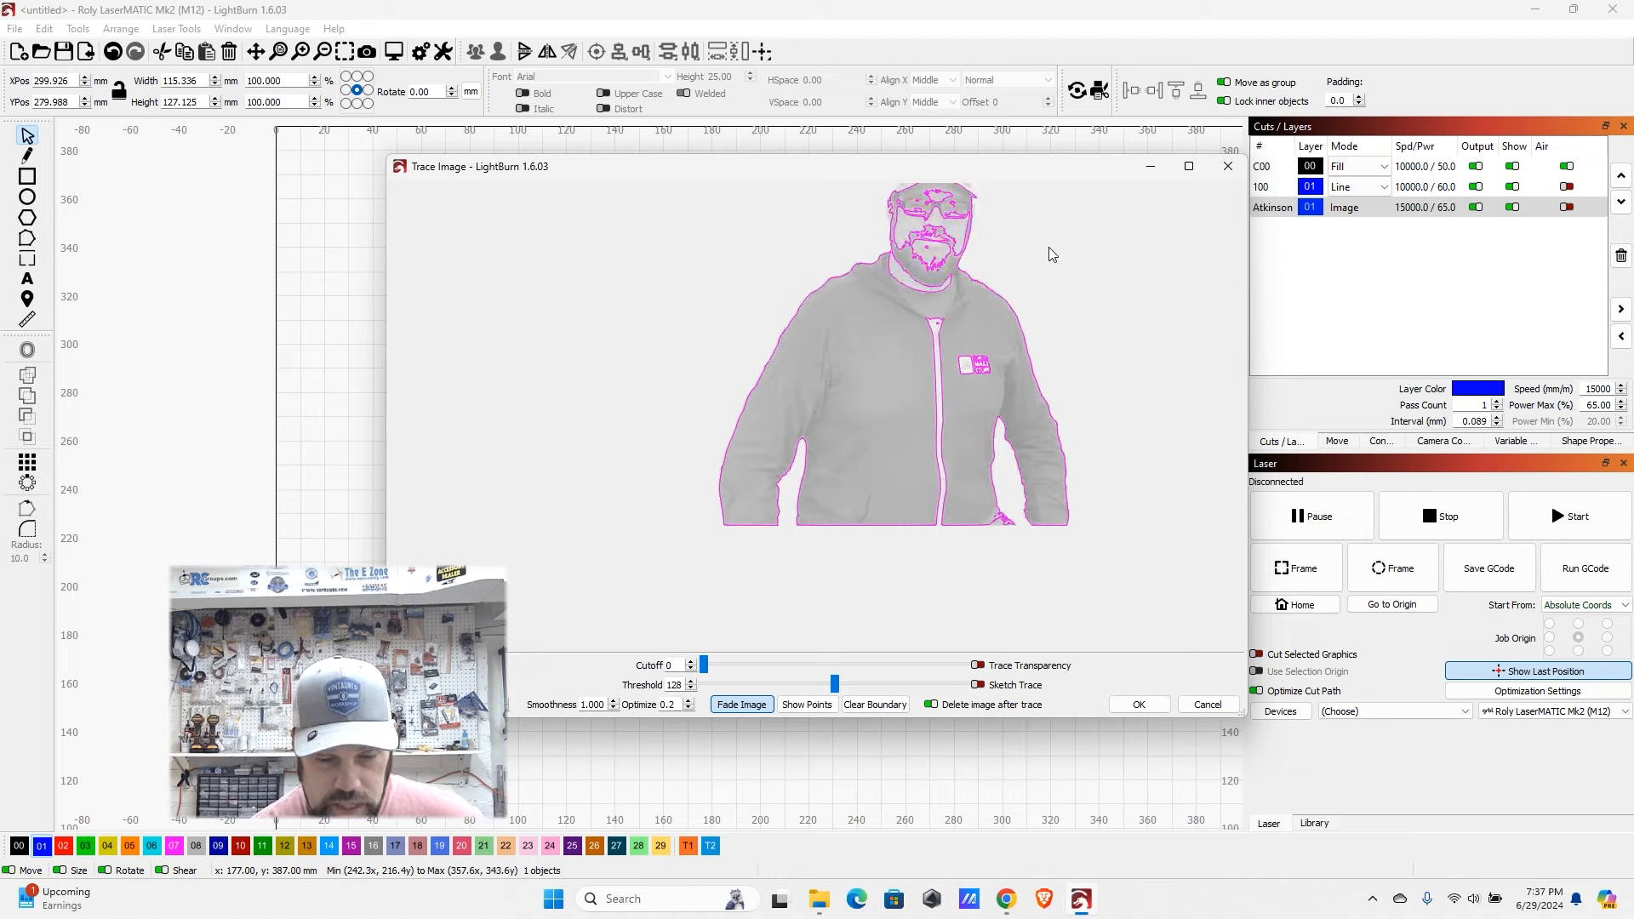
{"action": "scroll", "coordinate": [969, 467], "scroll_direction": "up", "scroll_amount": 4}
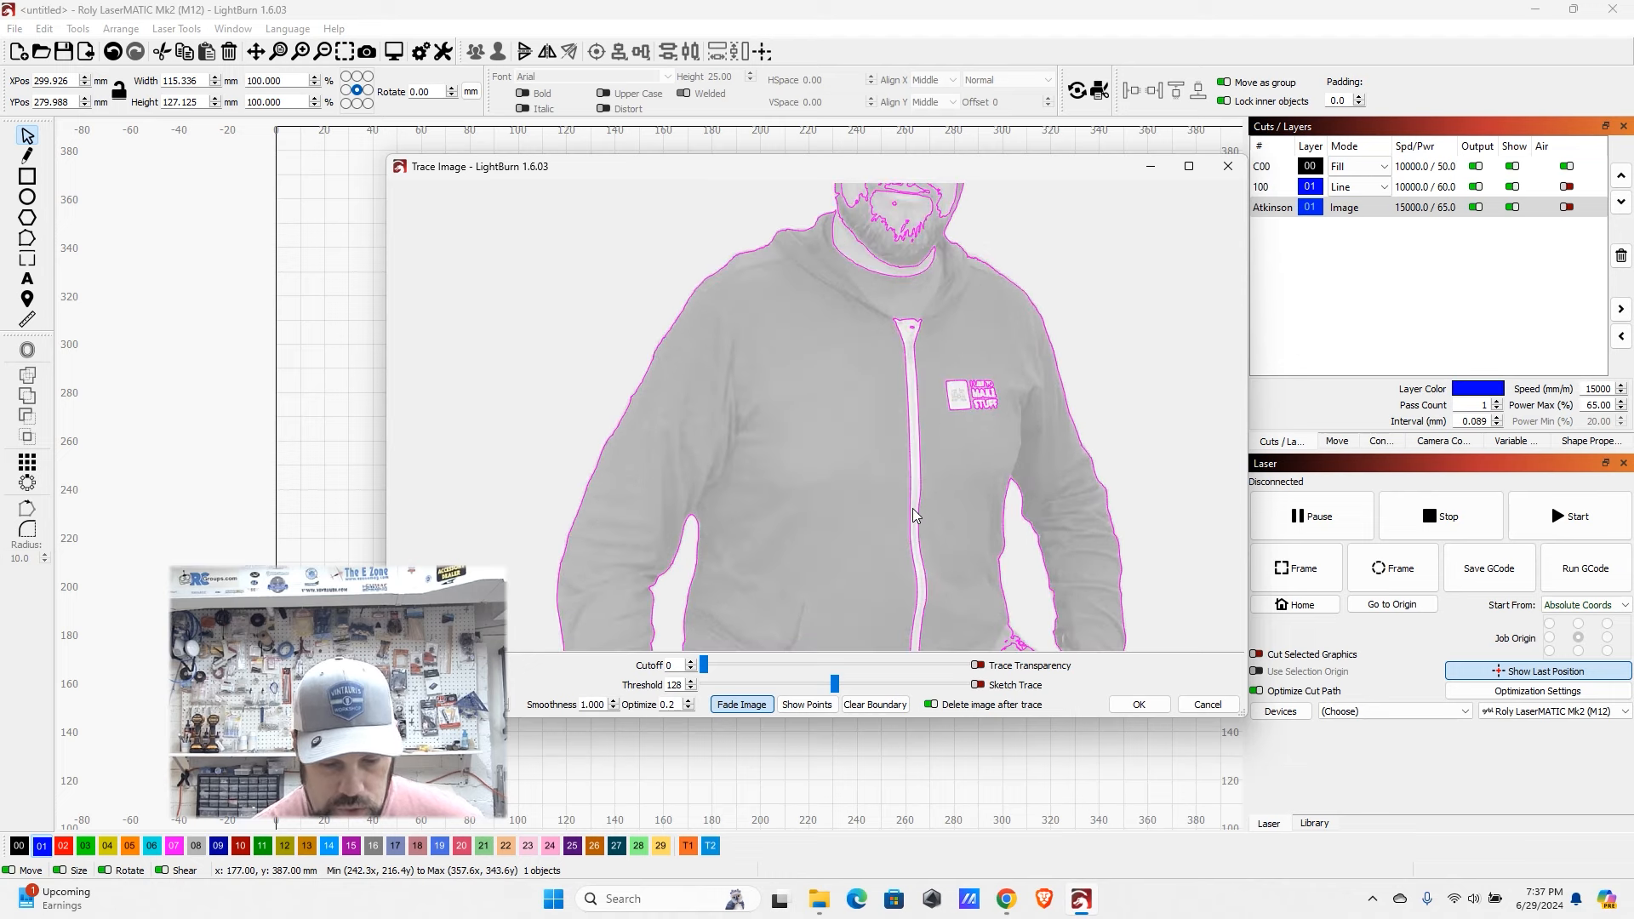
- Try a trace threshold of 138 with the cutoff at 0 and inspect the outlines along the jacket
{"action": "mouse_move", "coordinate": [705, 664]}
{"action": "left_mouse_down"}
{"action": "mouse_move", "coordinate": [813, 664]}
{"action": "mouse_move", "coordinate": [702, 668]}
{"action": "left_mouse_up"}
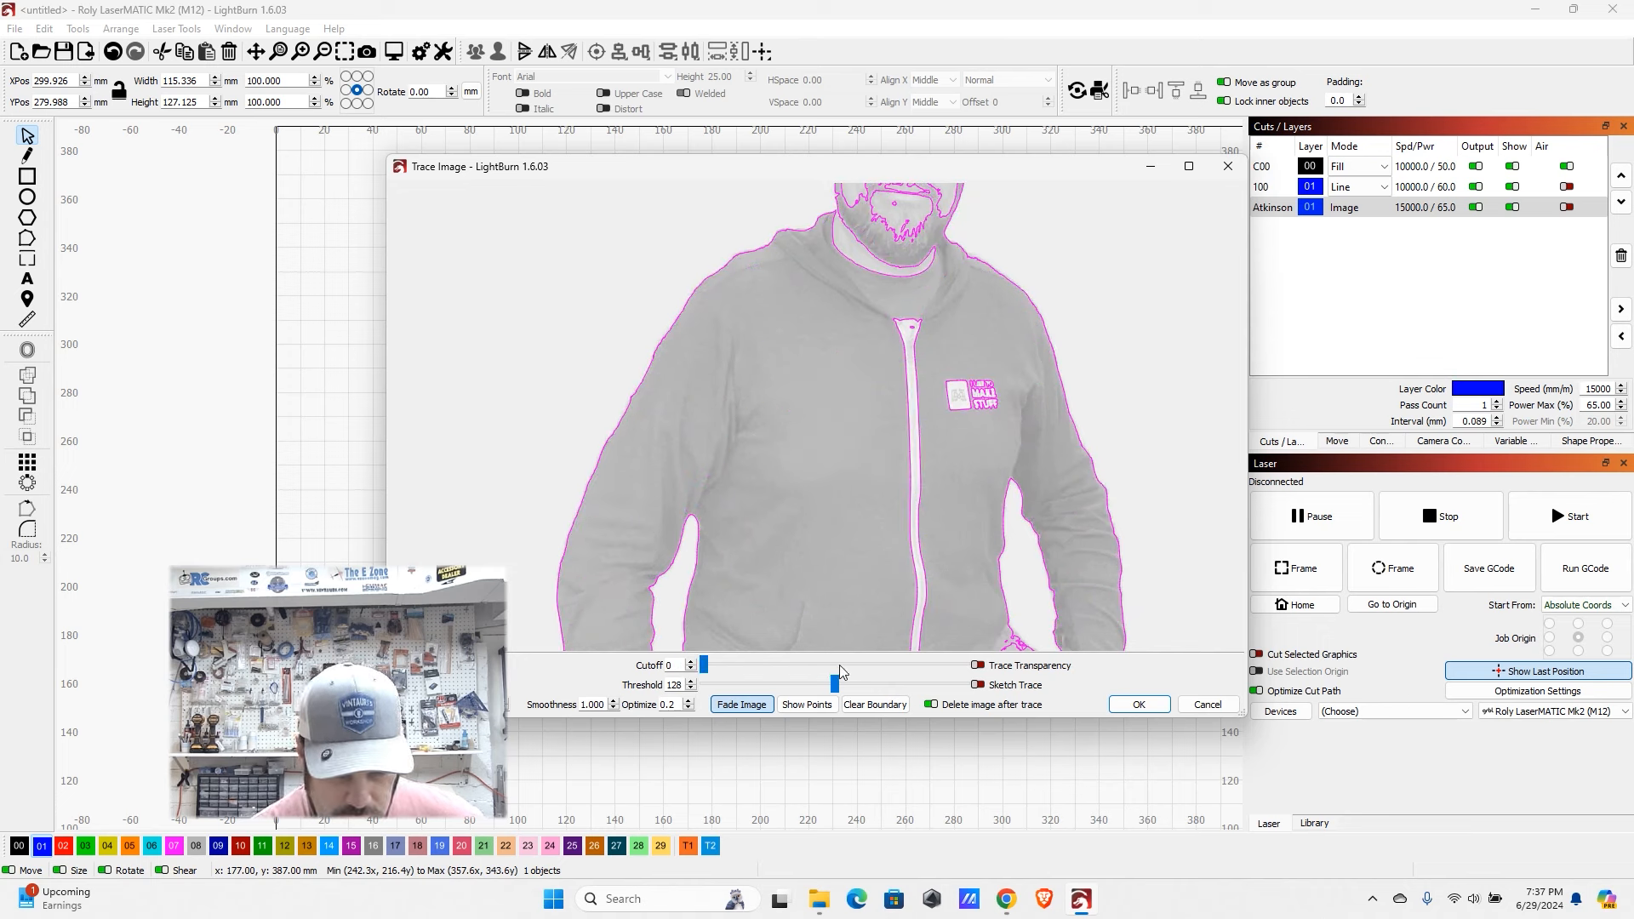
{"action": "mouse_move", "coordinate": [836, 684]}
{"action": "left_mouse_down"}
{"action": "mouse_move", "coordinate": [896, 688]}
{"action": "mouse_move", "coordinate": [740, 692]}
{"action": "mouse_move", "coordinate": [849, 683]}
{"action": "left_mouse_up"}
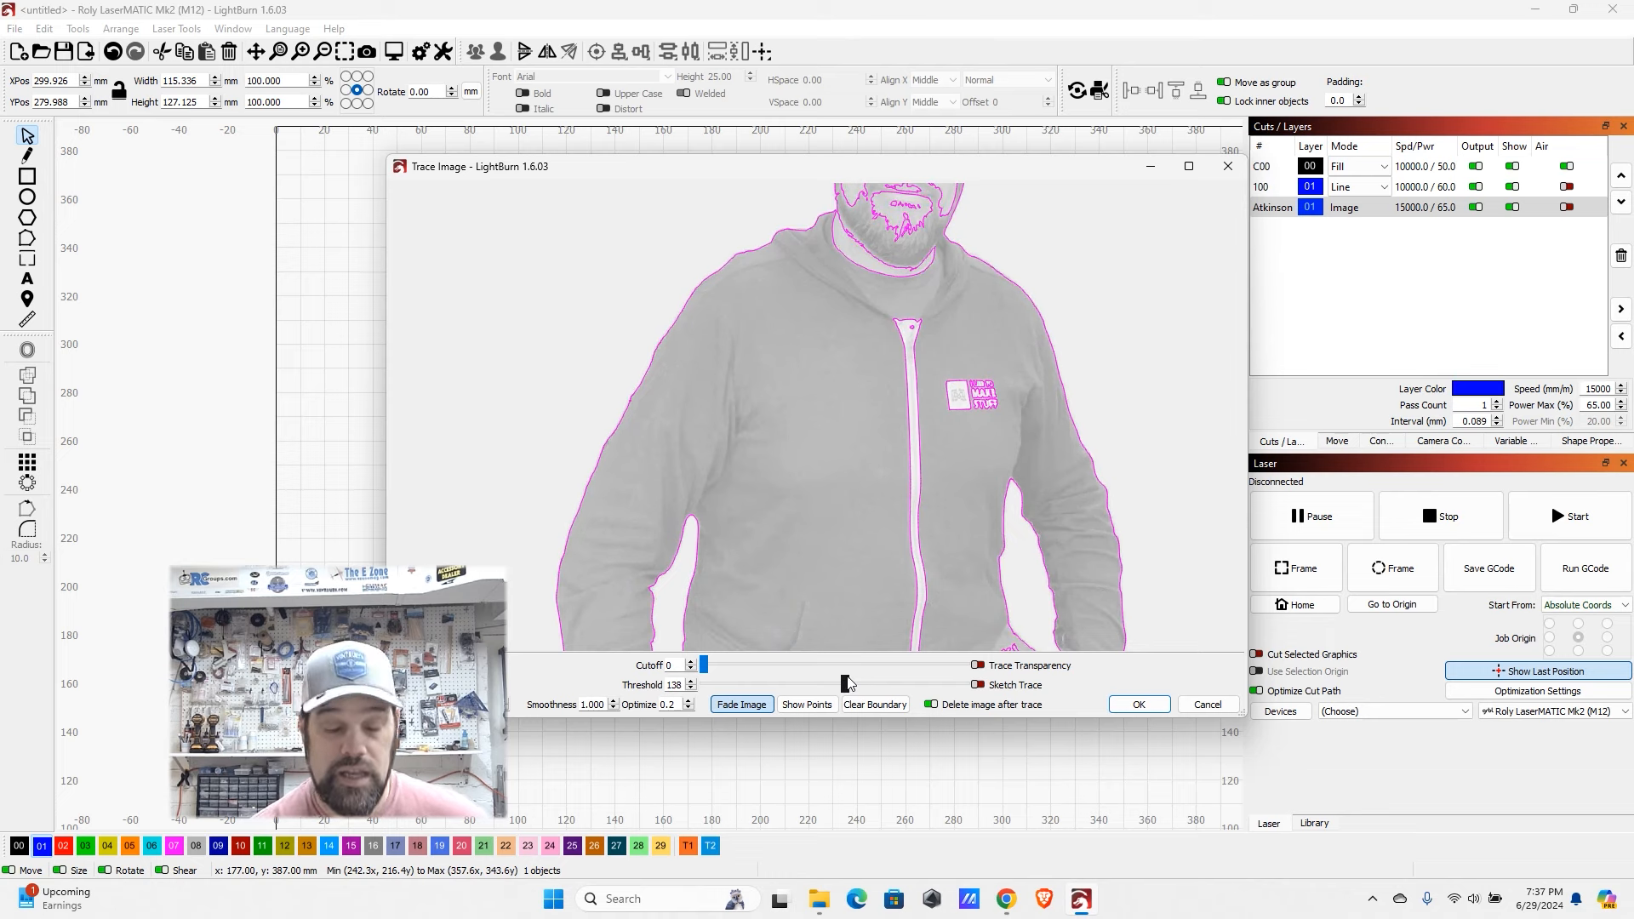
{"action": "scroll", "coordinate": [855, 289], "scroll_direction": "down", "scroll_amount": 3}
{"action": "scroll", "coordinate": [862, 528], "scroll_direction": "up", "scroll_amount": 4}
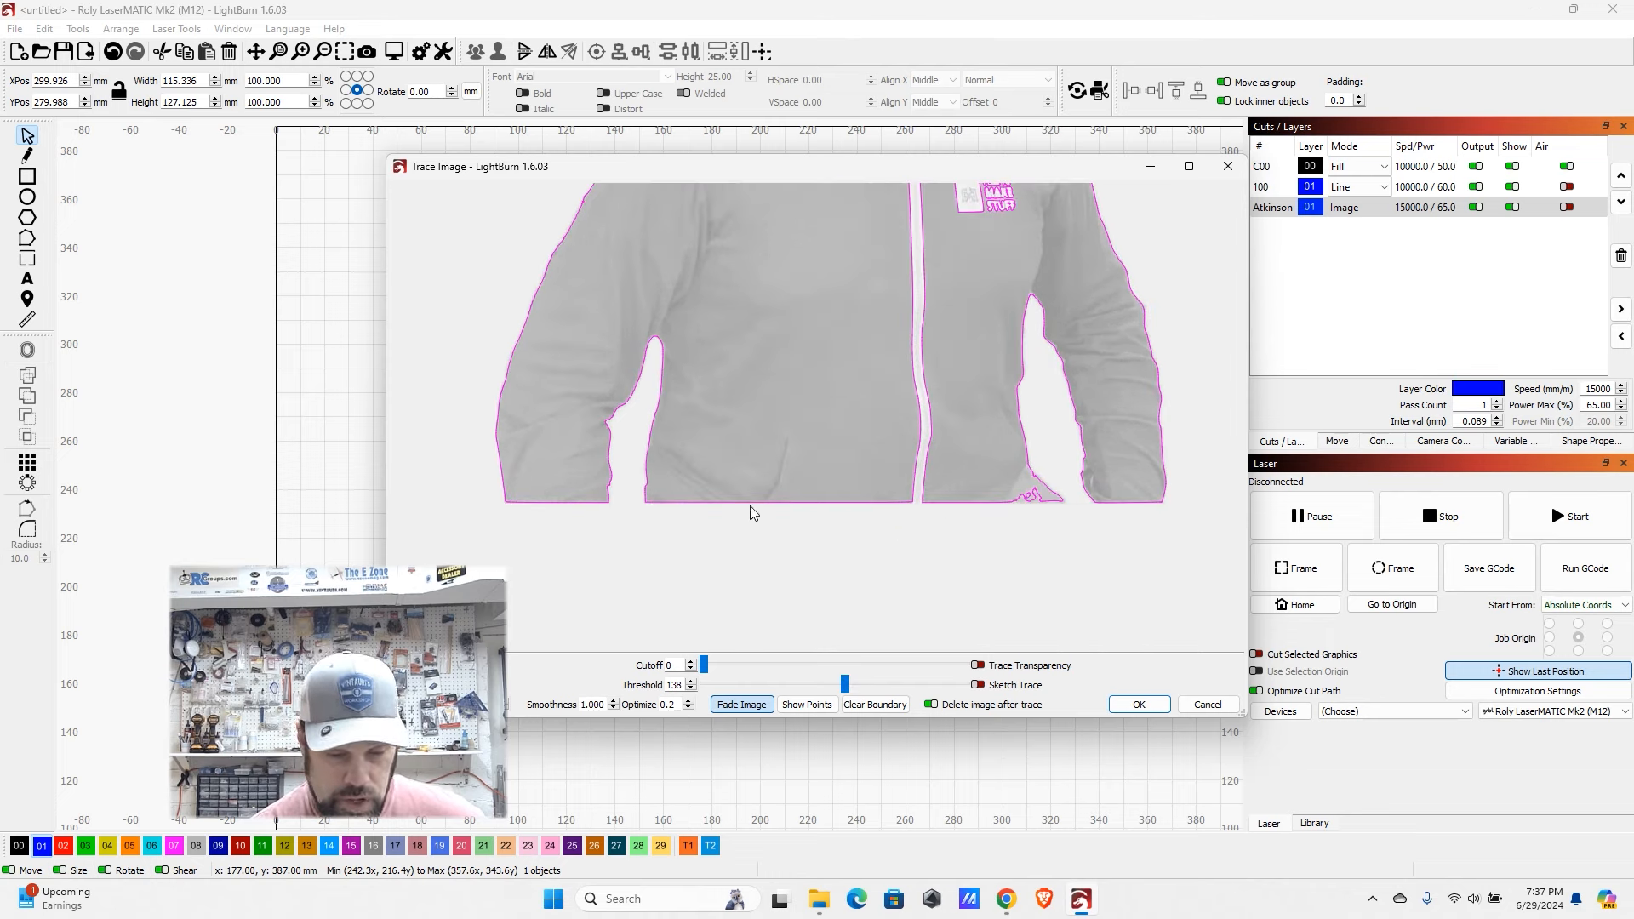
{"action": "scroll", "coordinate": [755, 519], "scroll_direction": "up", "scroll_amount": 2}
{"action": "scroll", "coordinate": [784, 591], "scroll_direction": "down", "scroll_amount": 5}
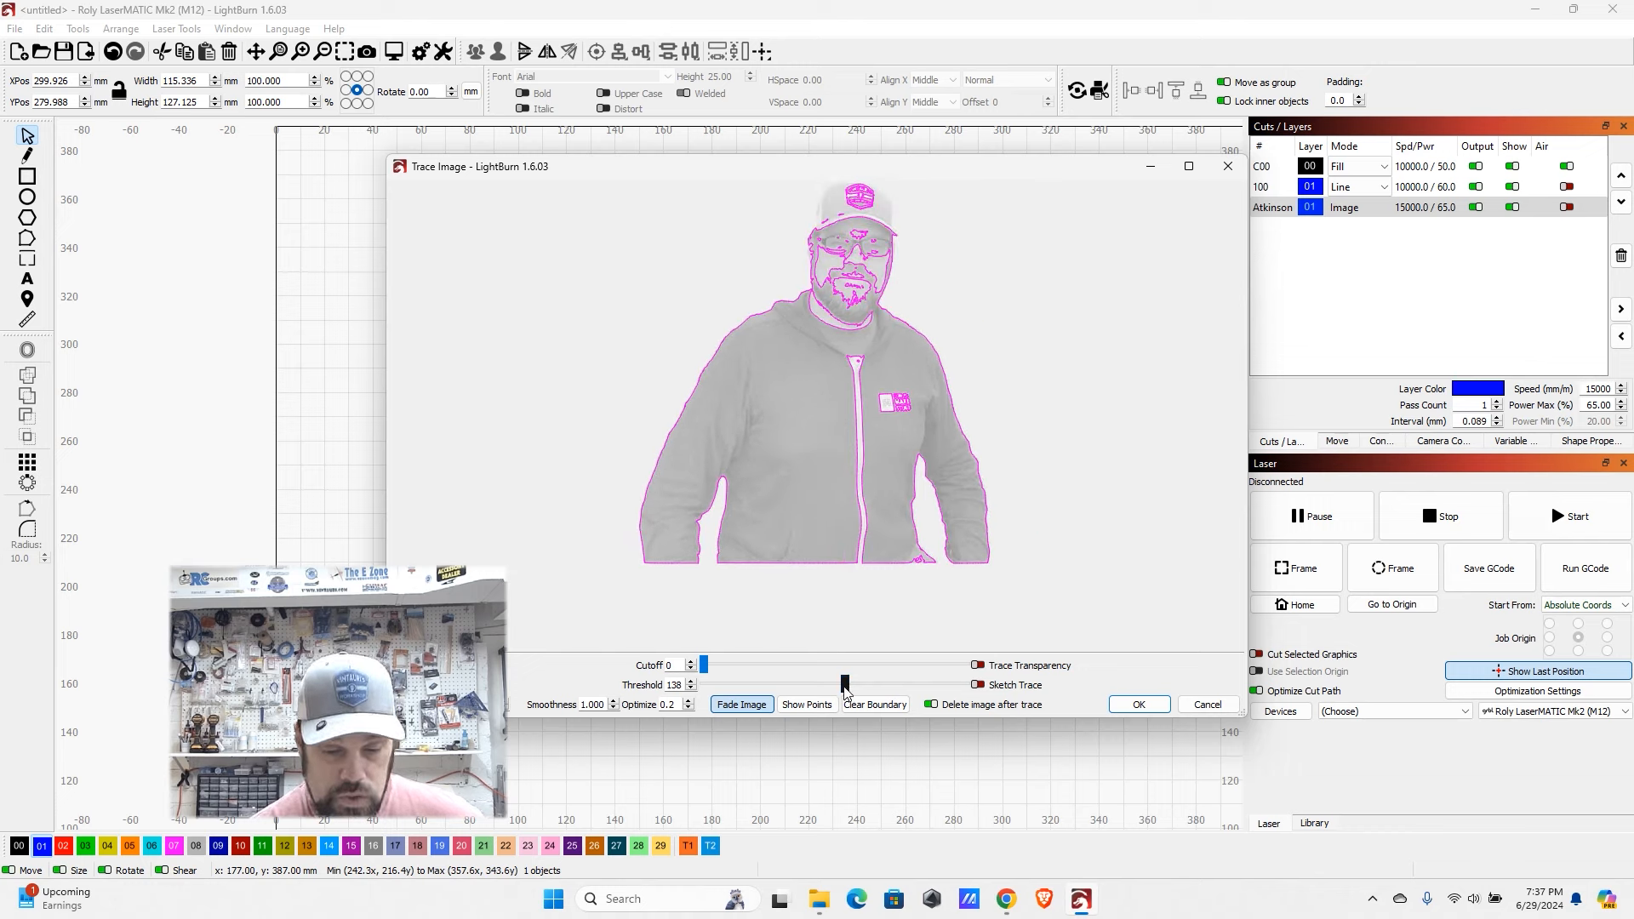
- Try trace cutoff/threshold pairs of 105/105, 144/220 and 16/16, and close Trace Image without applying the trace
{"action": "mouse_move", "coordinate": [847, 687]}
{"action": "left_mouse_down"}
{"action": "mouse_move", "coordinate": [708, 683]}
{"action": "mouse_move", "coordinate": [810, 668]}
{"action": "left_mouse_up"}
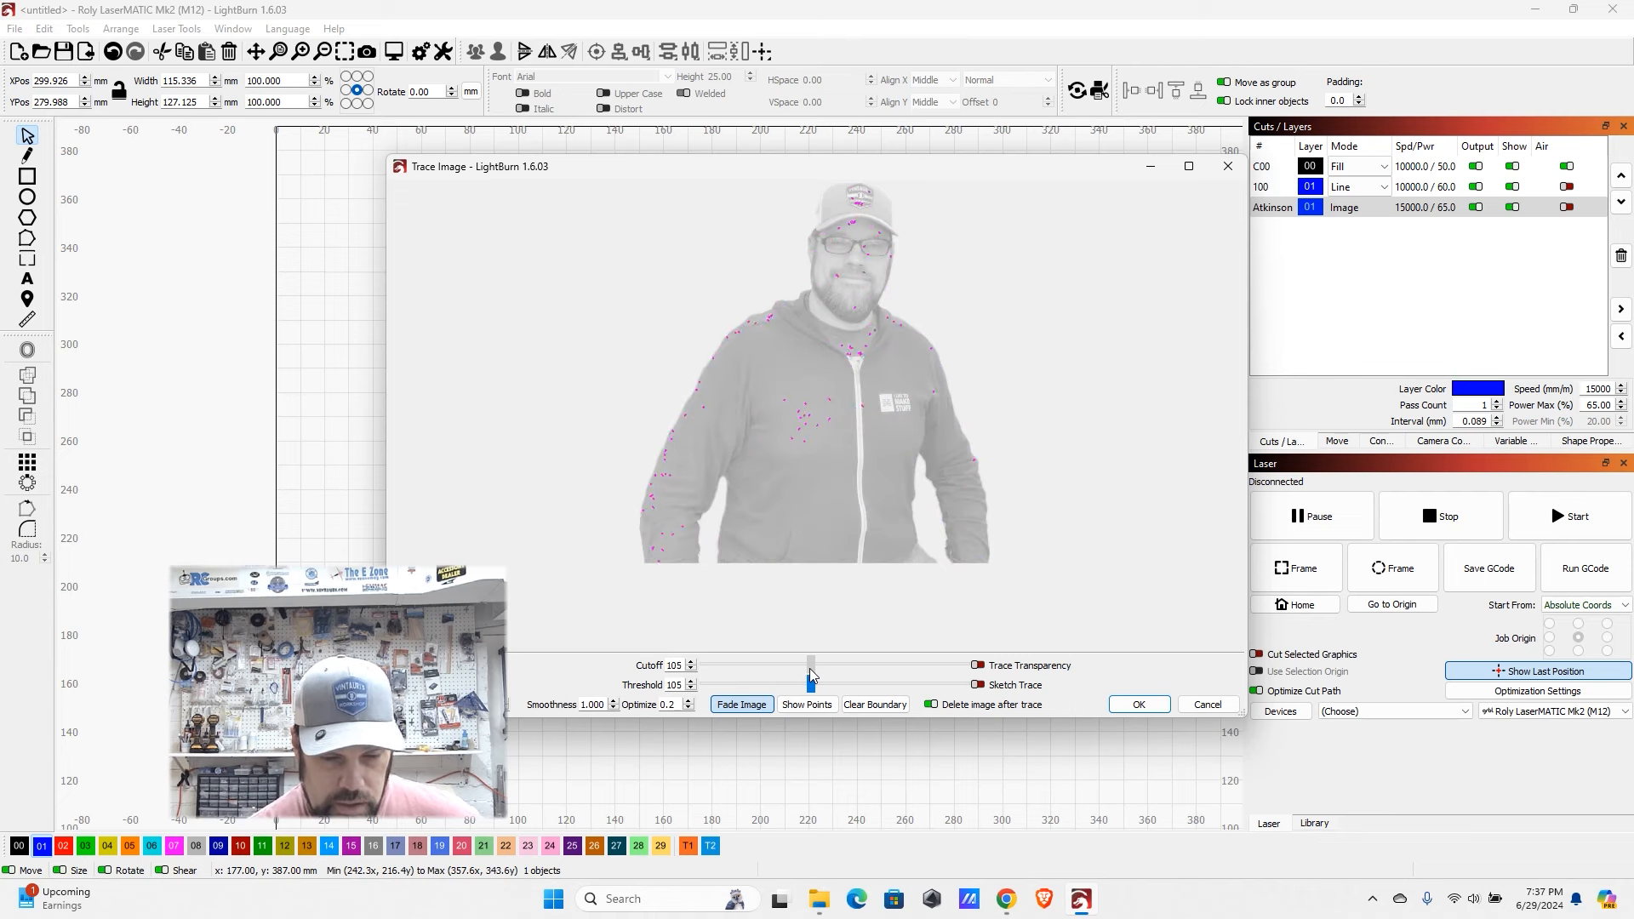
{"action": "left_click_drag", "start_coordinate": [927, 674], "coordinate": [850, 671]}
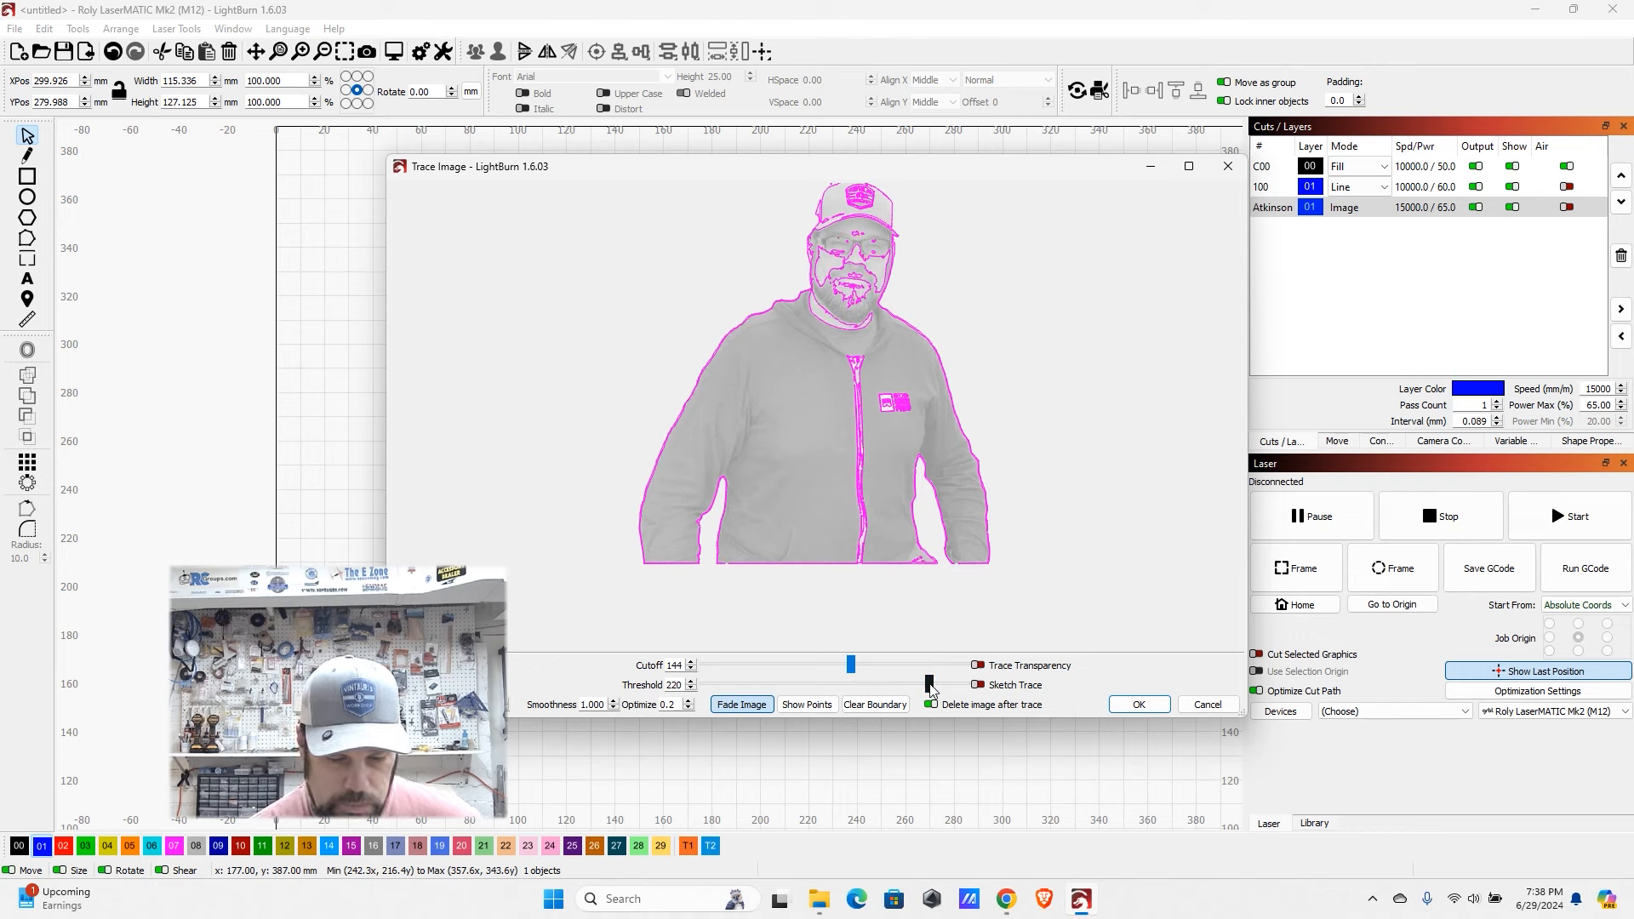
{"action": "left_click_drag", "start_coordinate": [930, 688], "coordinate": [721, 686]}
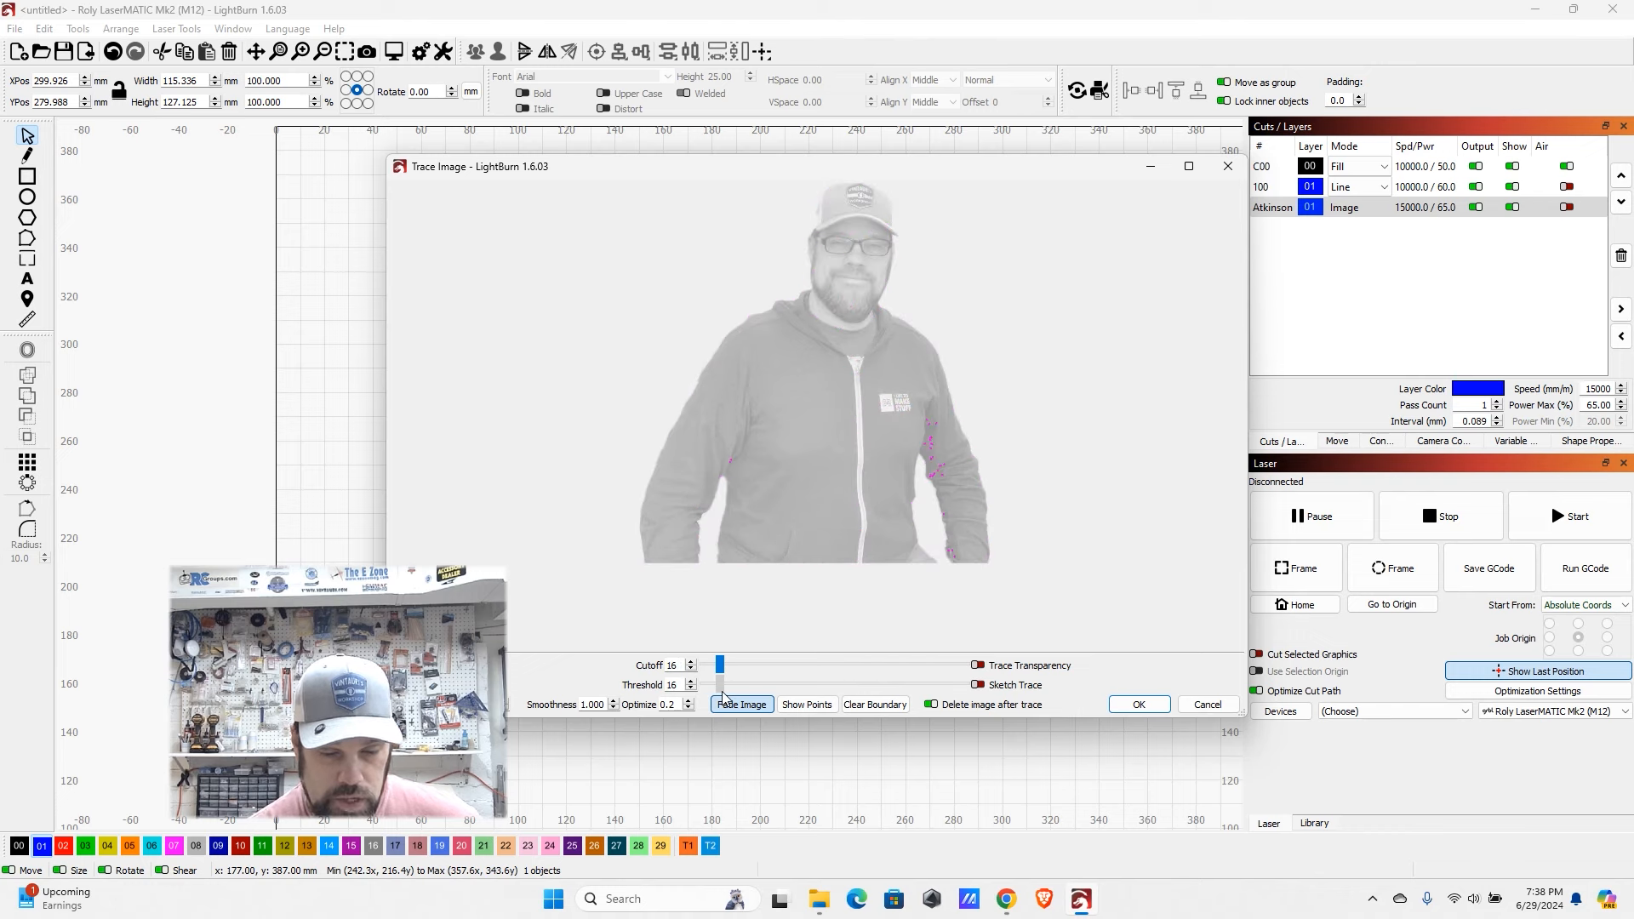
{"action": "left_click", "coordinate": [1170, 710]}
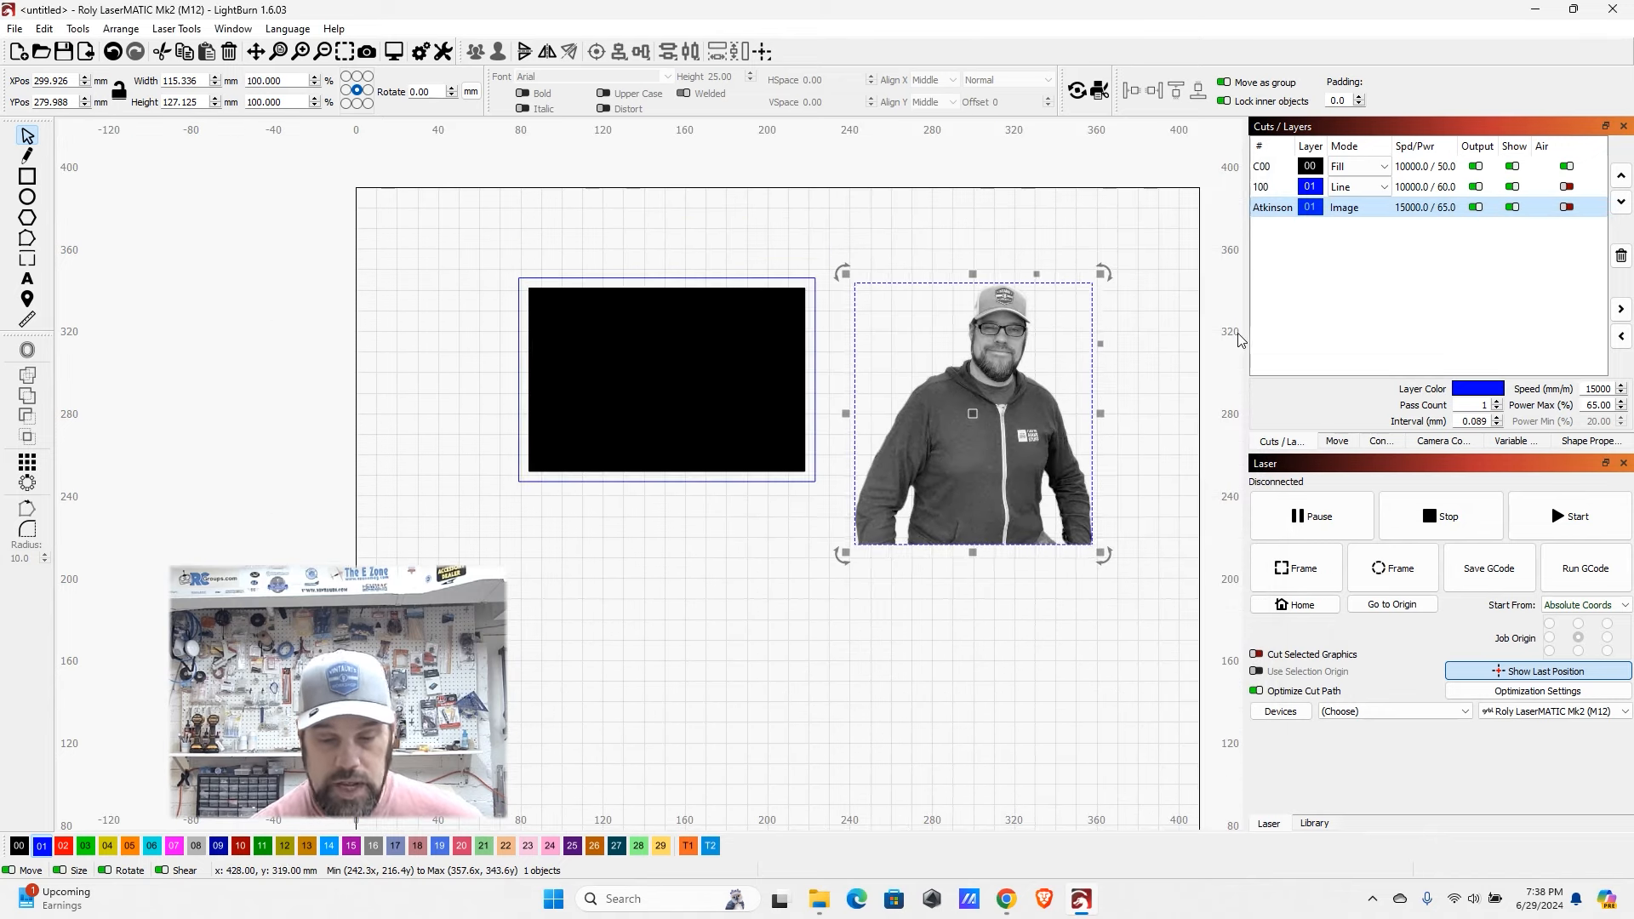
- Delete both rectangles and the portrait image to leave the workspace empty
{"action": "scroll", "coordinate": [1241, 339], "scroll_direction": "up", "scroll_amount": 2}
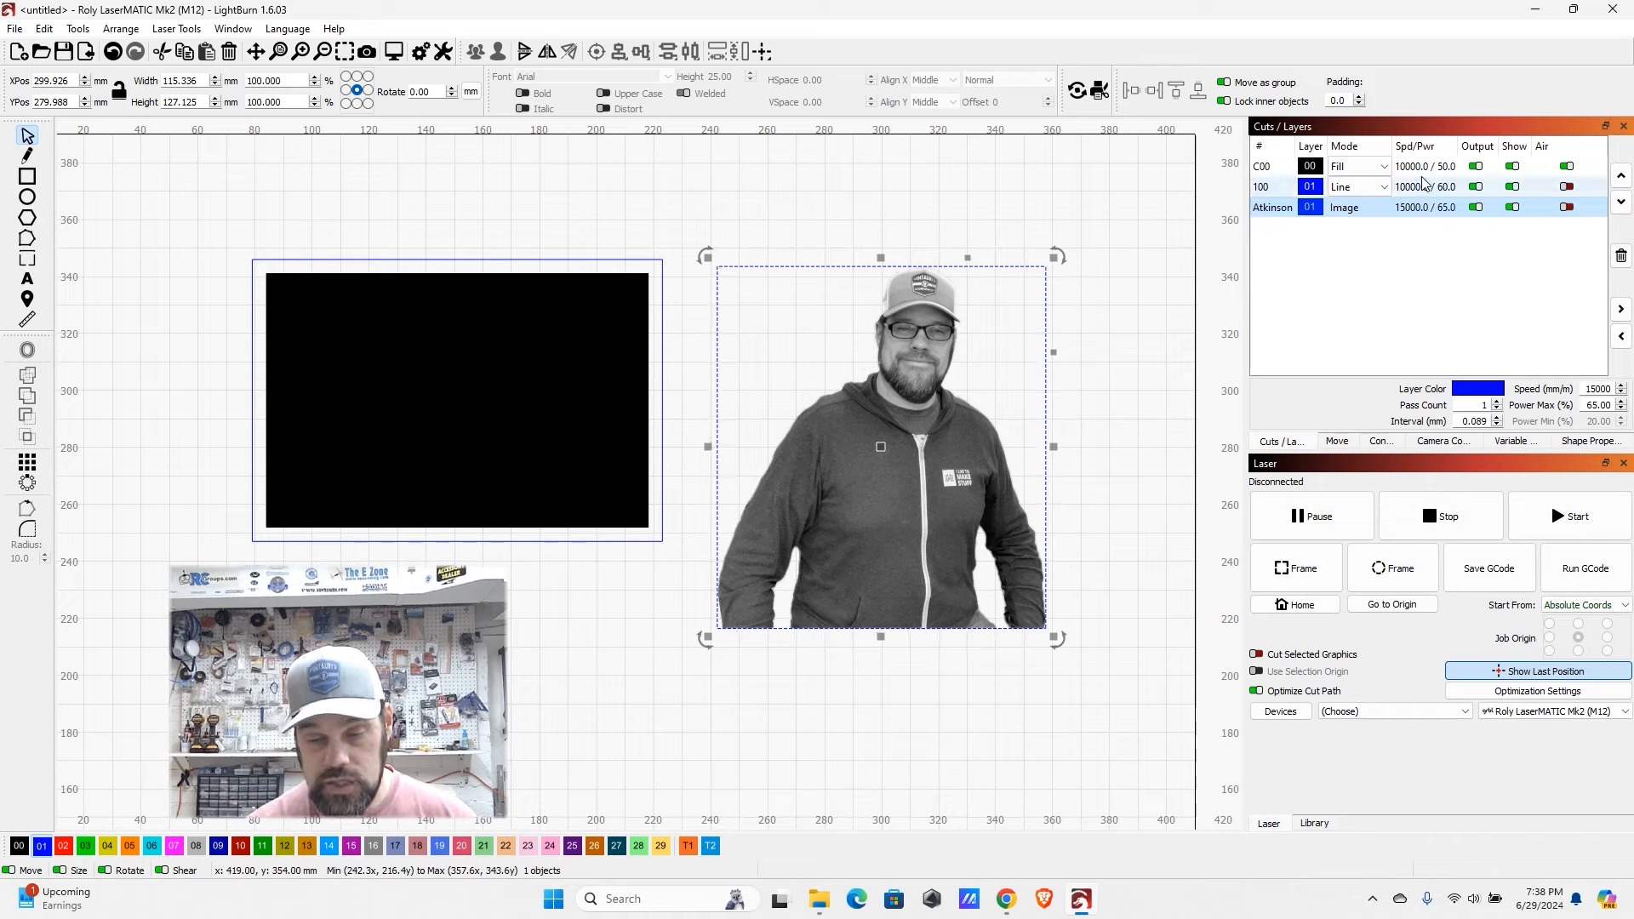
{"action": "left_click", "coordinate": [1354, 192]}
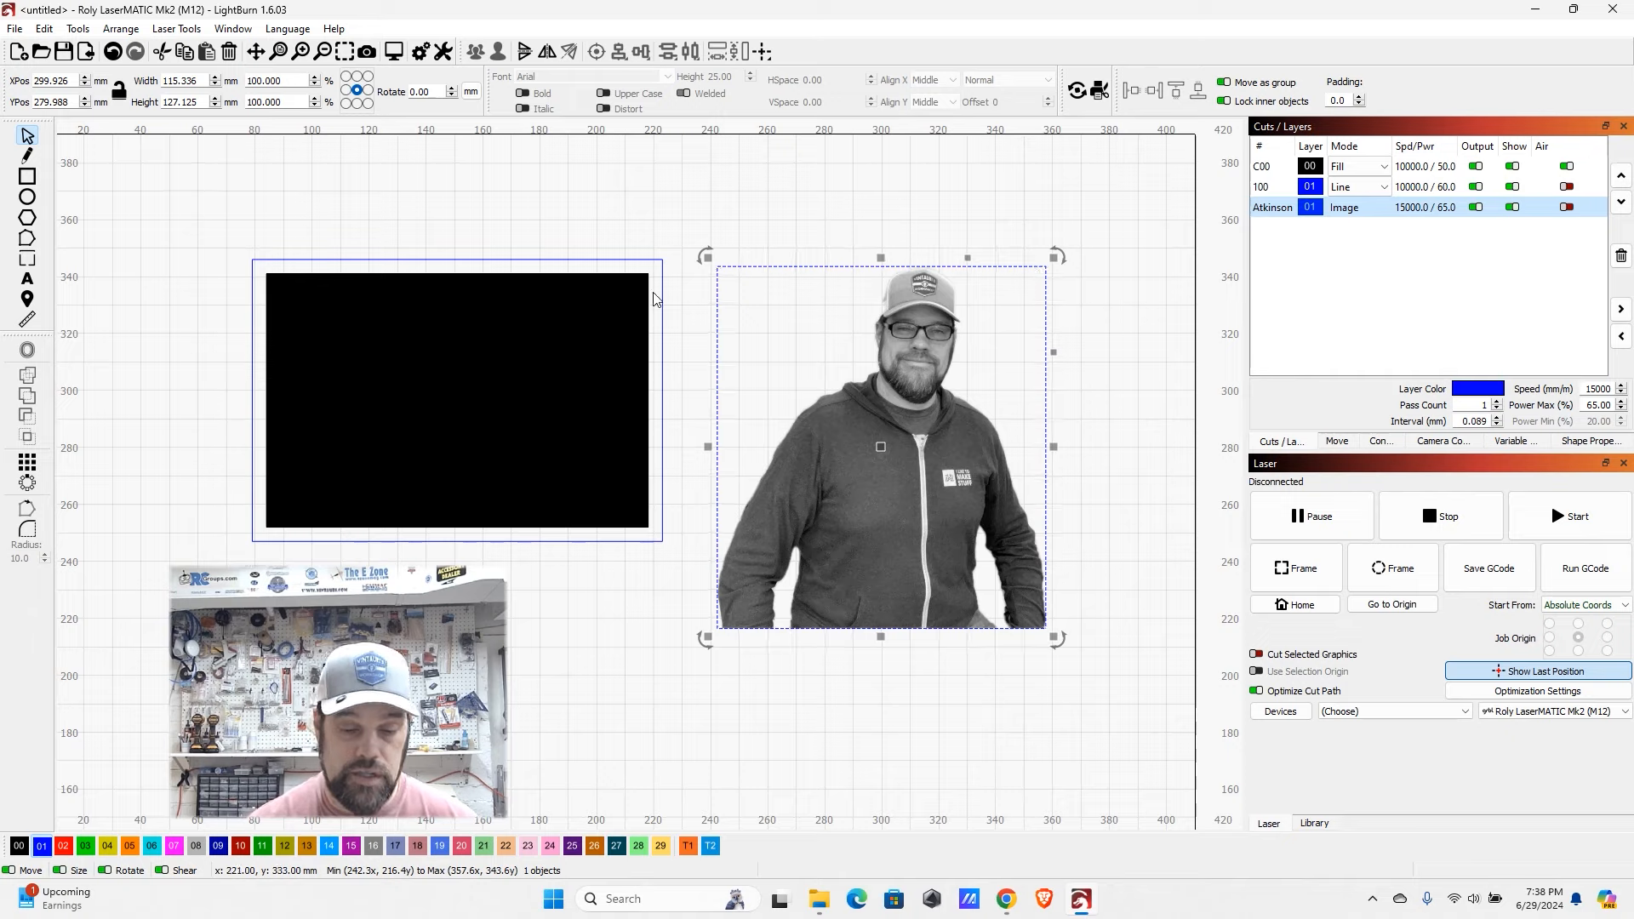
{"action": "scroll", "coordinate": [653, 299], "scroll_direction": "down", "scroll_amount": 3}
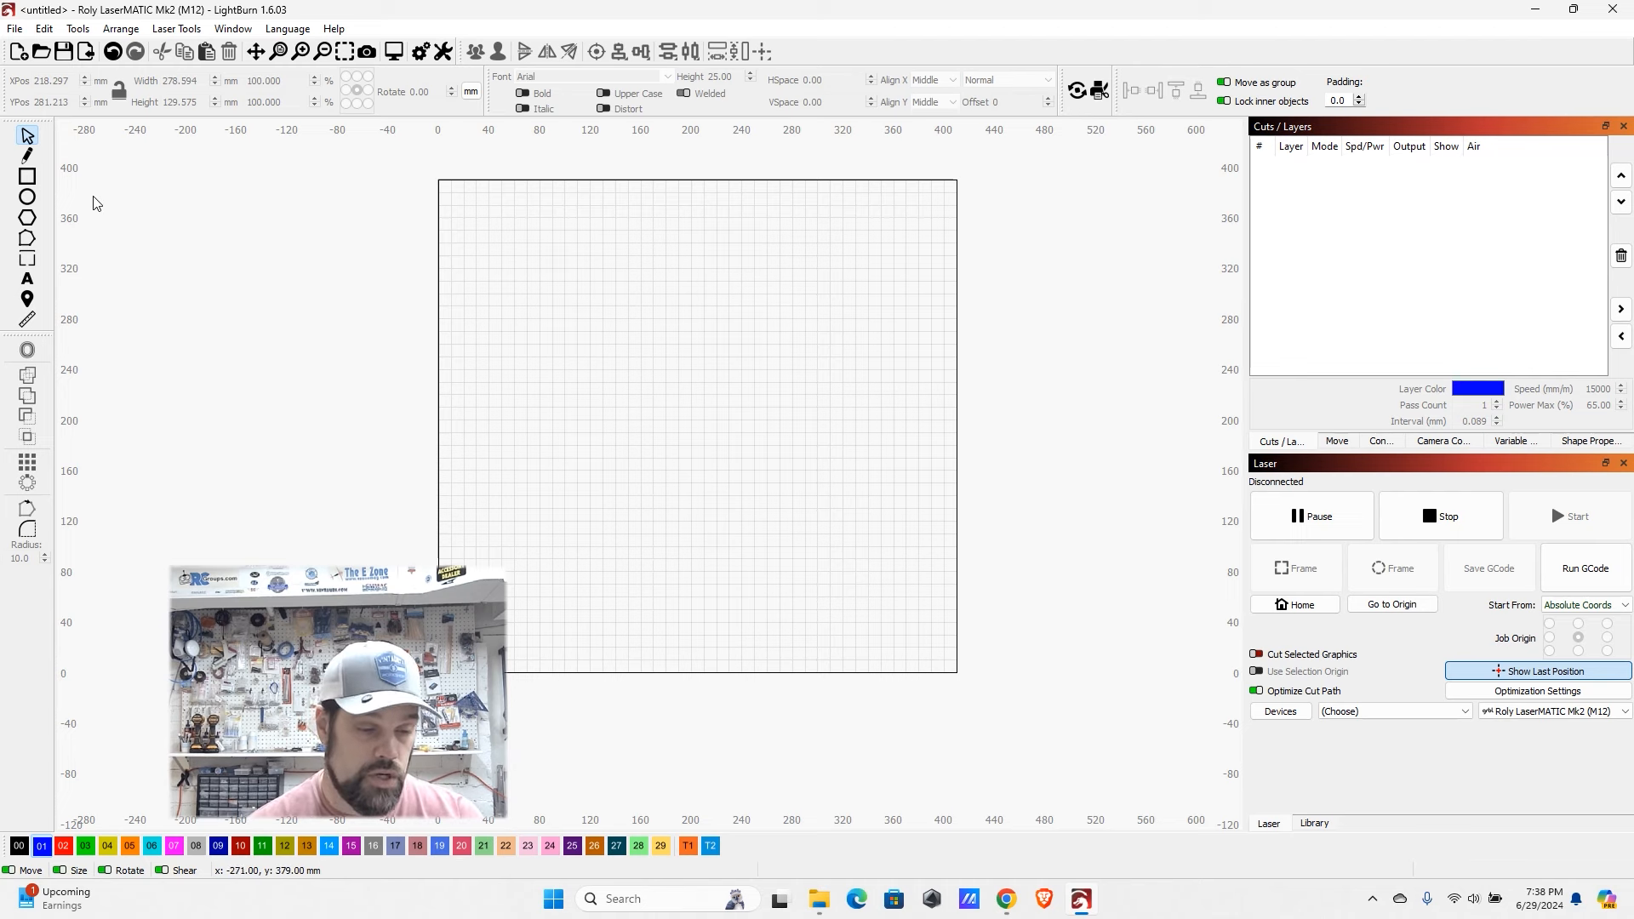
- Draw an ellipse about 111 × 43 mm near the middle of the work area and select it
{"action": "left_click", "coordinate": [28, 199]}
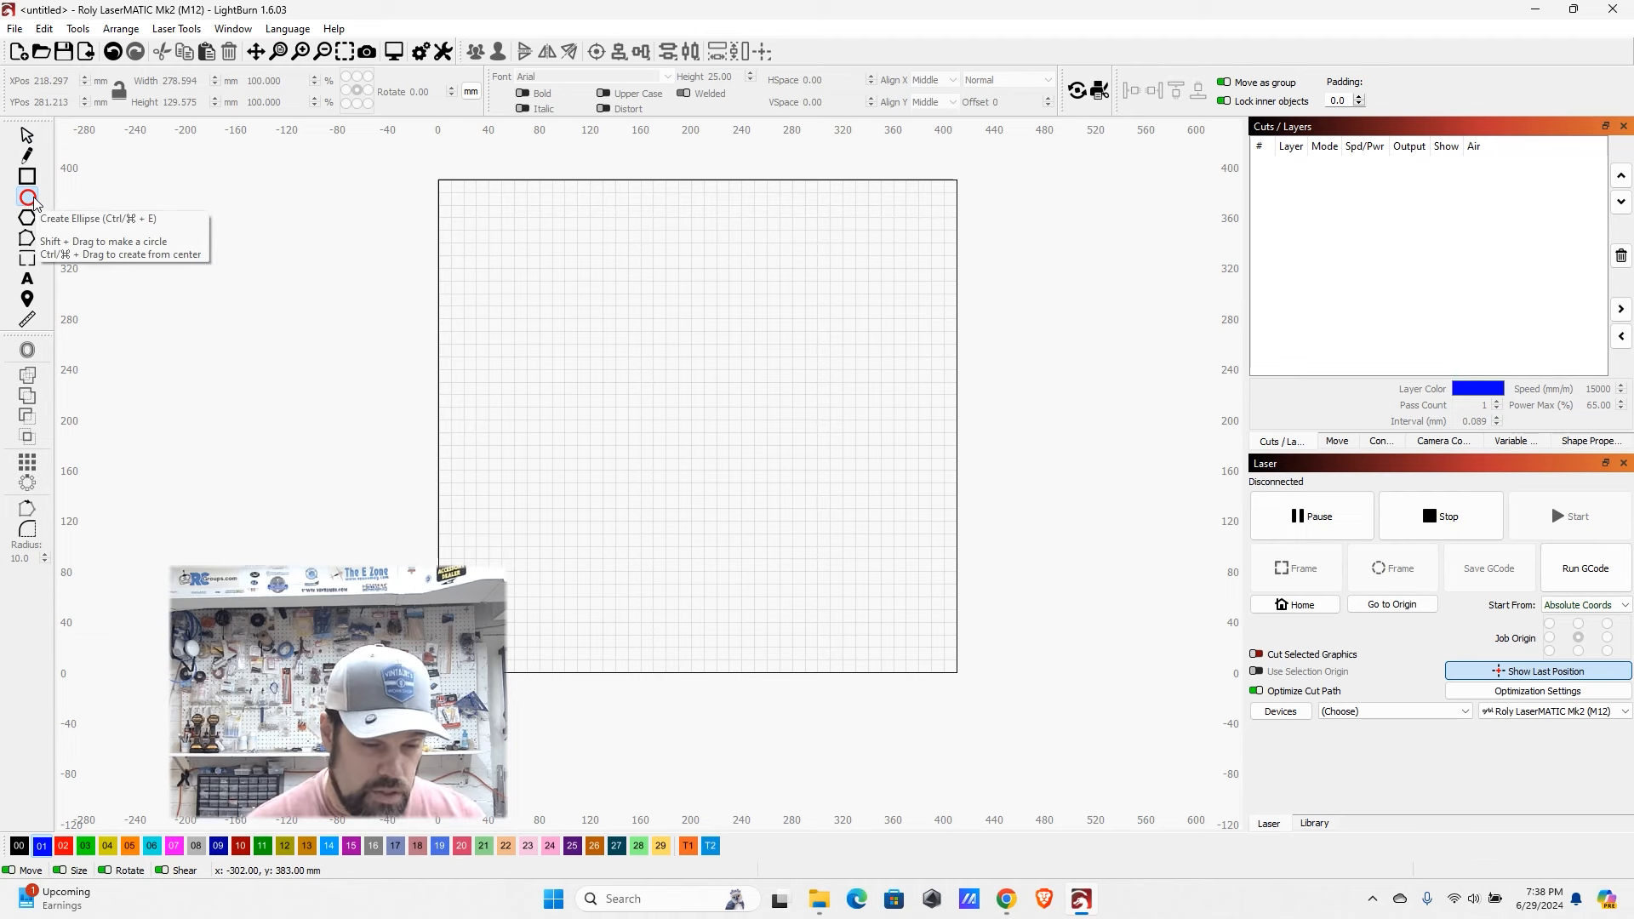
{"action": "scroll", "coordinate": [715, 423], "scroll_direction": "up", "scroll_amount": 2}
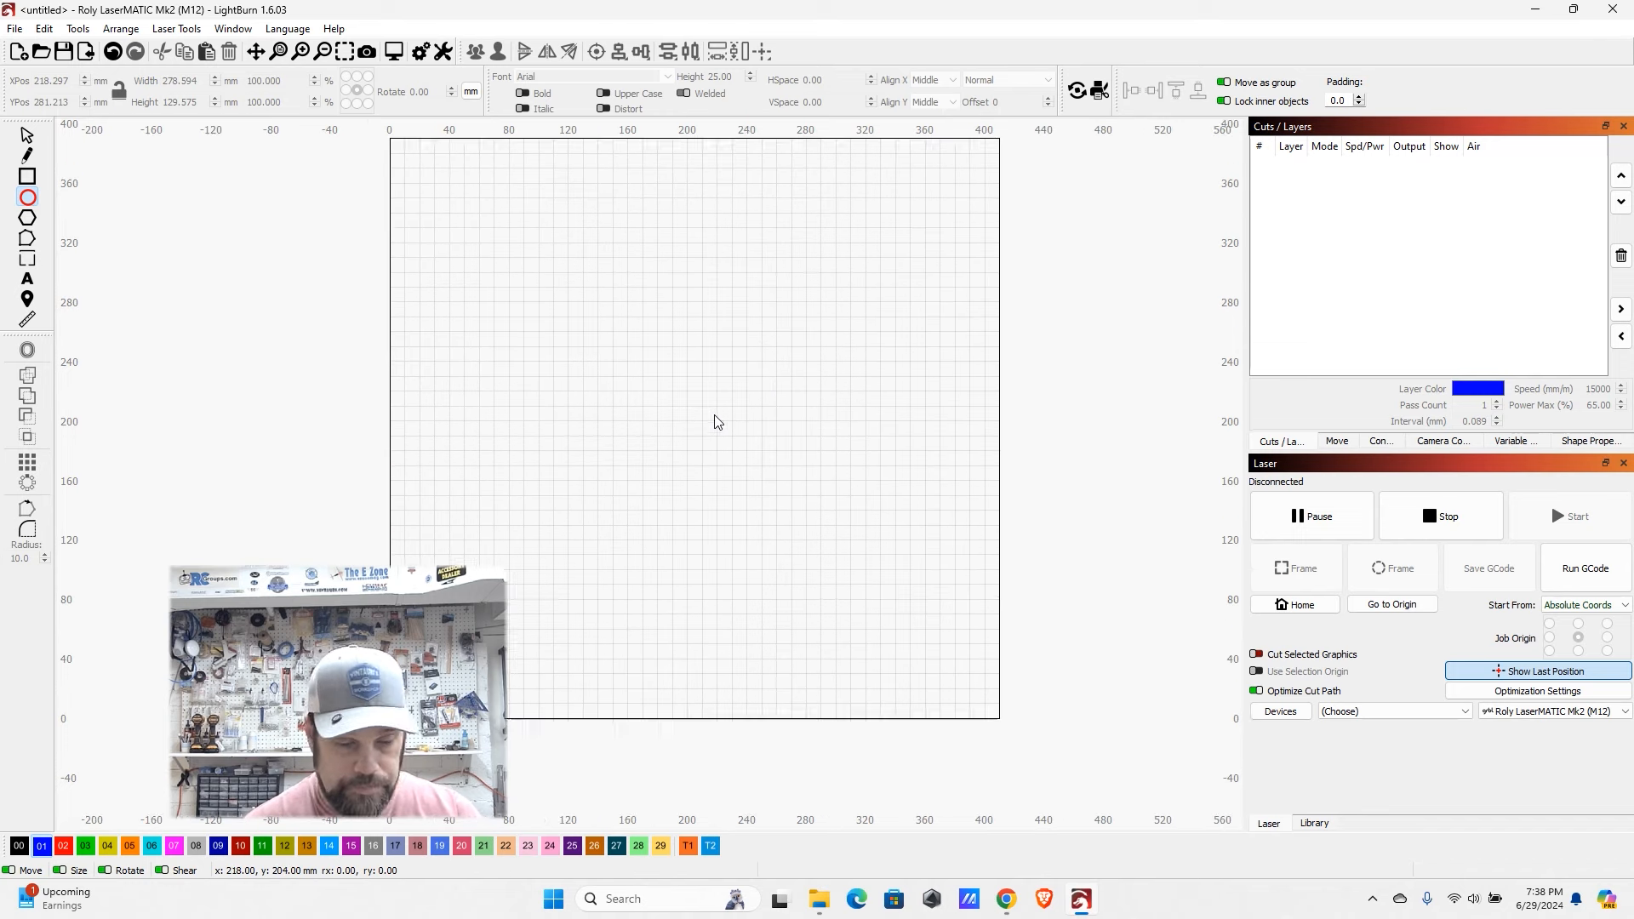
{"action": "scroll", "coordinate": [720, 363], "scroll_direction": "up", "scroll_amount": 1}
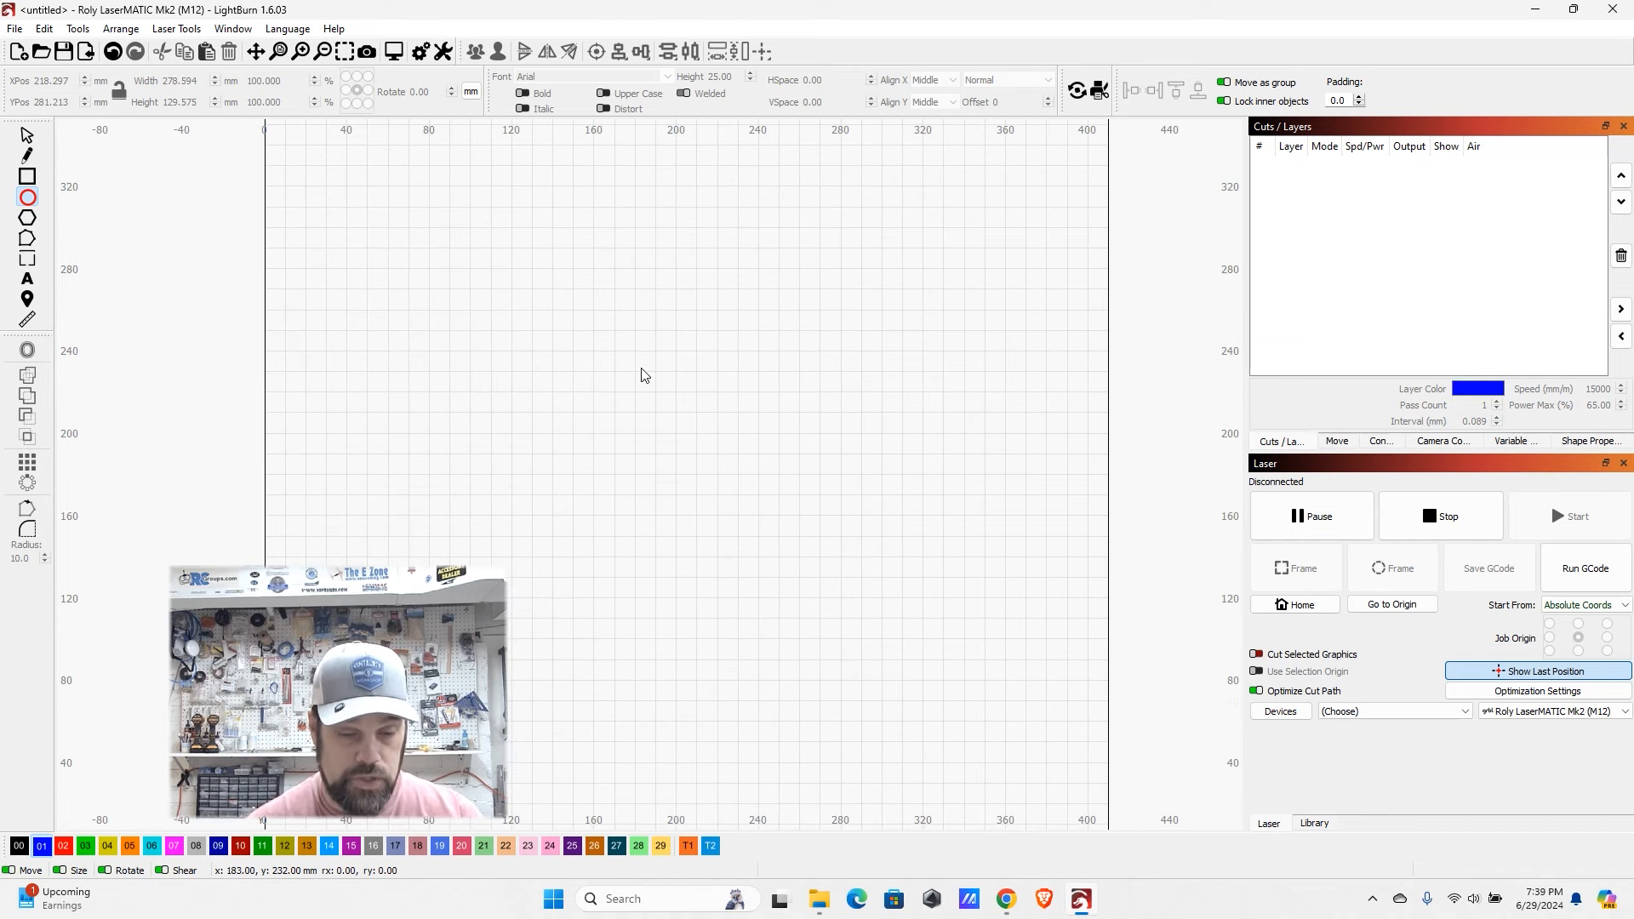
{"action": "left_click_drag", "start_coordinate": [574, 341], "coordinate": [806, 437]}
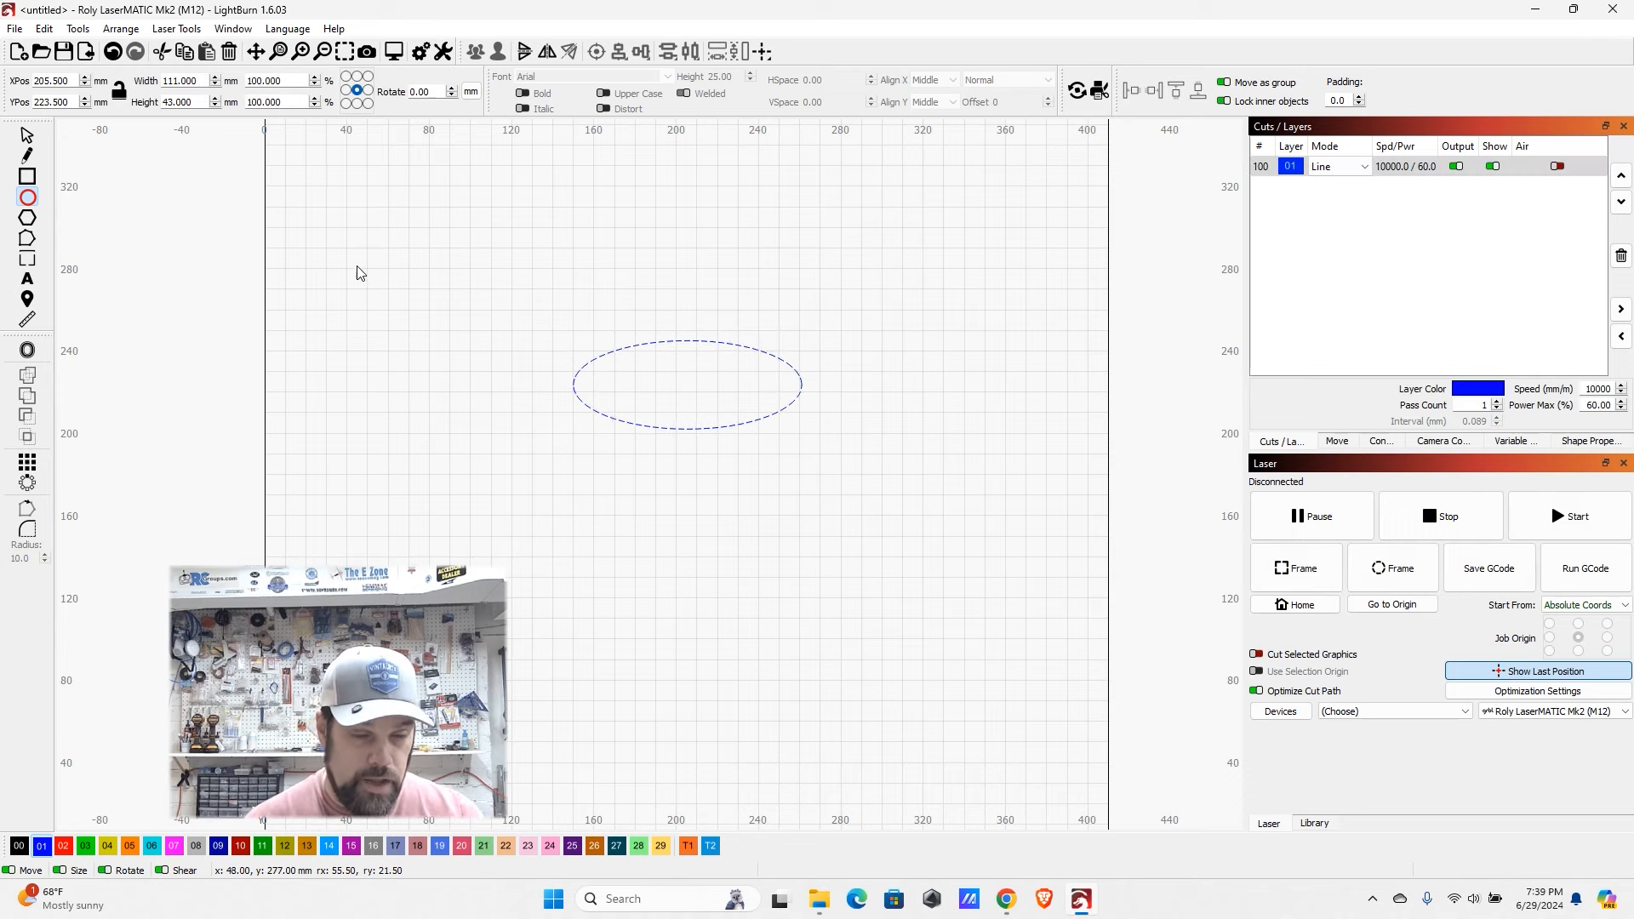
{"action": "key", "text": "Escape"}
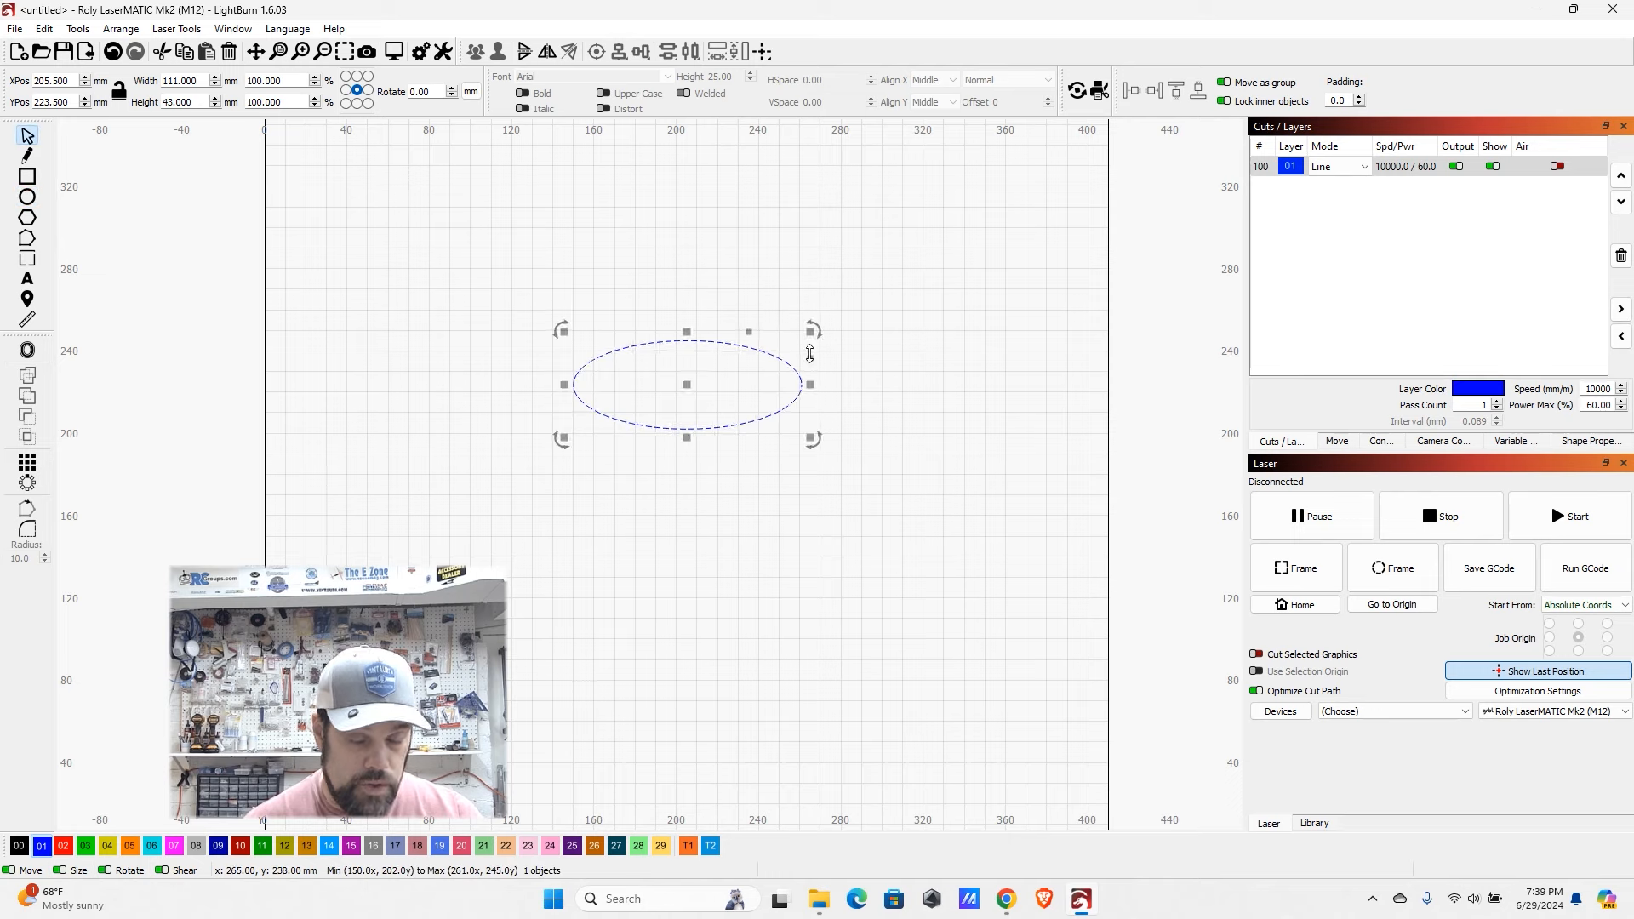
{"action": "left_click", "coordinate": [766, 303]}
{"action": "left_click_drag", "start_coordinate": [511, 274], "coordinate": [940, 522]}
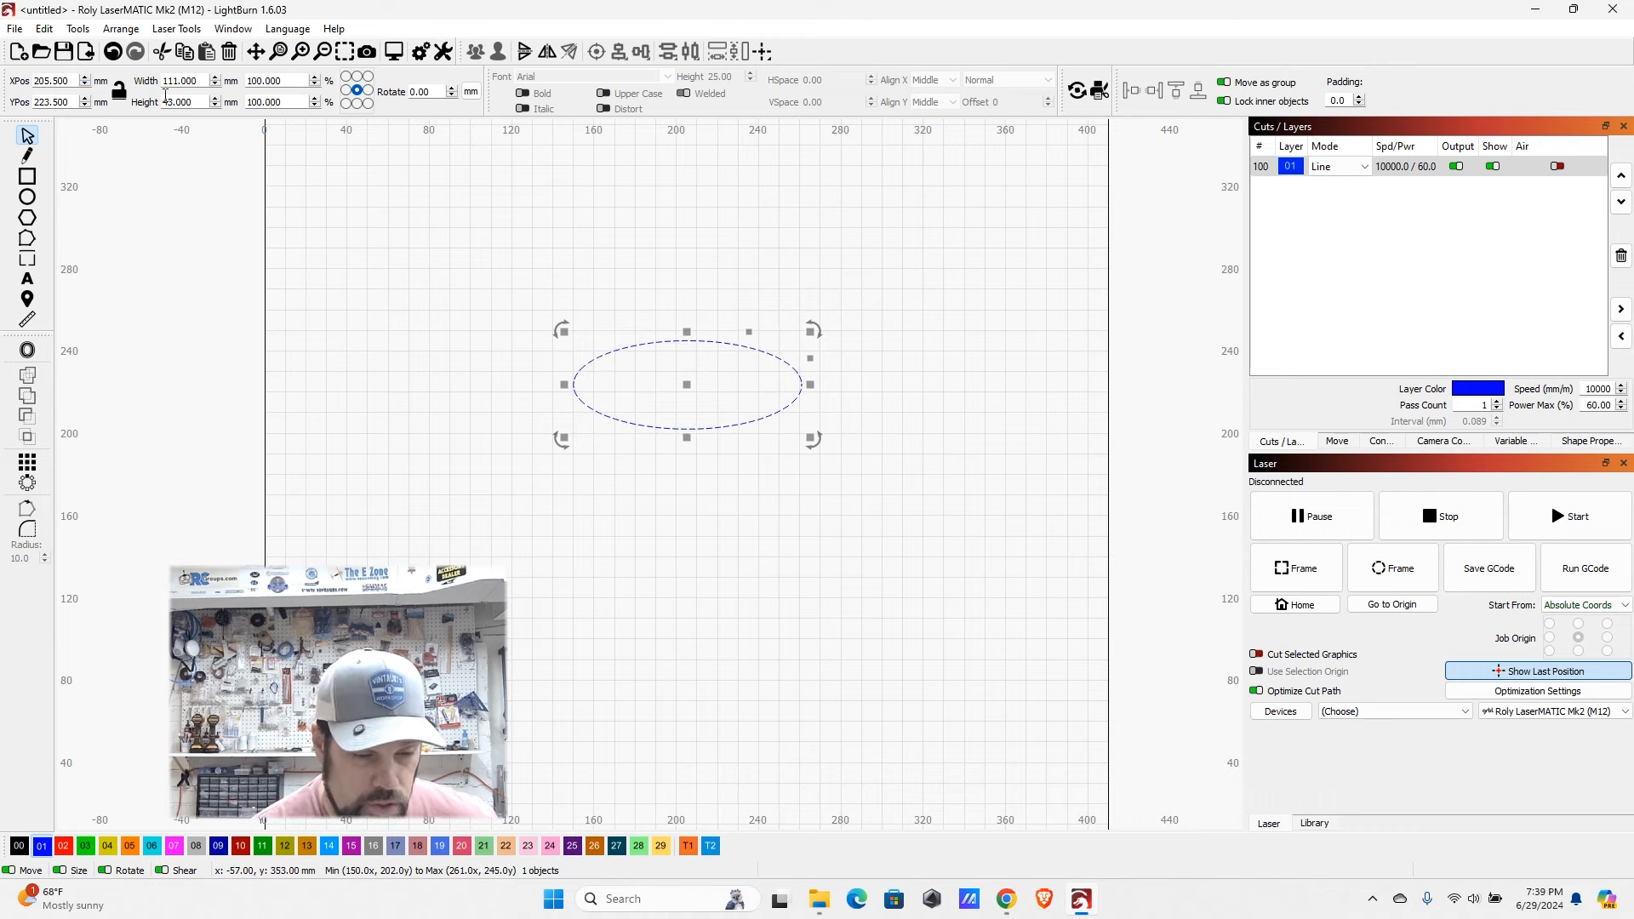
- Lock the ellipse's width-to-height ratio and set its width to 112 mm
{"action": "left_click", "coordinate": [120, 90]}
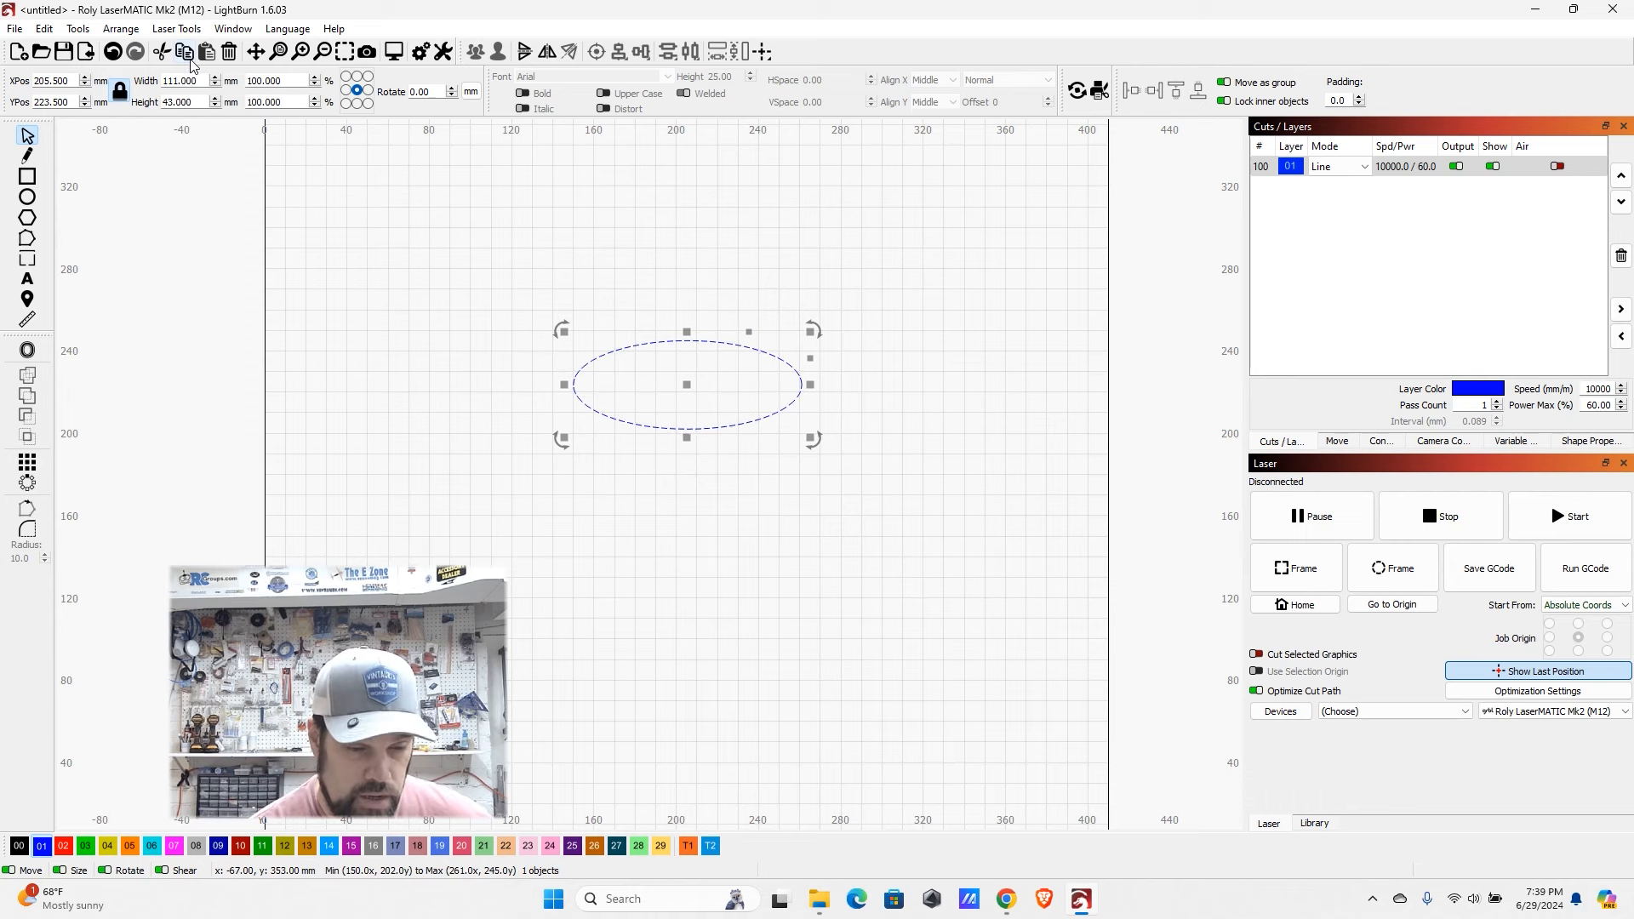
{"action": "scroll", "coordinate": [195, 81], "scroll_direction": "up", "scroll_amount": 1}
{"action": "left_click", "coordinate": [192, 103]}
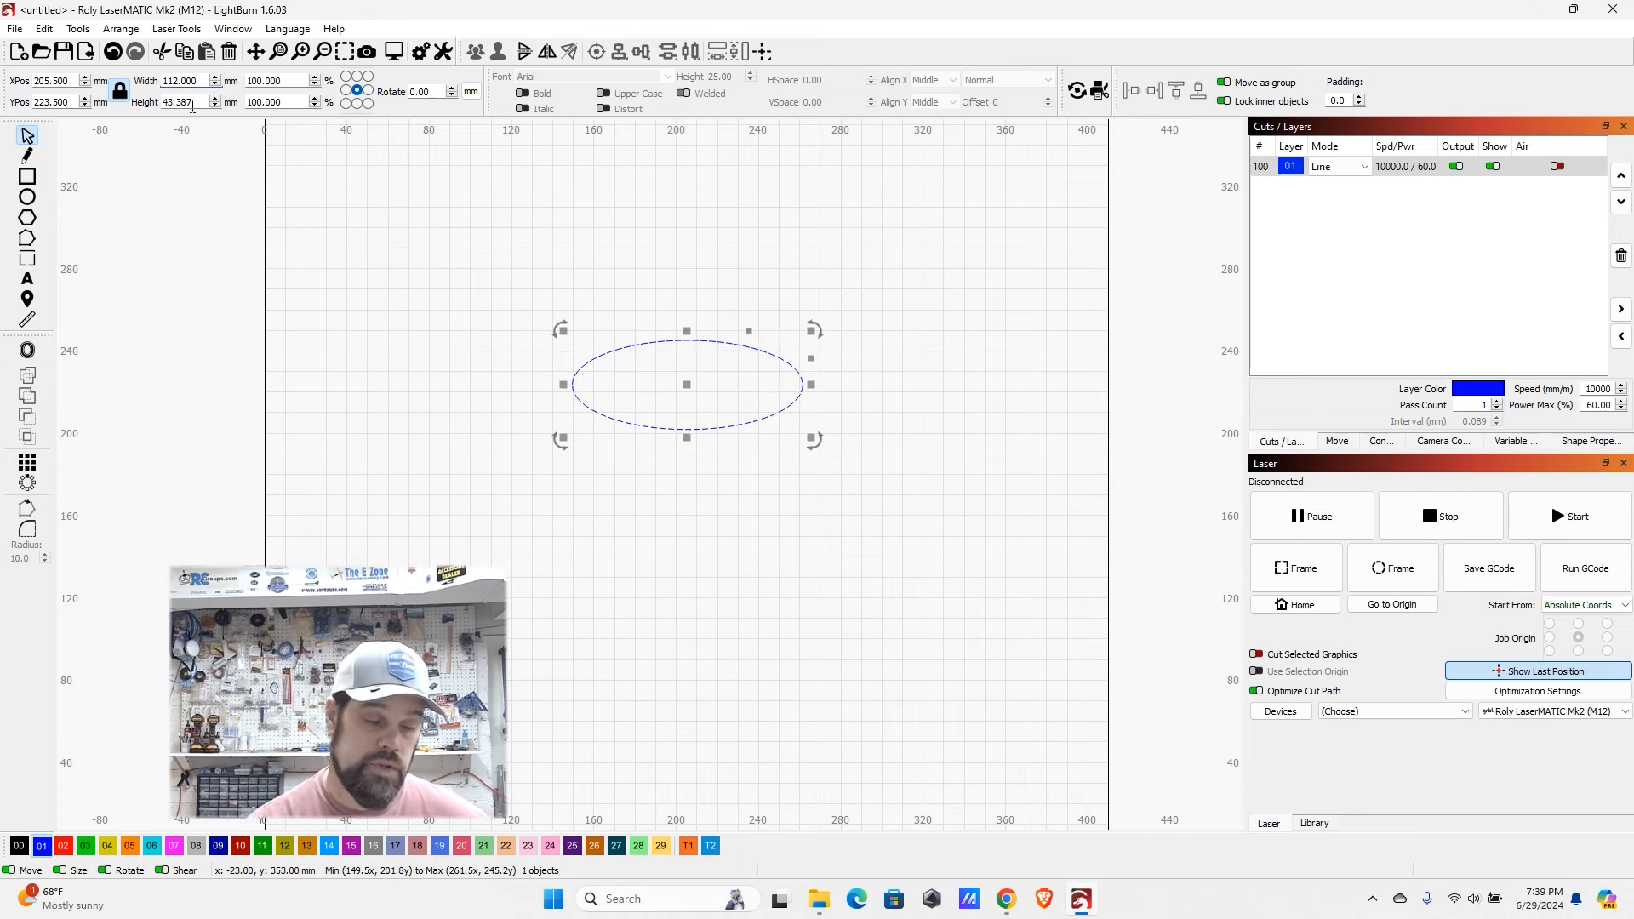
- Switch the units to inches and, with proportions locked, set the ellipse's height to 1.25 in, followed by its width to 3.25 in
{"action": "left_click", "coordinate": [471, 92]}
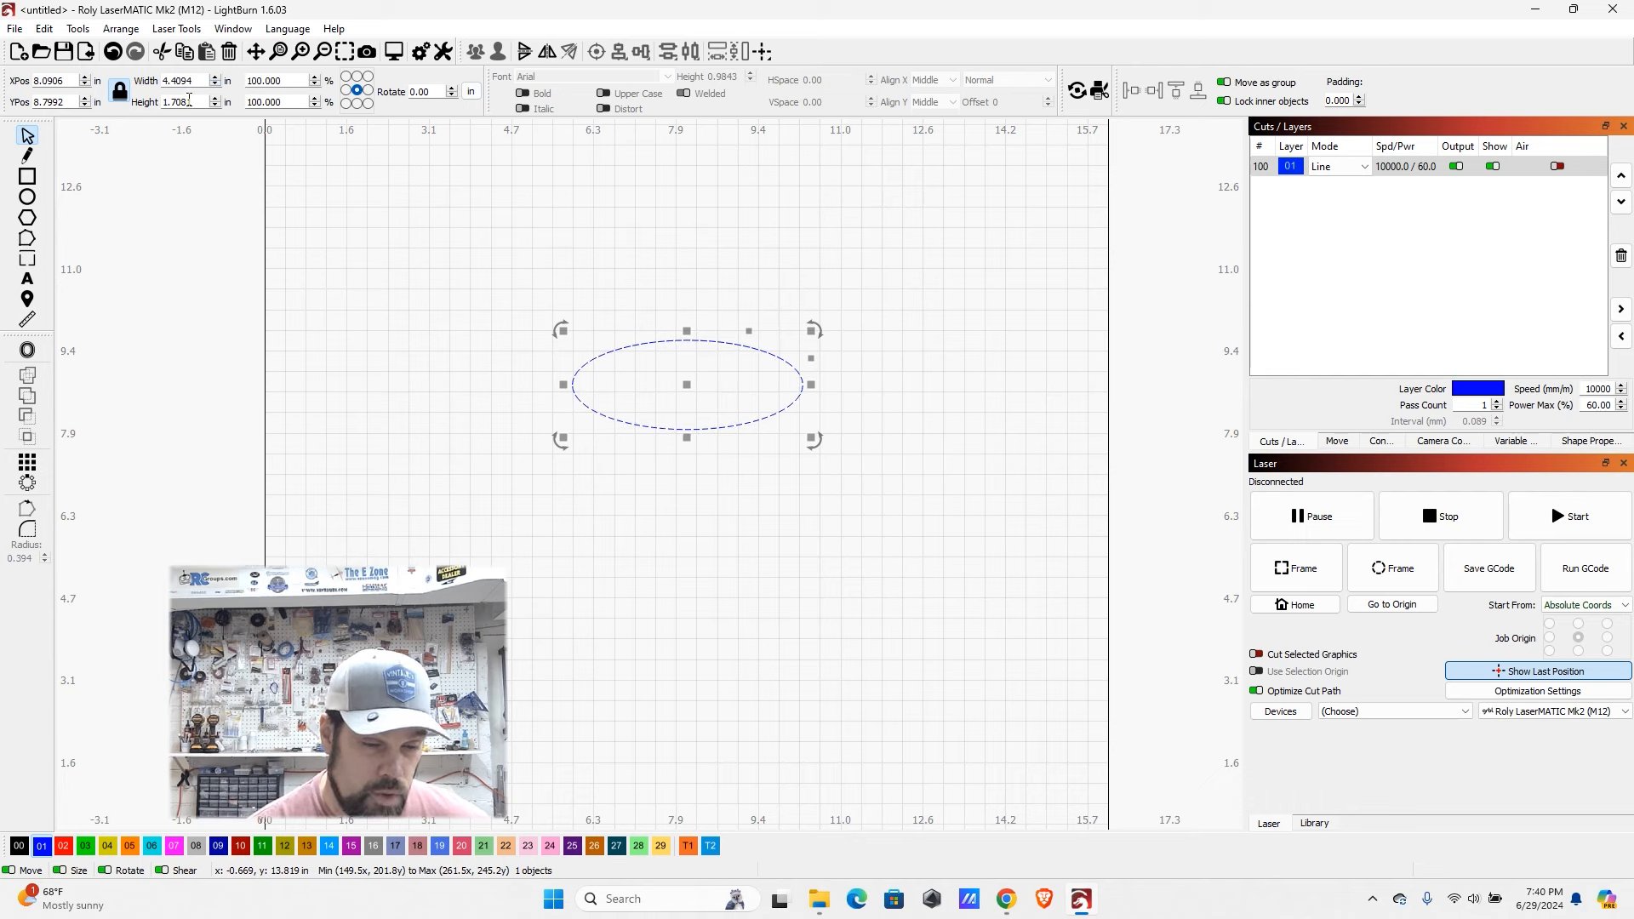
{"action": "left_click_drag", "start_coordinate": [196, 106], "coordinate": [160, 108]}
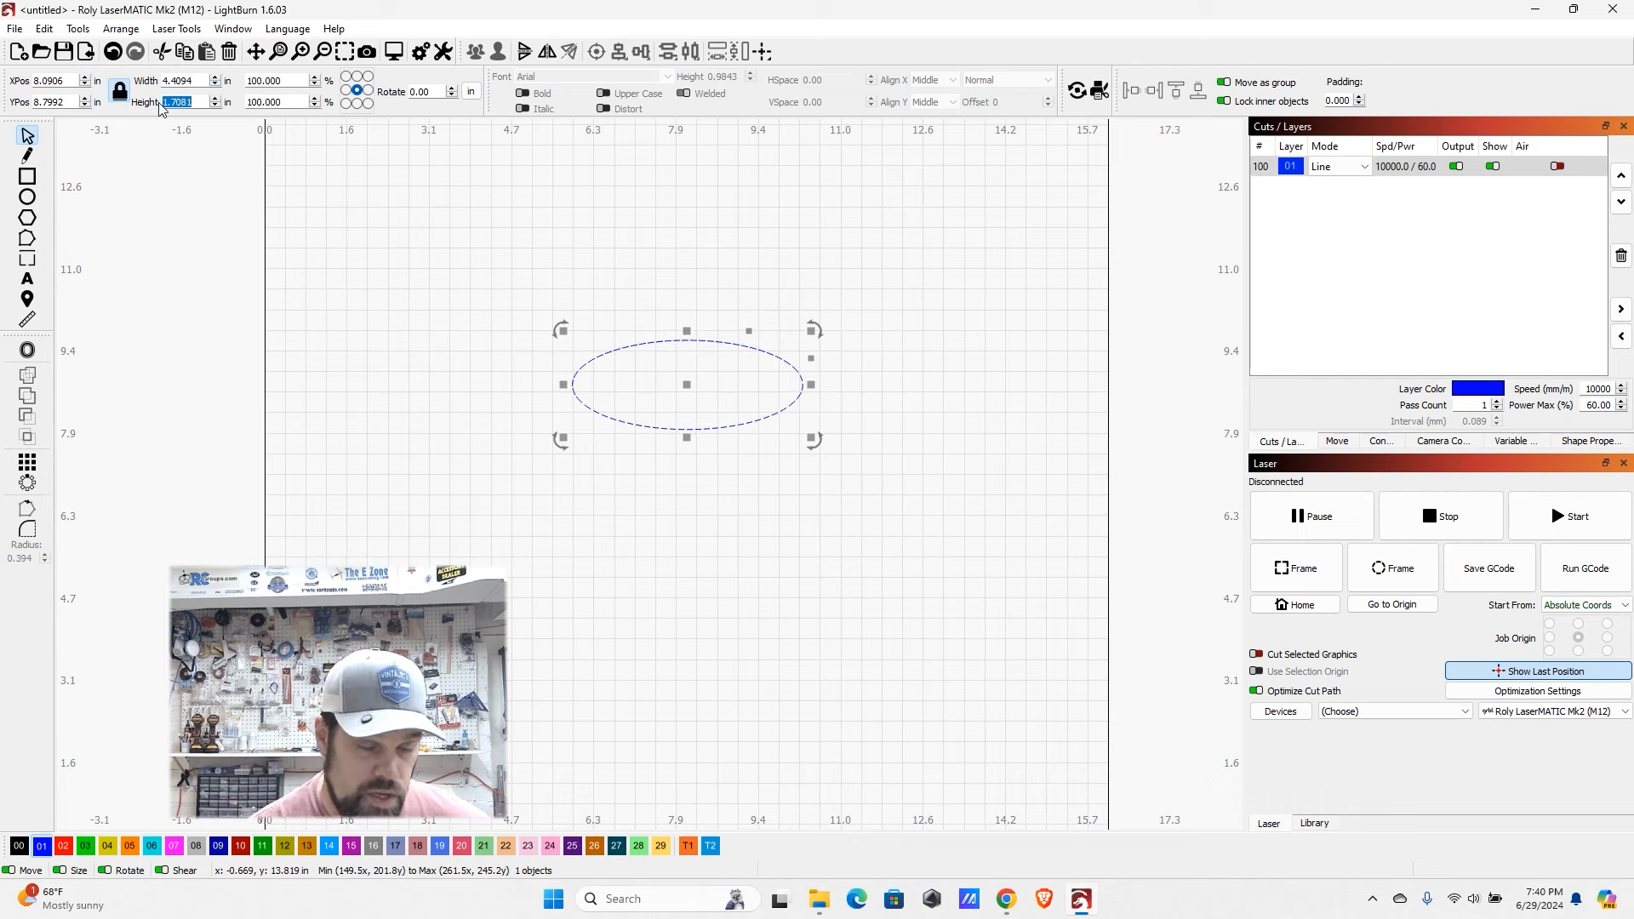
{"action": "type", "text": "1.25"}
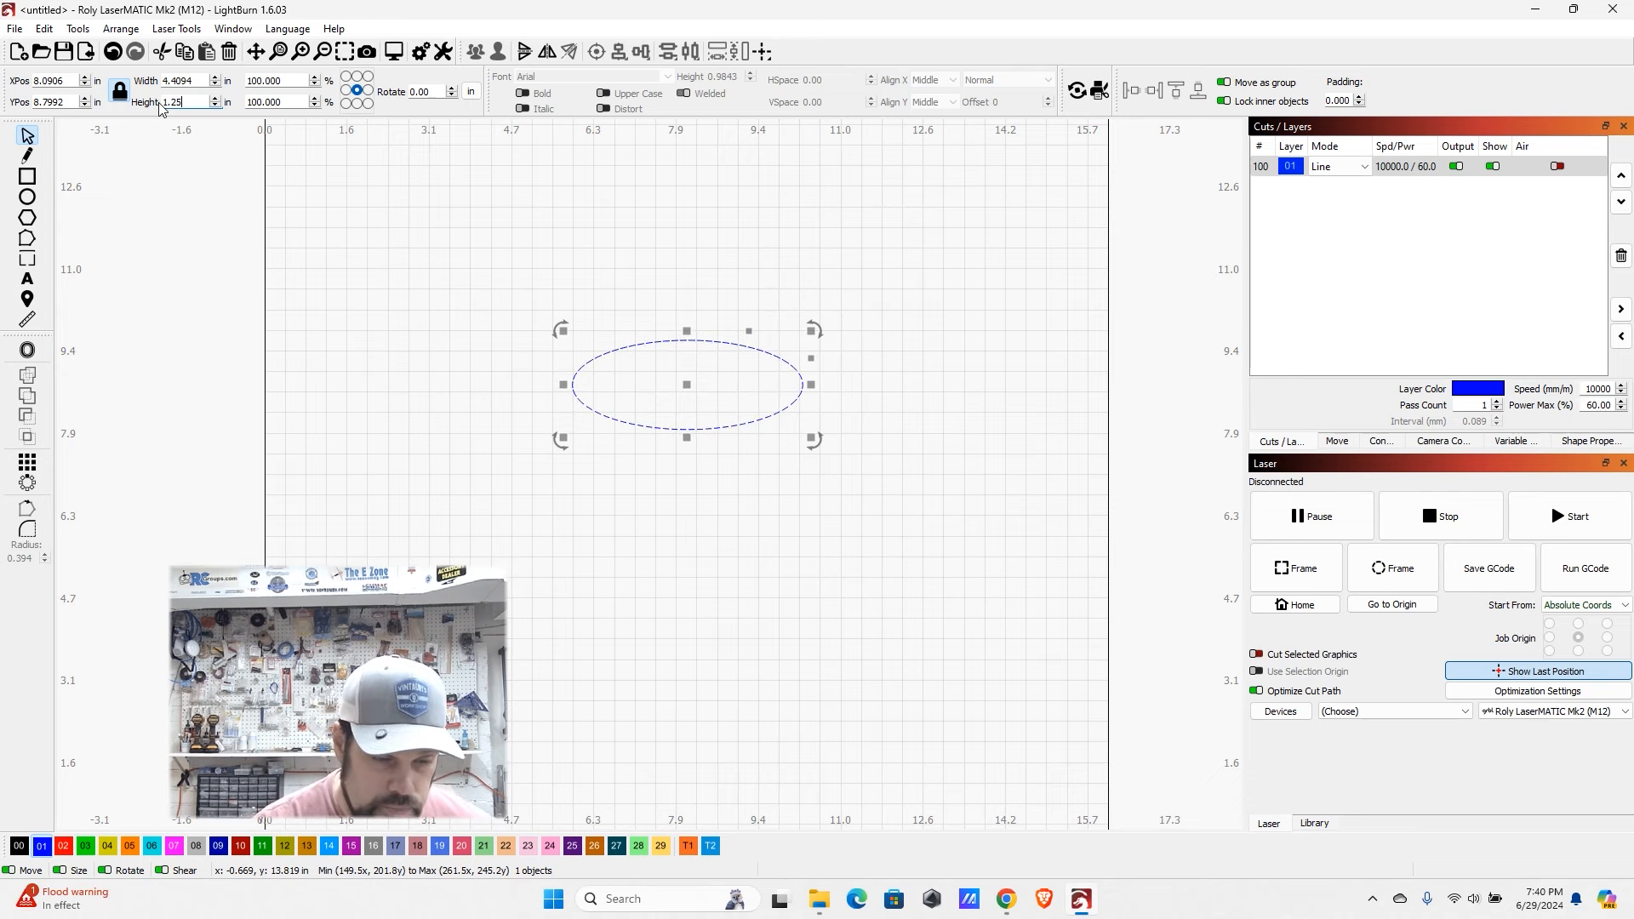
{"action": "key", "text": "Return"}
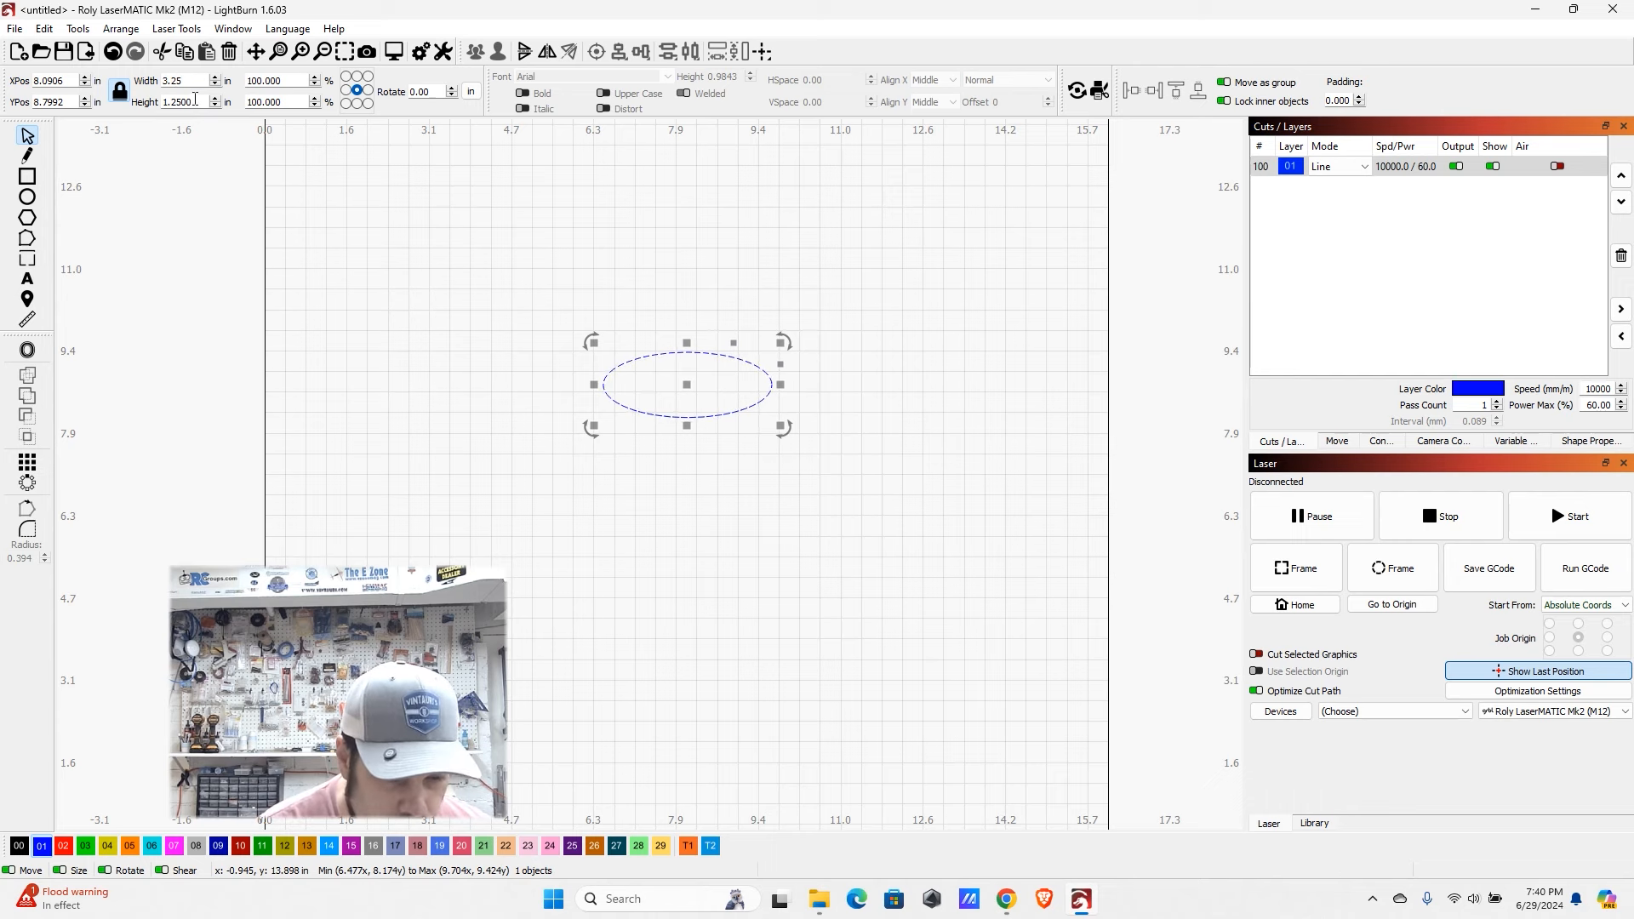
{"action": "key", "text": "Return"}
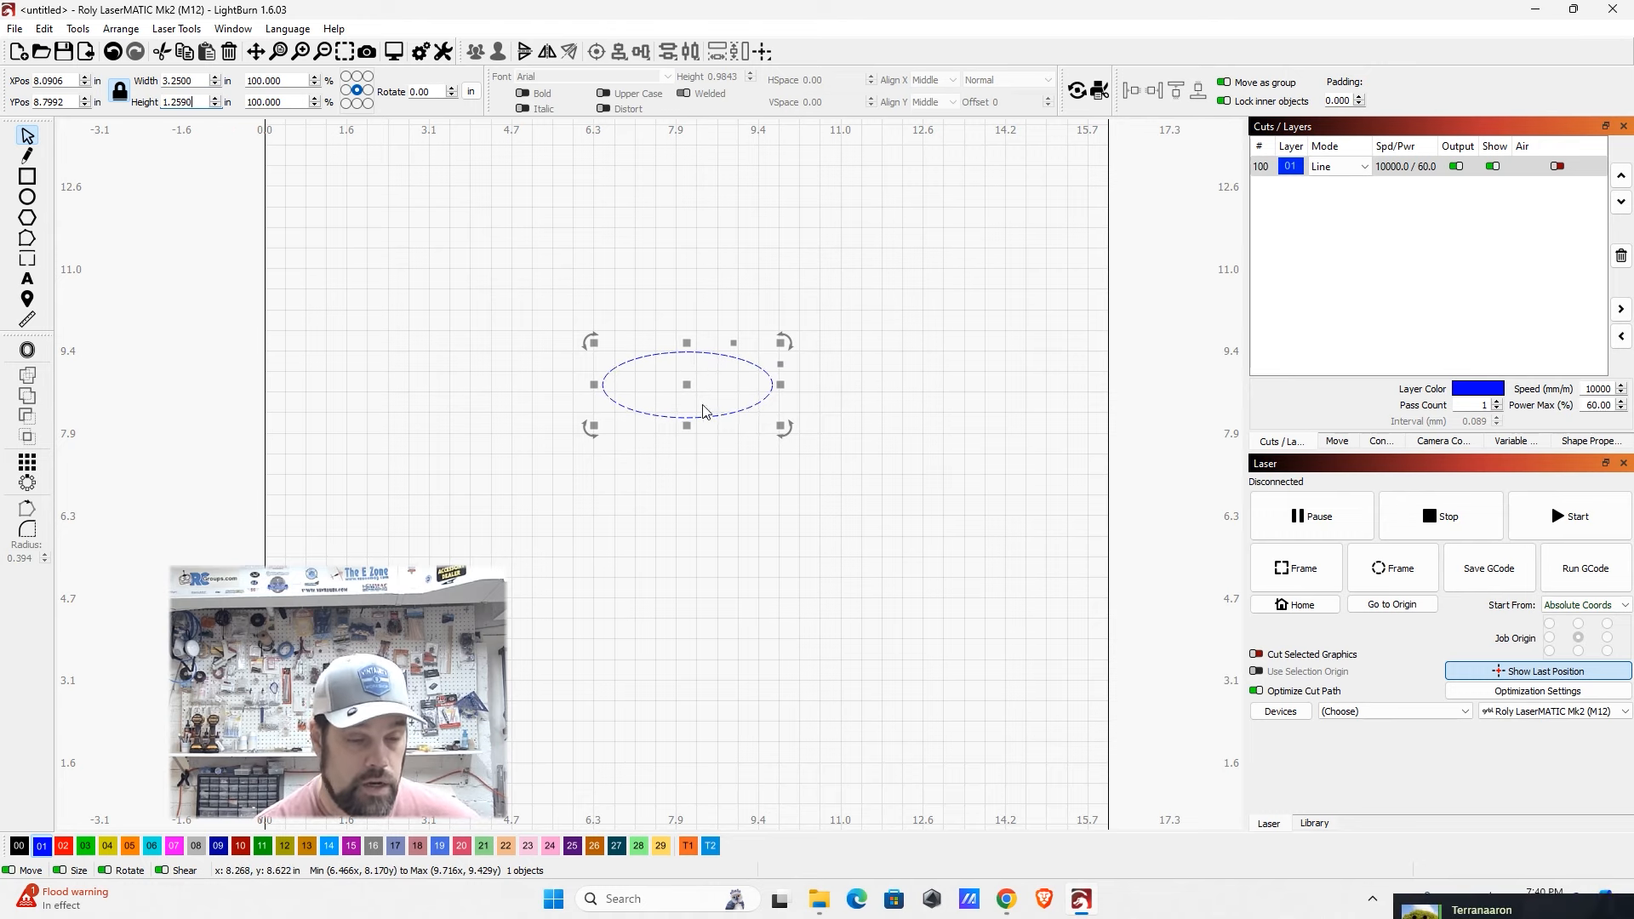
- Draw a small circle about 0.2 in across inside the left end of the ellipse on its horizontal centreline
{"action": "scroll", "coordinate": [739, 368], "scroll_direction": "up", "scroll_amount": 5}
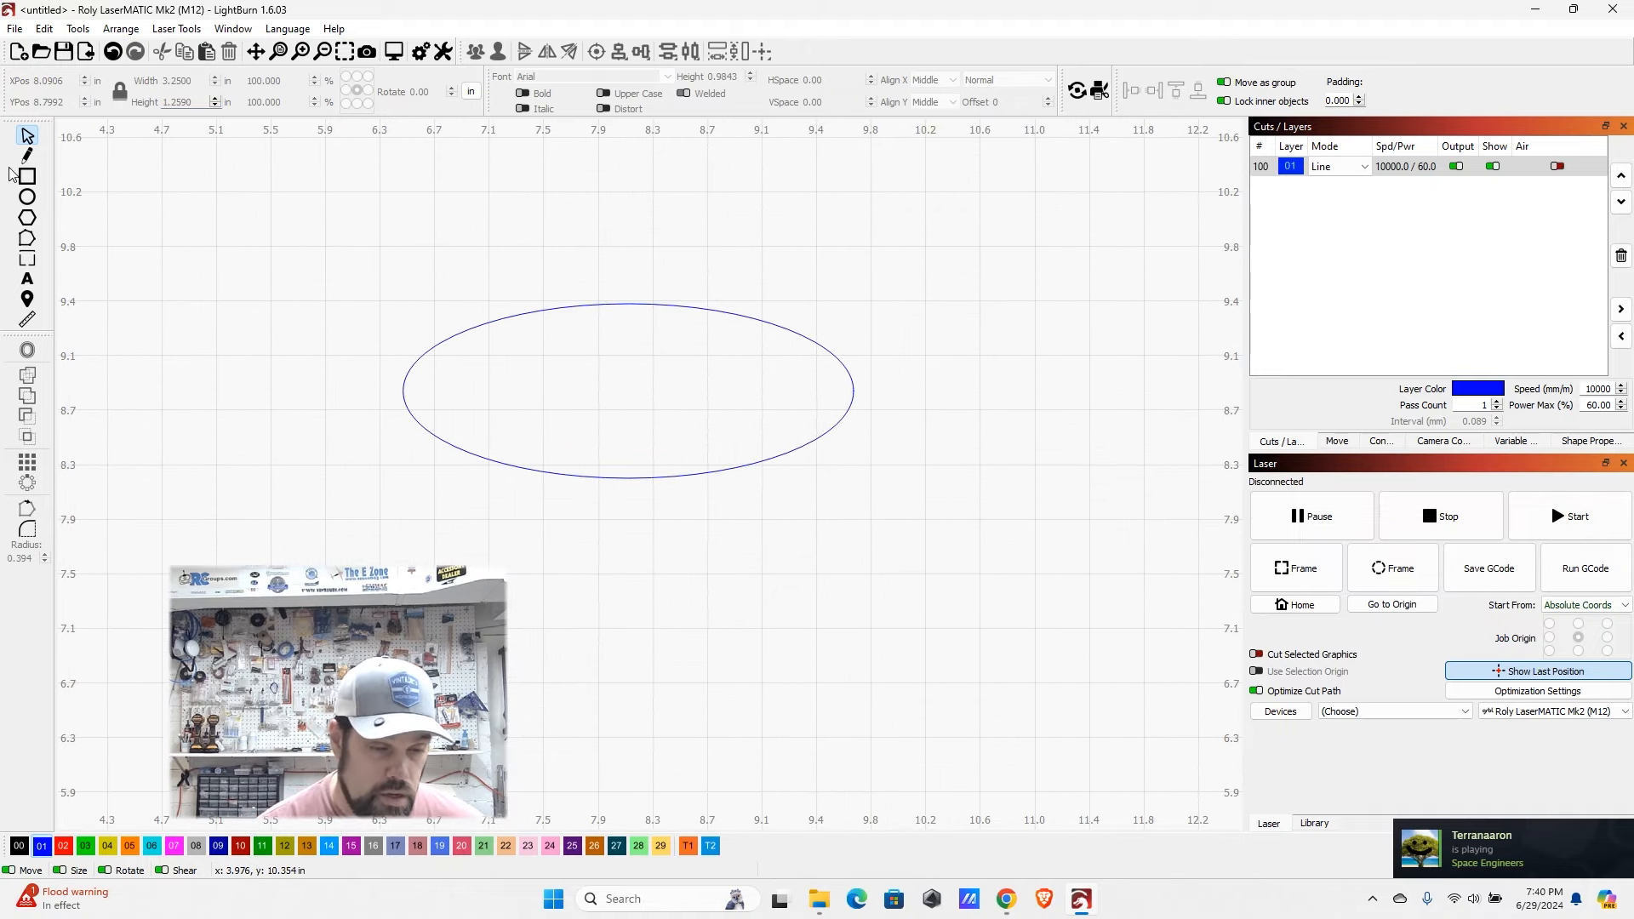
{"action": "left_click", "coordinate": [30, 199]}
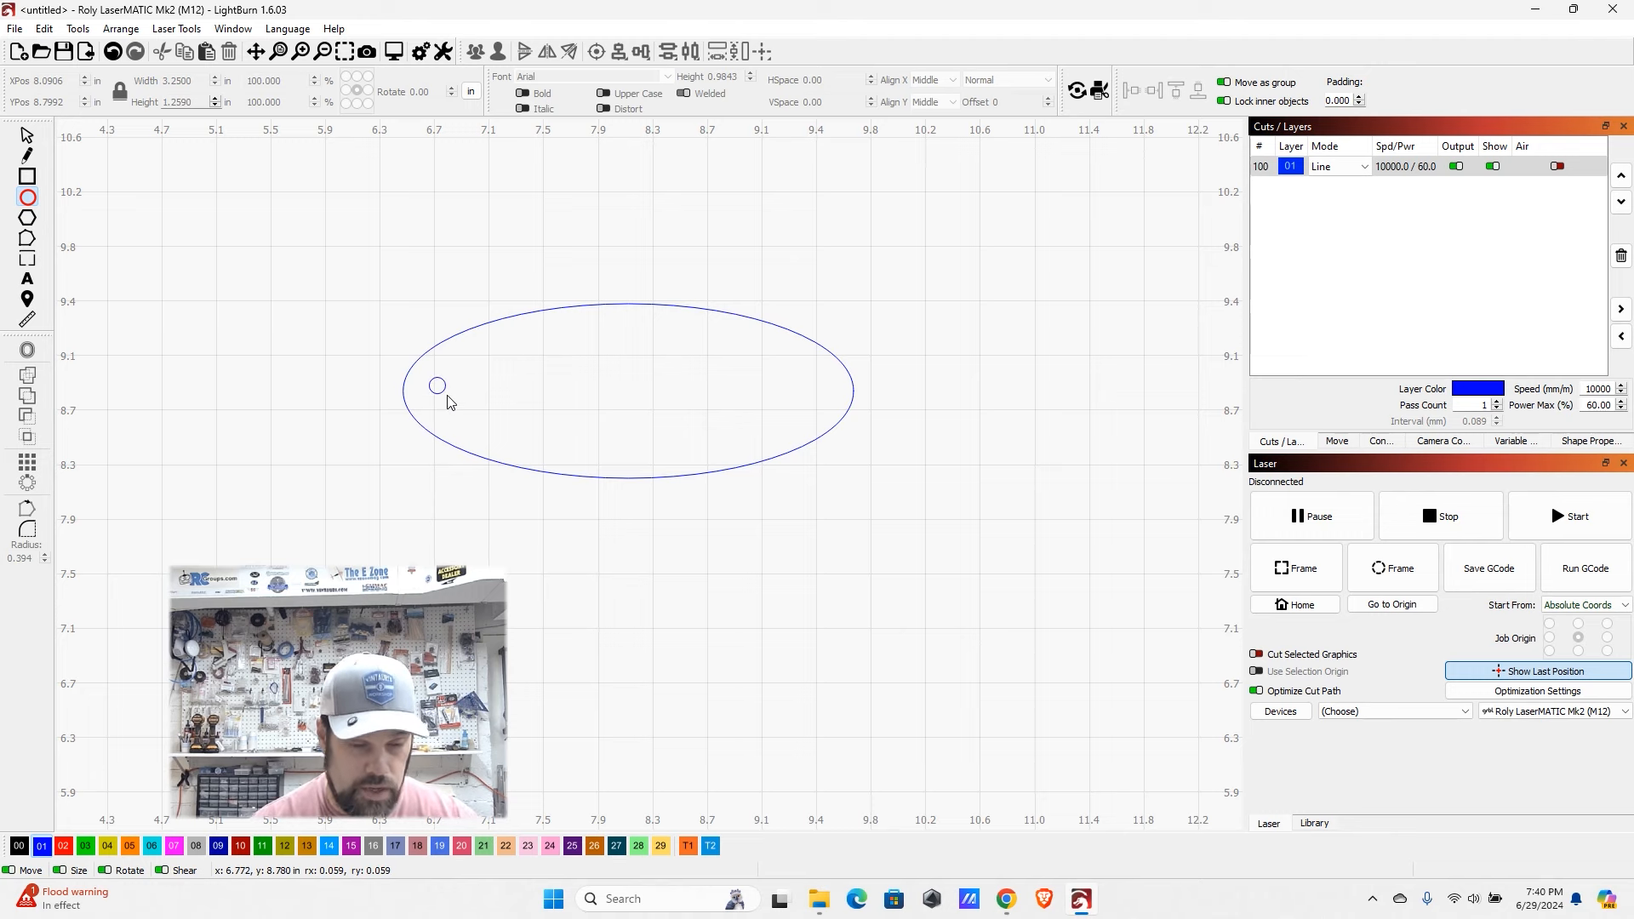
{"action": "mouse_move", "coordinate": [450, 402]}
{"action": "left_mouse_down"}
{"action": "mouse_move", "coordinate": [514, 466]}
{"action": "mouse_move", "coordinate": [458, 384]}
{"action": "mouse_move", "coordinate": [486, 427]}
{"action": "mouse_move", "coordinate": [474, 414]}
{"action": "mouse_move", "coordinate": [525, 387]}
{"action": "mouse_move", "coordinate": [598, 500]}
{"action": "mouse_move", "coordinate": [434, 347]}
{"action": "mouse_move", "coordinate": [496, 387]}
{"action": "mouse_move", "coordinate": [474, 412]}
{"action": "mouse_move", "coordinate": [458, 397]}
{"action": "left_mouse_up"}
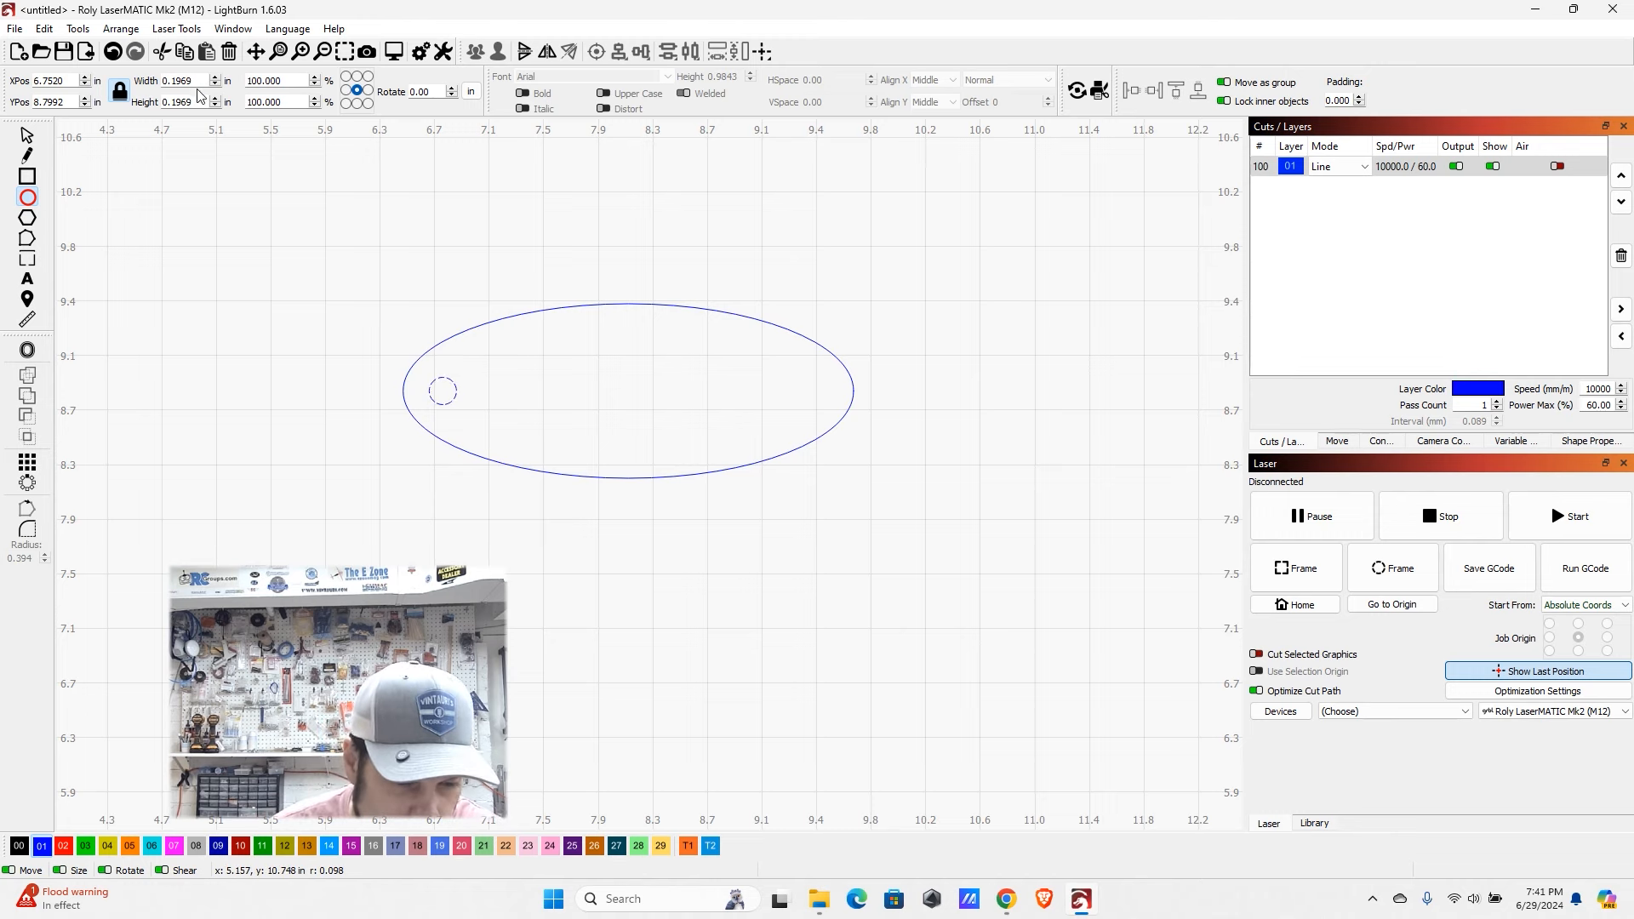
- Set the small circle's width to 0.125 in with proportions locked, followed by 0.15 in
{"action": "left_click_drag", "start_coordinate": [200, 78], "coordinate": [181, 77]}
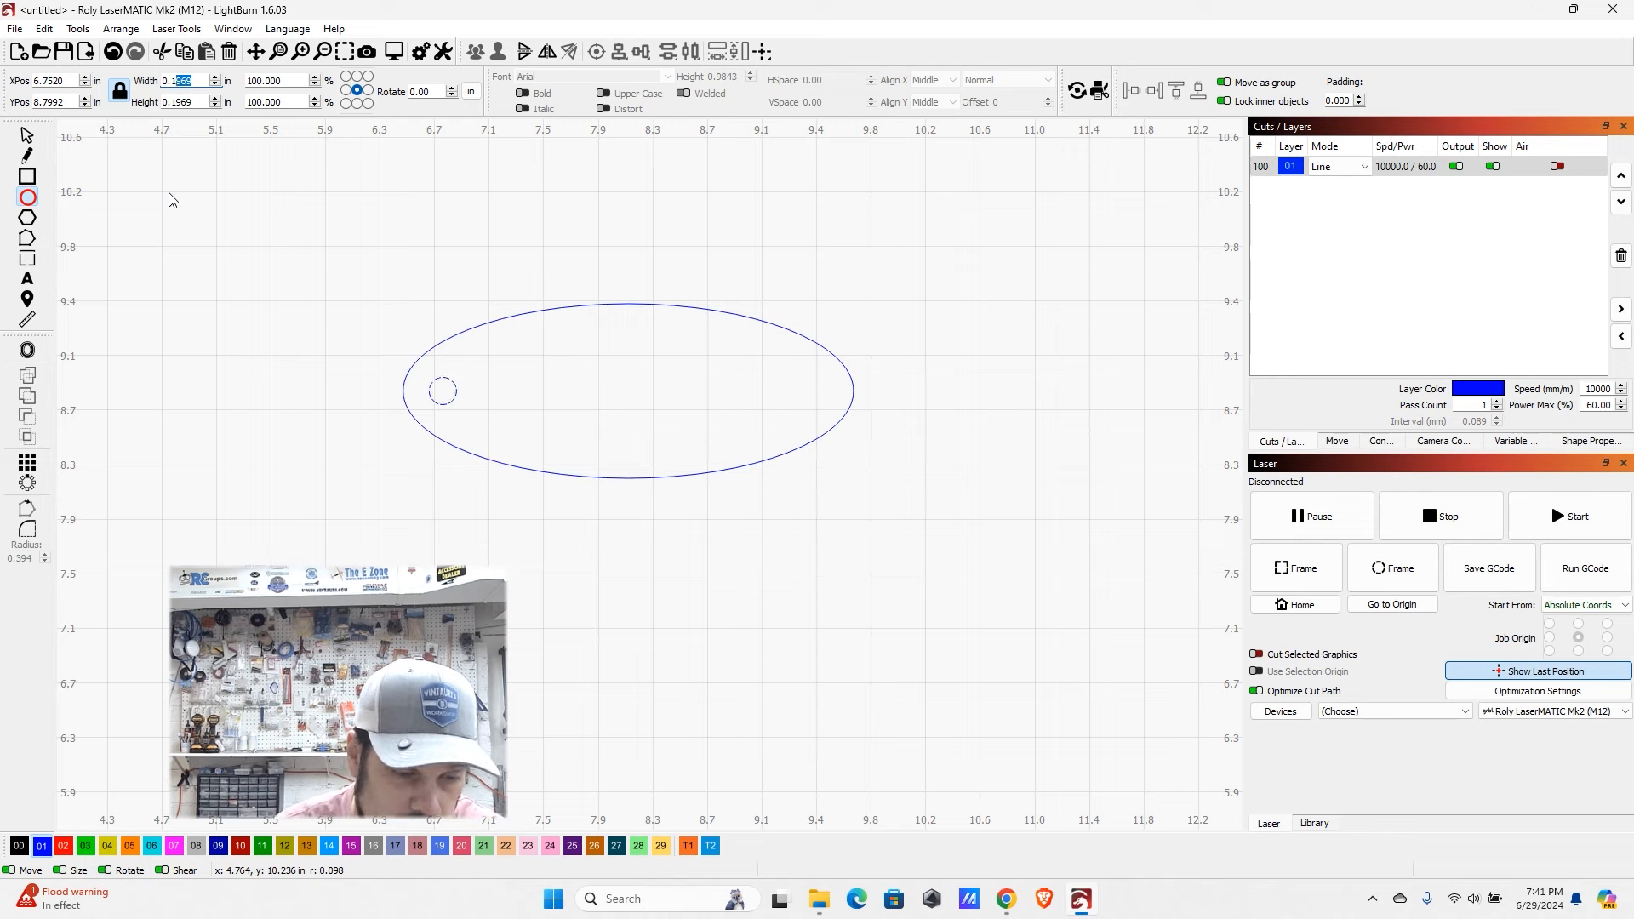
{"action": "type", "text": "250"}
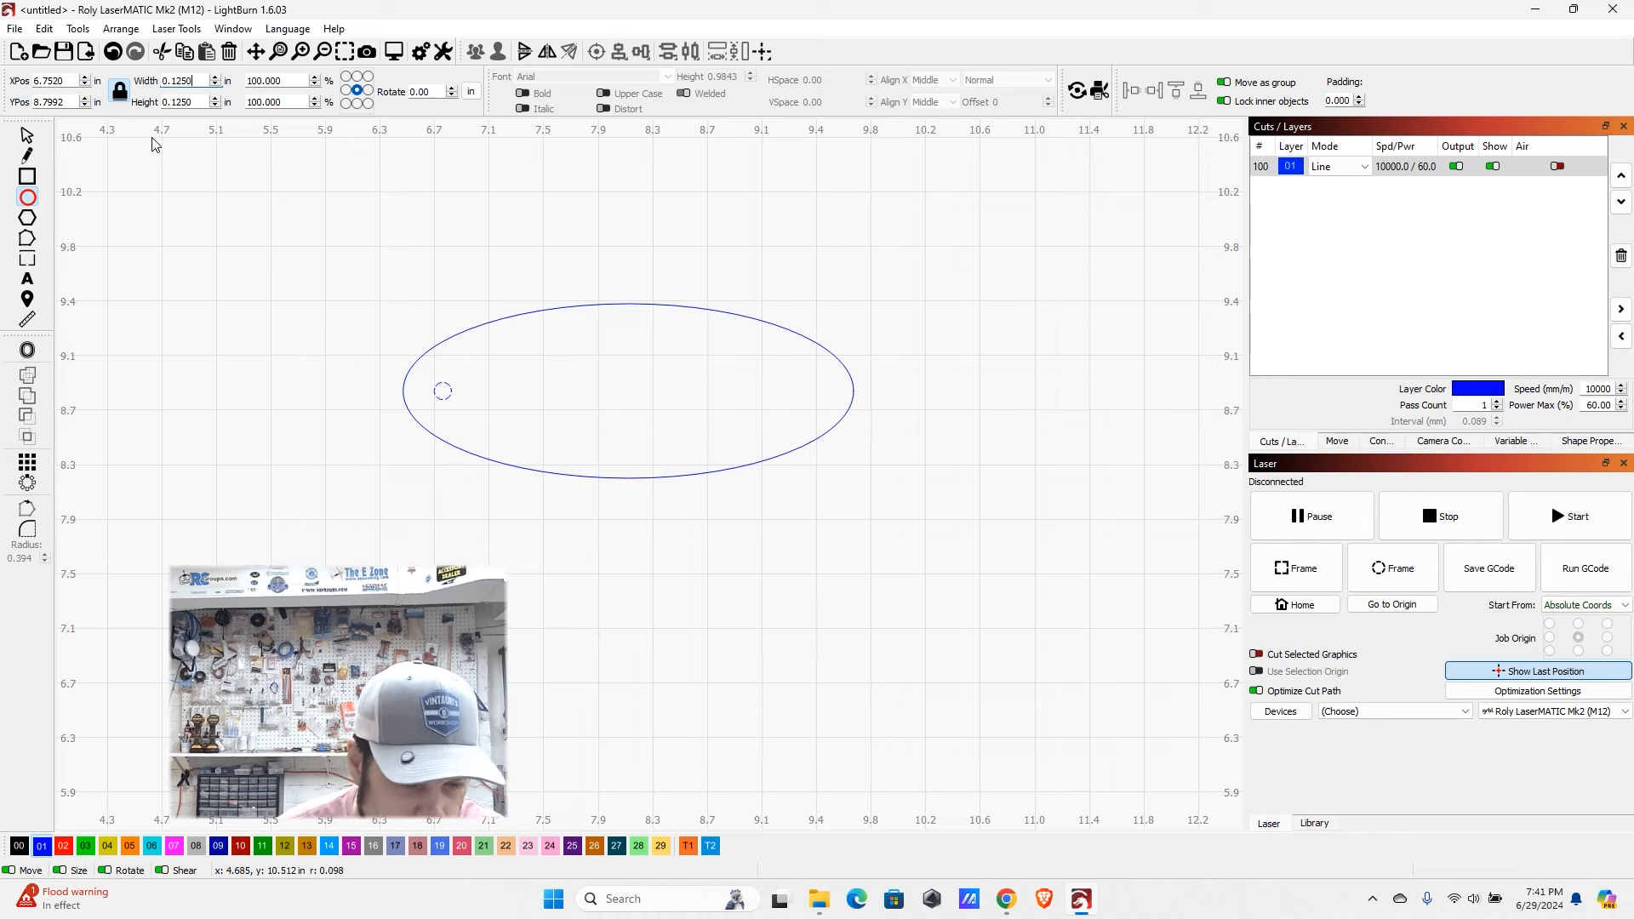
{"action": "left_click_drag", "start_coordinate": [194, 80], "coordinate": [181, 80]}
{"action": "type", "text": "5"}
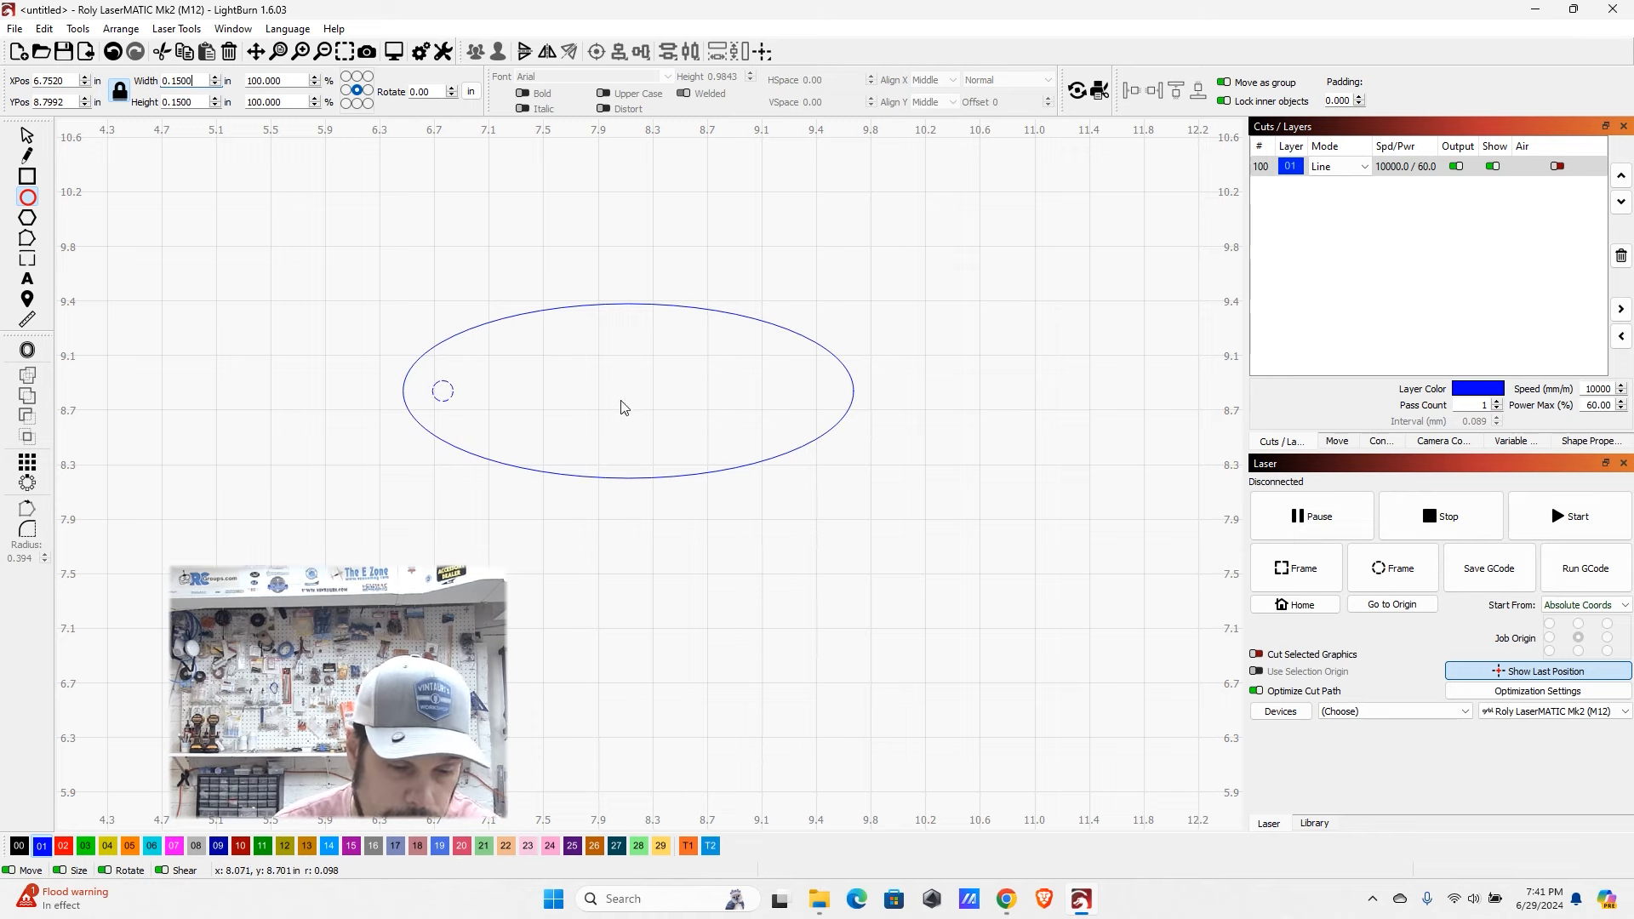
{"action": "scroll", "coordinate": [428, 424], "scroll_direction": "up", "scroll_amount": 1}
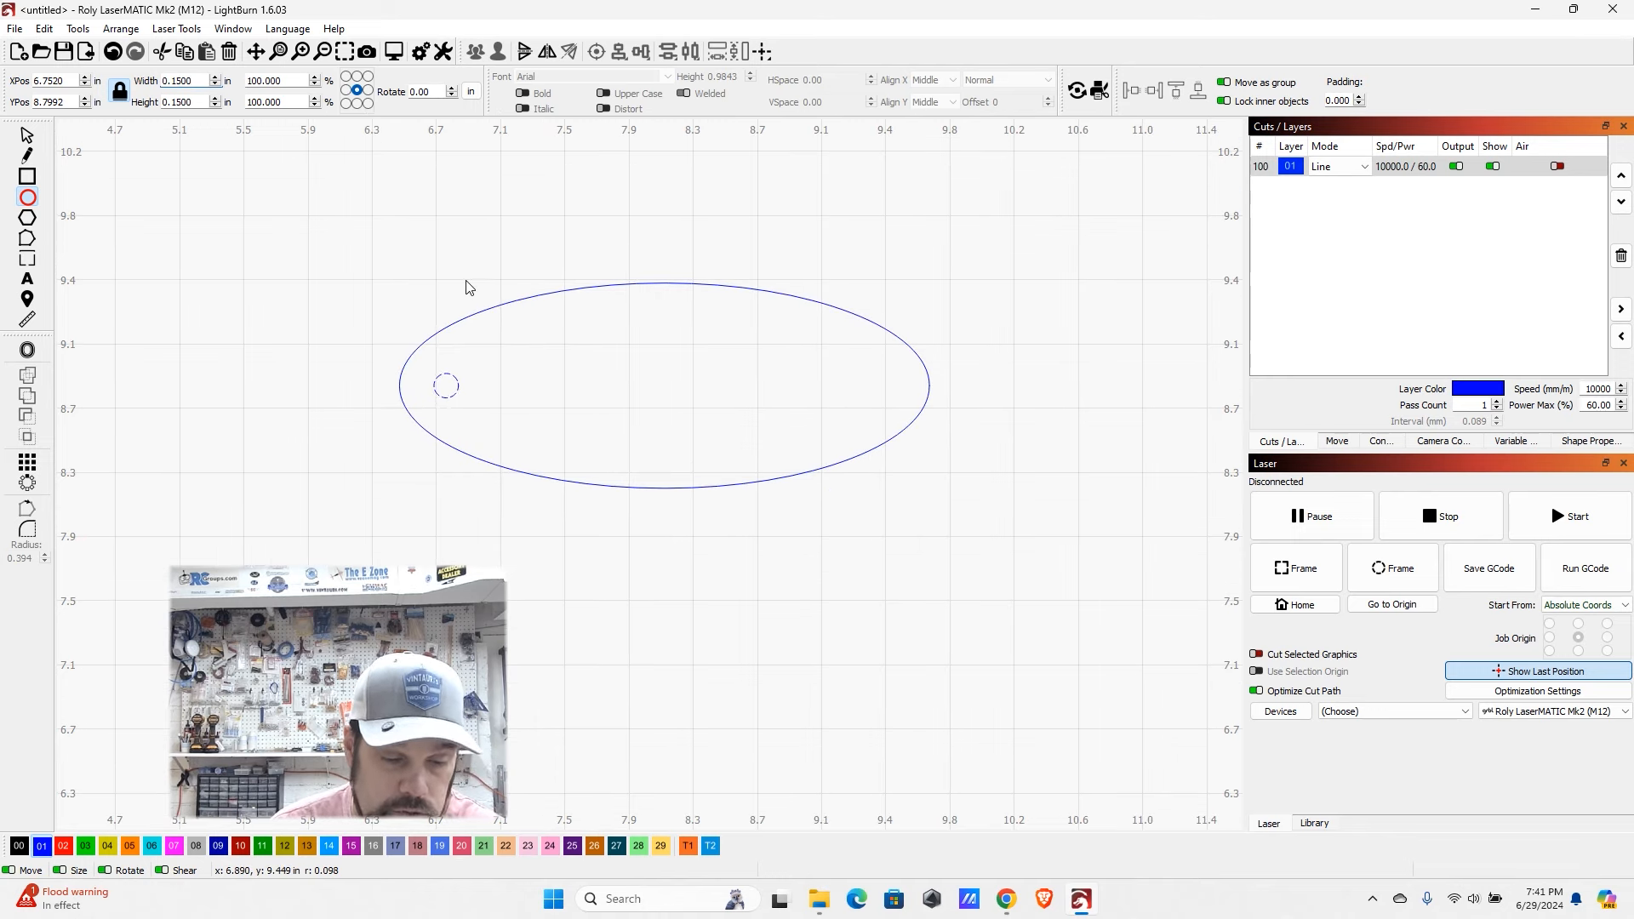
- Select the ellipse and the small circle together, align them with Align H-Center, and deselect them
{"action": "left_click", "coordinate": [27, 136]}
{"action": "left_click", "coordinate": [474, 255]}
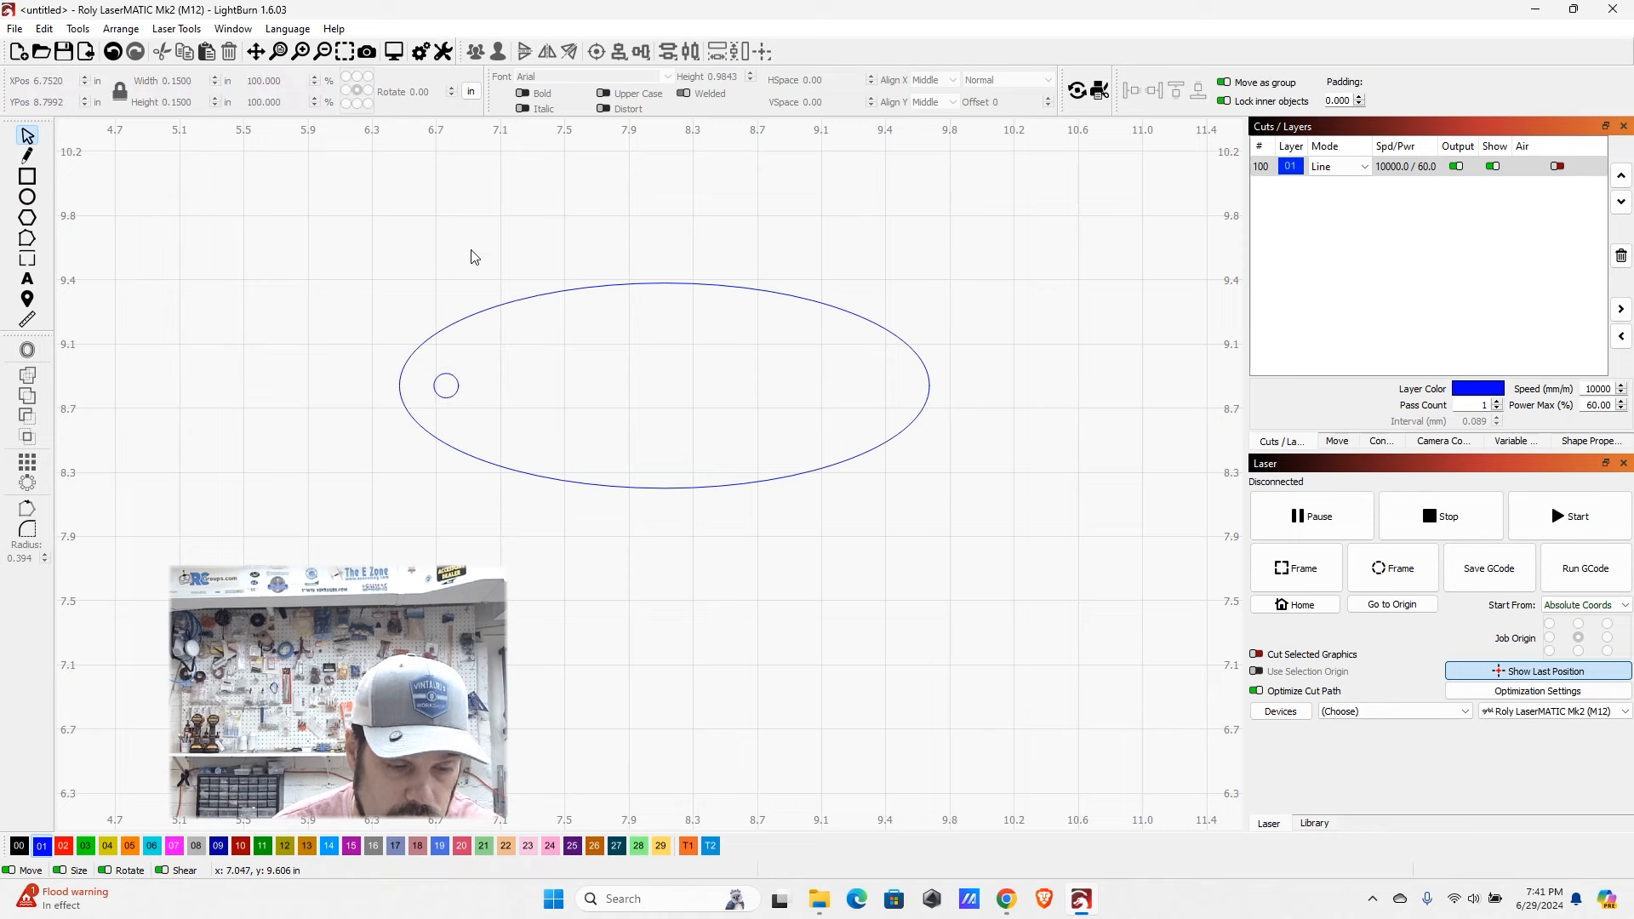
{"action": "left_click_drag", "start_coordinate": [323, 228], "coordinate": [1074, 553]}
{"action": "right_click", "coordinate": [1140, 556]}
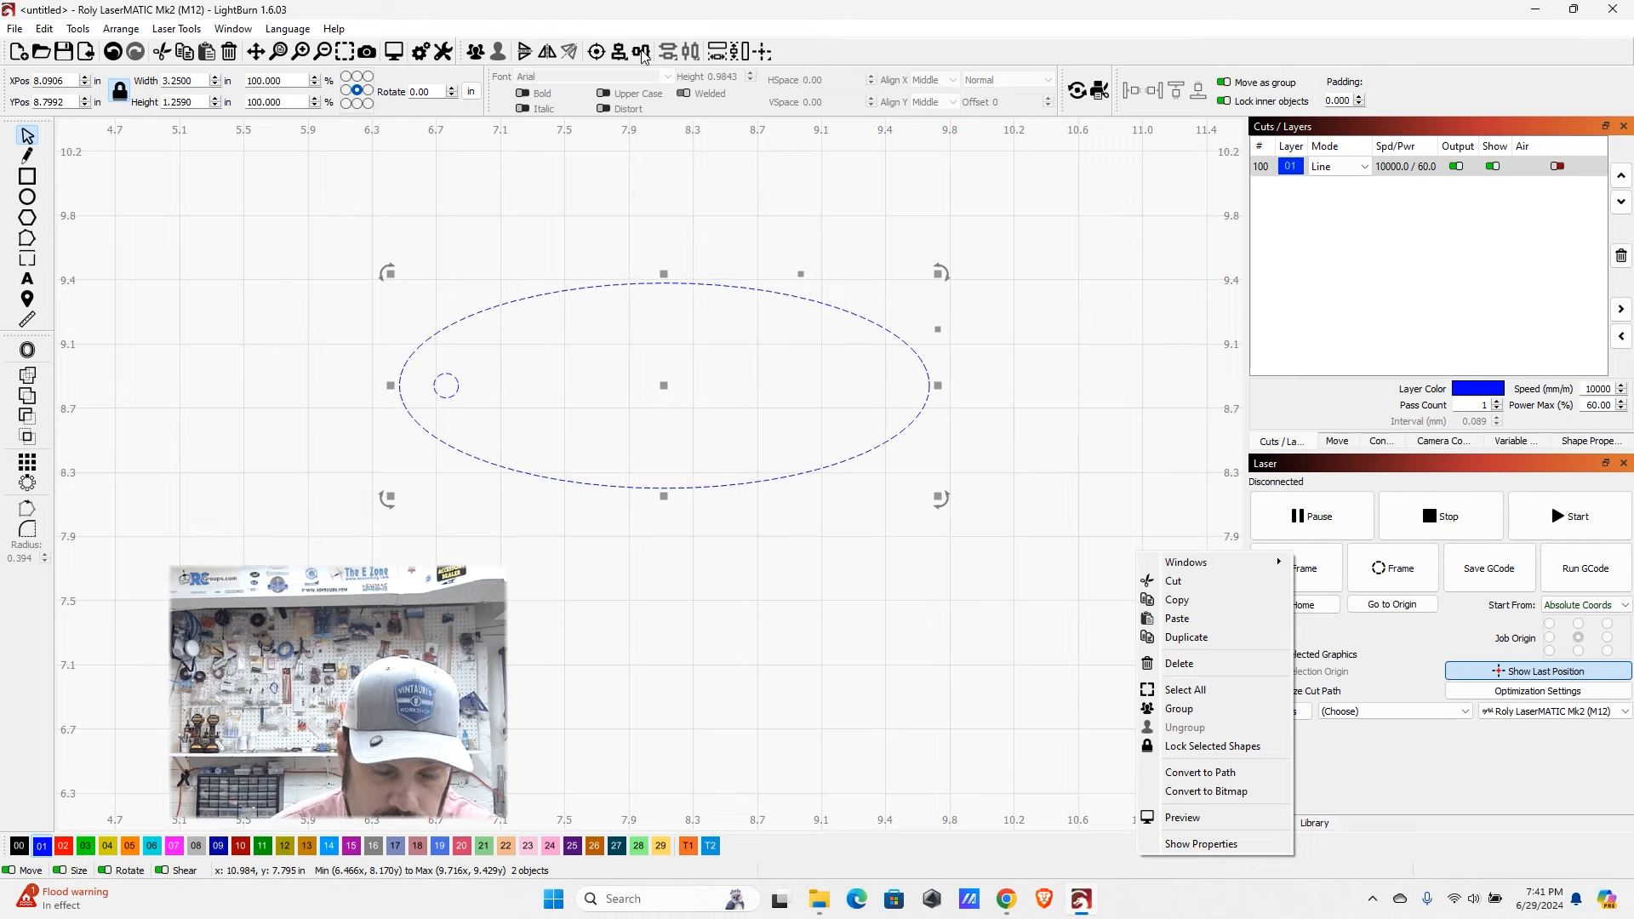
{"action": "left_click", "coordinate": [643, 56]}
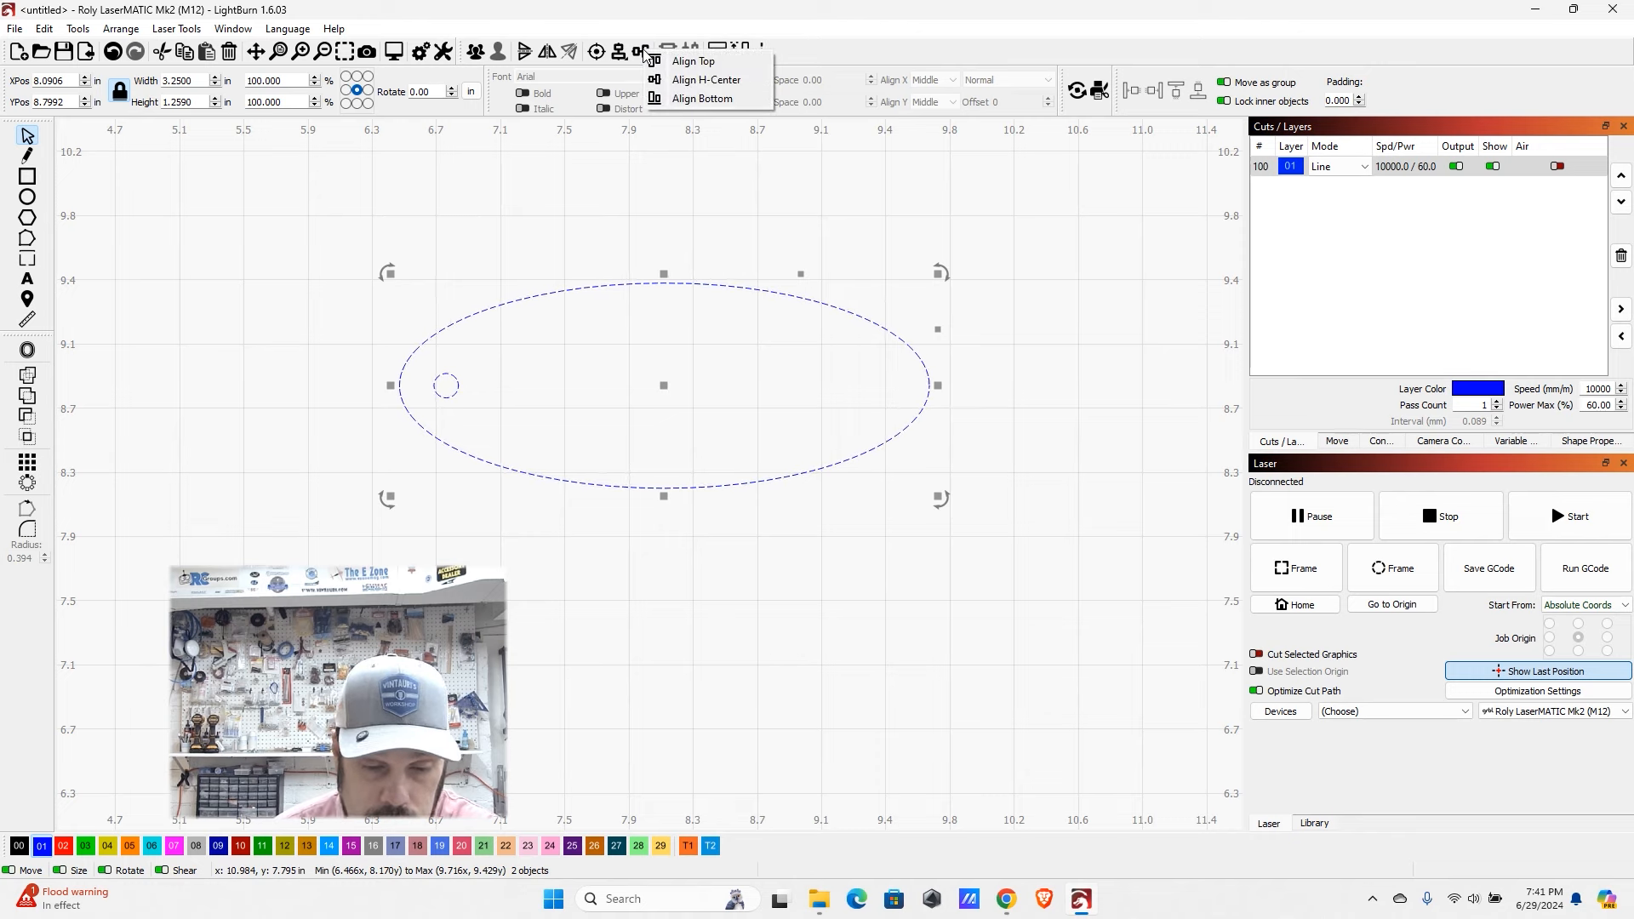
{"action": "left_click", "coordinate": [696, 79]}
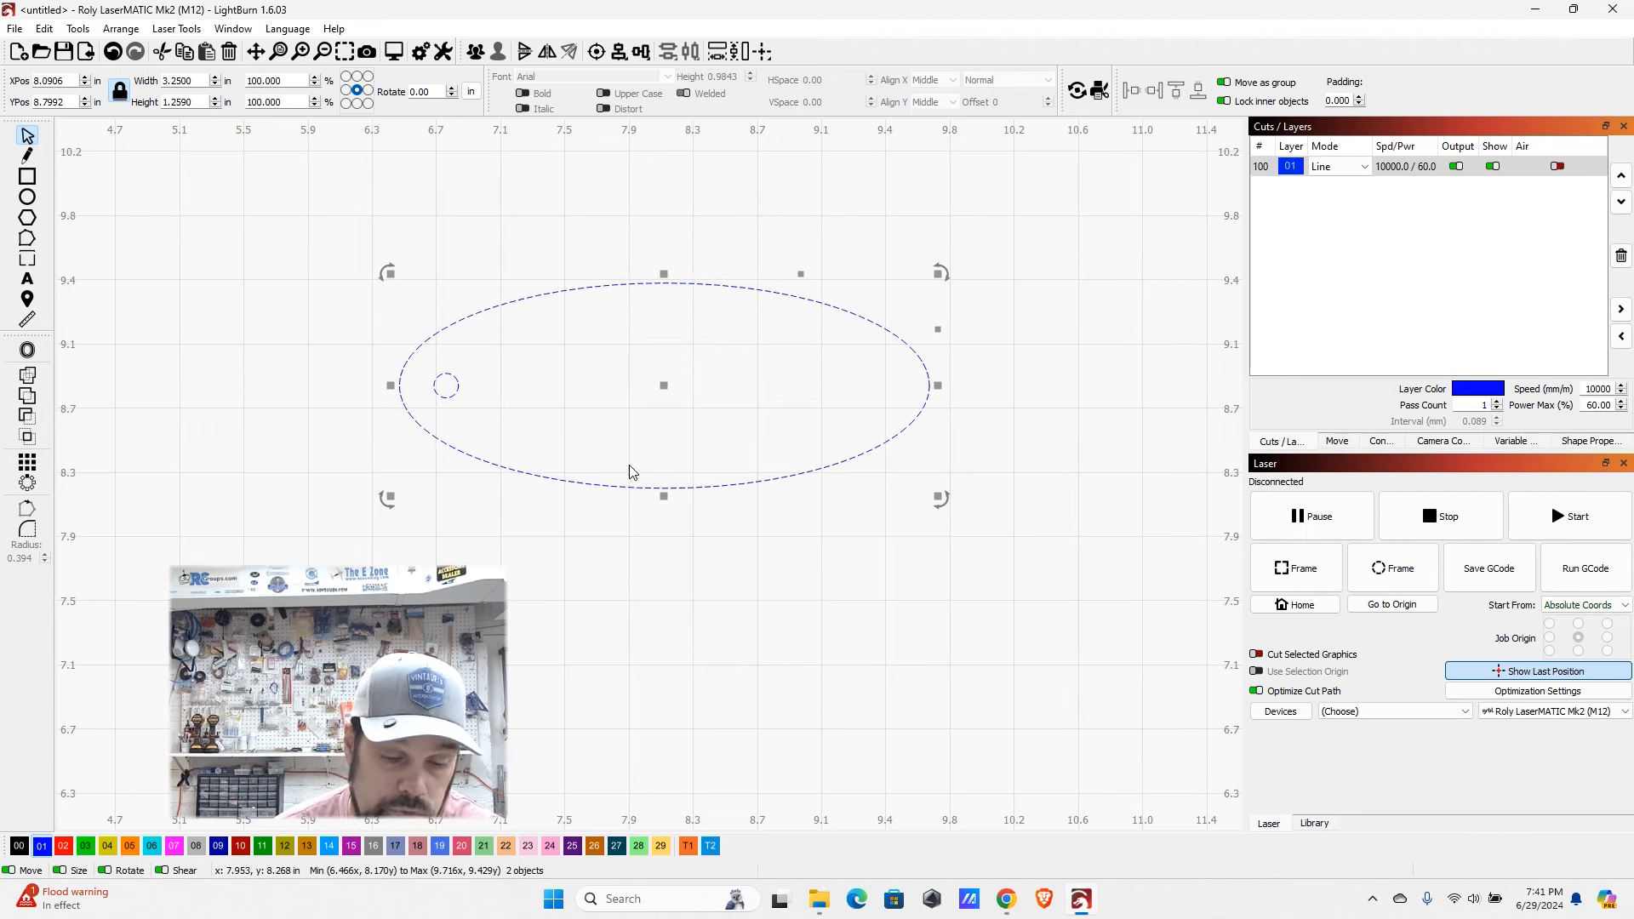
{"action": "left_click", "coordinate": [349, 367]}
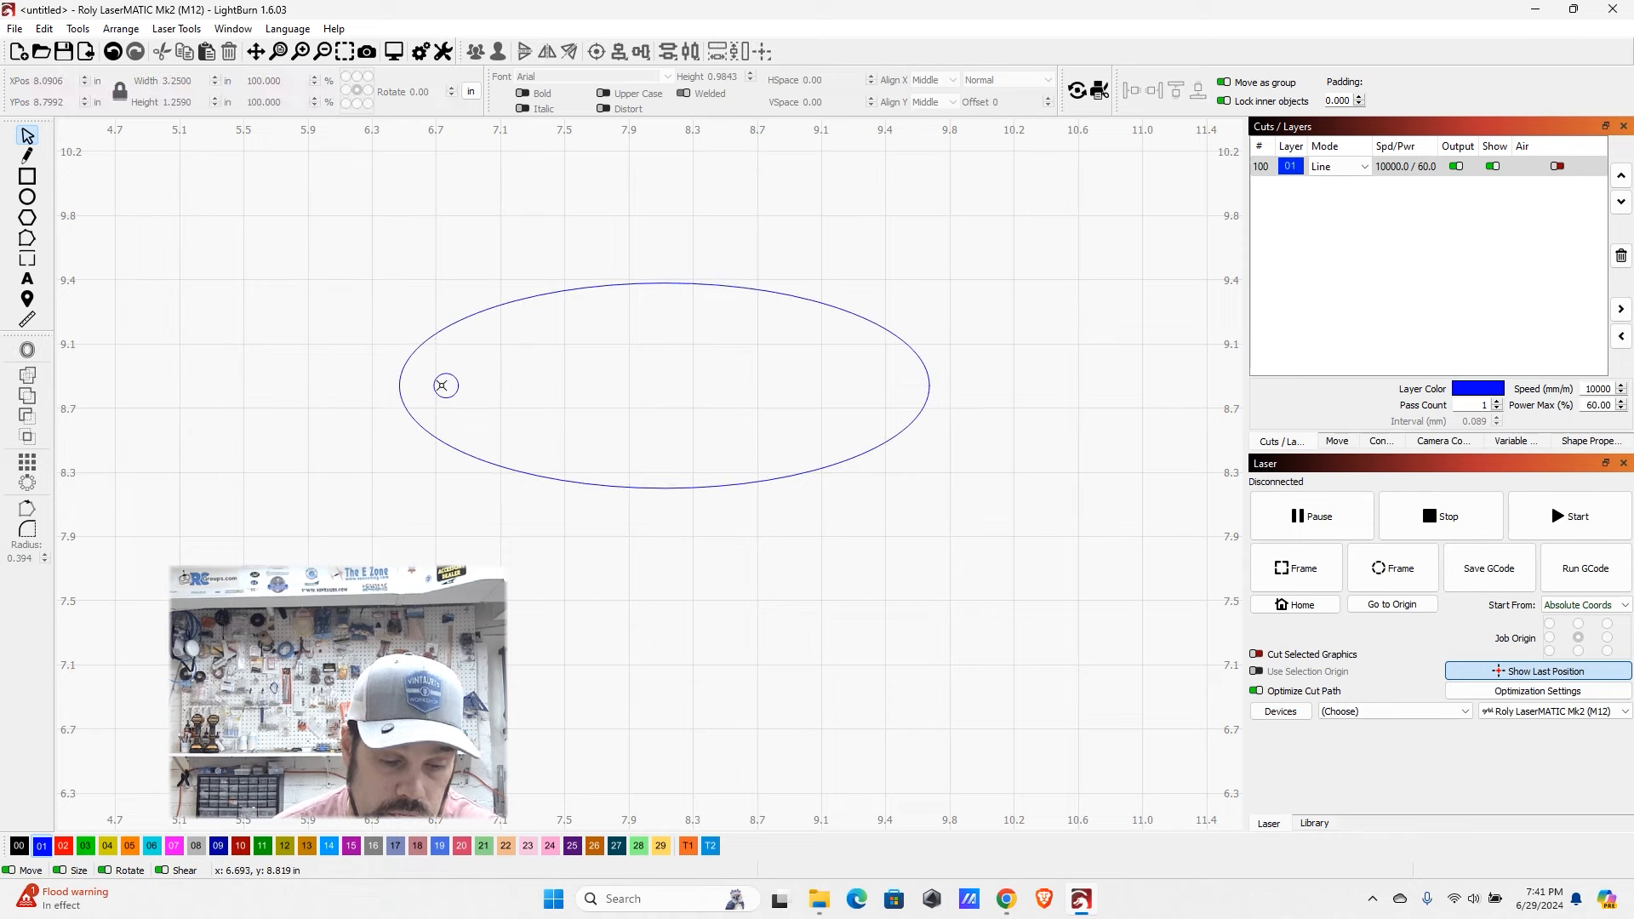
- Move the small circle up off the ellipse's centreline to about X 6.69, Y 9.02 in, and undo the move
{"action": "scroll", "coordinate": [446, 383], "scroll_direction": "up", "scroll_amount": 3}
{"action": "left_click", "coordinate": [449, 367]}
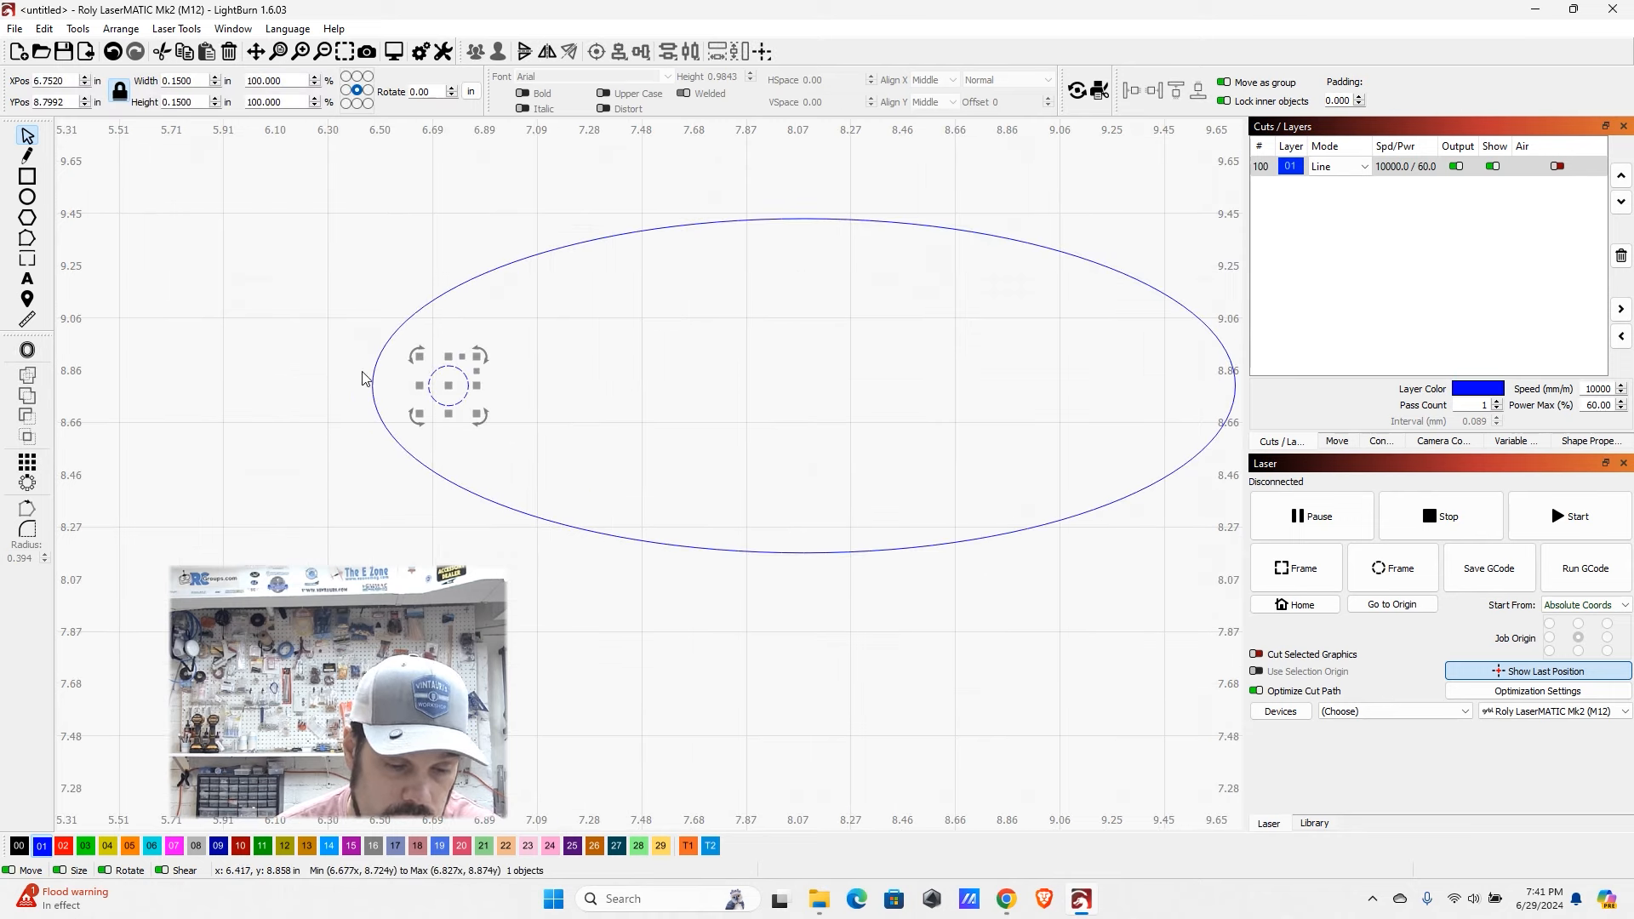
{"action": "scroll", "coordinate": [363, 378], "scroll_direction": "down", "scroll_amount": 1}
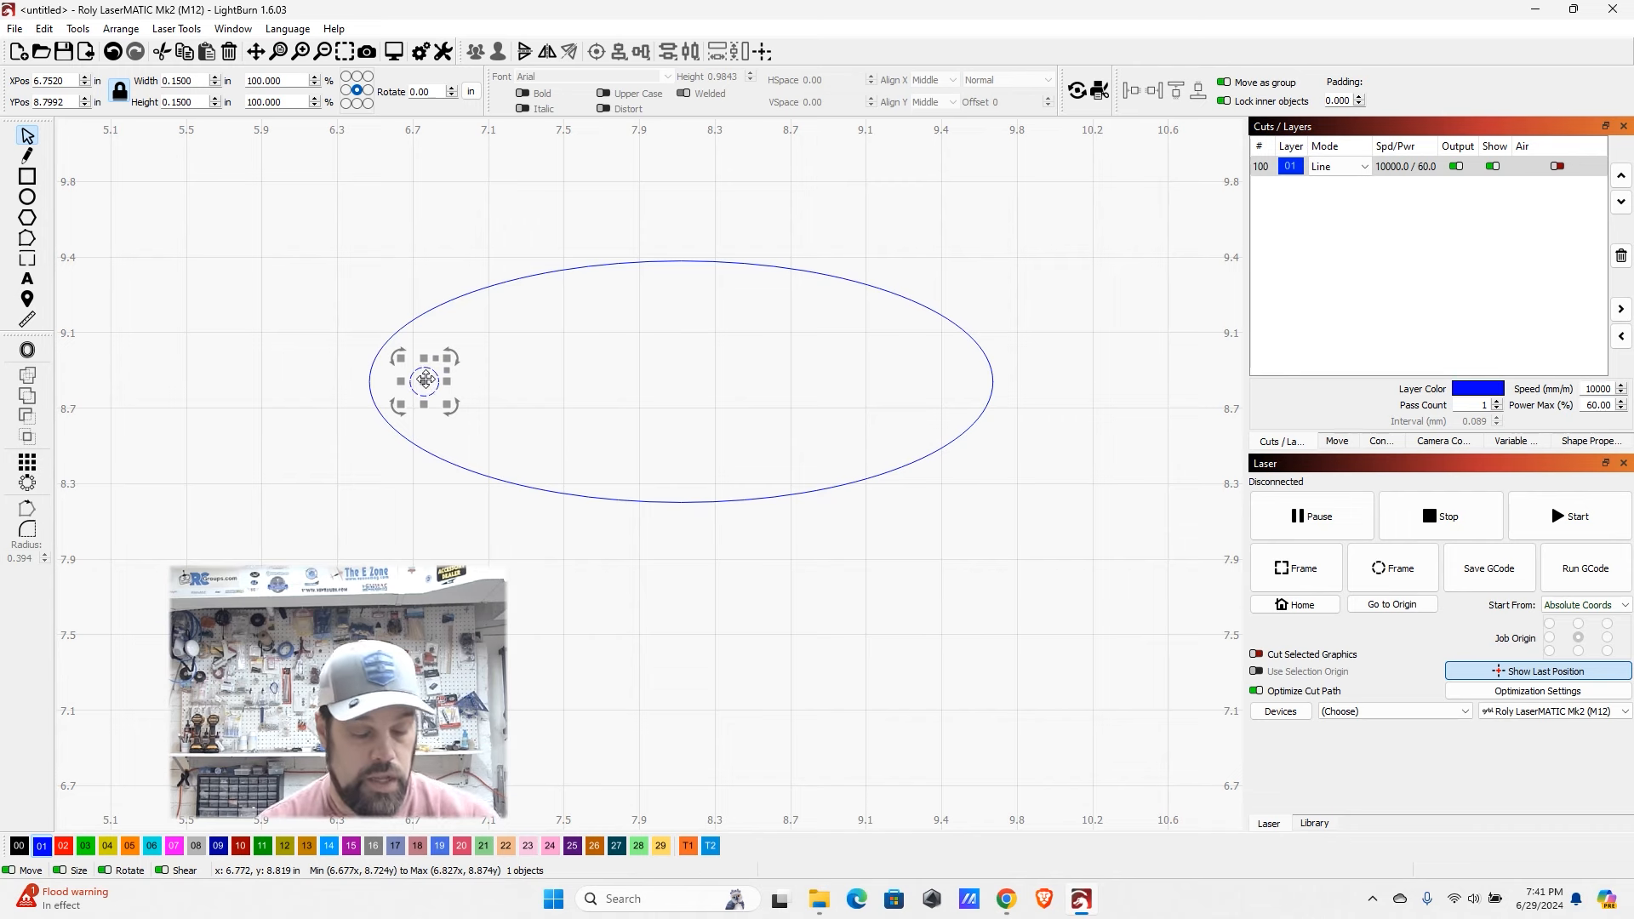
{"action": "mouse_move", "coordinate": [424, 380]}
{"action": "left_mouse_down"}
{"action": "mouse_move", "coordinate": [482, 380]}
{"action": "mouse_move", "coordinate": [373, 364]}
{"action": "mouse_move", "coordinate": [426, 350]}
{"action": "mouse_move", "coordinate": [466, 381]}
{"action": "mouse_move", "coordinate": [420, 381]}
{"action": "mouse_move", "coordinate": [427, 288]}
{"action": "mouse_move", "coordinate": [423, 372]}
{"action": "mouse_move", "coordinate": [386, 372]}
{"action": "mouse_move", "coordinate": [461, 384]}
{"action": "mouse_move", "coordinate": [396, 336]}
{"action": "mouse_move", "coordinate": [416, 349]}
{"action": "left_mouse_up"}
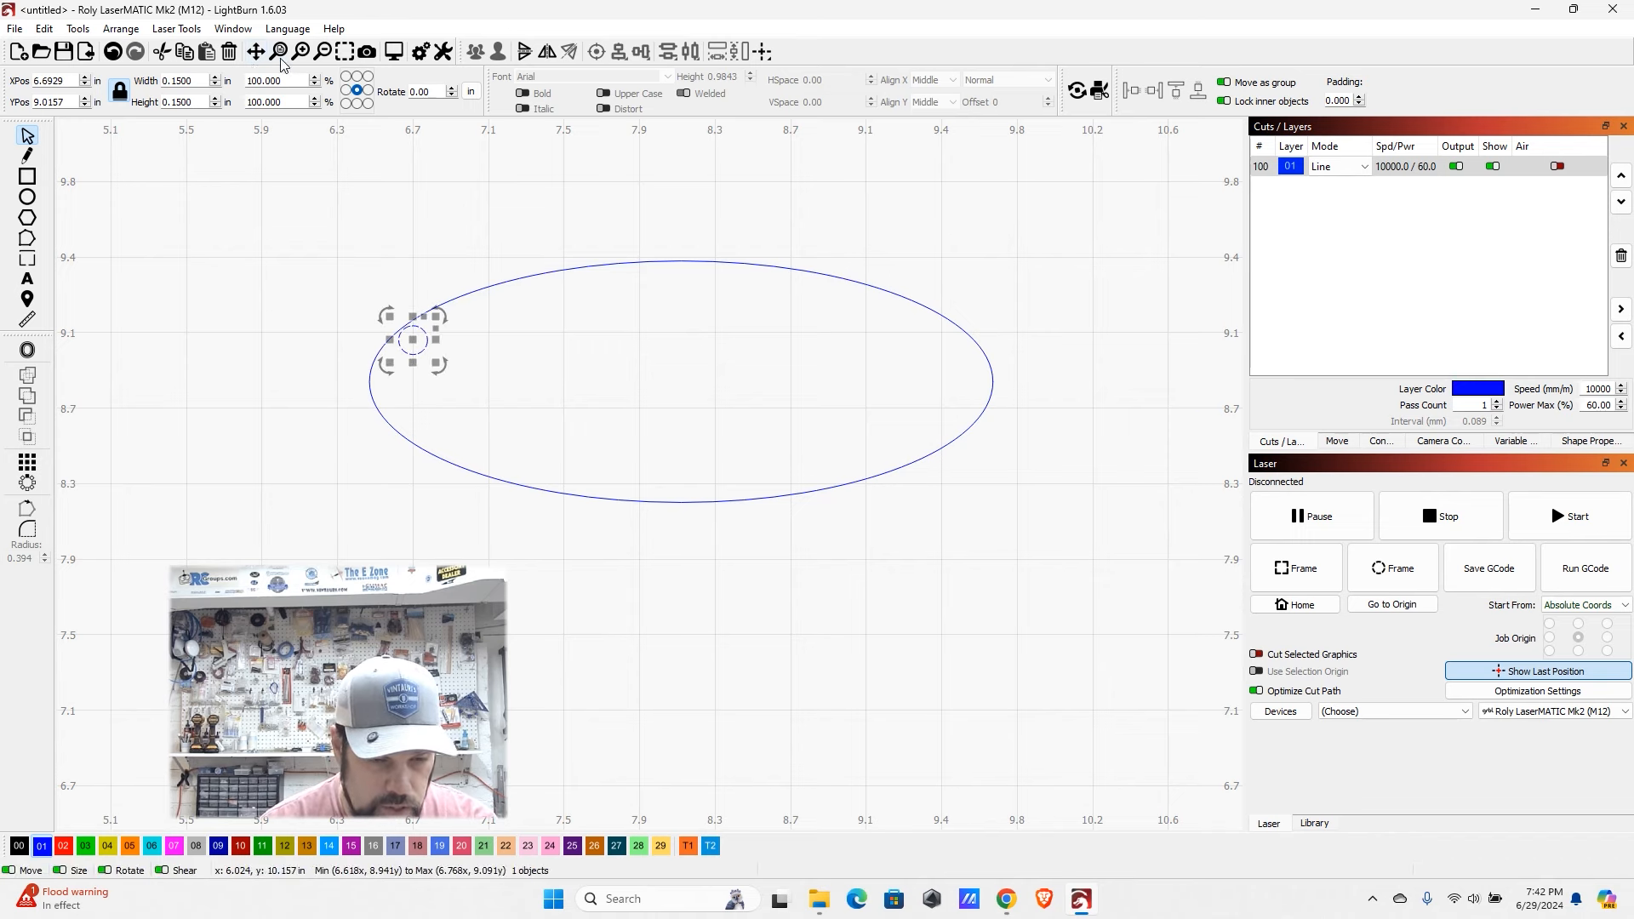
{"action": "left_click", "coordinate": [113, 53]}
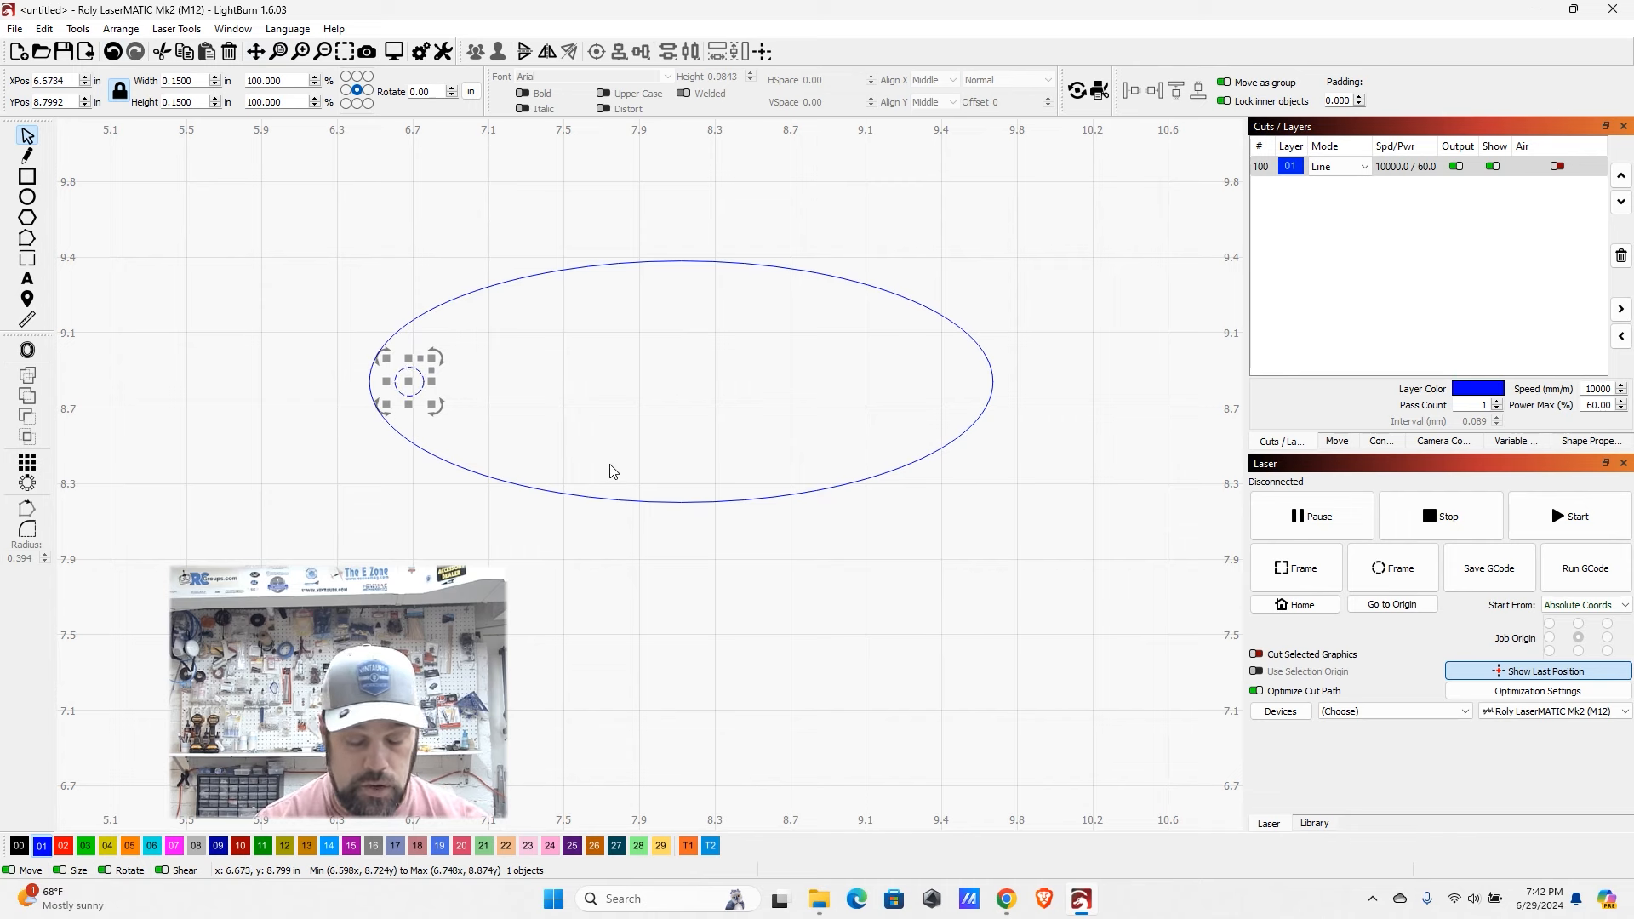
- Nudge the small circle back and forth horizontally near the ellipse's left end
{"action": "key", "text": "Right"}
{"action": "key", "text": "Right"}
{"action": "key", "text": "Right"}
{"action": "key", "text": "Left"}
{"action": "key", "text": "Left"}
{"action": "key", "text": "Left"}
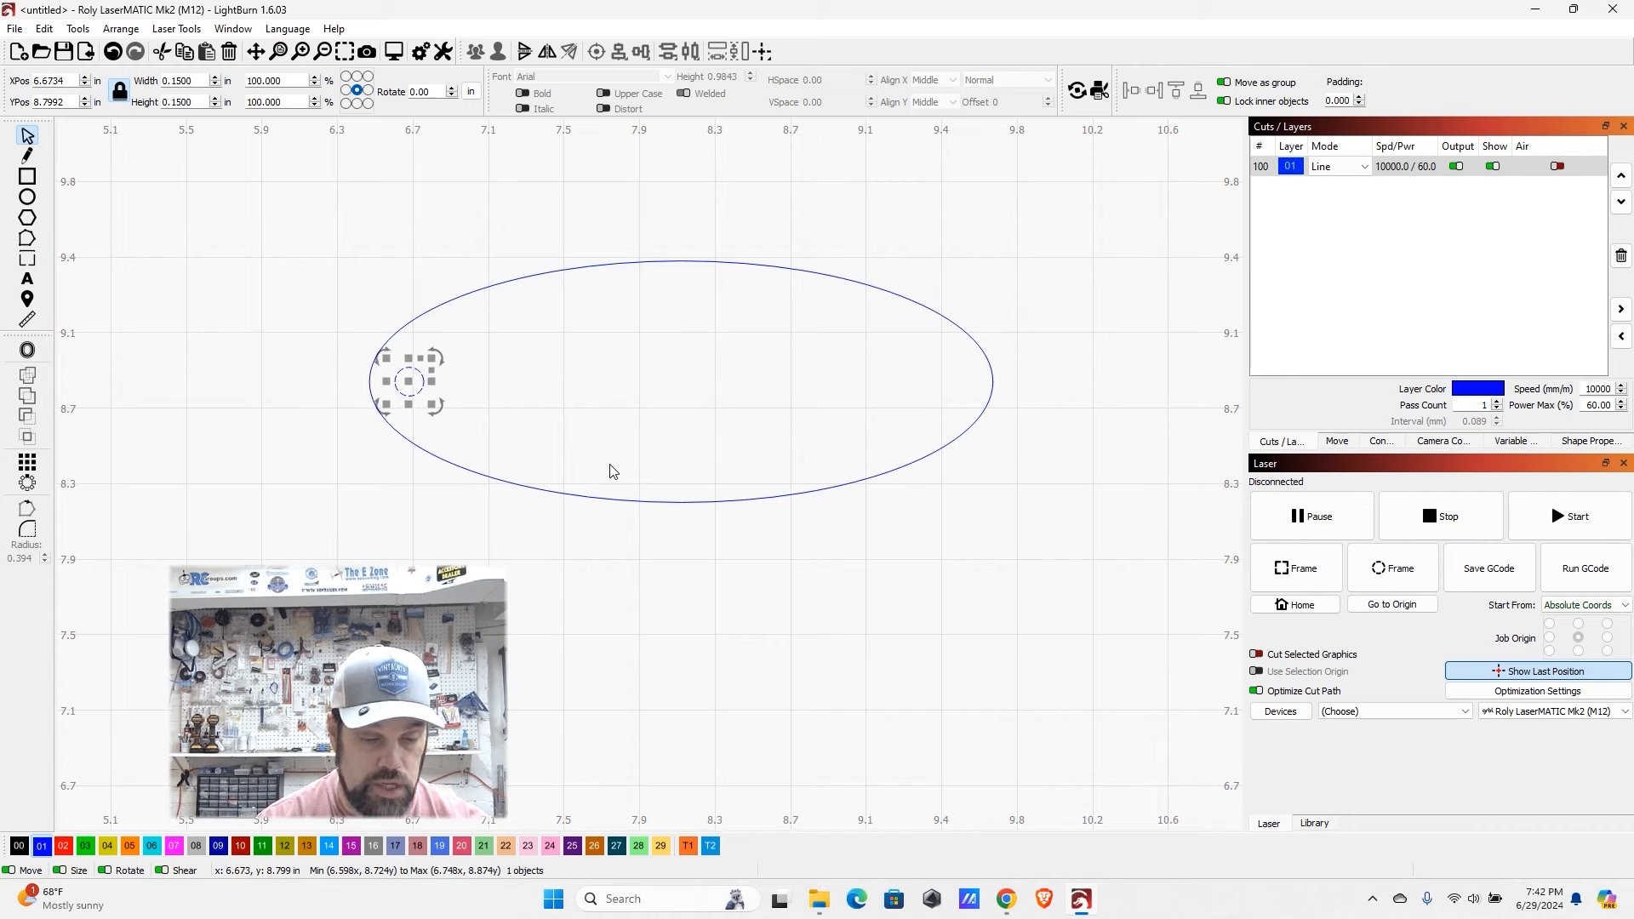
{"action": "key", "text": "Right"}
{"action": "key", "text": "Right"}
{"action": "key", "text": "Right"}
{"action": "key", "text": "Left"}
{"action": "key", "text": "Left"}
{"action": "key", "text": "Left"}
{"action": "key", "text": "Right"}
{"action": "key", "text": "Right"}
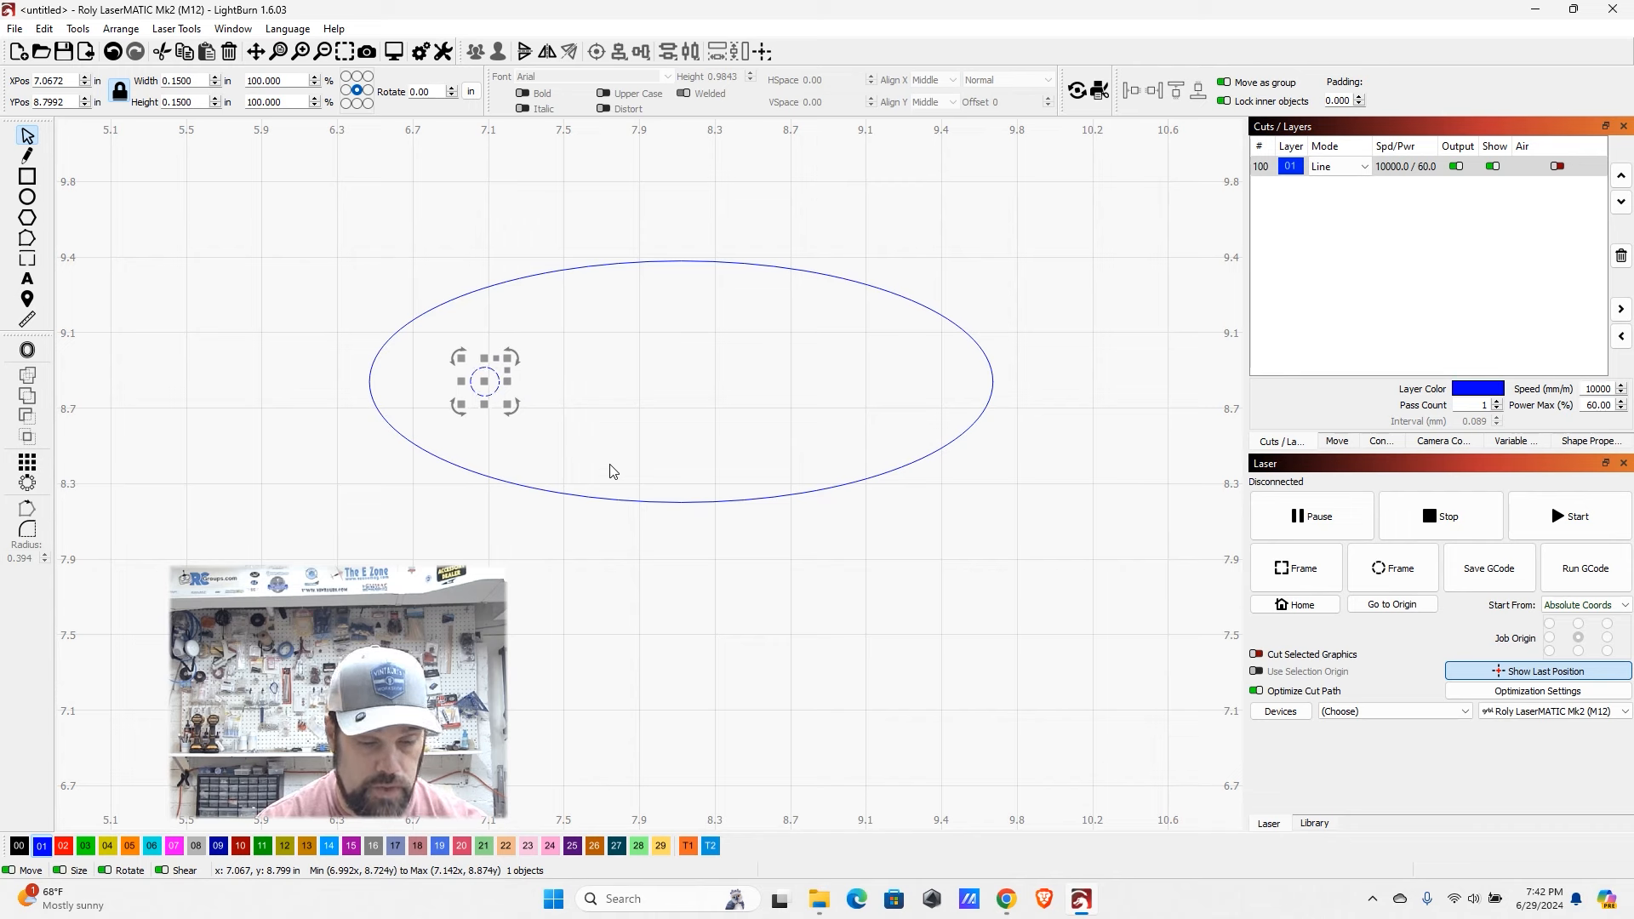
{"action": "key", "text": "Left"}
{"action": "key", "text": "Left"}
{"action": "key", "text": "Right"}
{"action": "key", "text": "Left"}
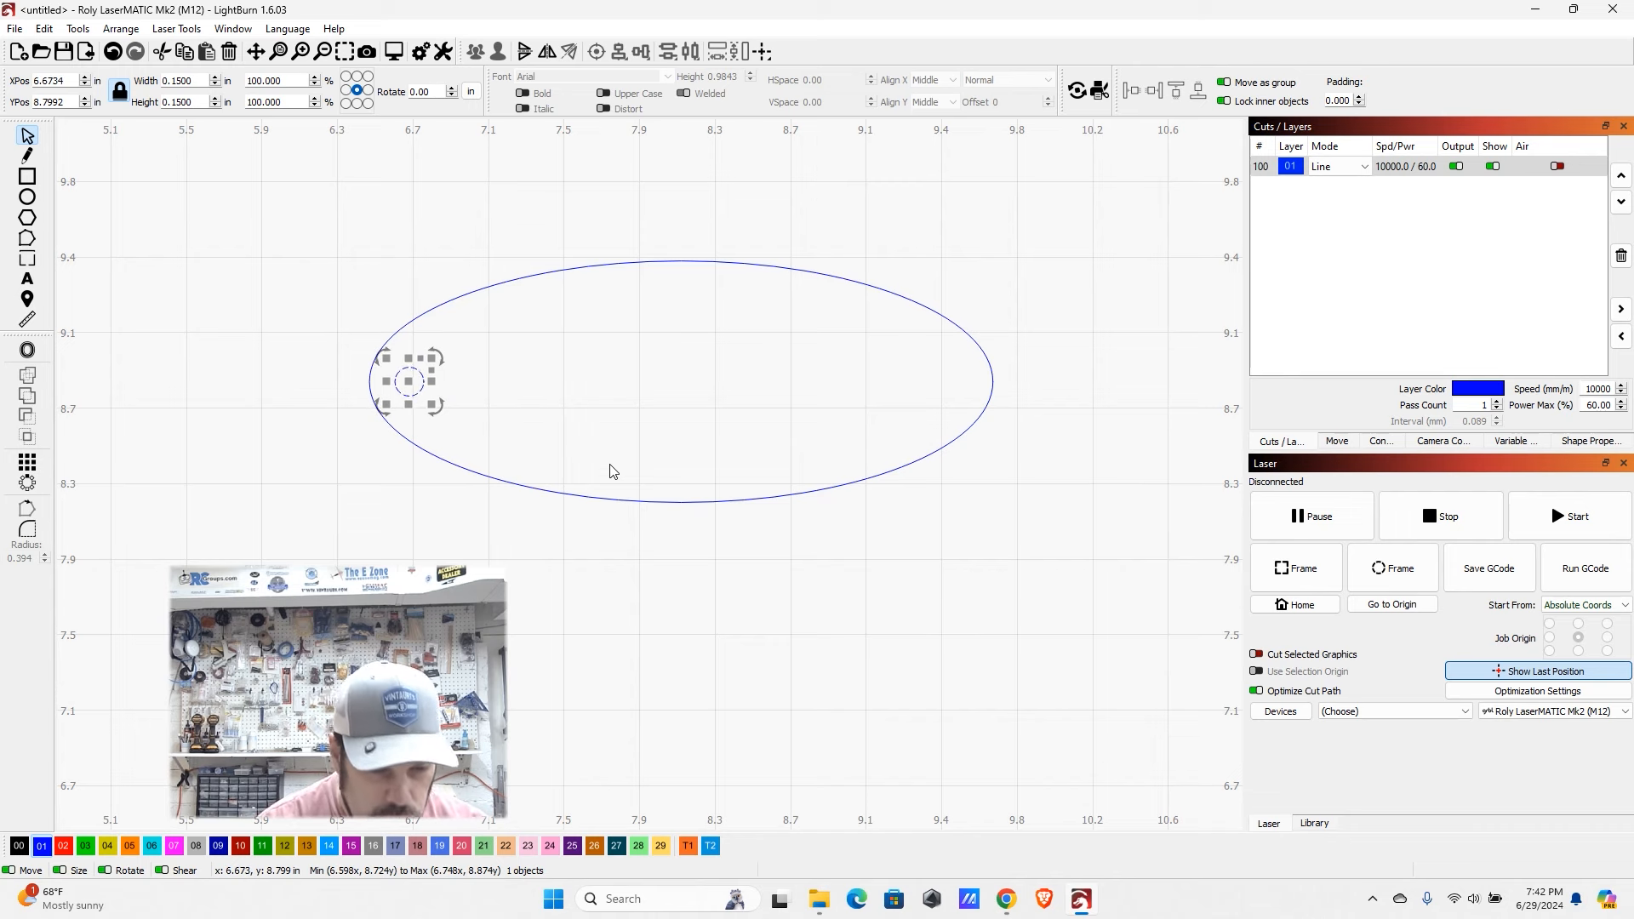
{"action": "key", "text": "Right"}
{"action": "key", "text": "Left"}
{"action": "key", "text": "Right"}
{"action": "key", "text": "Left"}
{"action": "key", "text": "Right"}
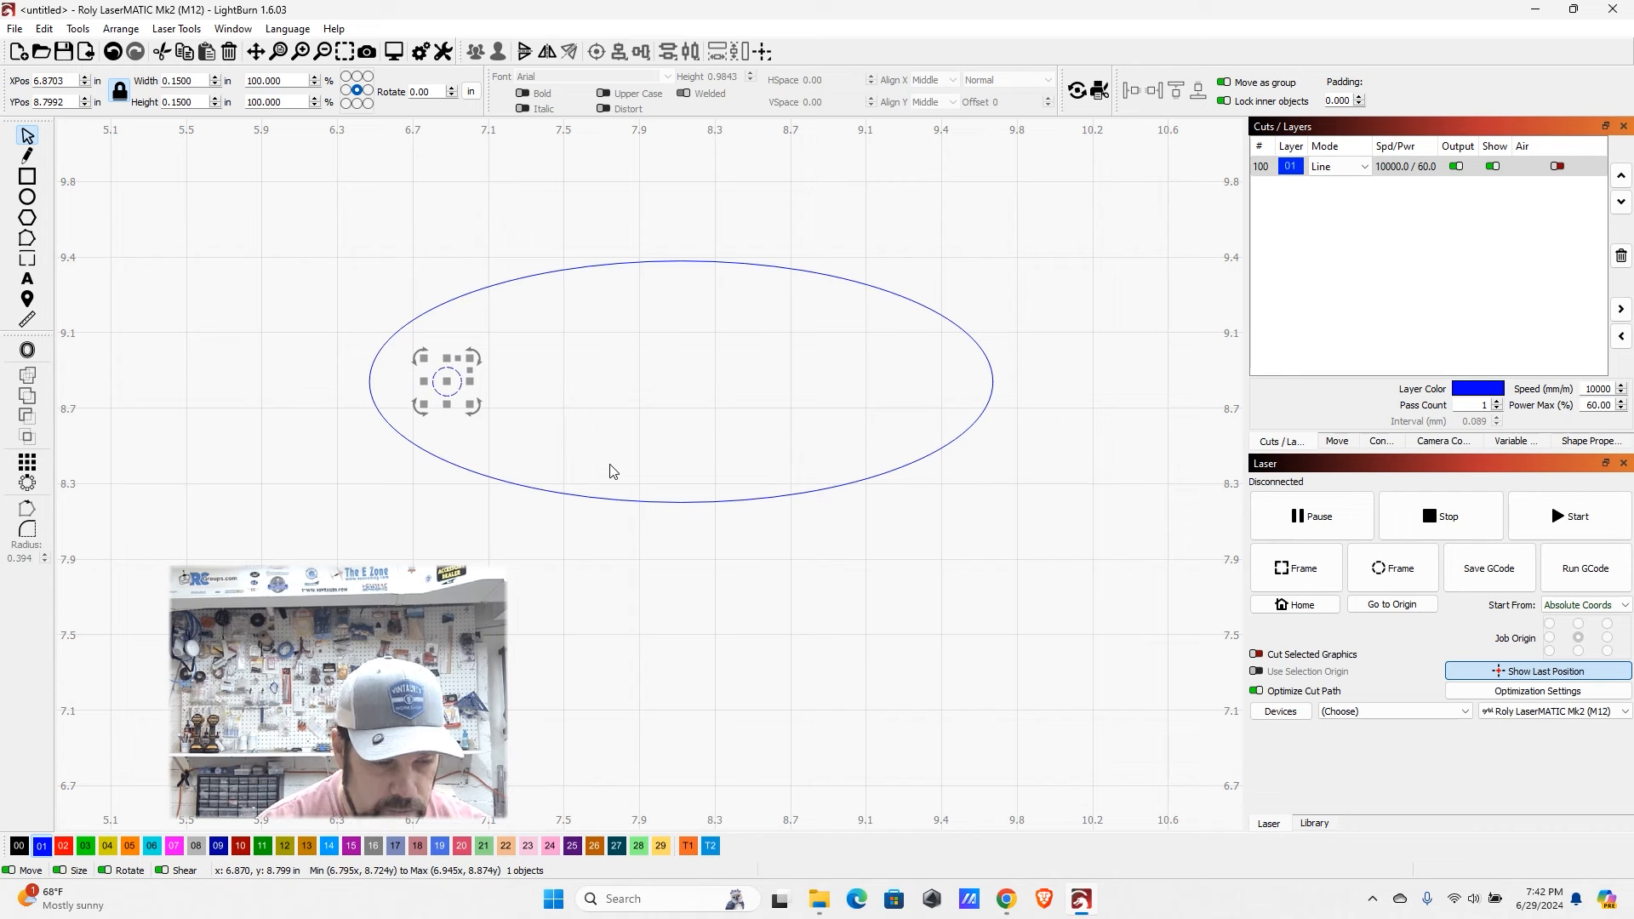
- Nudge the small circle across to about X 9.23 in at the ellipse's right end and back to X 6.8703 in
{"action": "key", "text": "Right"}
{"action": "key", "text": "Right"}
{"action": "key", "text": "Right"}
{"action": "key", "text": "Right"}
{"action": "key", "text": "Right"}
{"action": "key", "text": "Right"}
{"action": "key", "text": "Right"}
{"action": "key", "text": "Right"}
{"action": "key", "text": "Right"}
{"action": "key", "text": "Right"}
{"action": "key", "text": "Right"}
{"action": "key", "text": "Right"}
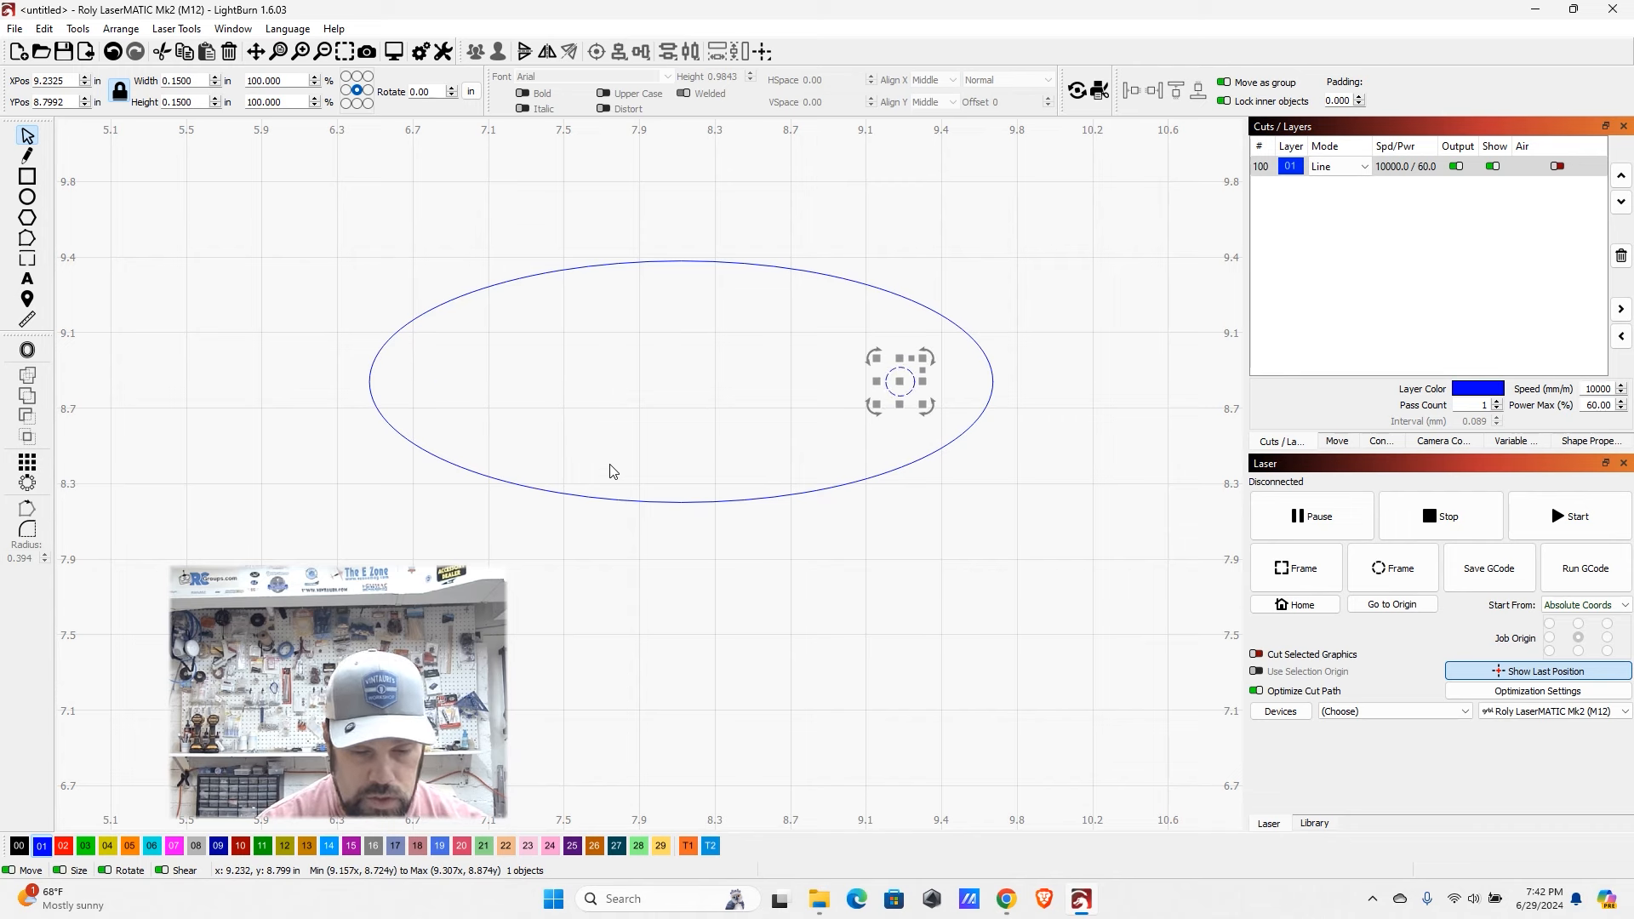
{"action": "key", "text": "Left"}
{"action": "key", "text": "Left"}
{"action": "key", "text": "Left"}
{"action": "key", "text": "Left"}
{"action": "key", "text": "Left"}
{"action": "key", "text": "Left"}
{"action": "key", "text": "Left"}
{"action": "key", "text": "Left"}
{"action": "key", "text": "Left"}
{"action": "key", "text": "Left"}
{"action": "key", "text": "Left"}
{"action": "key", "text": "Left"}
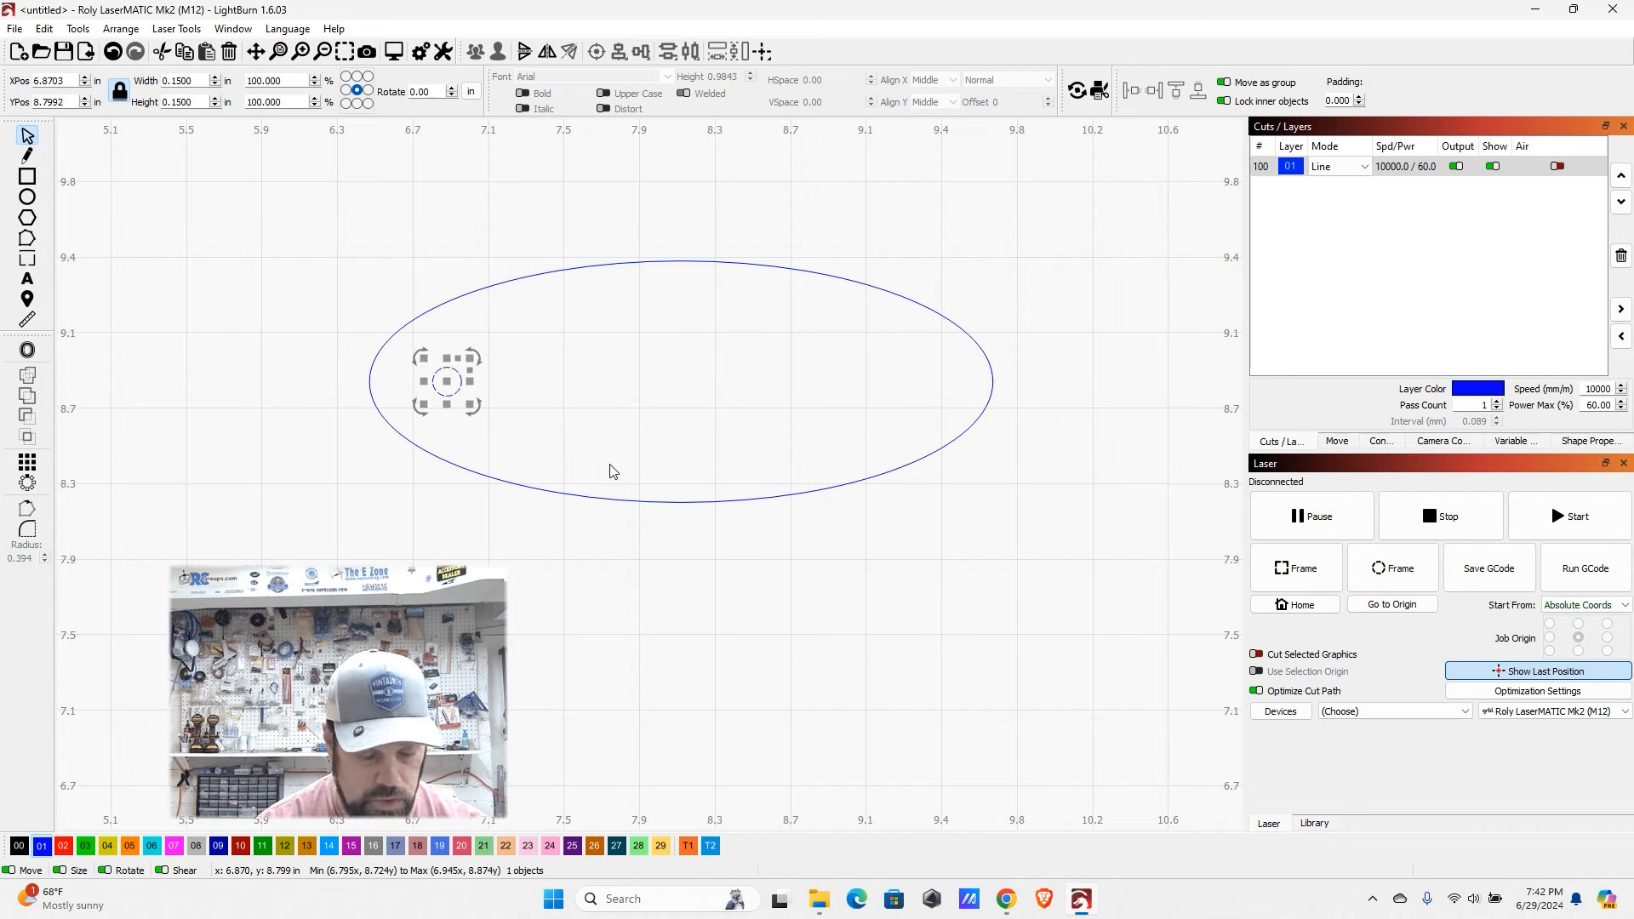
- Nudge the small circle left to X 6.6733 in, near the ellipse's left edge, and deselect it
{"action": "key", "text": "Left"}
{"action": "key", "text": "Left"}
{"action": "key", "text": "Left"}
{"action": "key", "text": "Left"}
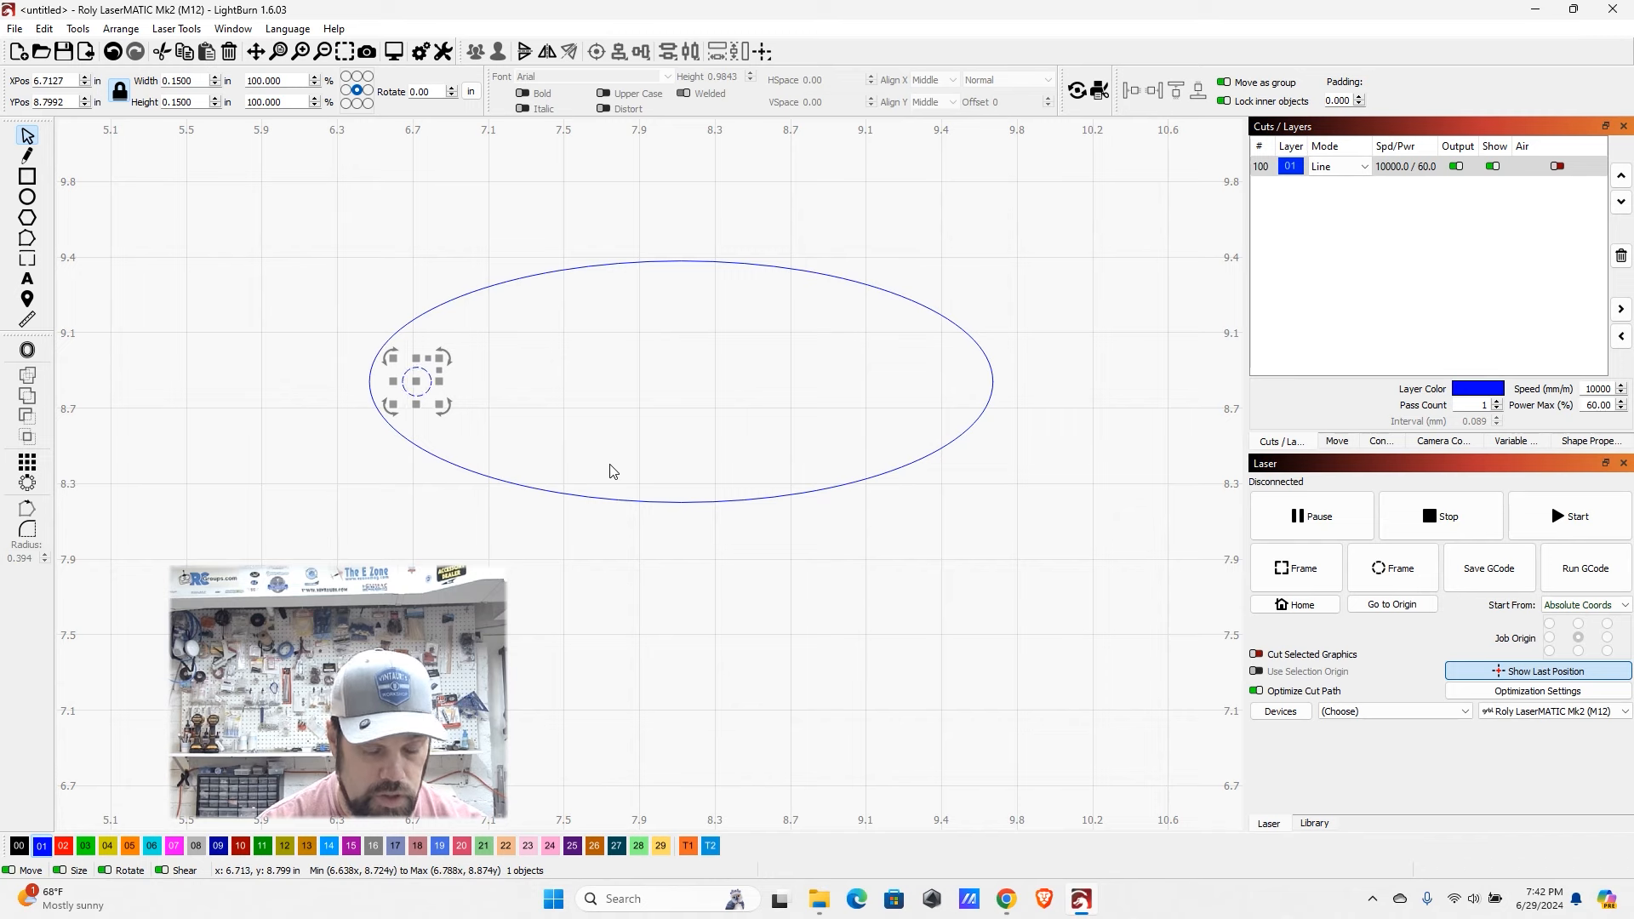
{"action": "key", "text": "Left"}
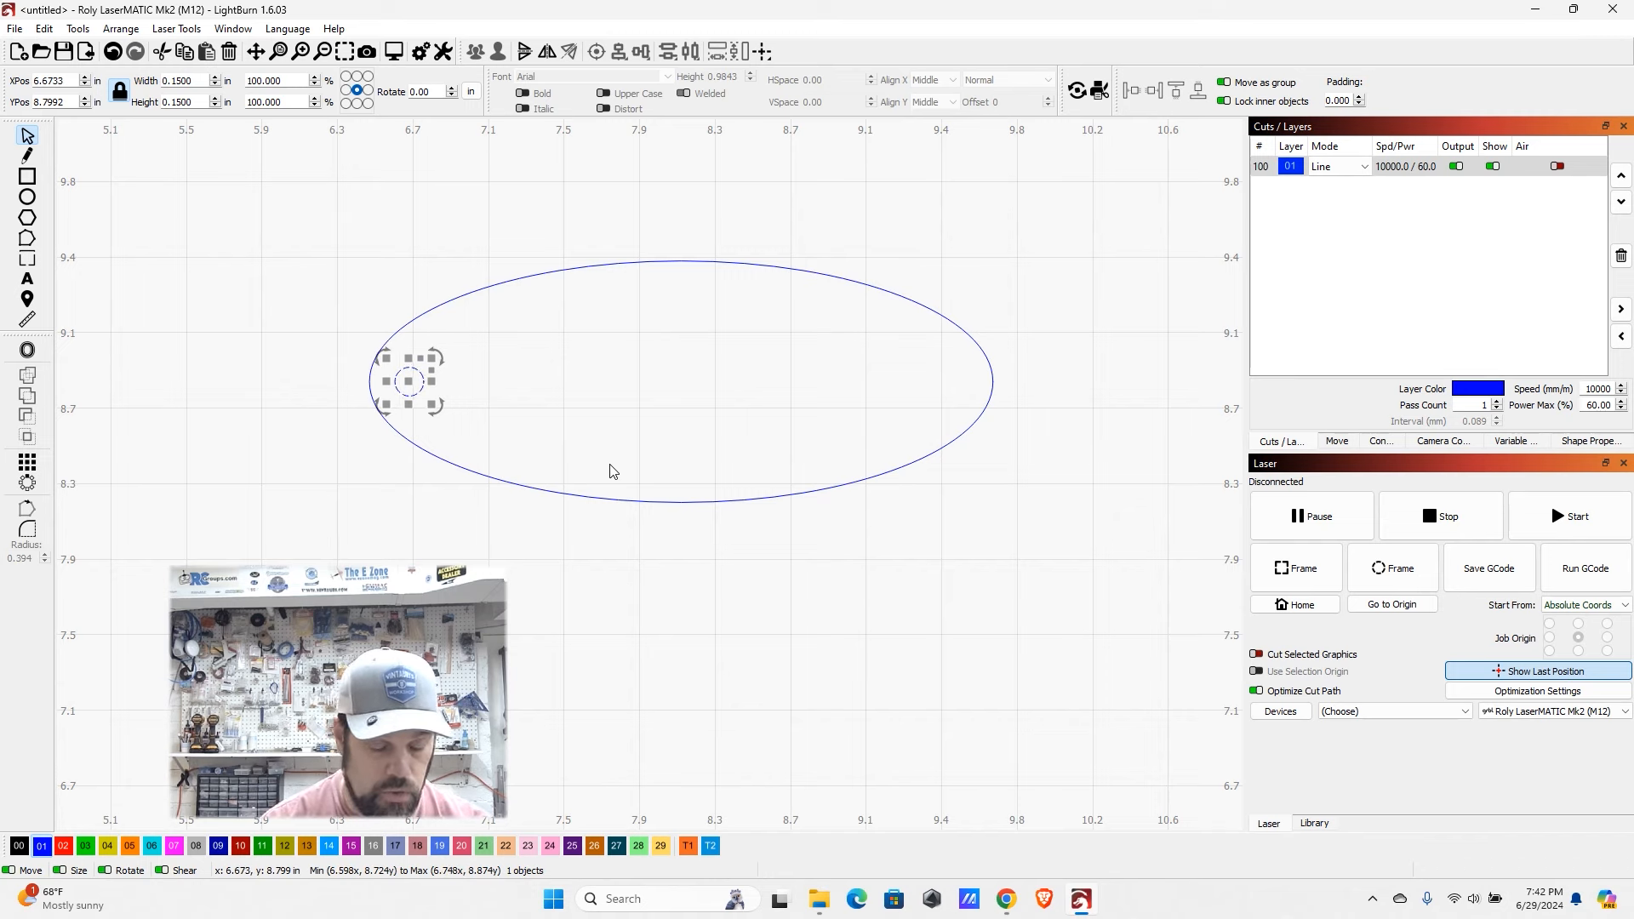
{"action": "left_click", "coordinate": [490, 388]}
- Select the ellipse and the small circle together, group them into one object, and deselect the group
{"action": "scroll", "coordinate": [396, 387], "scroll_direction": "up", "scroll_amount": 3}
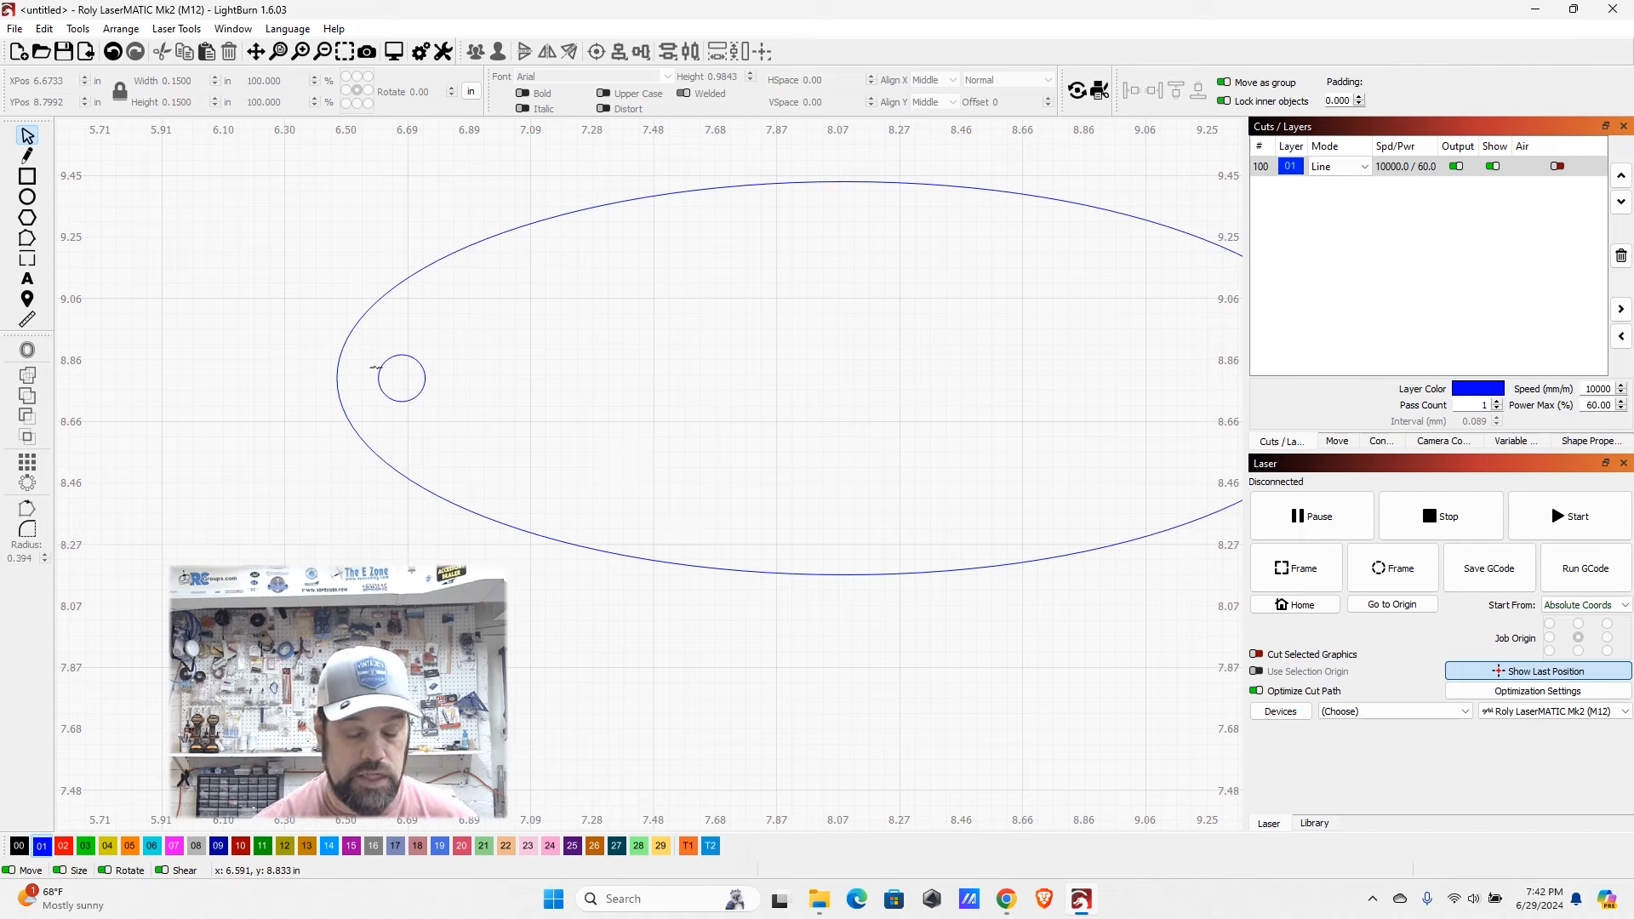
{"action": "scroll", "coordinate": [375, 368], "scroll_direction": "down", "scroll_amount": 2}
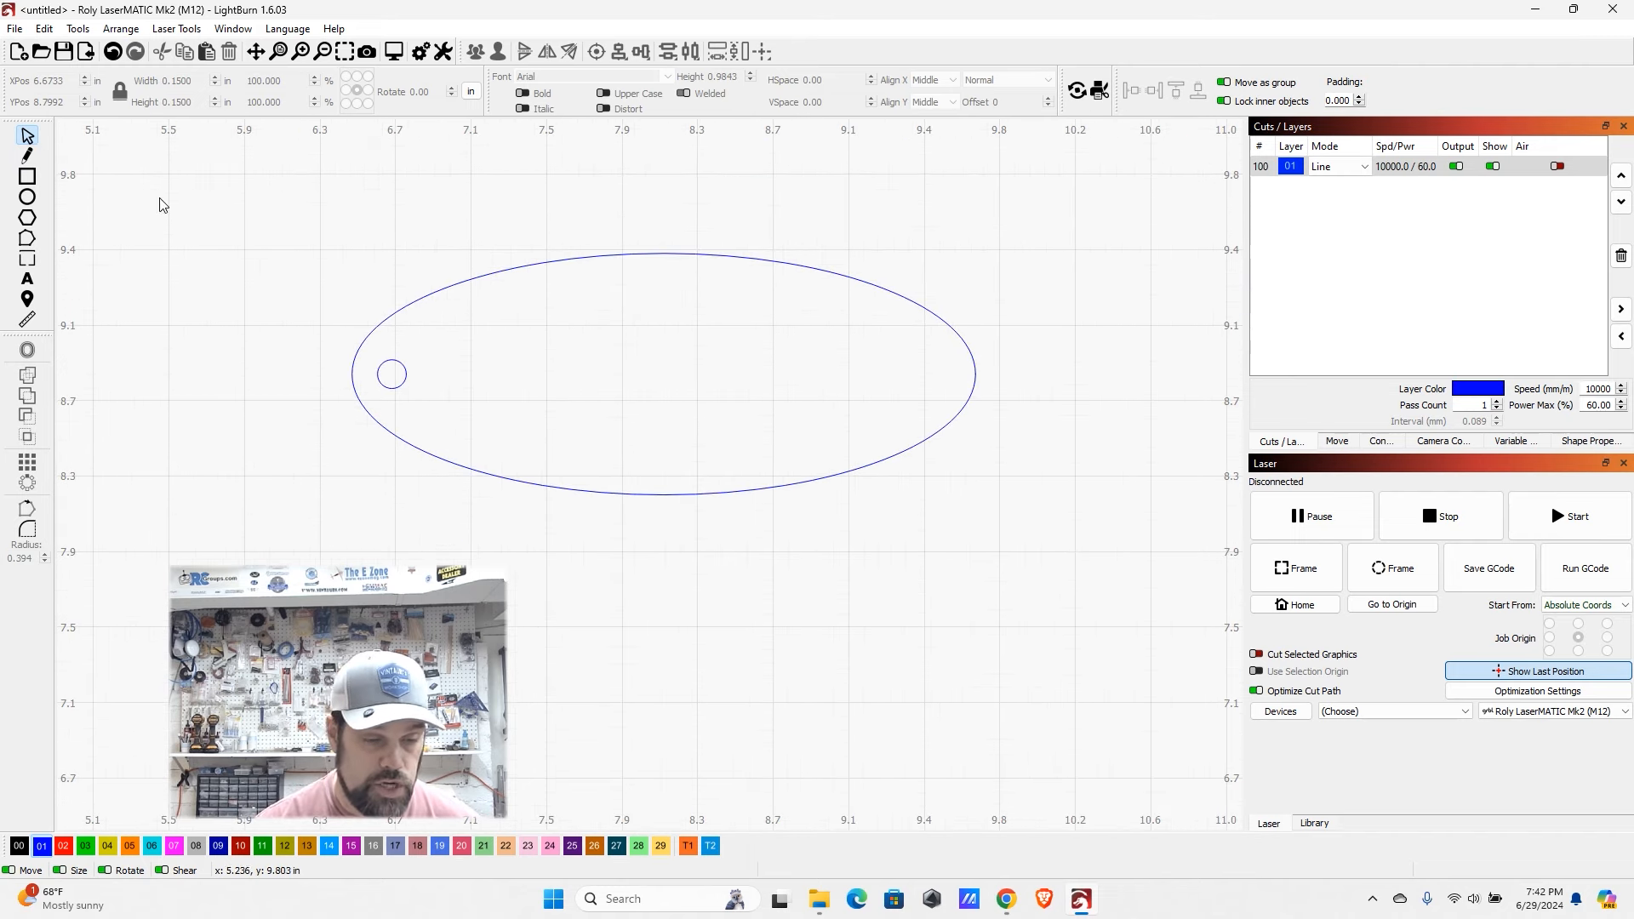
{"action": "left_click_drag", "start_coordinate": [289, 241], "coordinate": [1077, 538]}
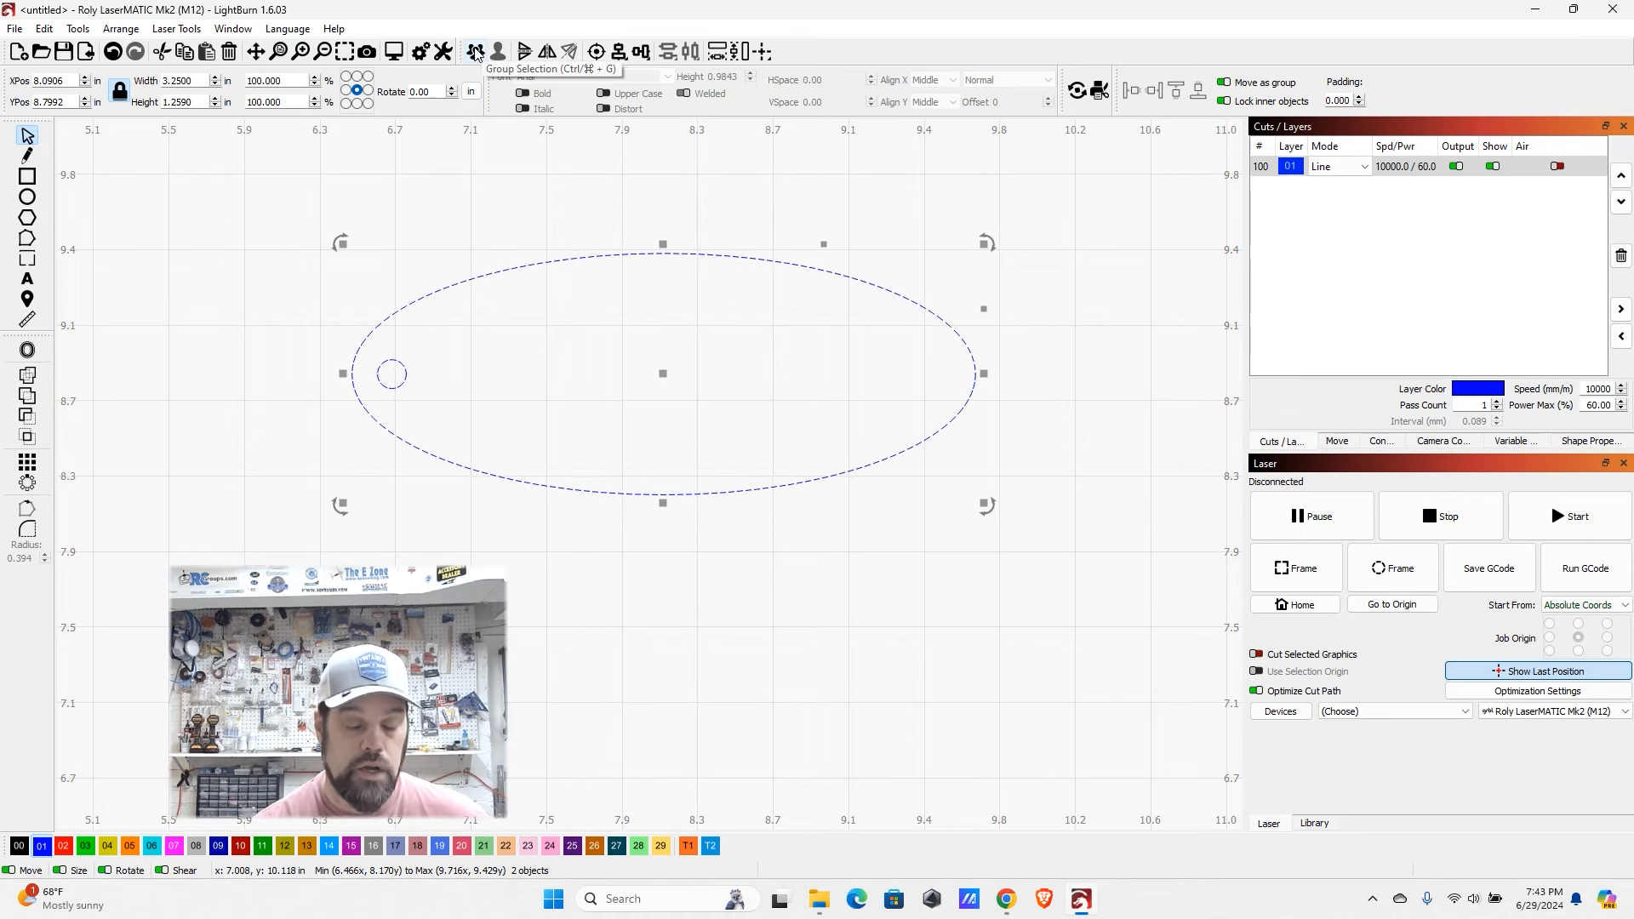
{"action": "left_click", "coordinate": [475, 52]}
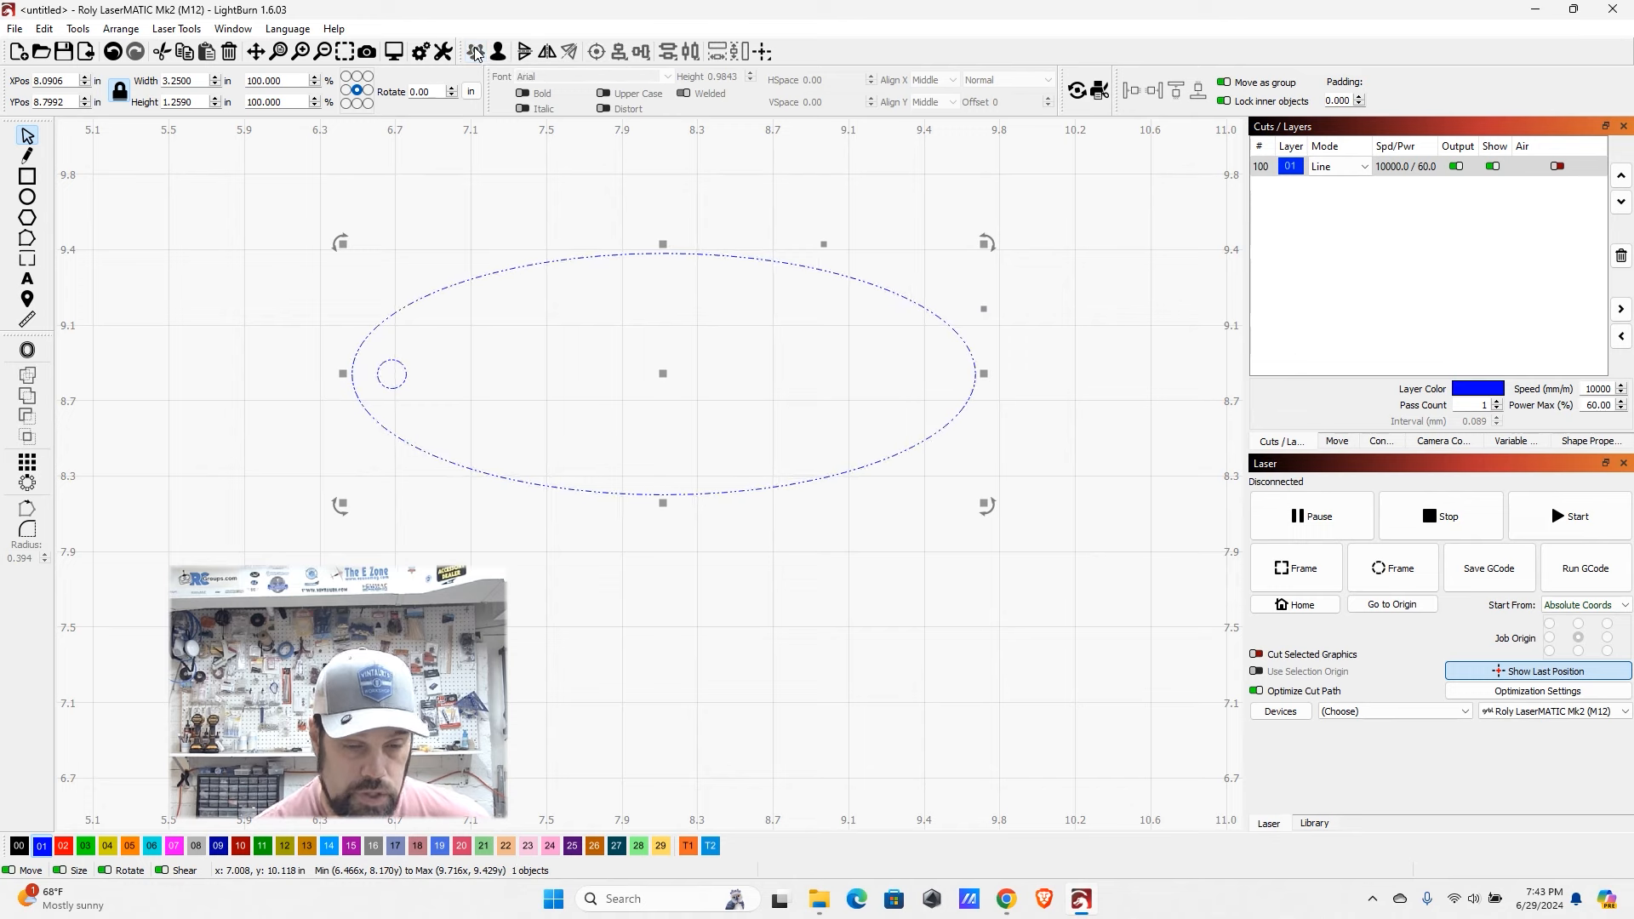
{"action": "left_click", "coordinate": [304, 278]}
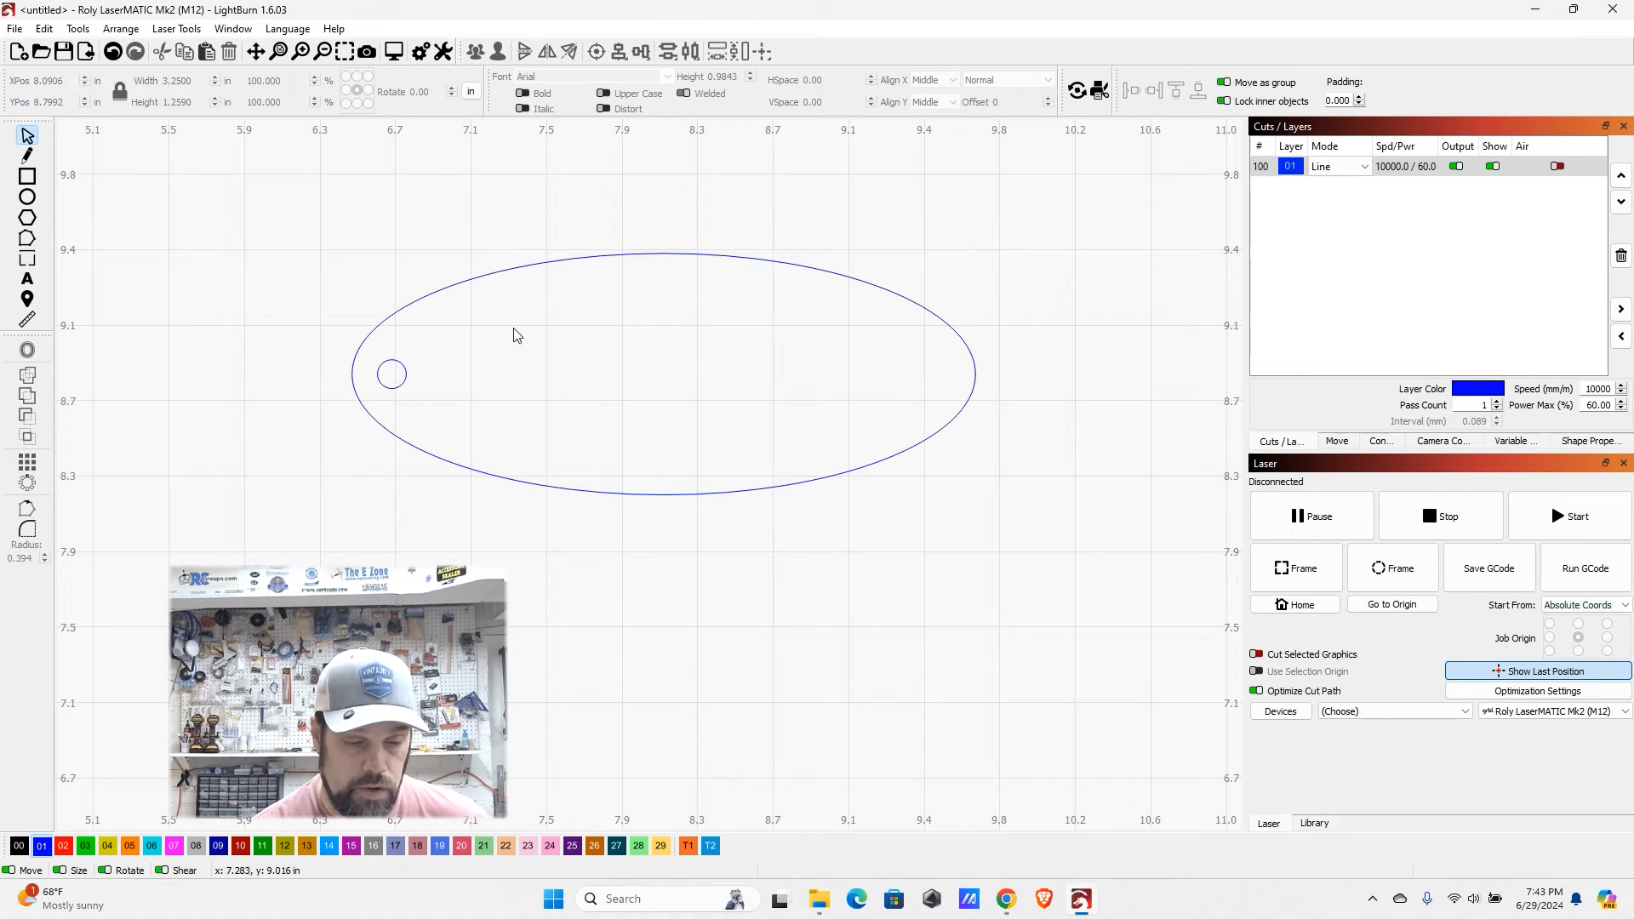
- Move the grouped tag slightly to the right, to about X 8.31, Y 8.78 in, and deselect it
{"action": "left_click", "coordinate": [538, 264]}
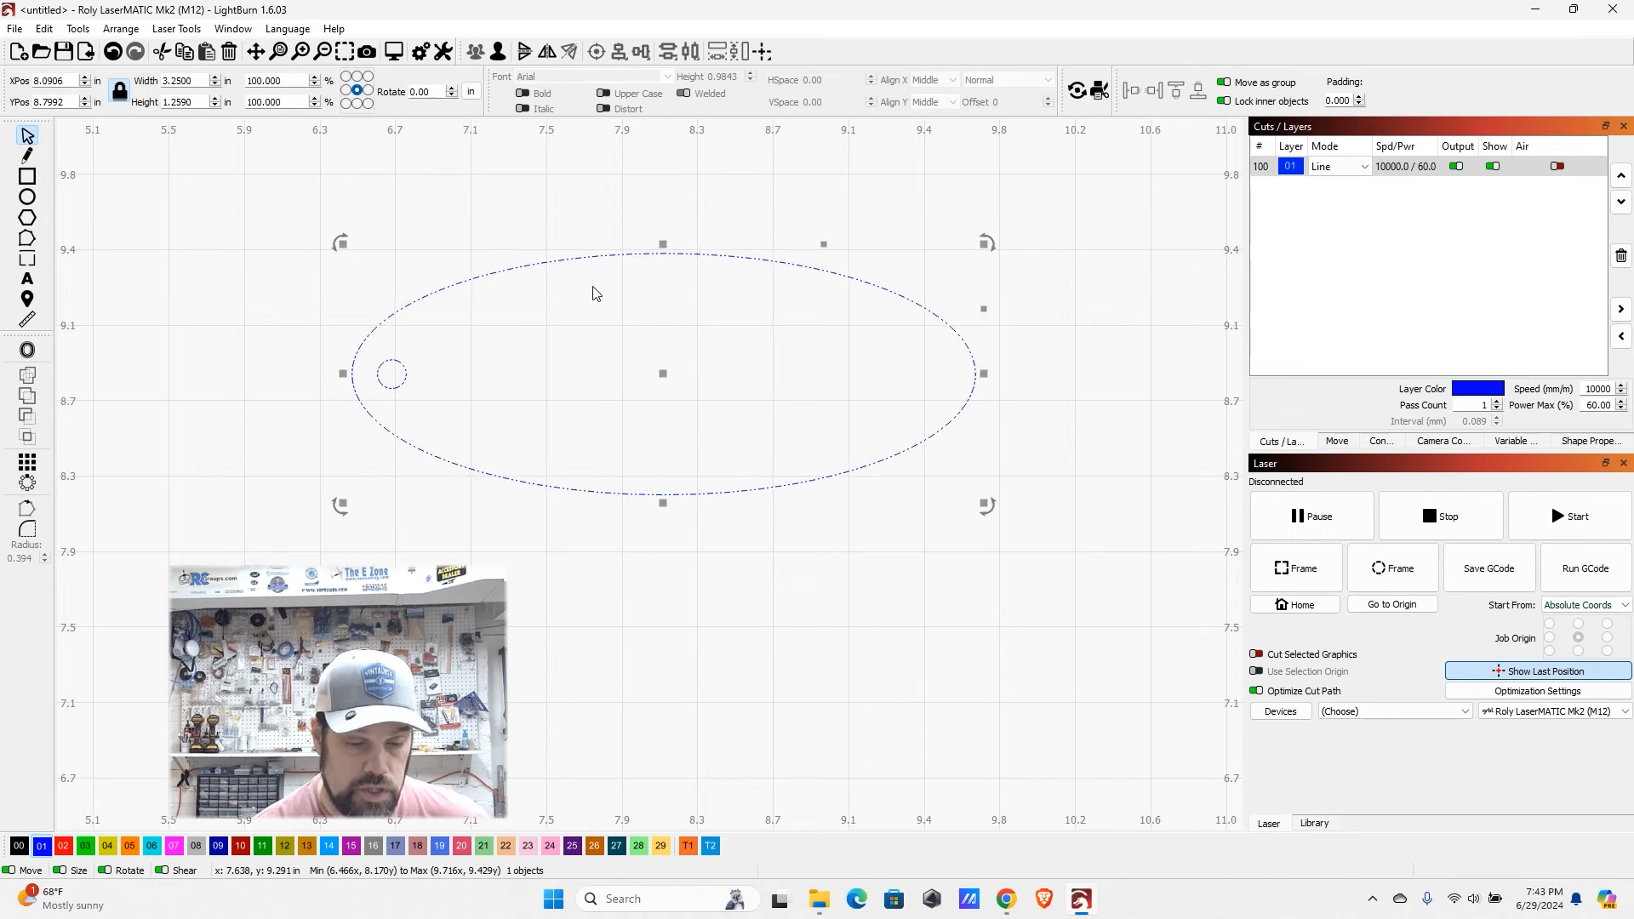
{"action": "left_click_drag", "start_coordinate": [669, 372], "coordinate": [706, 382]}
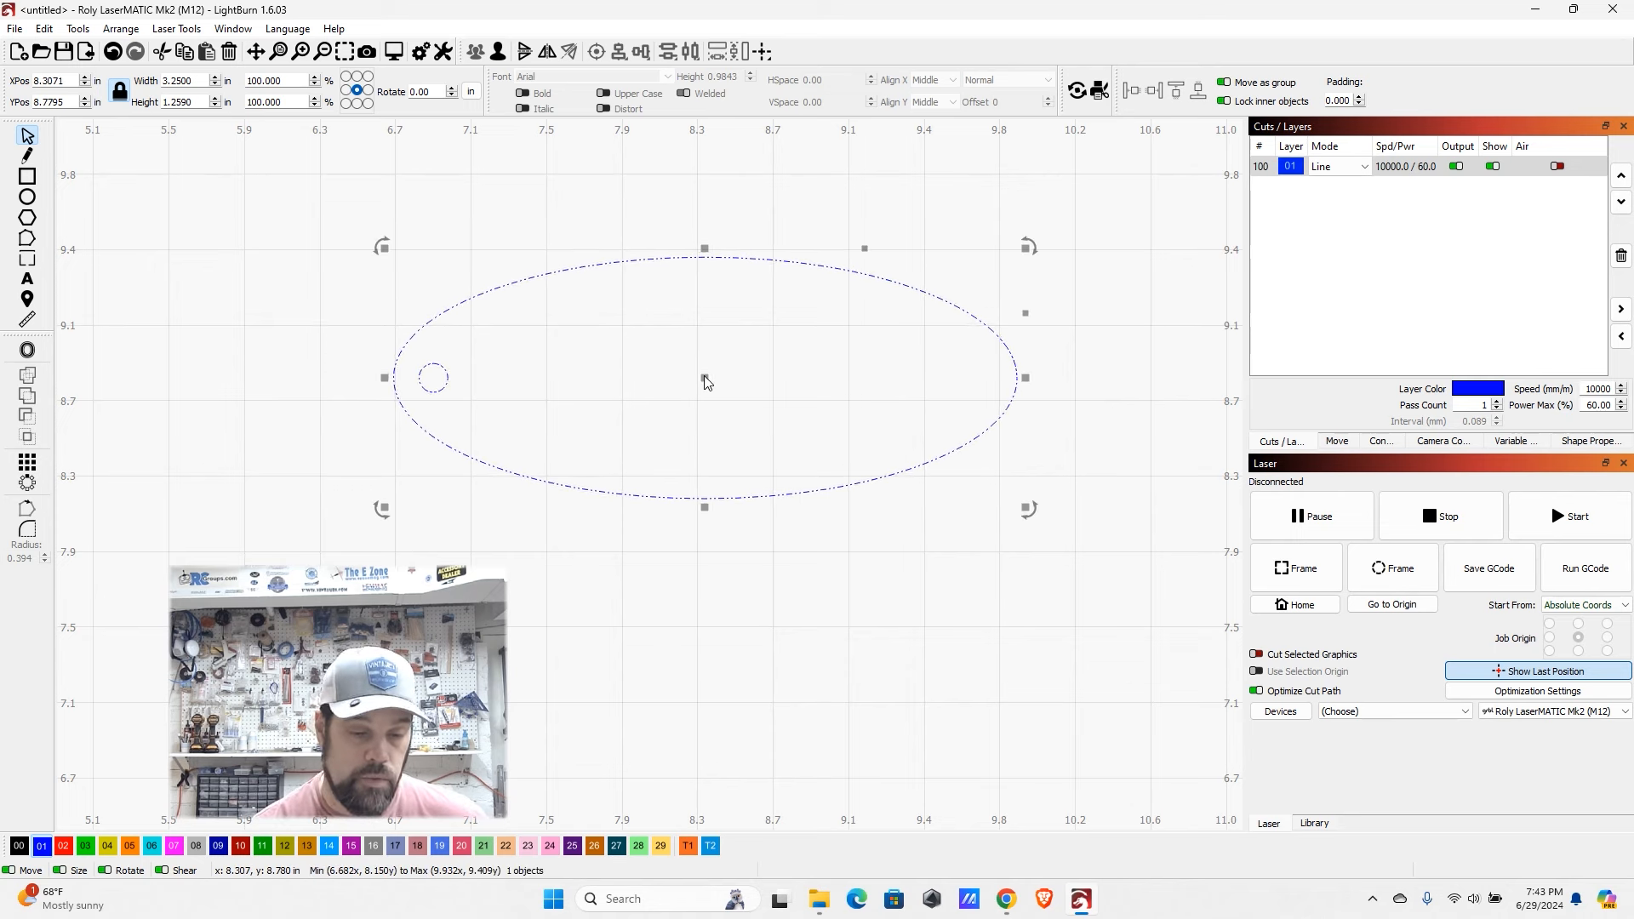
{"action": "left_click", "coordinate": [359, 309]}
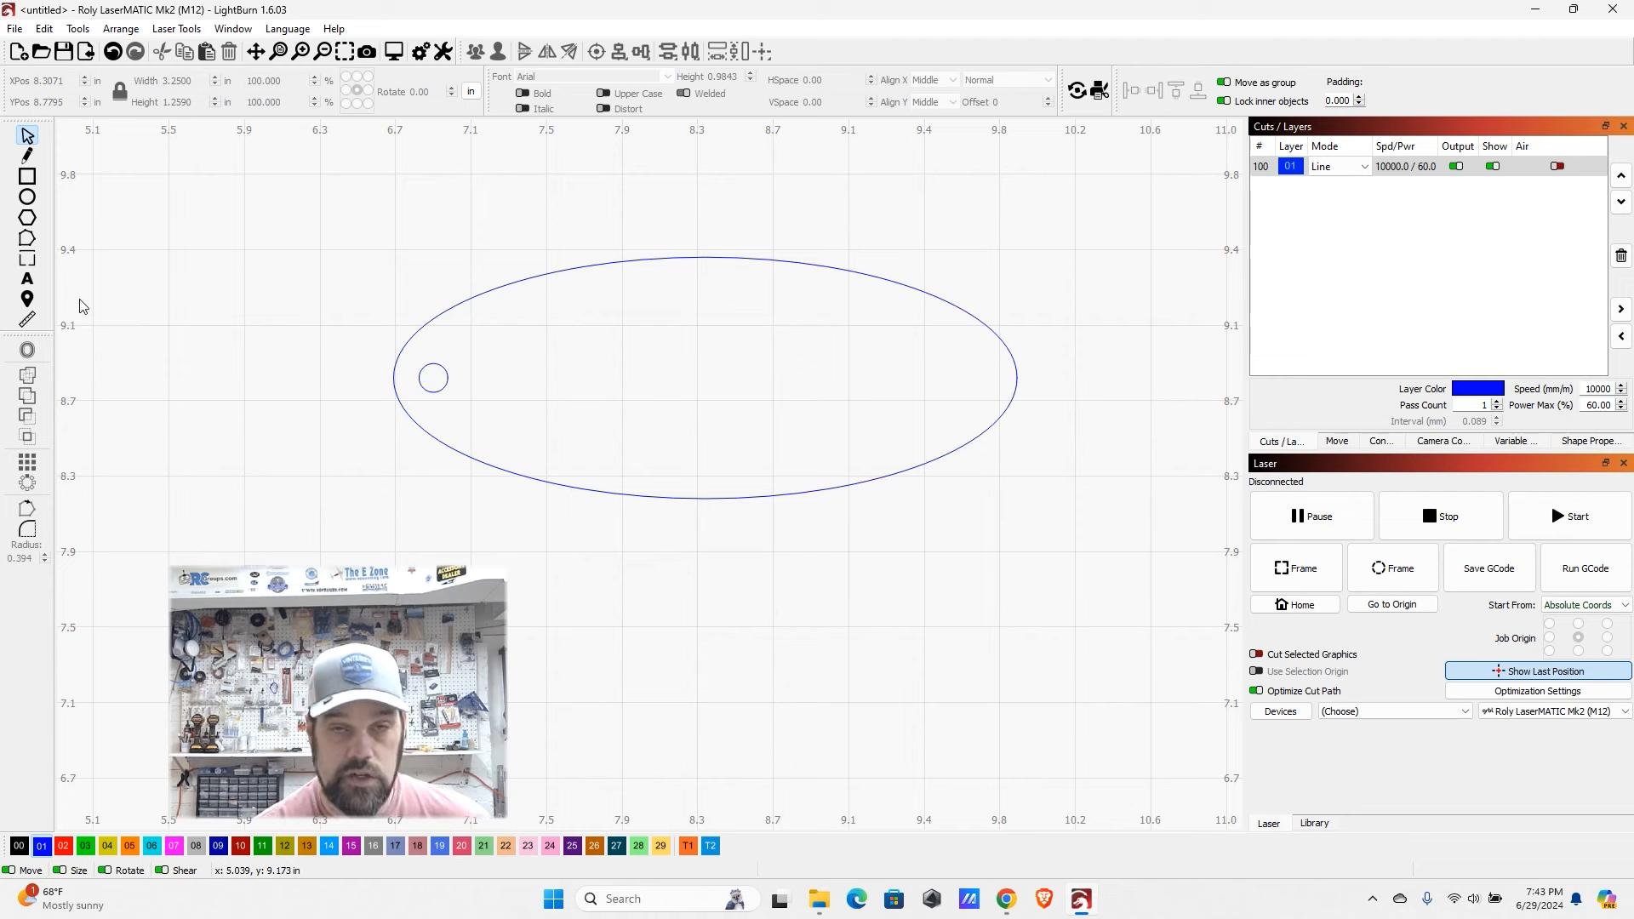
- Start a text object inside the ellipse beside the hole and set the text height to 0.4218 in
{"action": "left_click", "coordinate": [29, 282]}
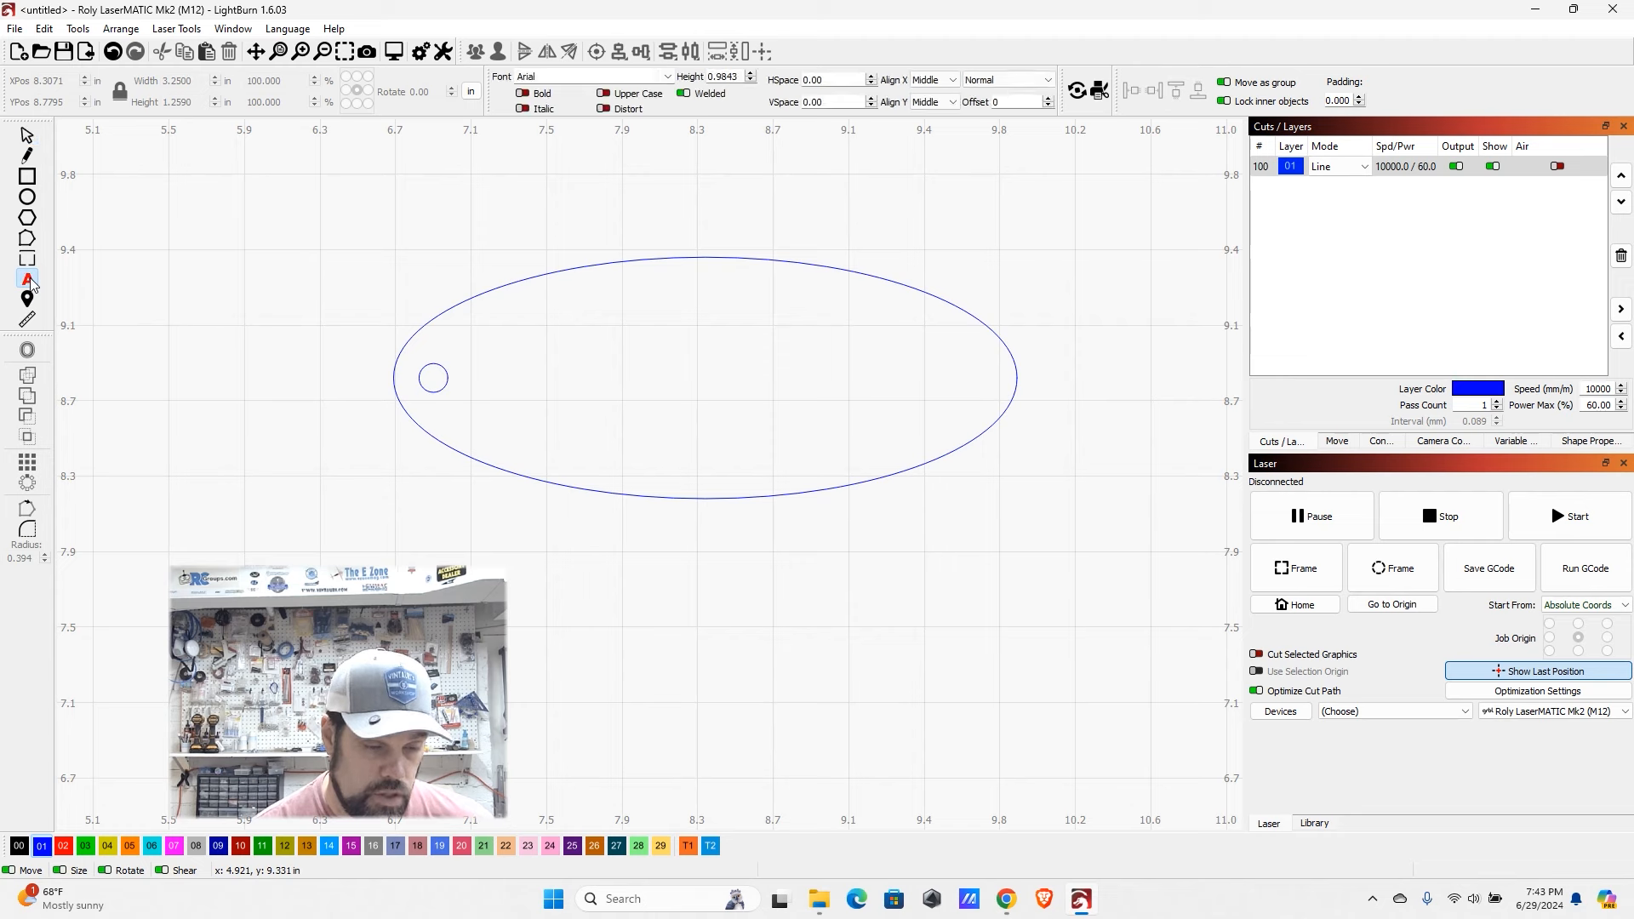
{"action": "left_click", "coordinate": [490, 381]}
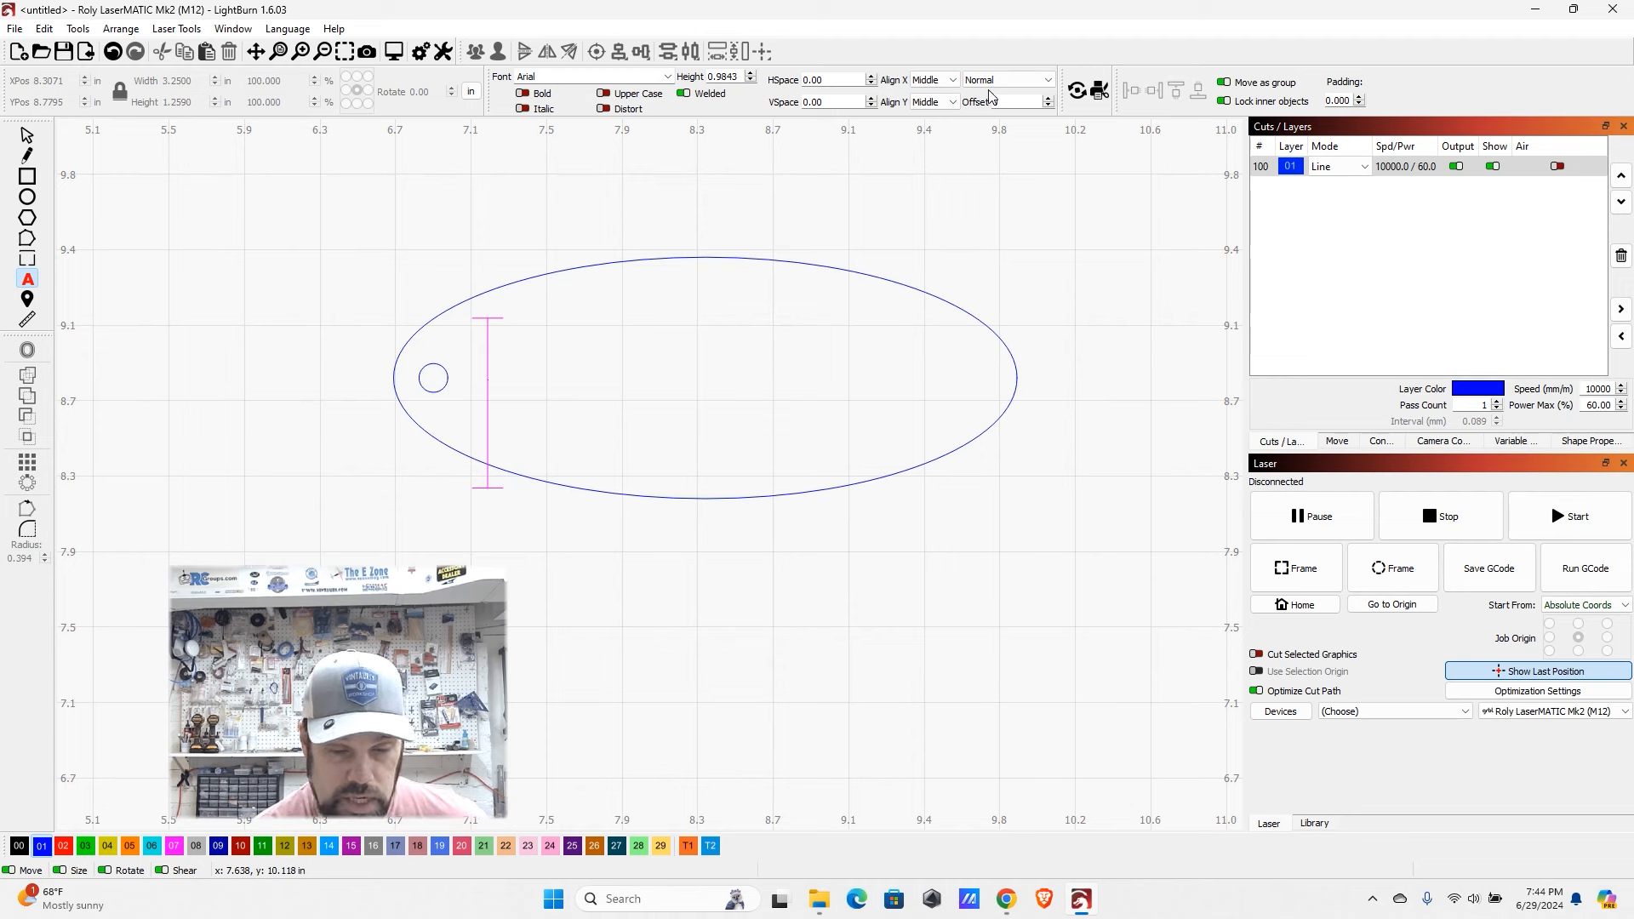
{"action": "left_click", "coordinate": [753, 79]}
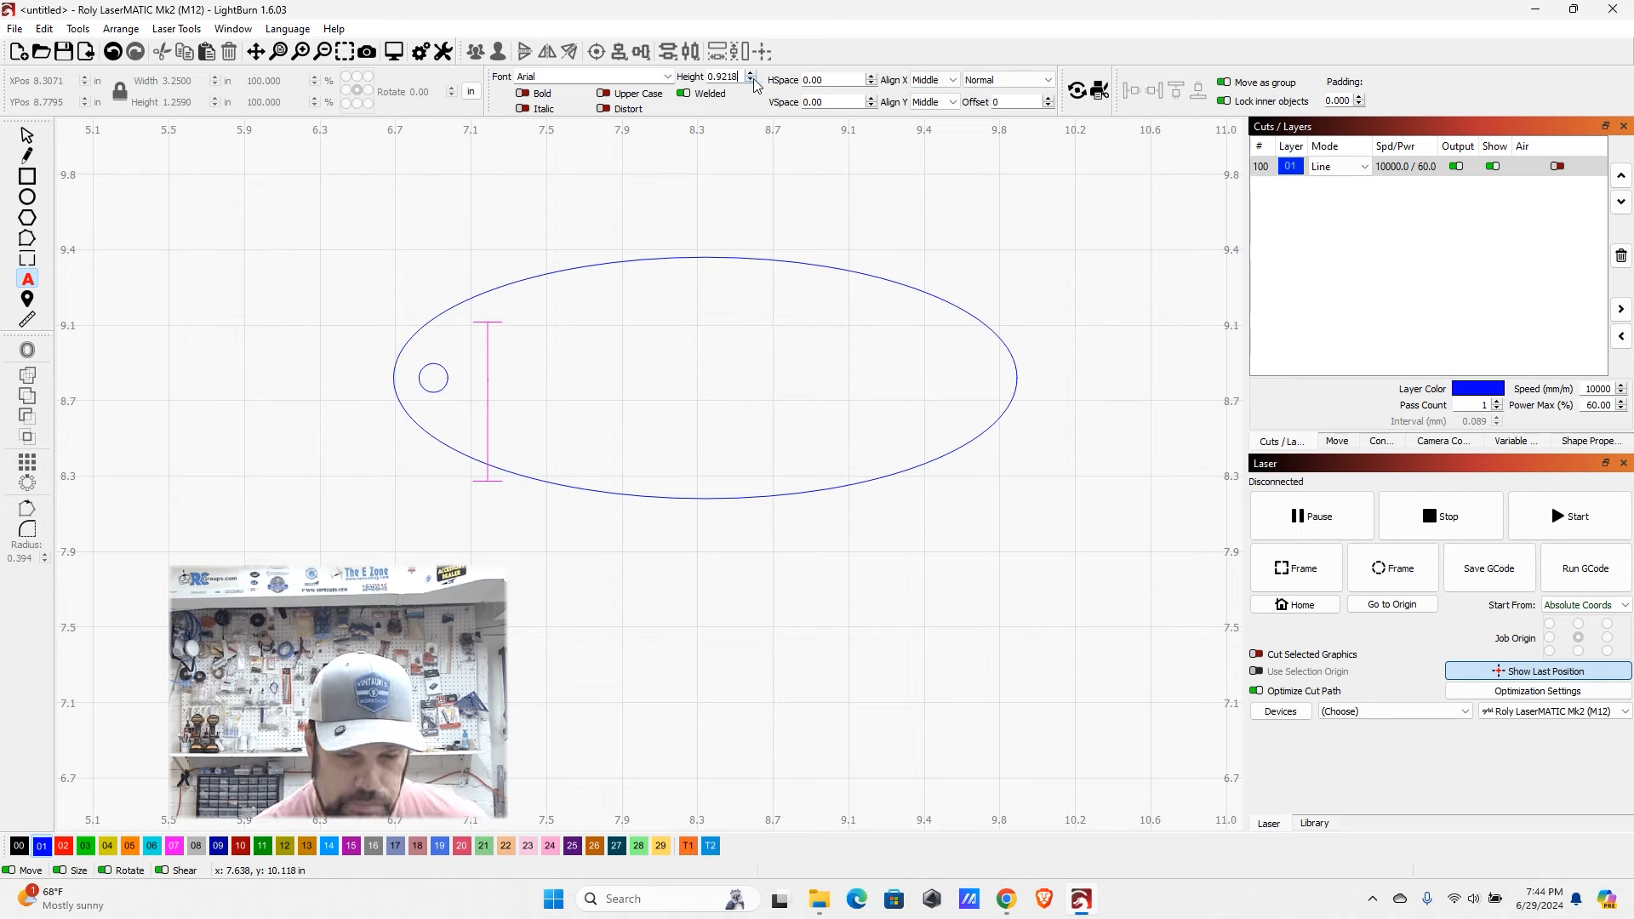
{"action": "left_click", "coordinate": [753, 79]}
{"action": "left_click", "coordinate": [754, 79]}
{"action": "left_click", "coordinate": [754, 79]}
{"action": "left_click", "coordinate": [754, 79]}
{"action": "left_click", "coordinate": [754, 79]}
{"action": "left_click", "coordinate": [754, 79]}
{"action": "left_click", "coordinate": [753, 79]}
{"action": "left_click", "coordinate": [754, 80]}
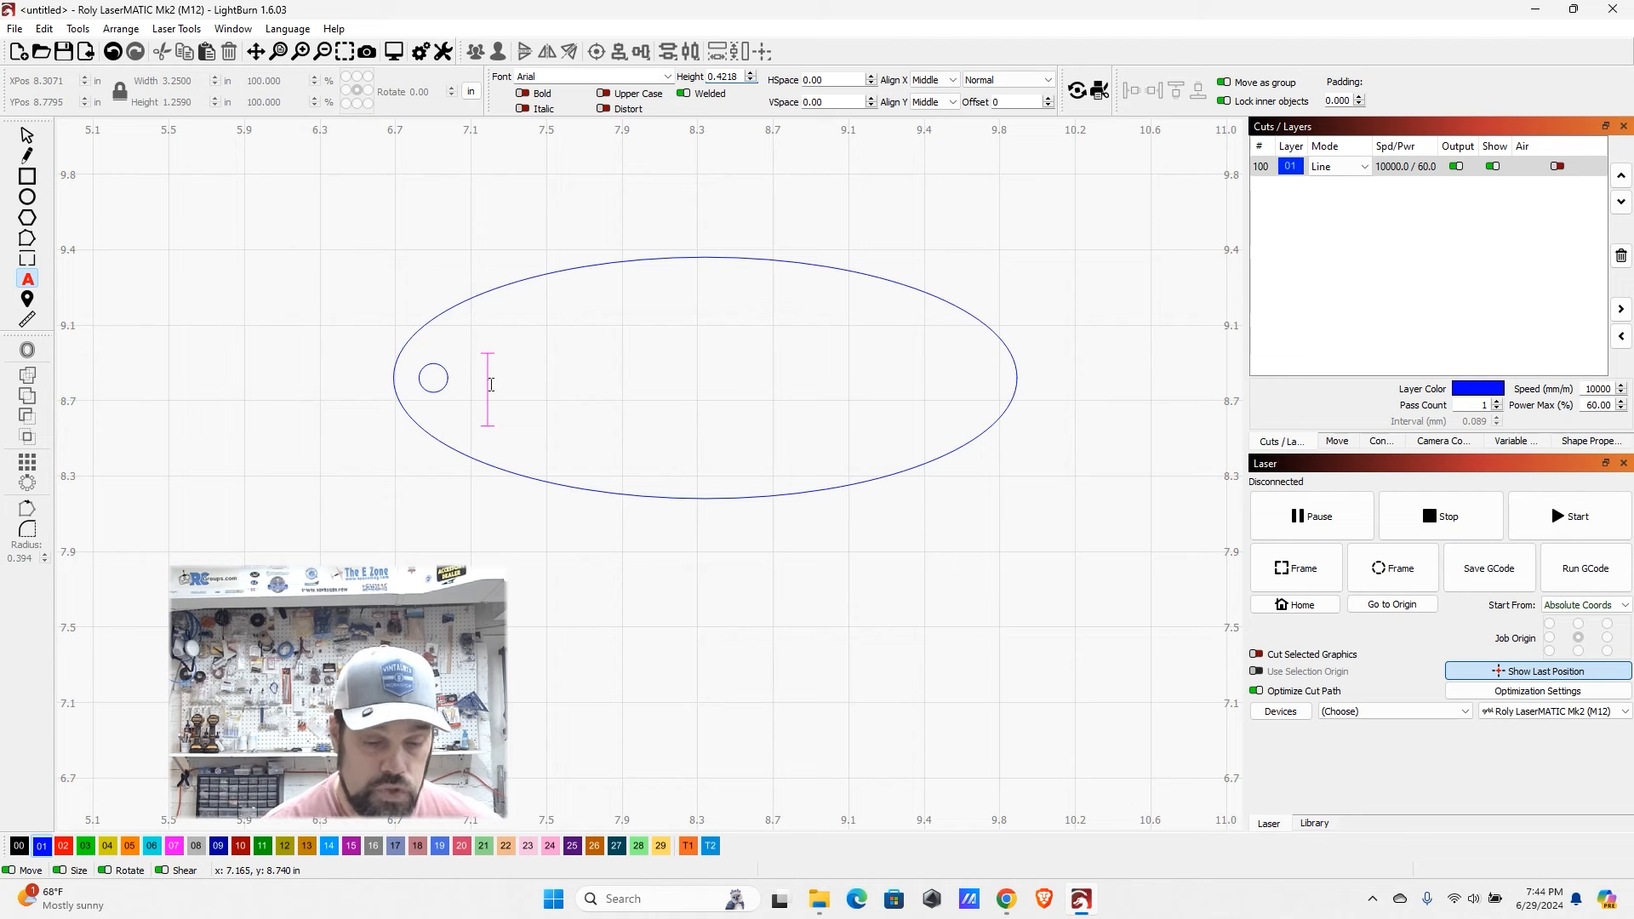
- Enter the text "Lightburn", centred in the ellipse, and assign it to the black layer 00
{"action": "type", "text": "Light"}
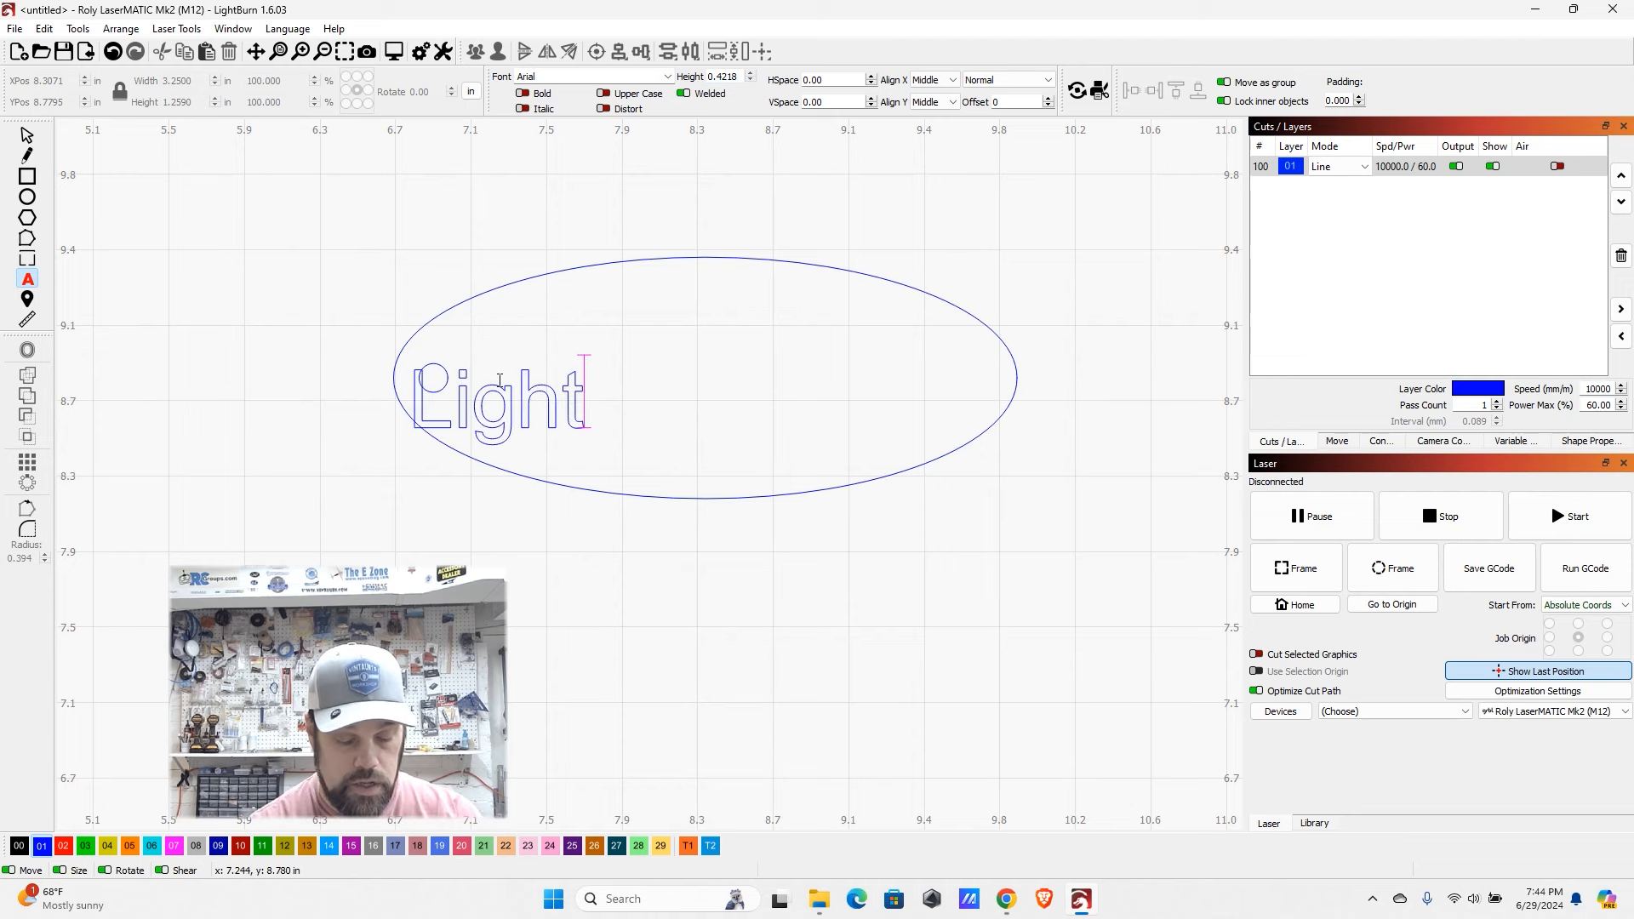
{"action": "type", "text": "burn"}
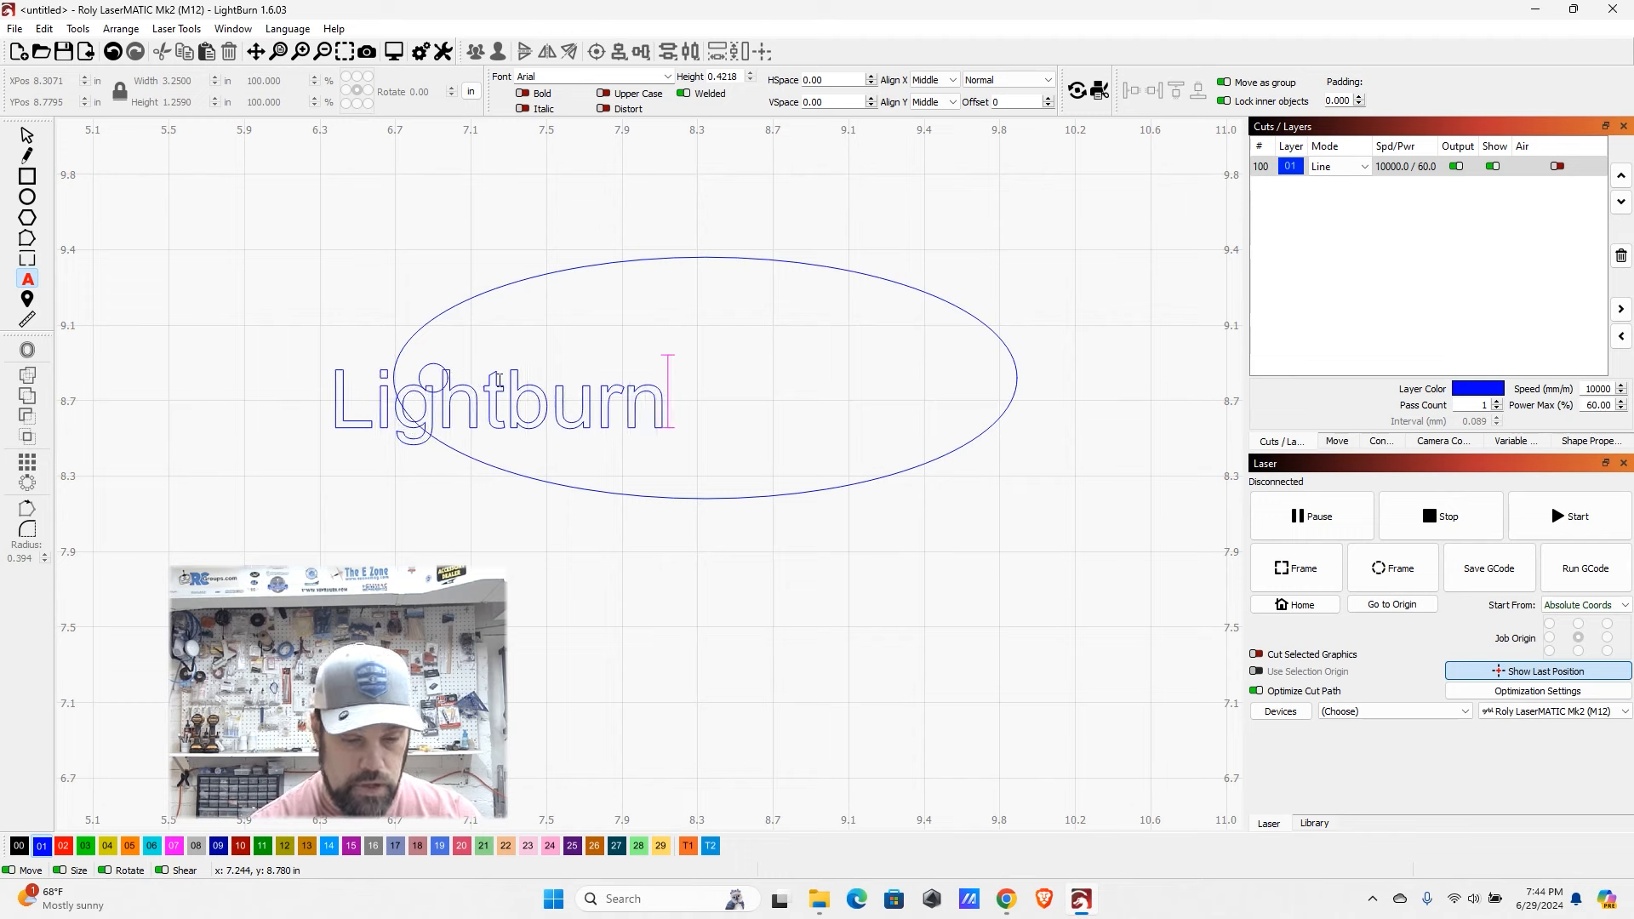
{"action": "key", "text": "Escape"}
{"action": "left_click_drag", "start_coordinate": [504, 408], "coordinate": [709, 392]}
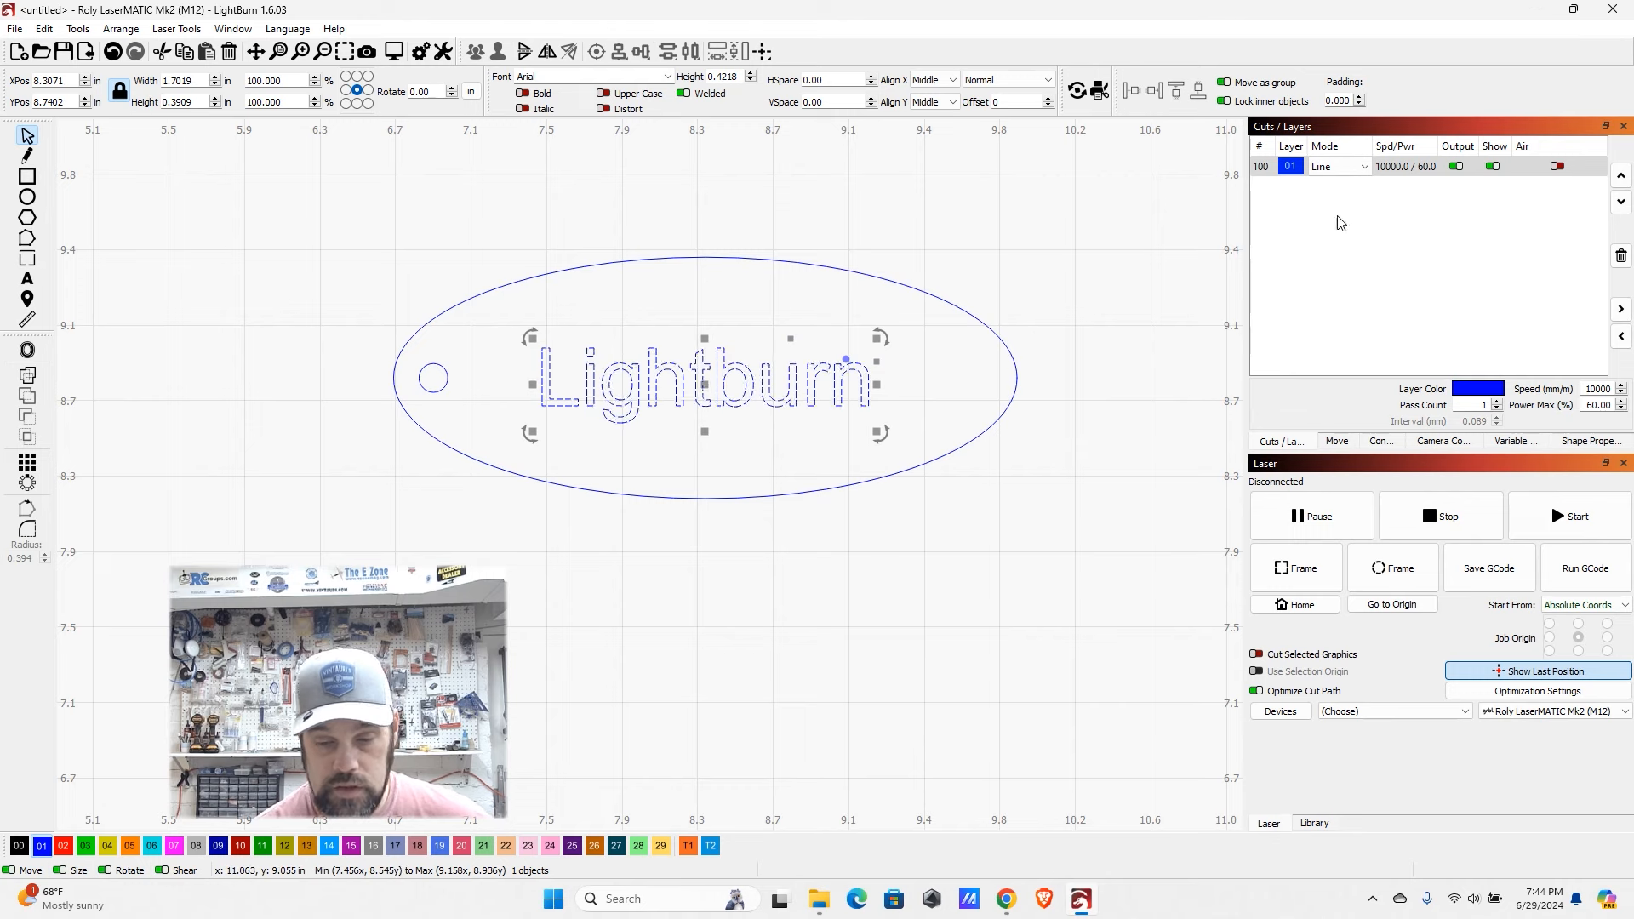
{"action": "left_click", "coordinate": [18, 846]}
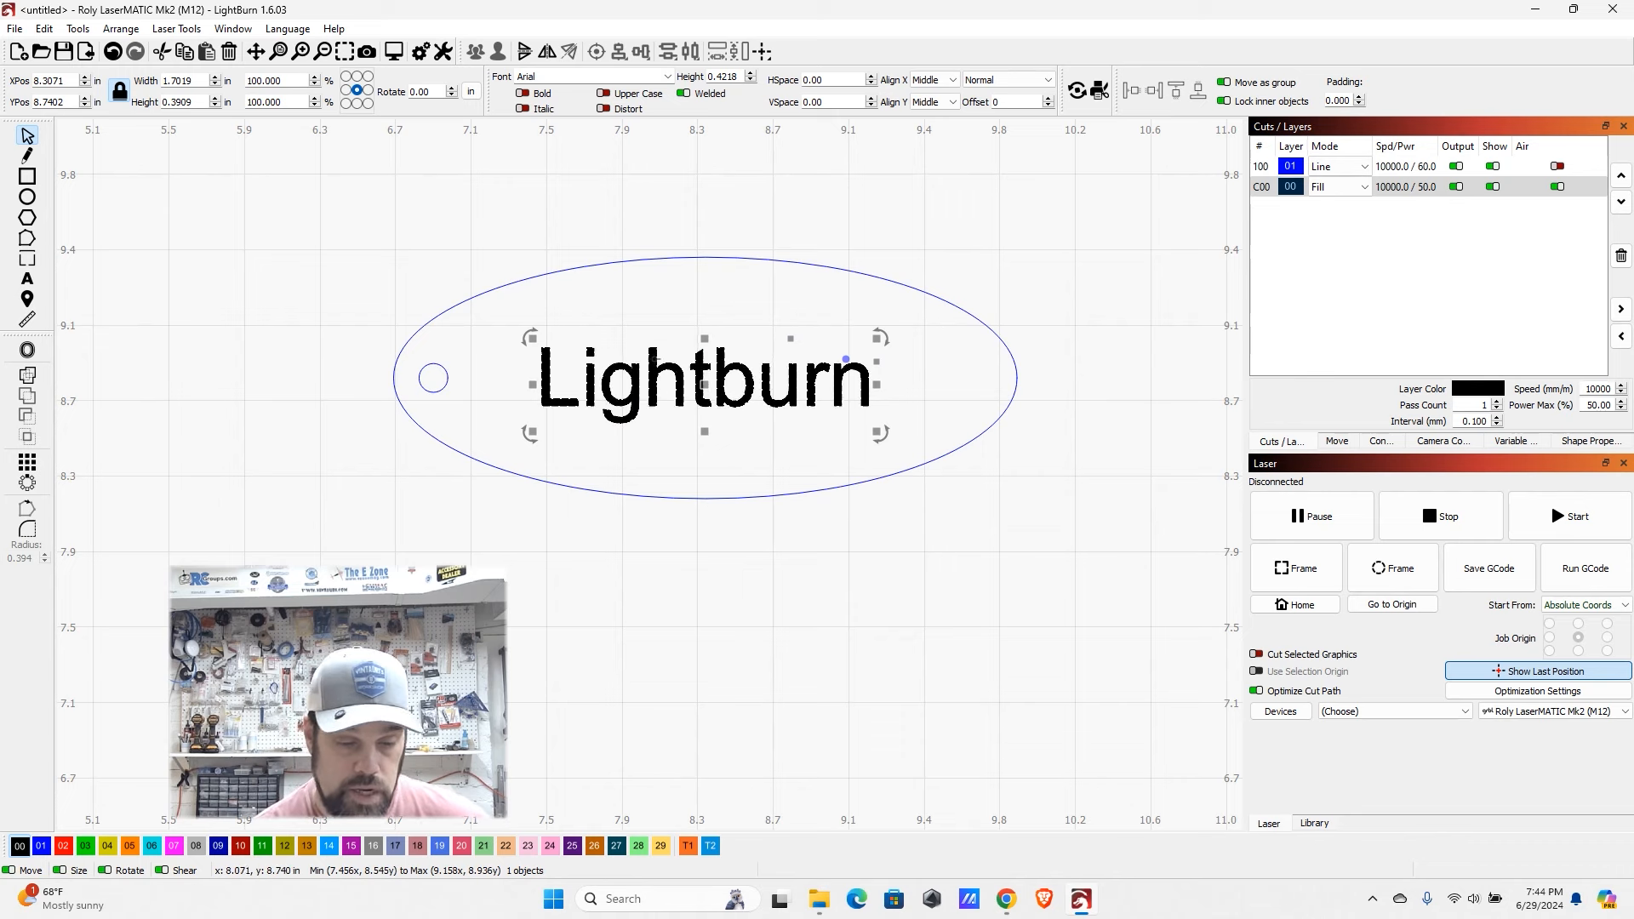
{"action": "left_click", "coordinate": [668, 77]}
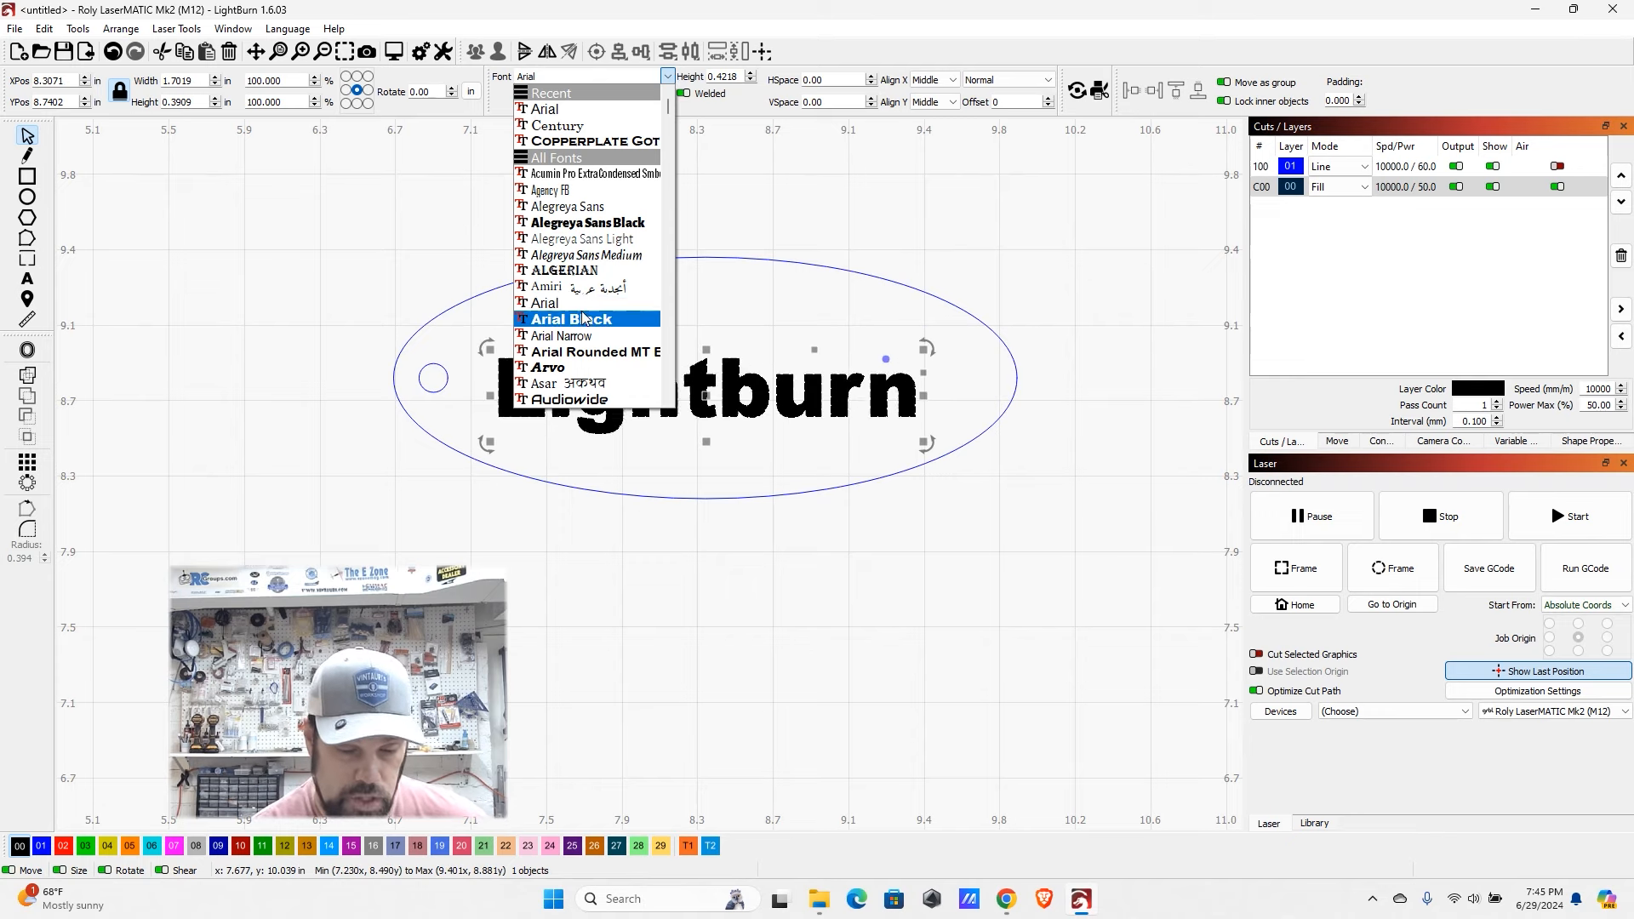
{"action": "left_click", "coordinate": [773, 224]}
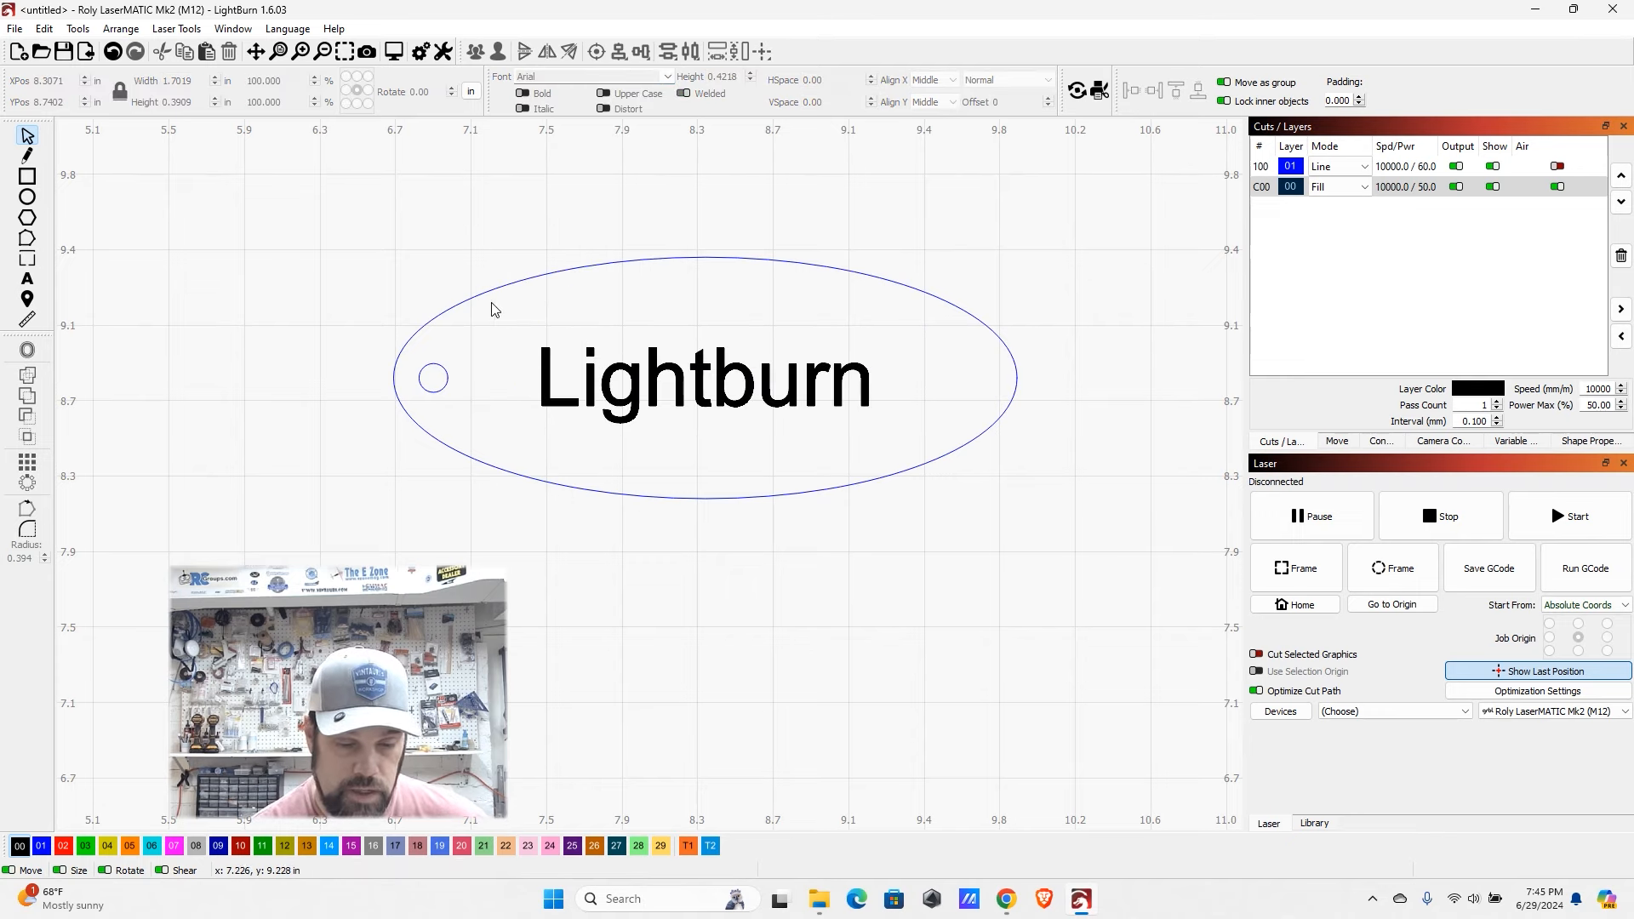
{"action": "scroll", "coordinate": [912, 460], "scroll_direction": "down", "scroll_amount": 7}
{"action": "scroll", "coordinate": [929, 259], "scroll_direction": "up", "scroll_amount": 3}
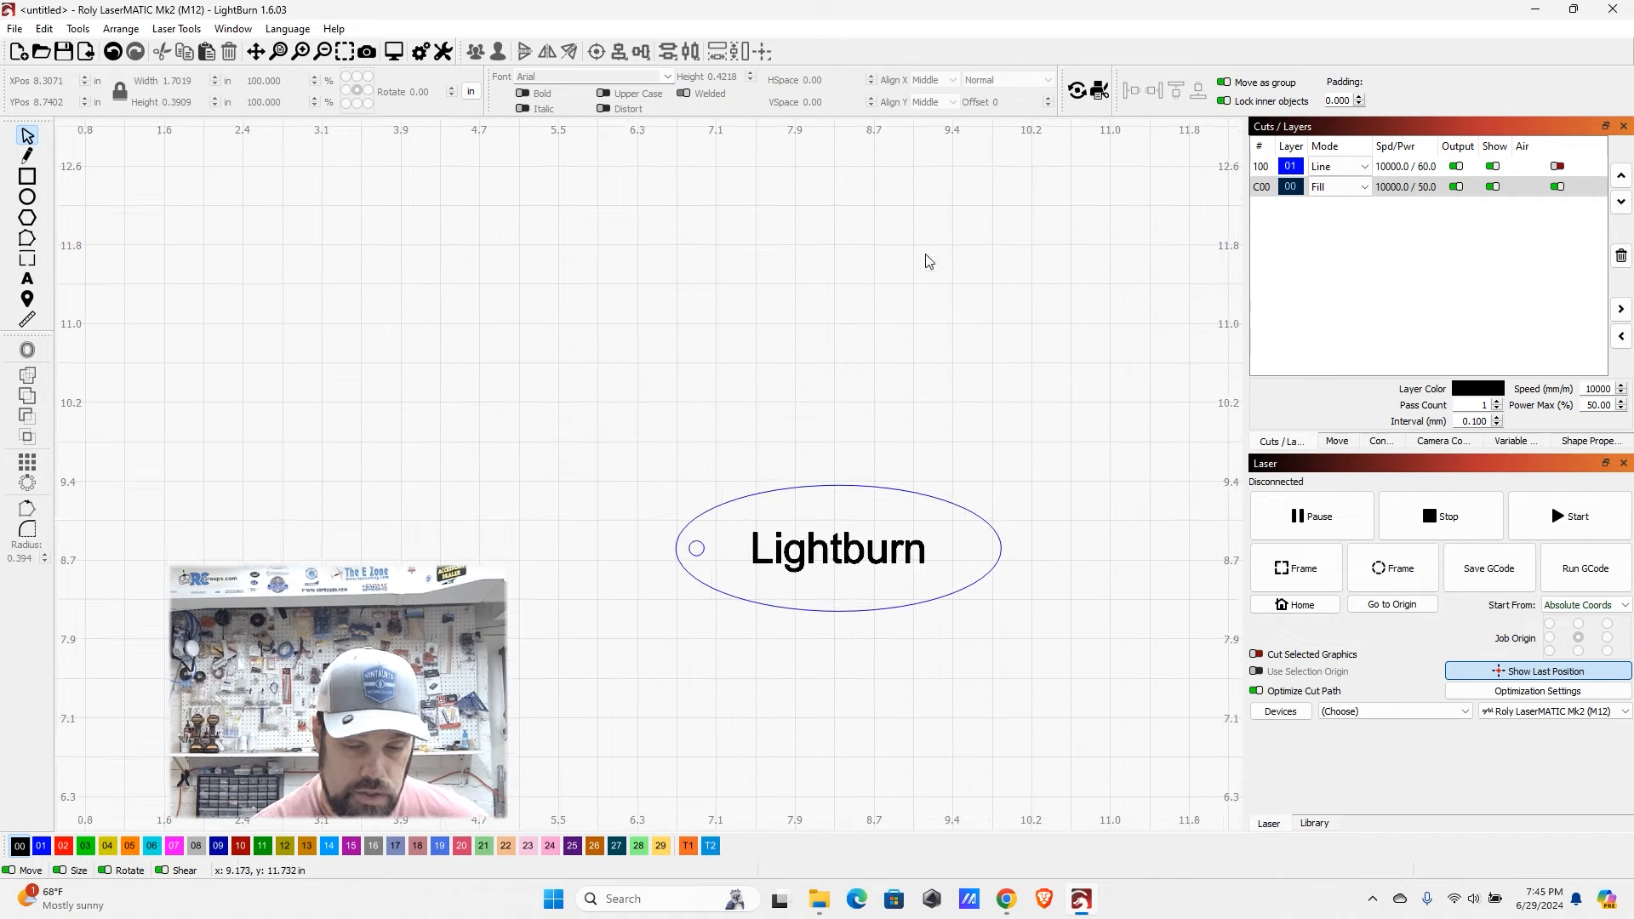
{"action": "scroll", "coordinate": [854, 565], "scroll_direction": "up", "scroll_amount": 1}
{"action": "scroll", "coordinate": [791, 667], "scroll_direction": "down", "scroll_amount": 1}
{"action": "scroll", "coordinate": [876, 514], "scroll_direction": "up", "scroll_amount": 4}
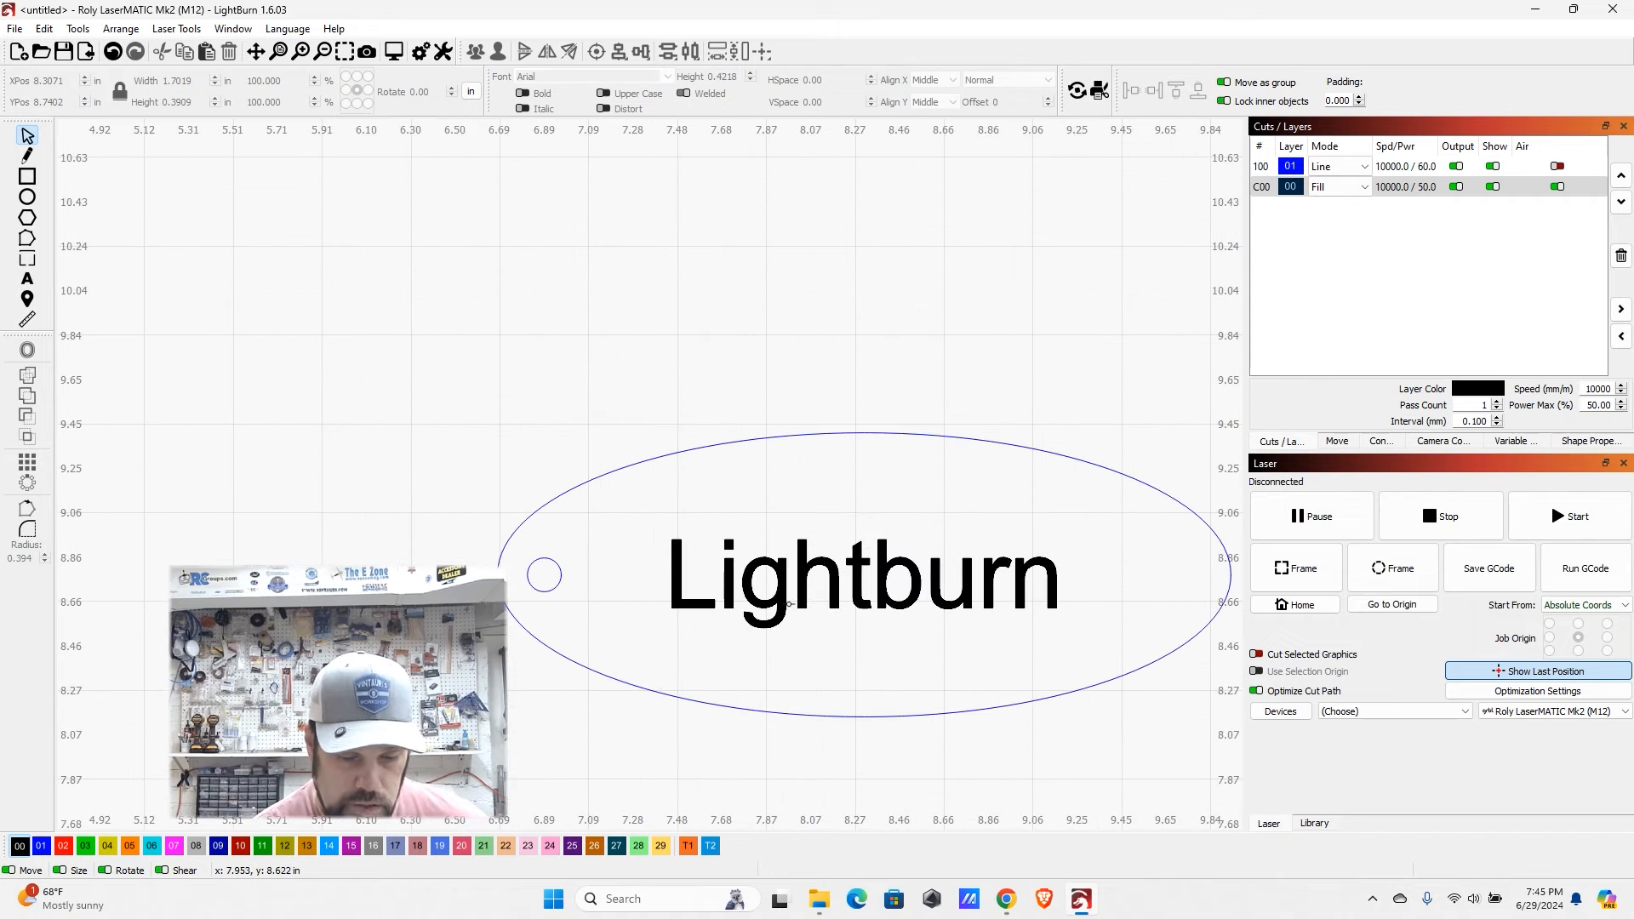
- Change the font of the "Lightburn" text to Copperplate Gothic Bold after previewing other fonts on it
{"action": "left_click", "coordinate": [751, 562]}
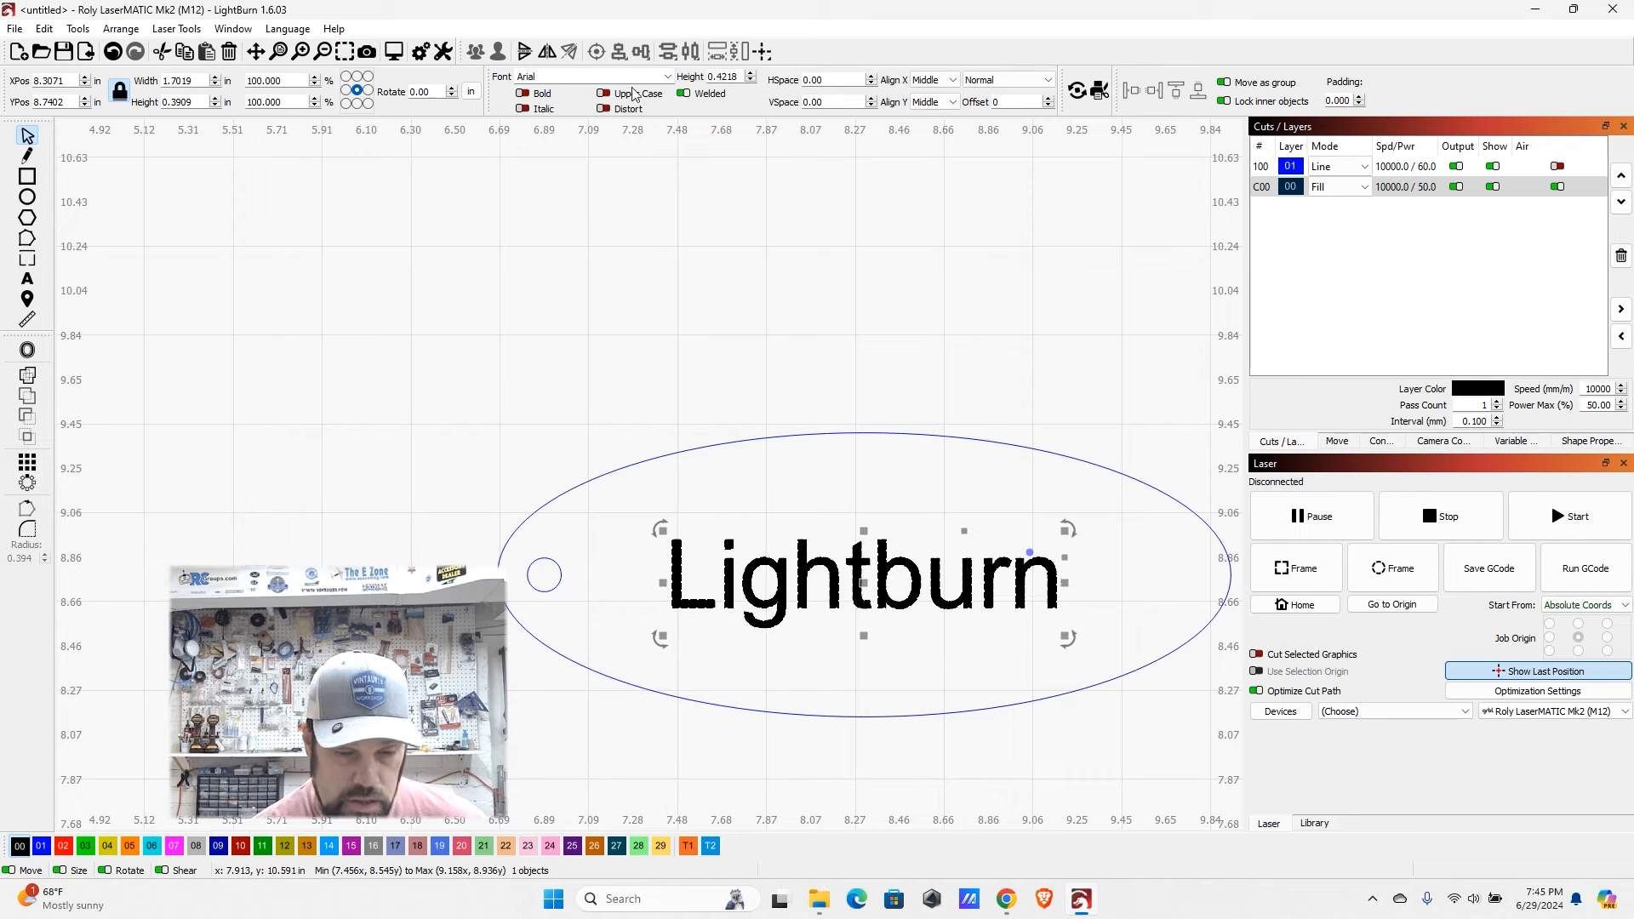
{"action": "left_click", "coordinate": [667, 76]}
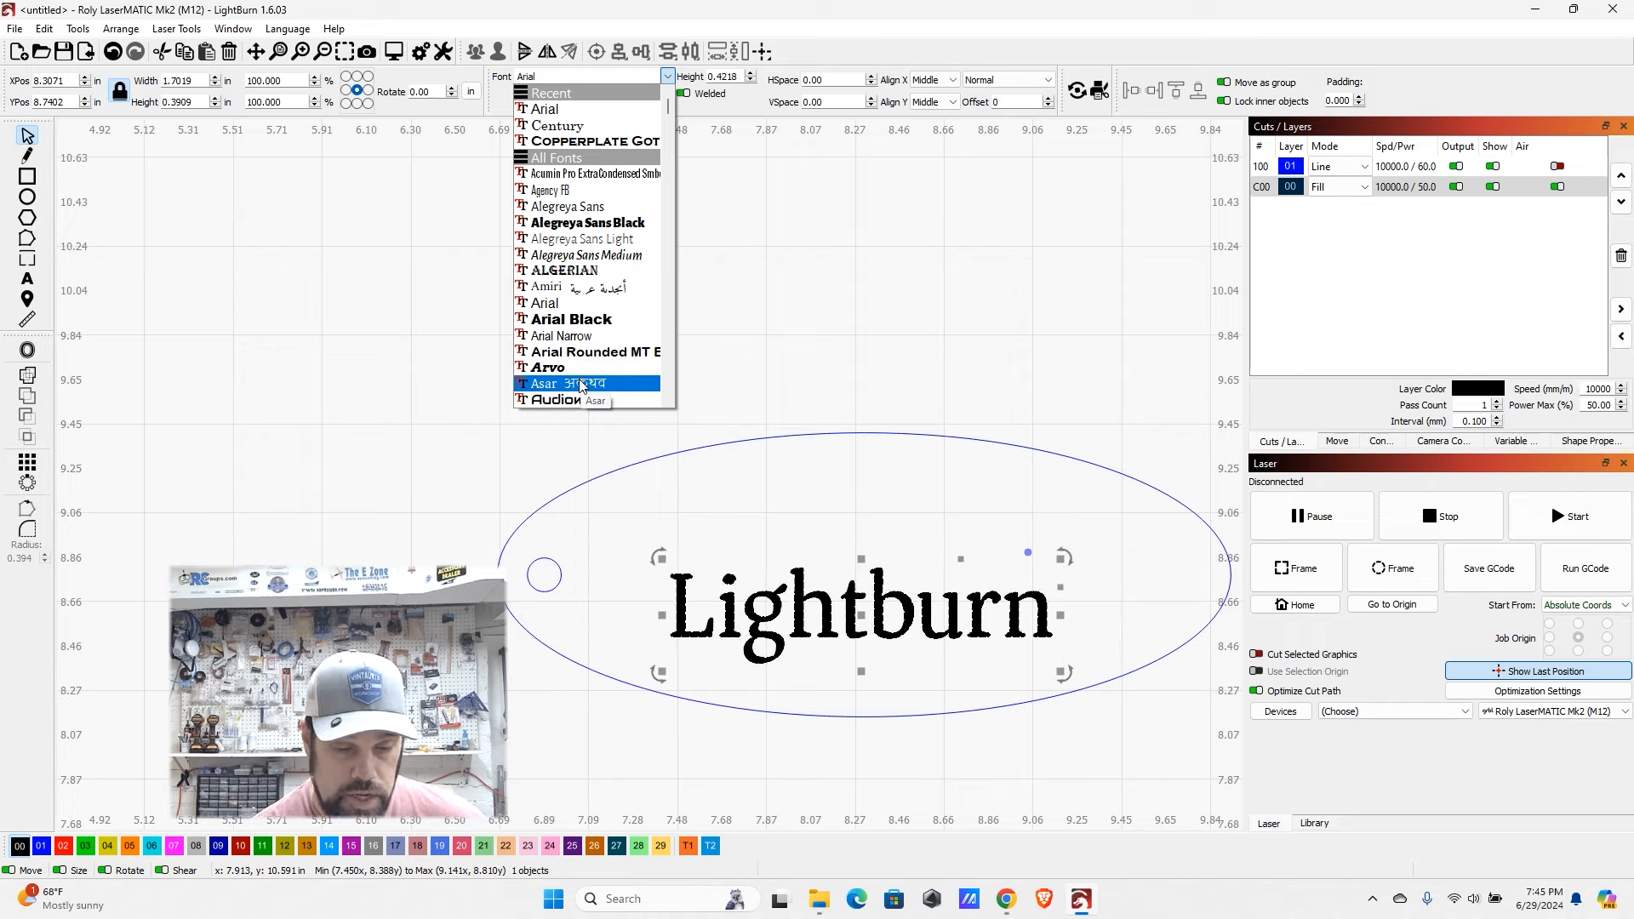
{"action": "scroll", "coordinate": [587, 368], "scroll_direction": "down", "scroll_amount": 5}
{"action": "scroll", "coordinate": [588, 368], "scroll_direction": "down", "scroll_amount": 1}
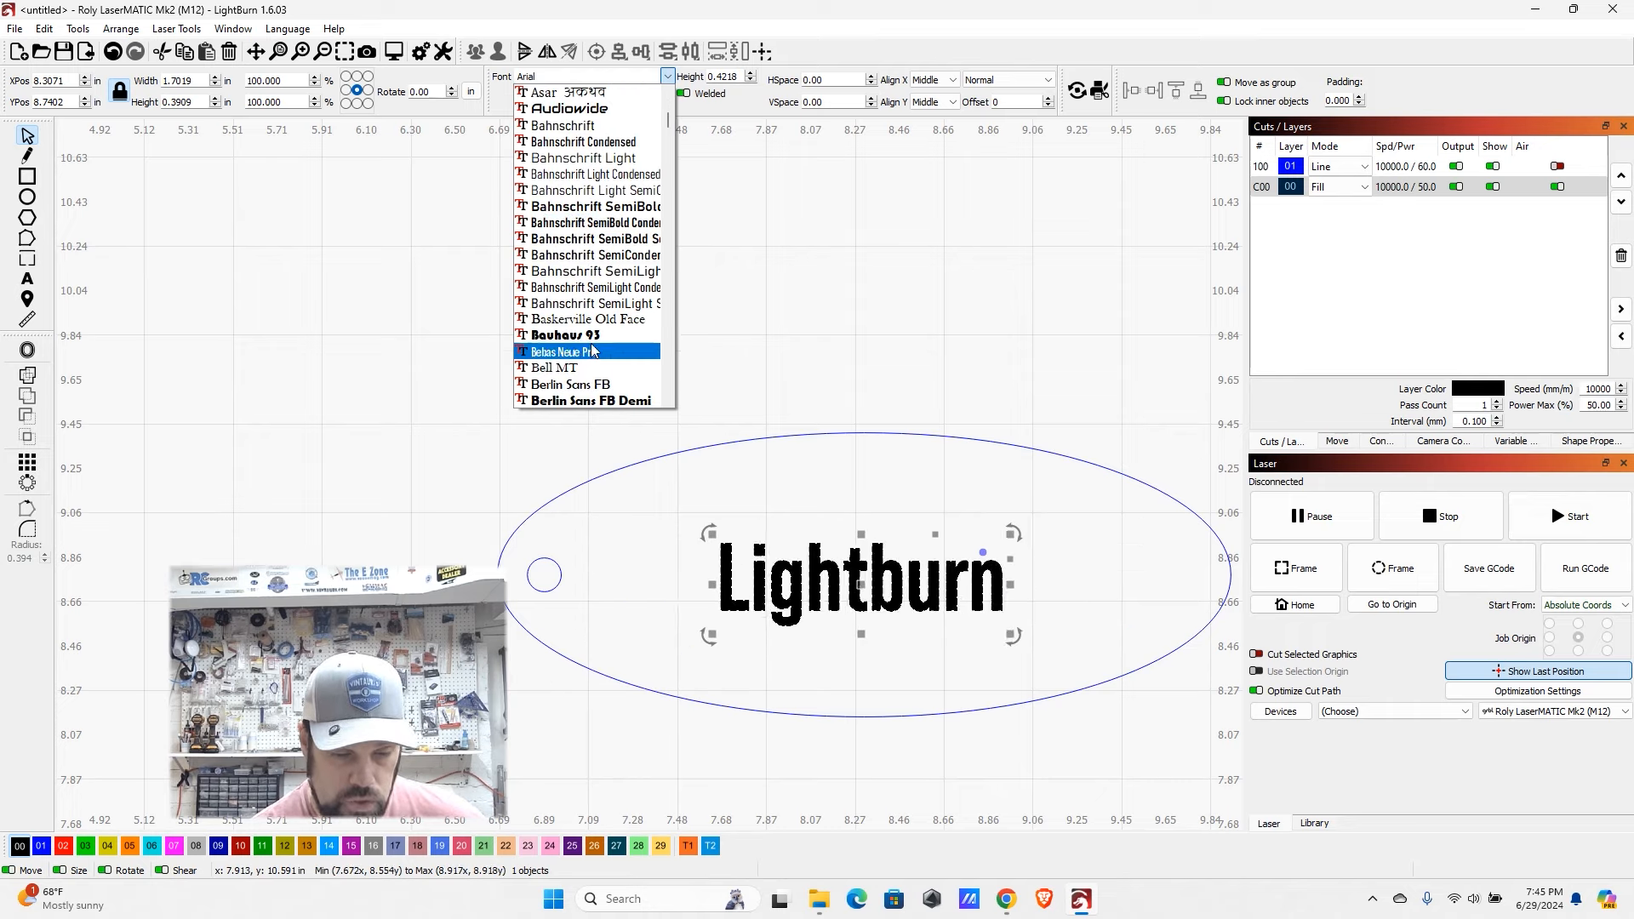
{"action": "scroll", "coordinate": [596, 345], "scroll_direction": "down", "scroll_amount": 3}
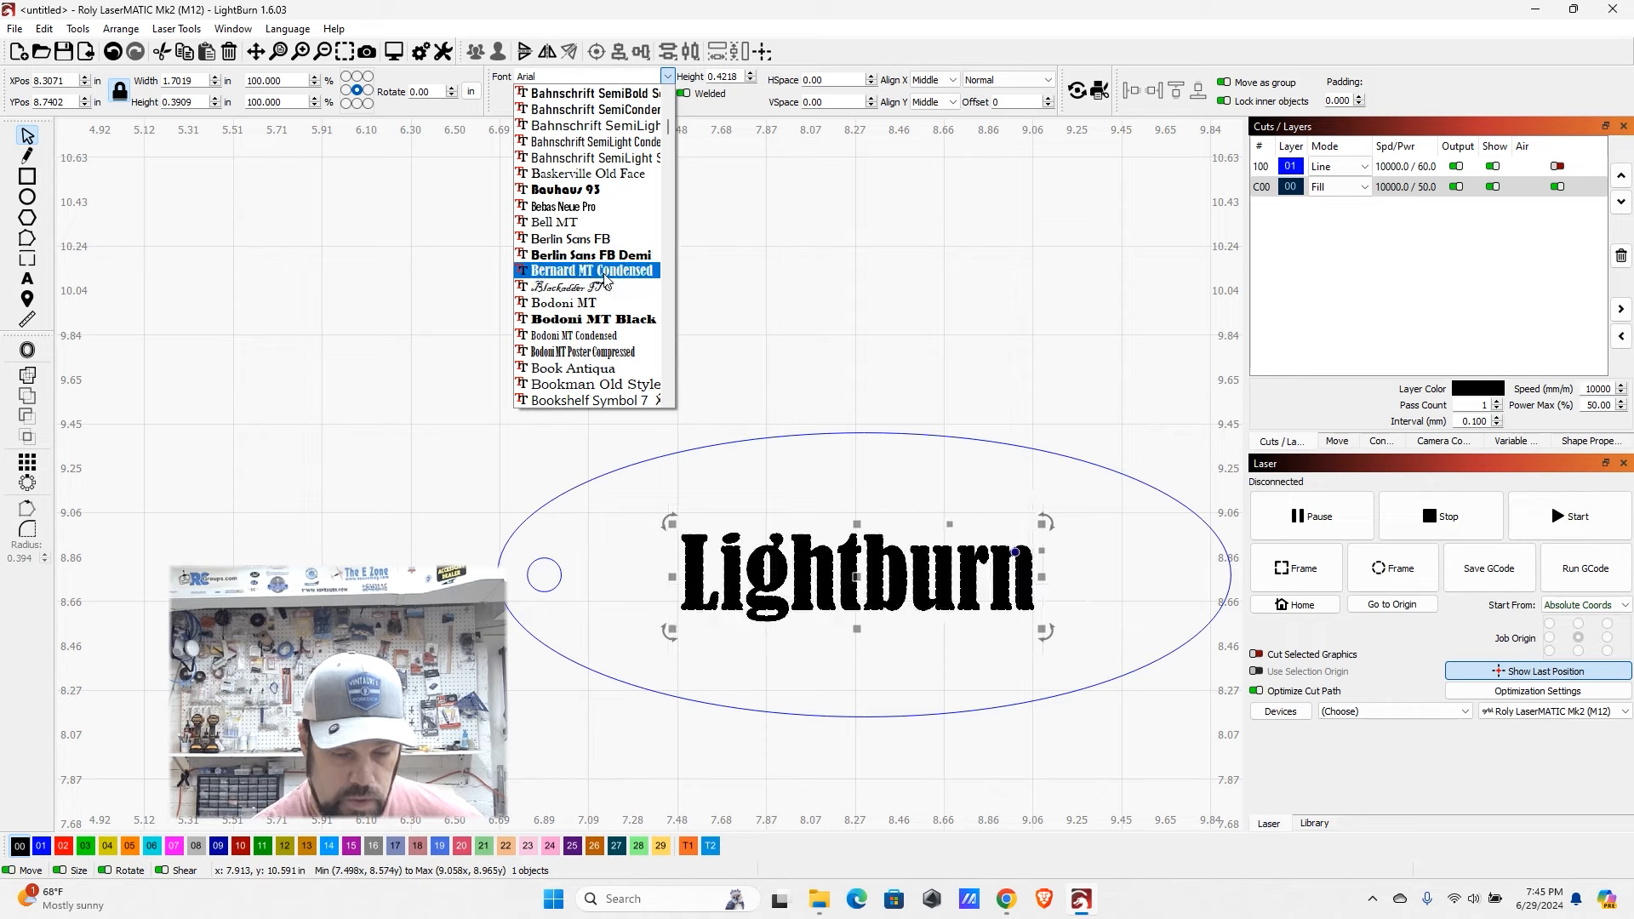
{"action": "scroll", "coordinate": [587, 336], "scroll_direction": "down", "scroll_amount": 3}
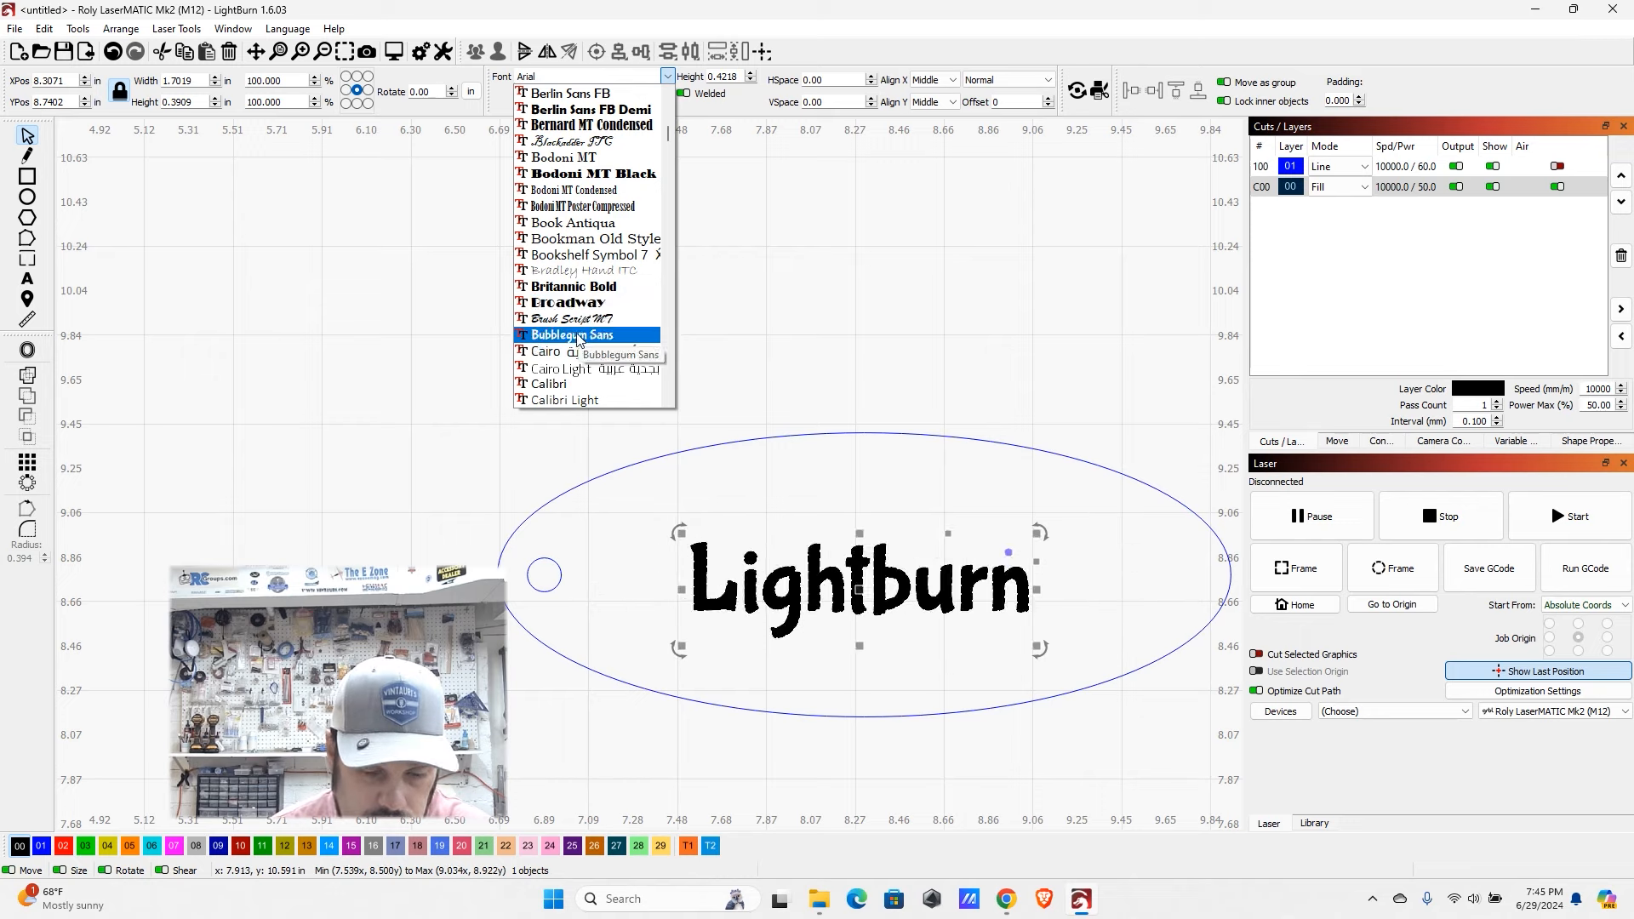
{"action": "scroll", "coordinate": [584, 349], "scroll_direction": "down", "scroll_amount": 2}
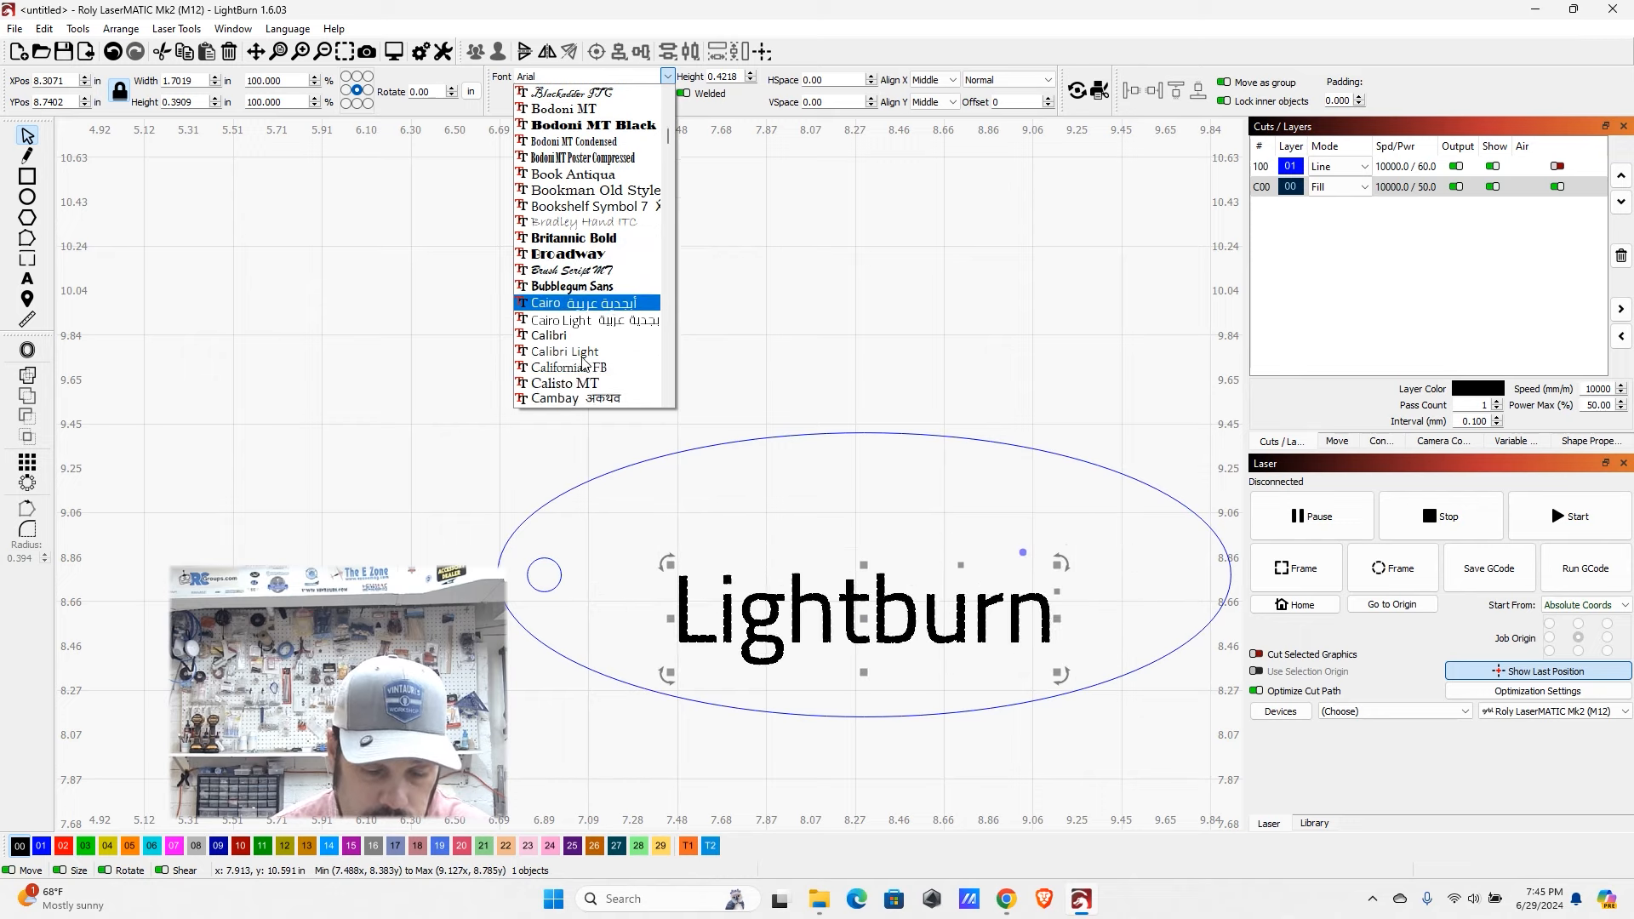
{"action": "scroll", "coordinate": [588, 349], "scroll_direction": "down", "scroll_amount": 5}
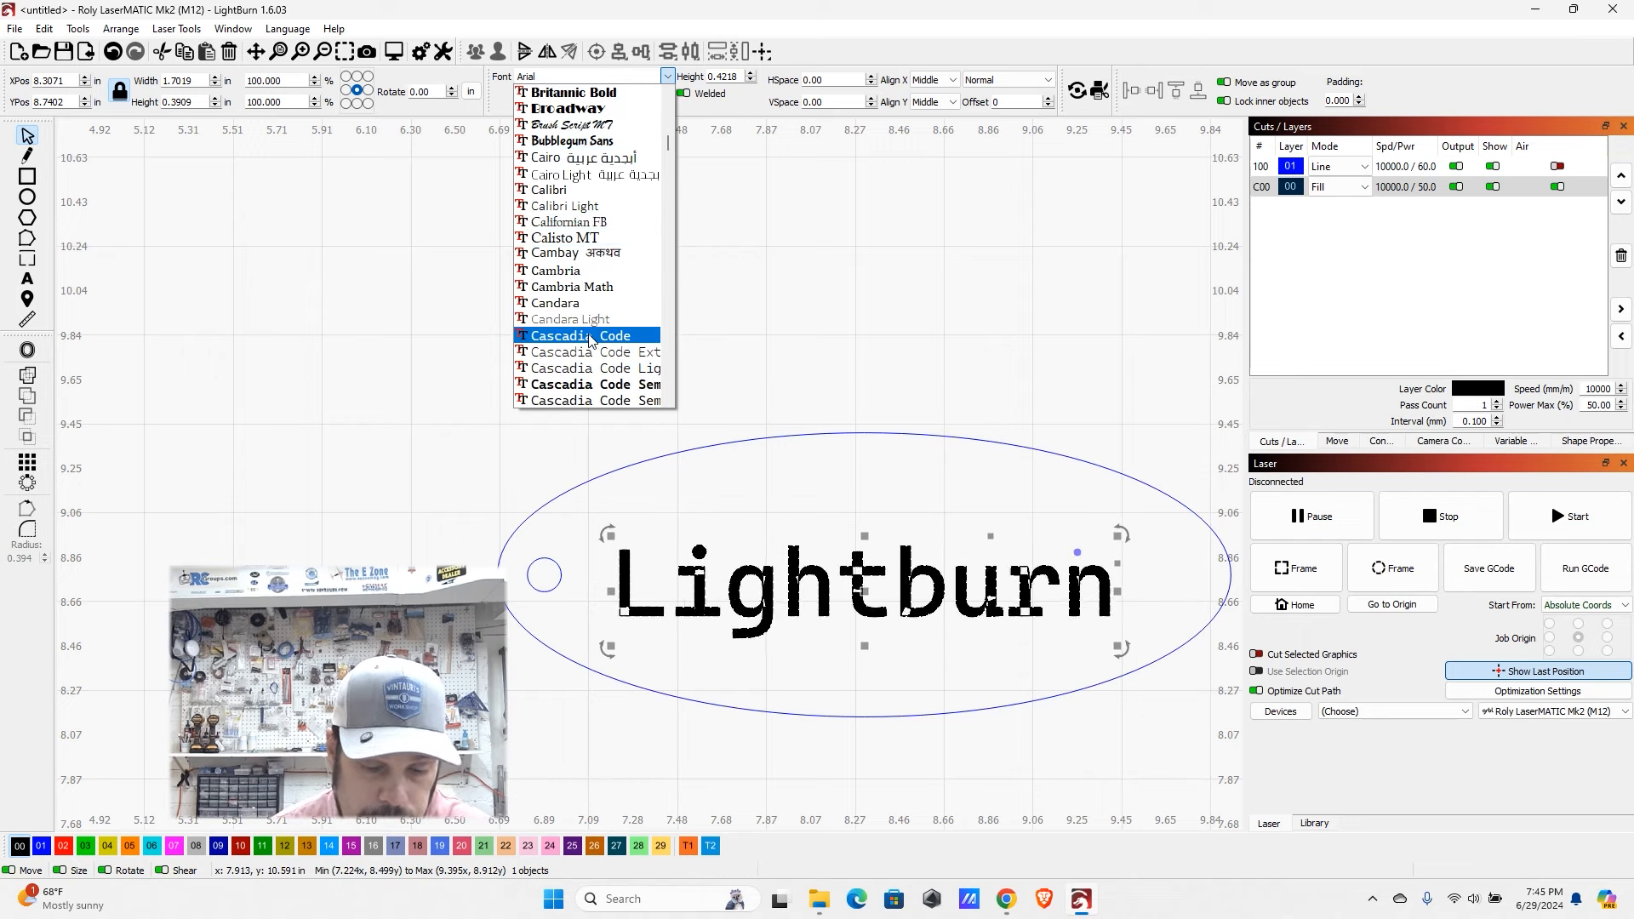
{"action": "scroll", "coordinate": [593, 323], "scroll_direction": "down", "scroll_amount": 2}
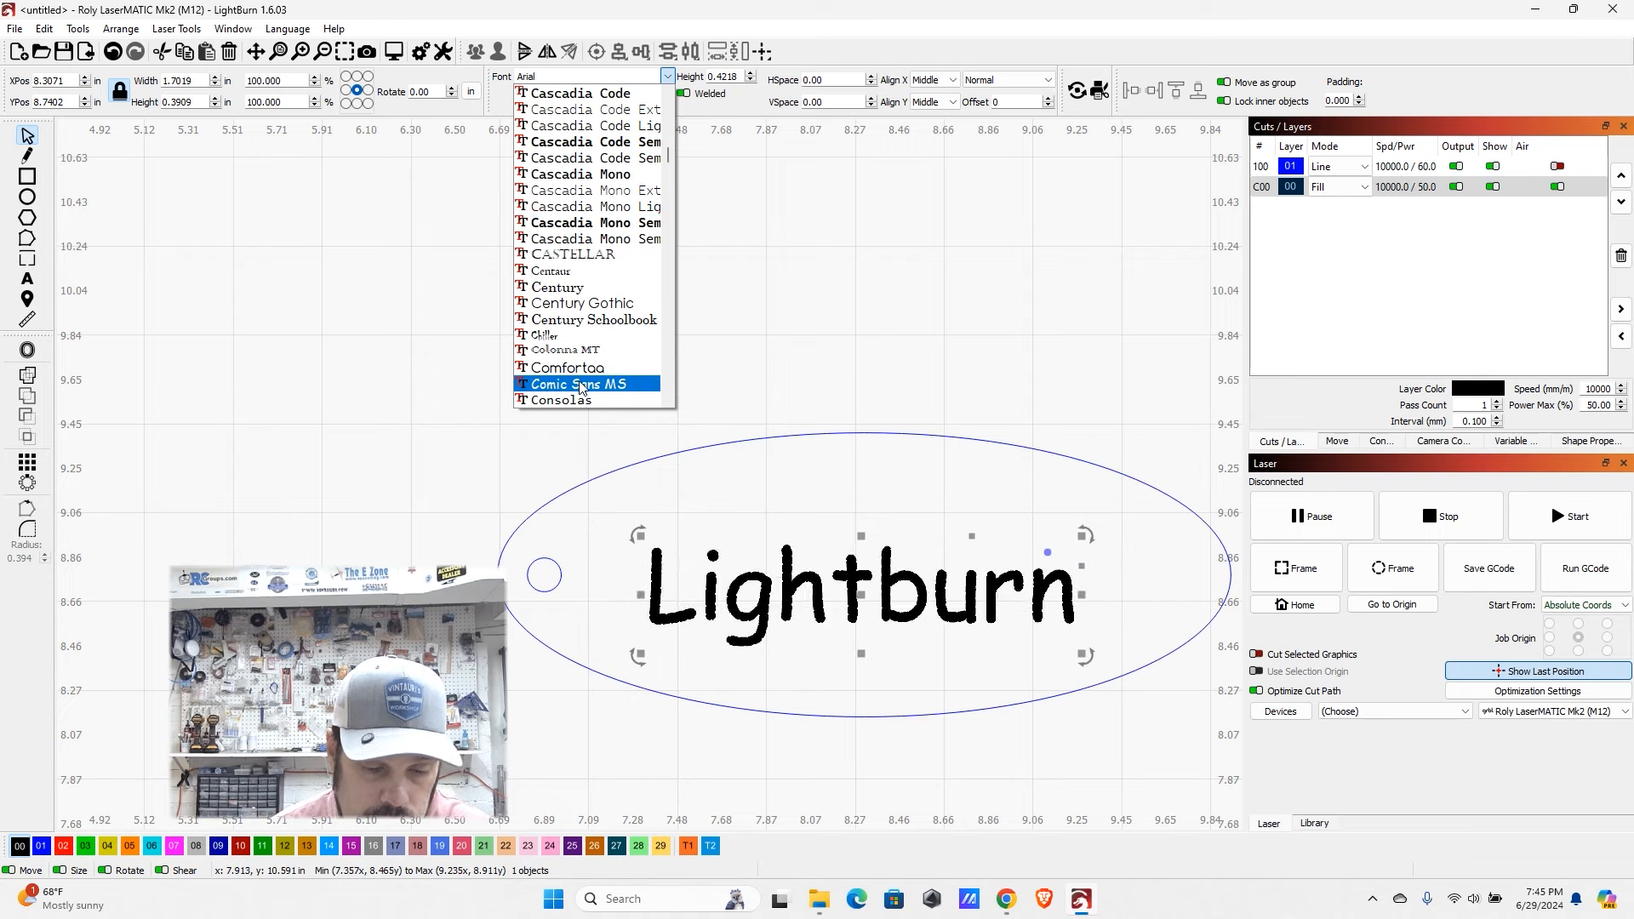
{"action": "scroll", "coordinate": [588, 336], "scroll_direction": "down", "scroll_amount": 2}
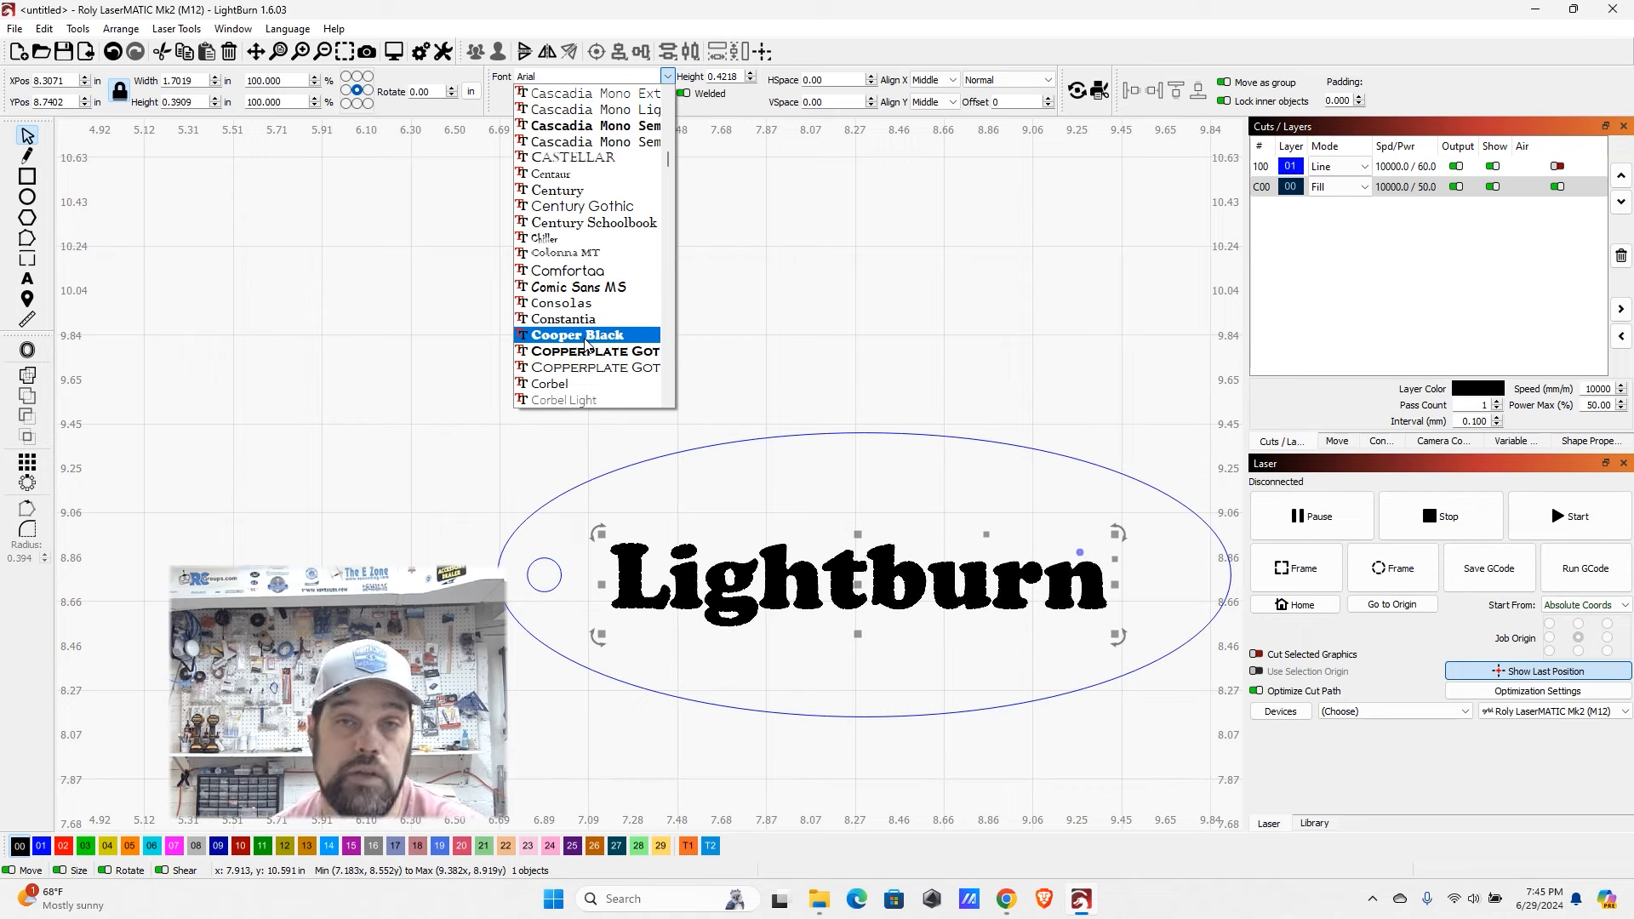
{"action": "scroll", "coordinate": [587, 340], "scroll_direction": "down", "scroll_amount": 1}
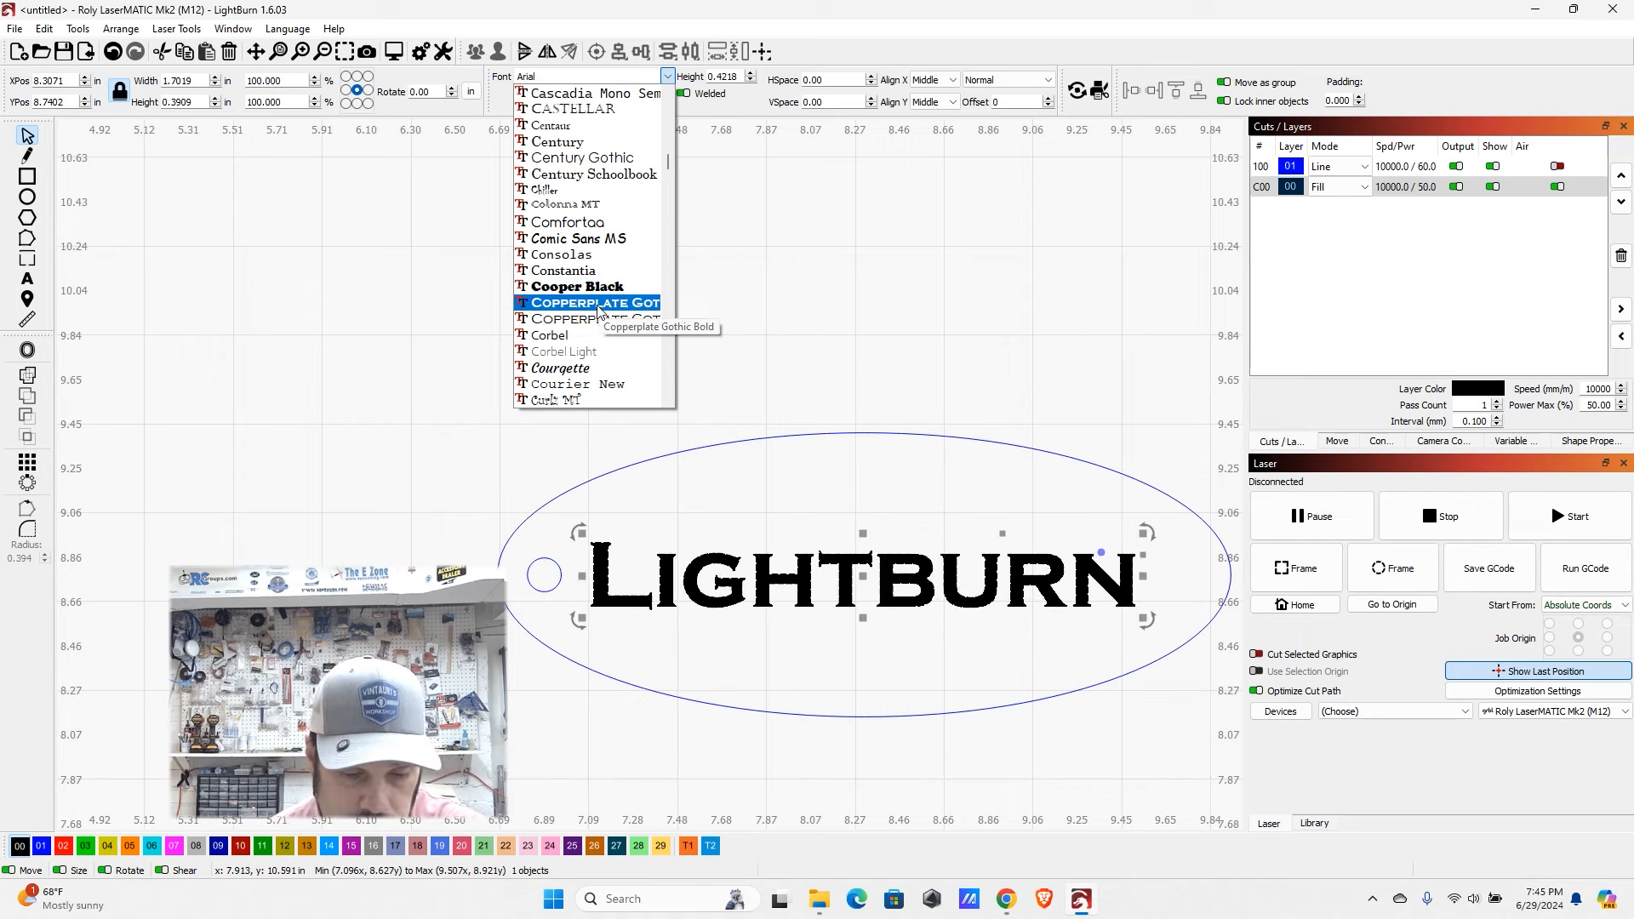
{"action": "left_click", "coordinate": [596, 304]}
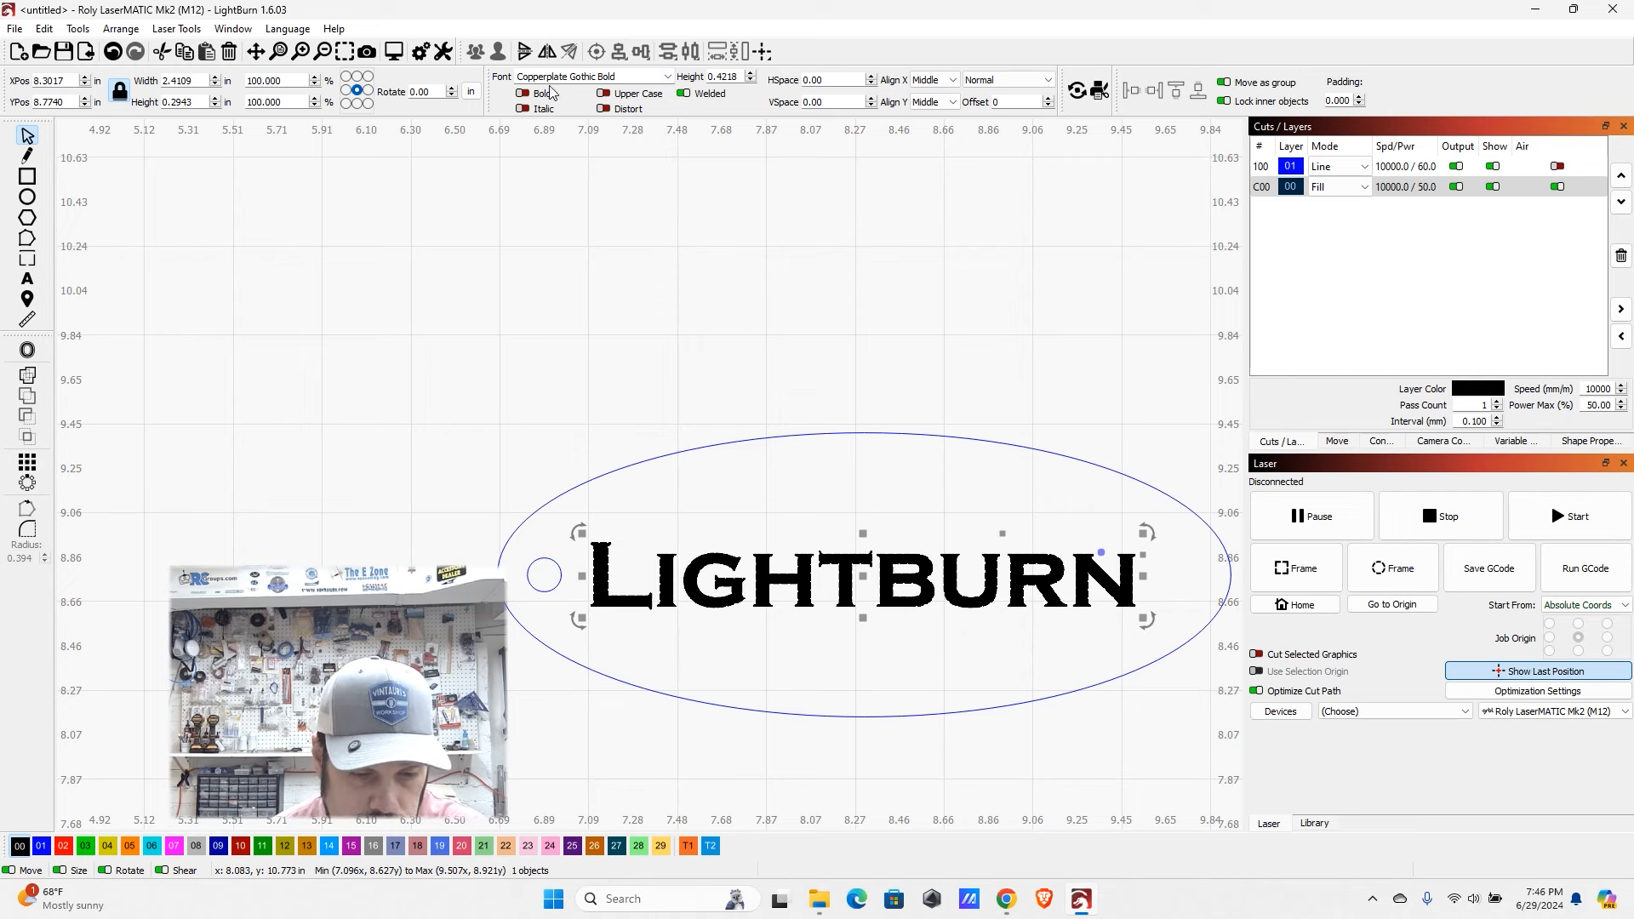
- Turn on bold and italic styling for the "Lightburn" text
{"action": "left_click", "coordinate": [523, 94]}
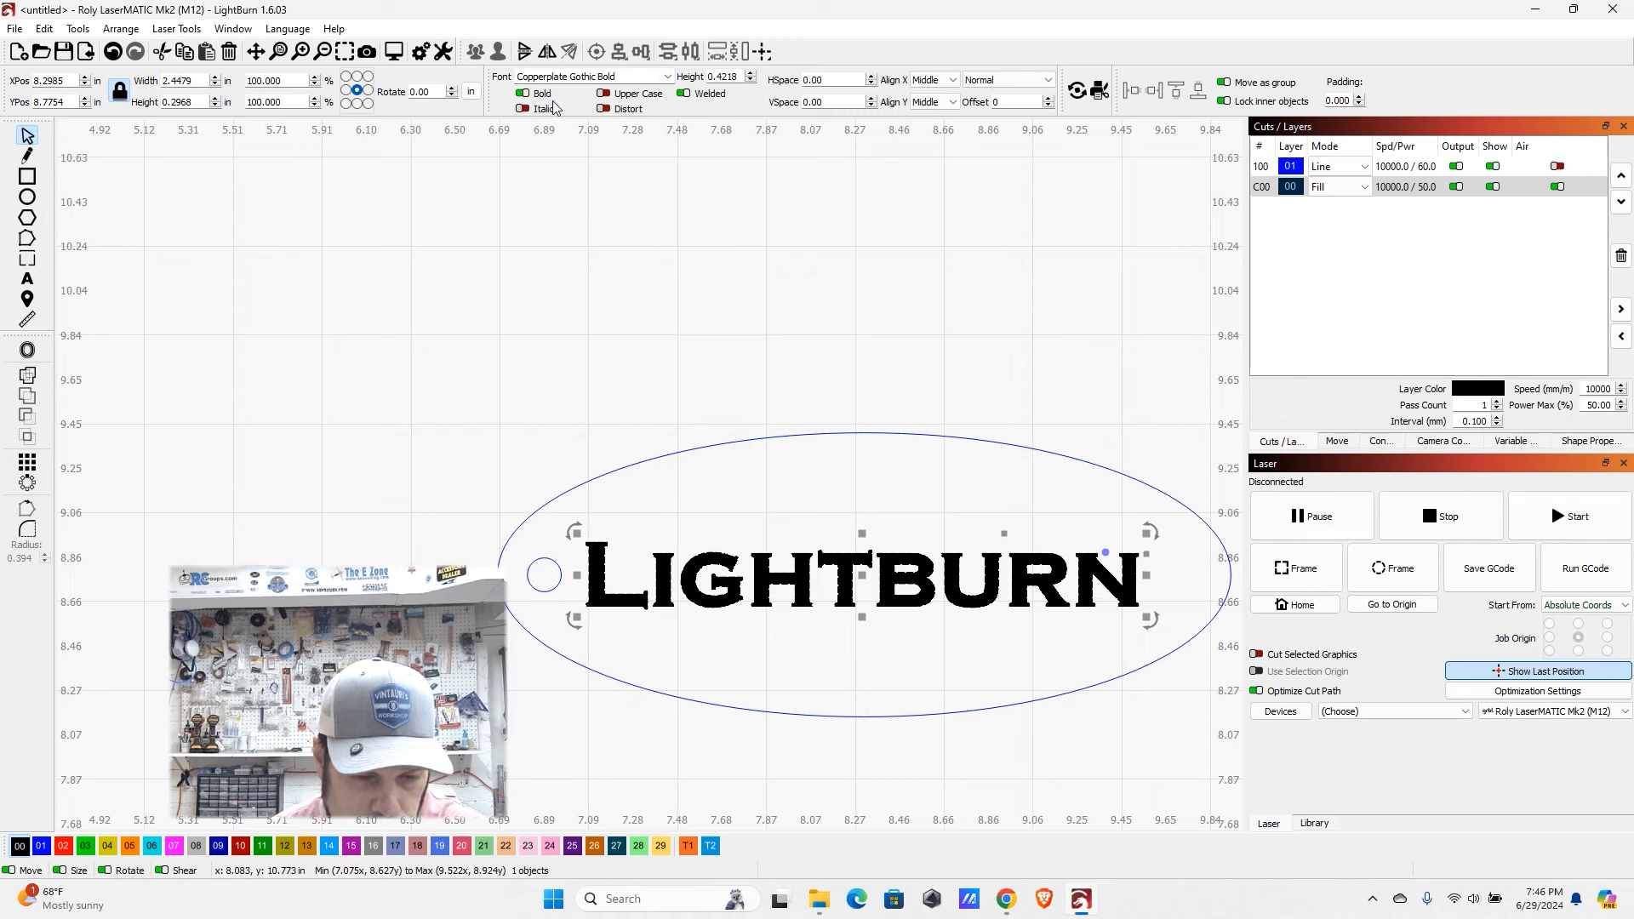
{"action": "left_click", "coordinate": [524, 109]}
{"action": "left_click", "coordinate": [526, 109]}
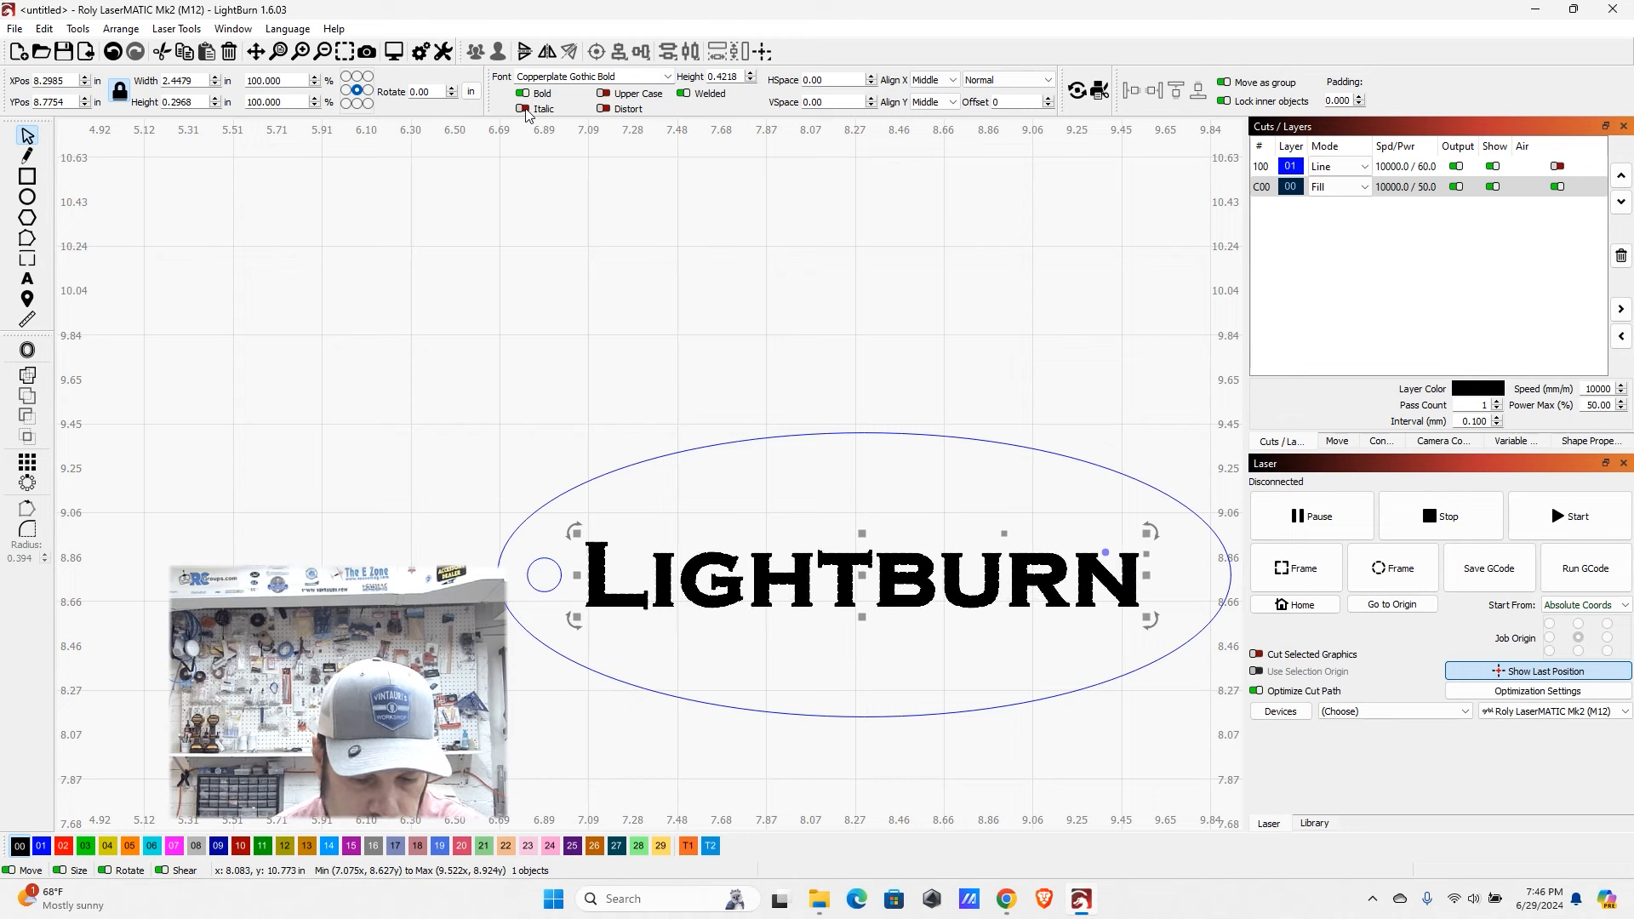
{"action": "left_click", "coordinate": [525, 110]}
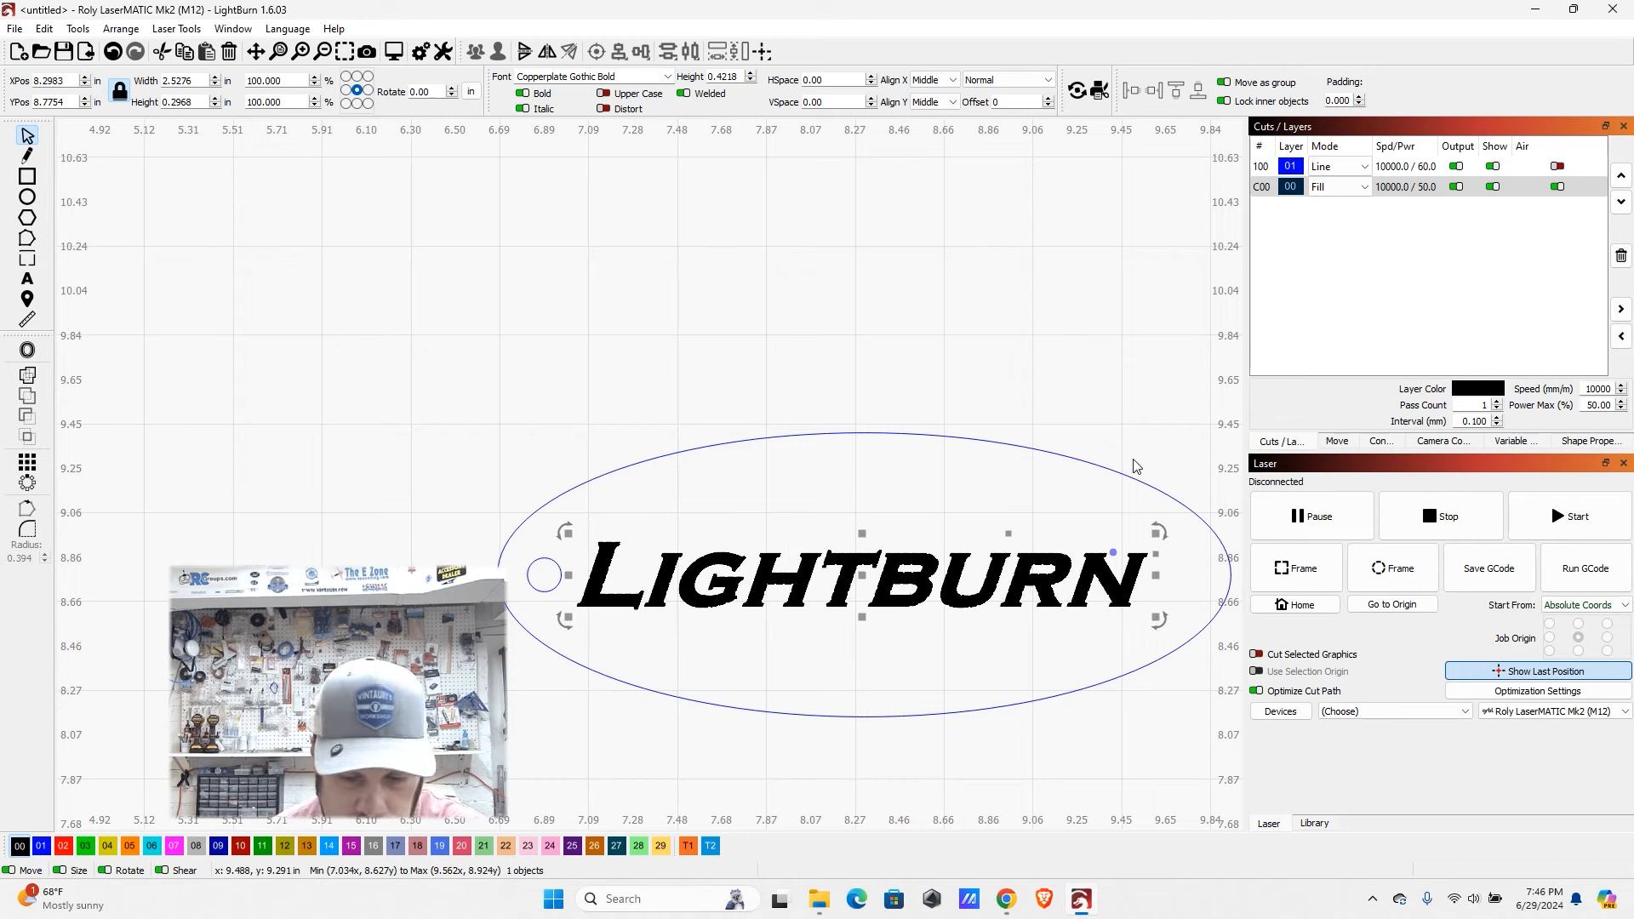
- Enlarge the "Lightburn" text proportionally to about 2.82 in wide, undoing an accidental slight rotation first
{"action": "mouse_move", "coordinate": [1162, 528]}
{"action": "left_mouse_down"}
{"action": "mouse_move", "coordinate": [1167, 566]}
{"action": "mouse_move", "coordinate": [1160, 503]}
{"action": "mouse_move", "coordinate": [1164, 534]}
{"action": "left_mouse_up"}
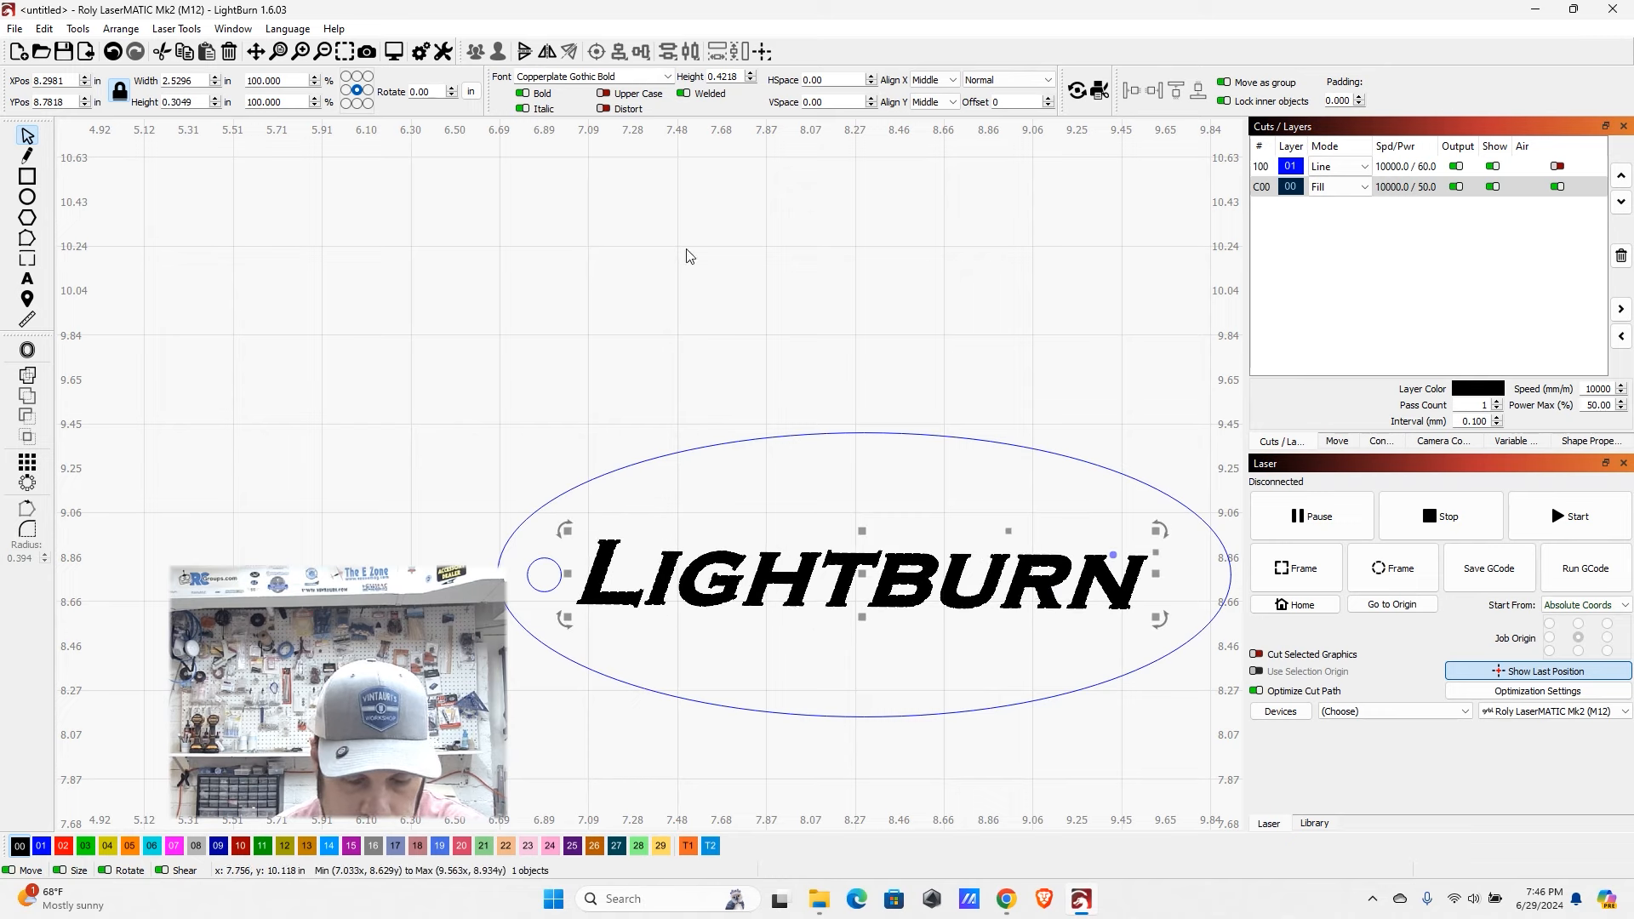
{"action": "left_click", "coordinate": [113, 51]}
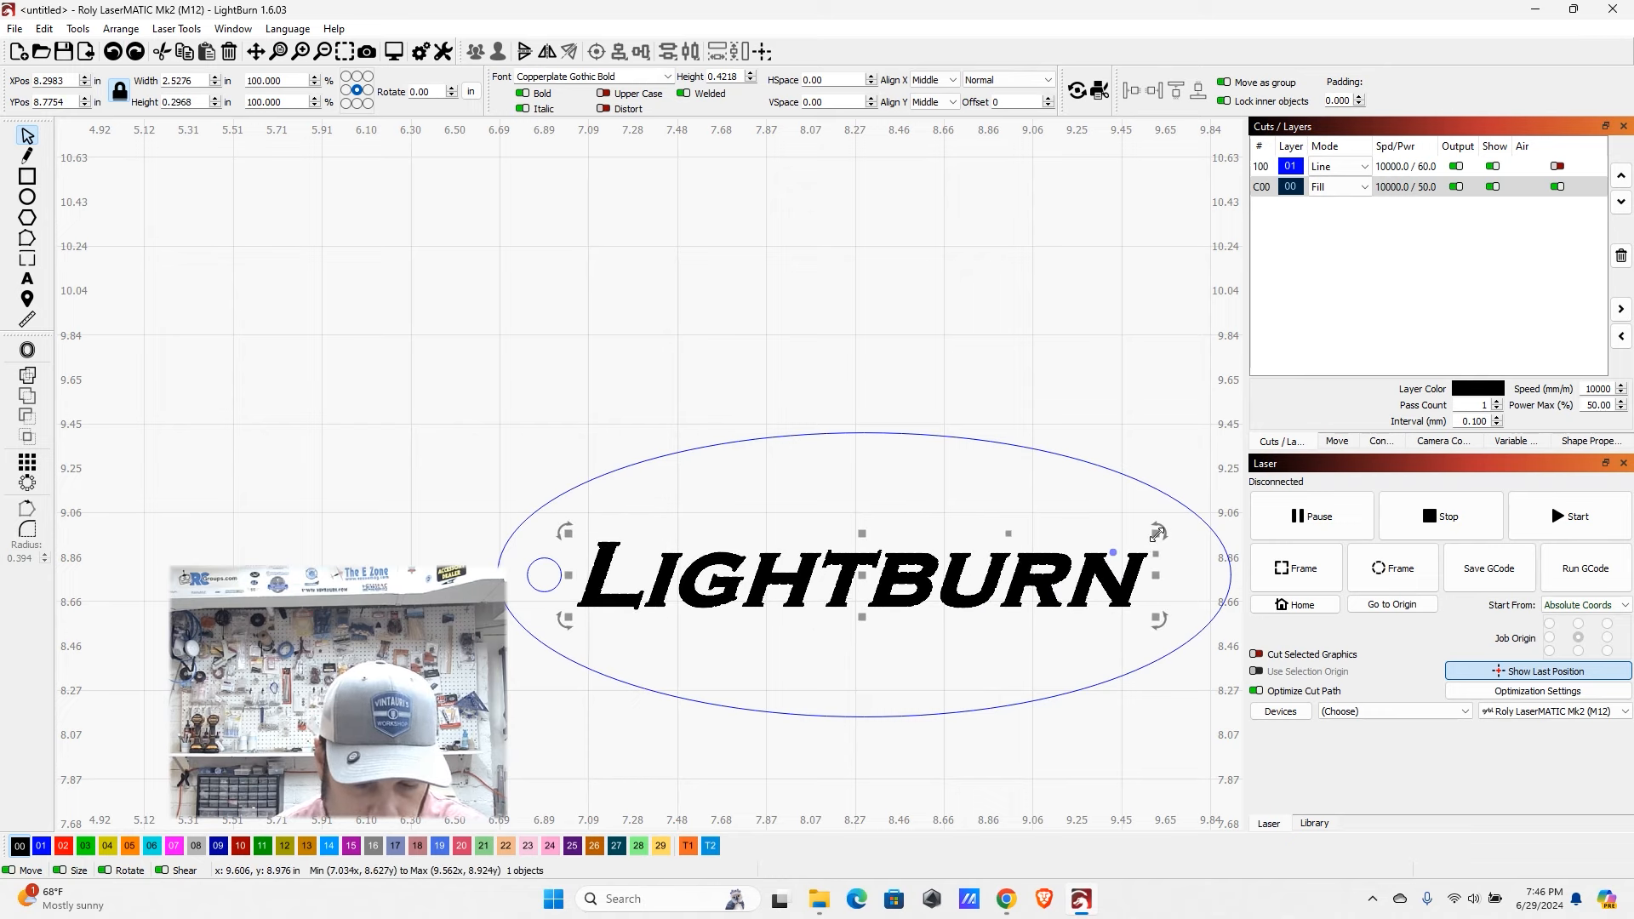
{"action": "mouse_move", "coordinate": [1158, 534]}
{"action": "left_mouse_down"}
{"action": "mouse_move", "coordinate": [1185, 515]}
{"action": "mouse_move", "coordinate": [1135, 528]}
{"action": "left_mouse_up"}
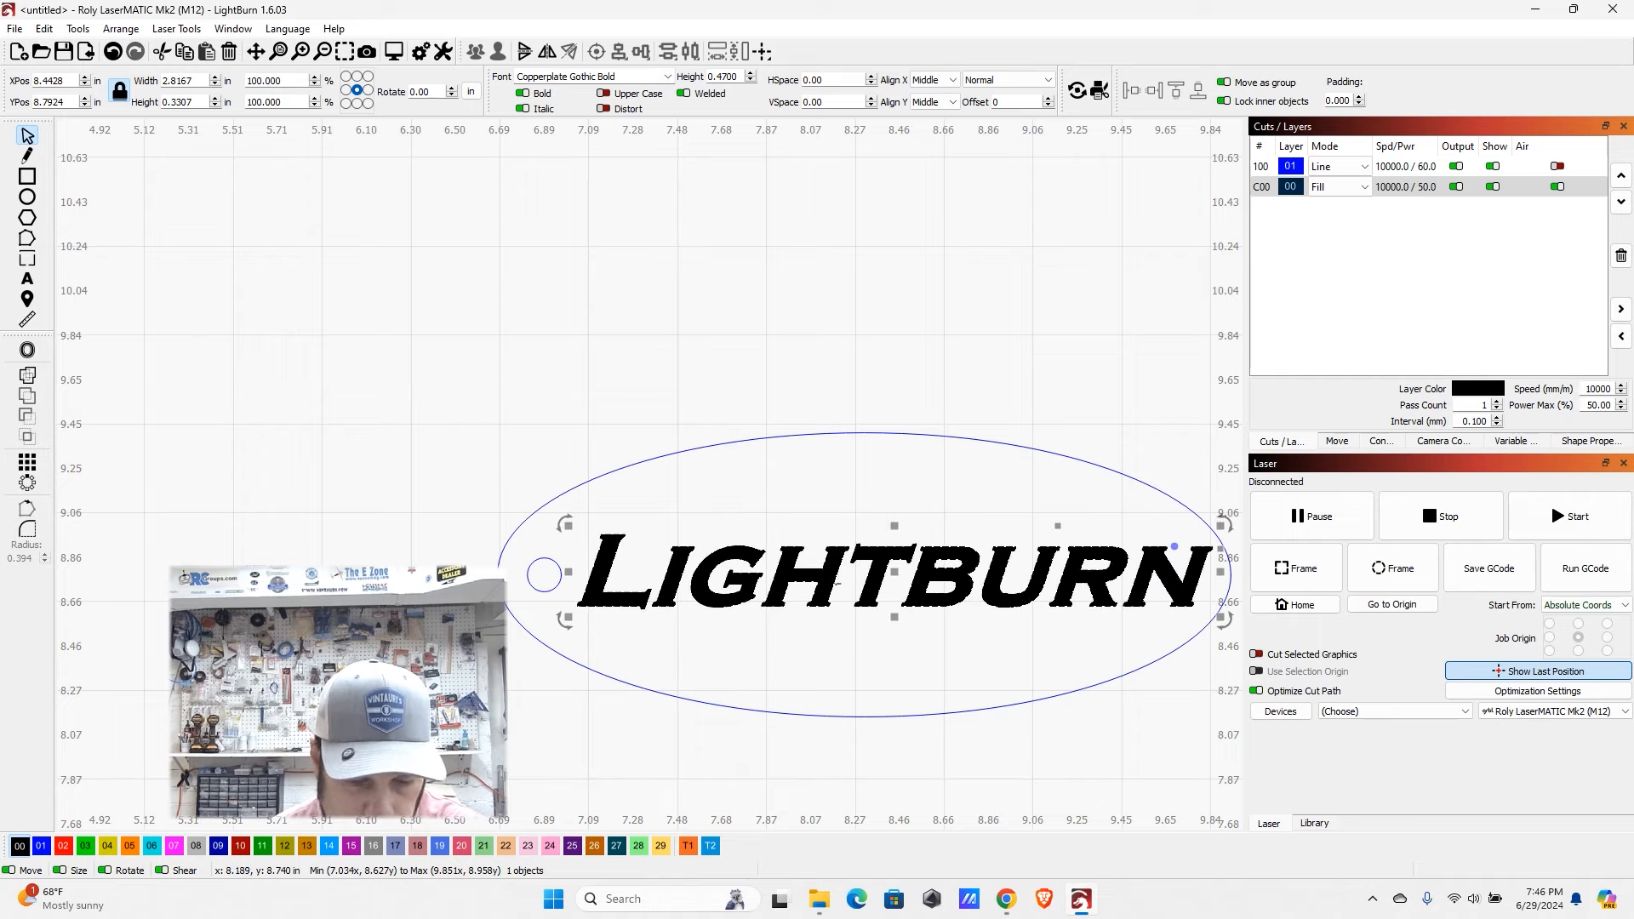
- Select the text and the grouped tag together, align them on a shared horizontal centreline, and deselect them
{"action": "scroll", "coordinate": [630, 281], "scroll_direction": "down", "scroll_amount": 3}
{"action": "scroll", "coordinate": [937, 618], "scroll_direction": "up", "scroll_amount": 2}
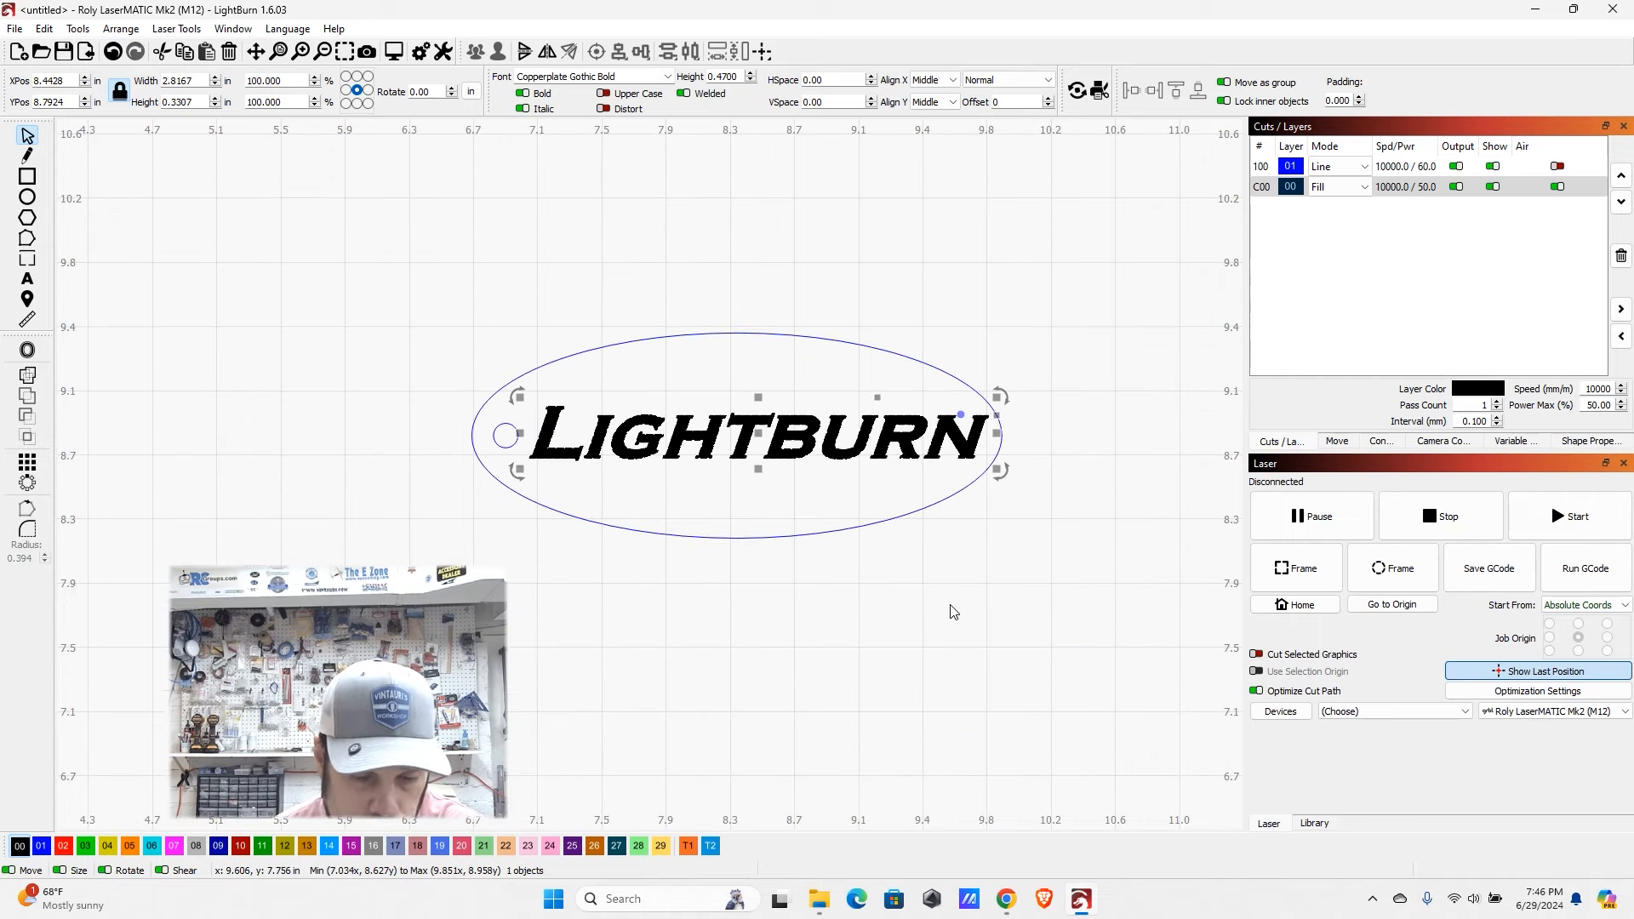
{"action": "left_click", "coordinate": [1036, 346]}
{"action": "left_click_drag", "start_coordinate": [1125, 239], "coordinate": [329, 555]}
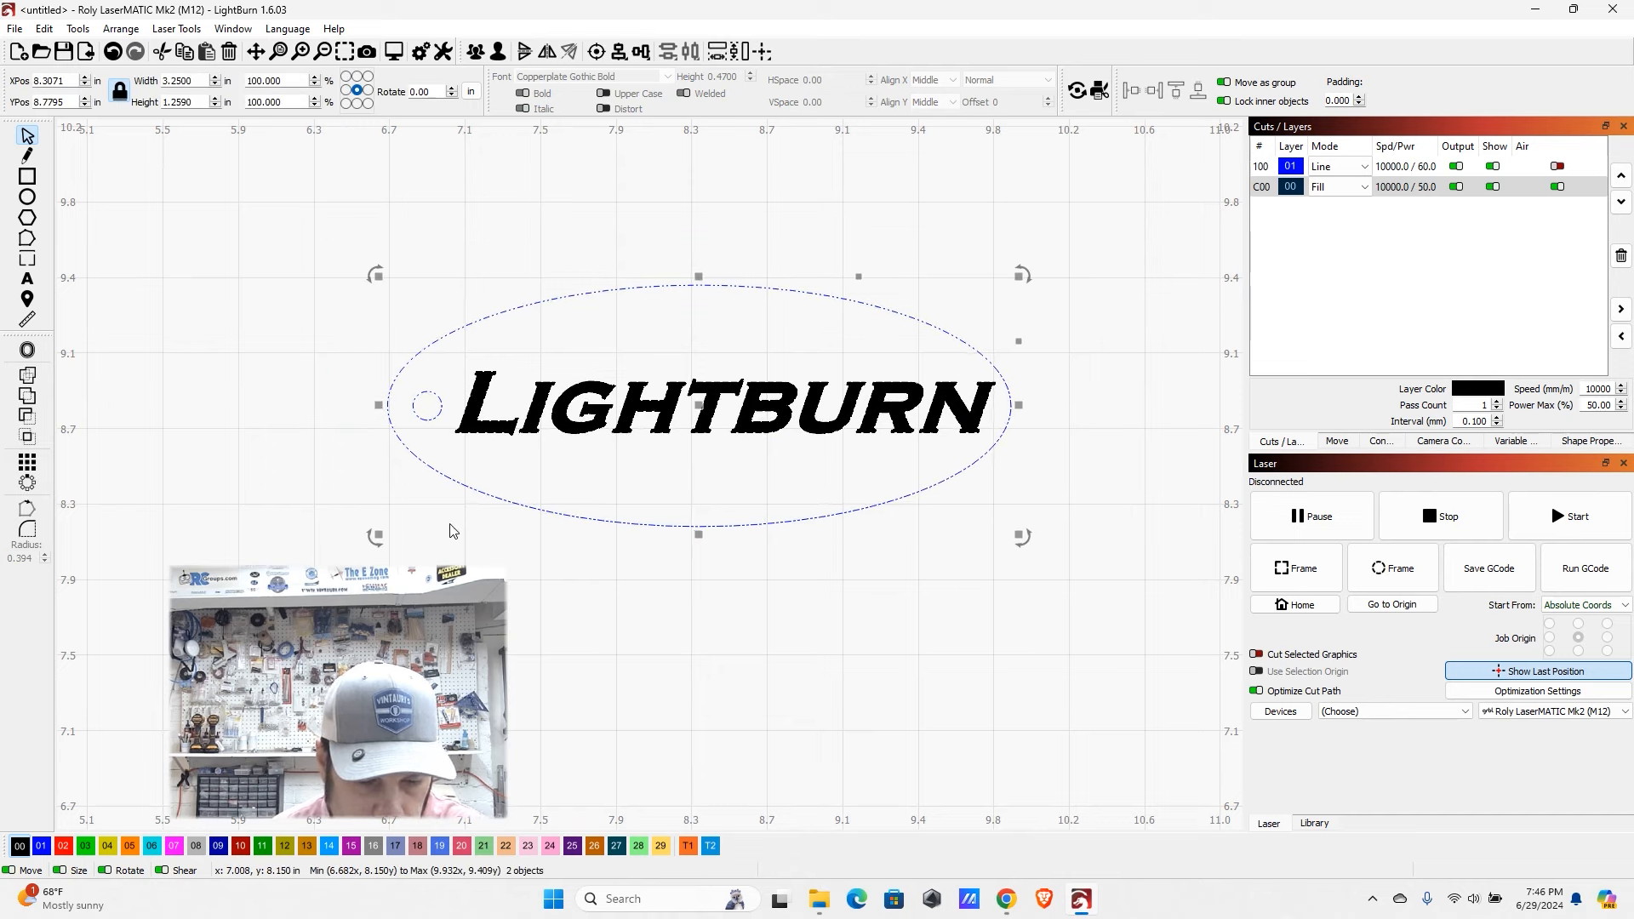
{"action": "left_click", "coordinate": [641, 56]}
{"action": "left_click", "coordinate": [705, 84]}
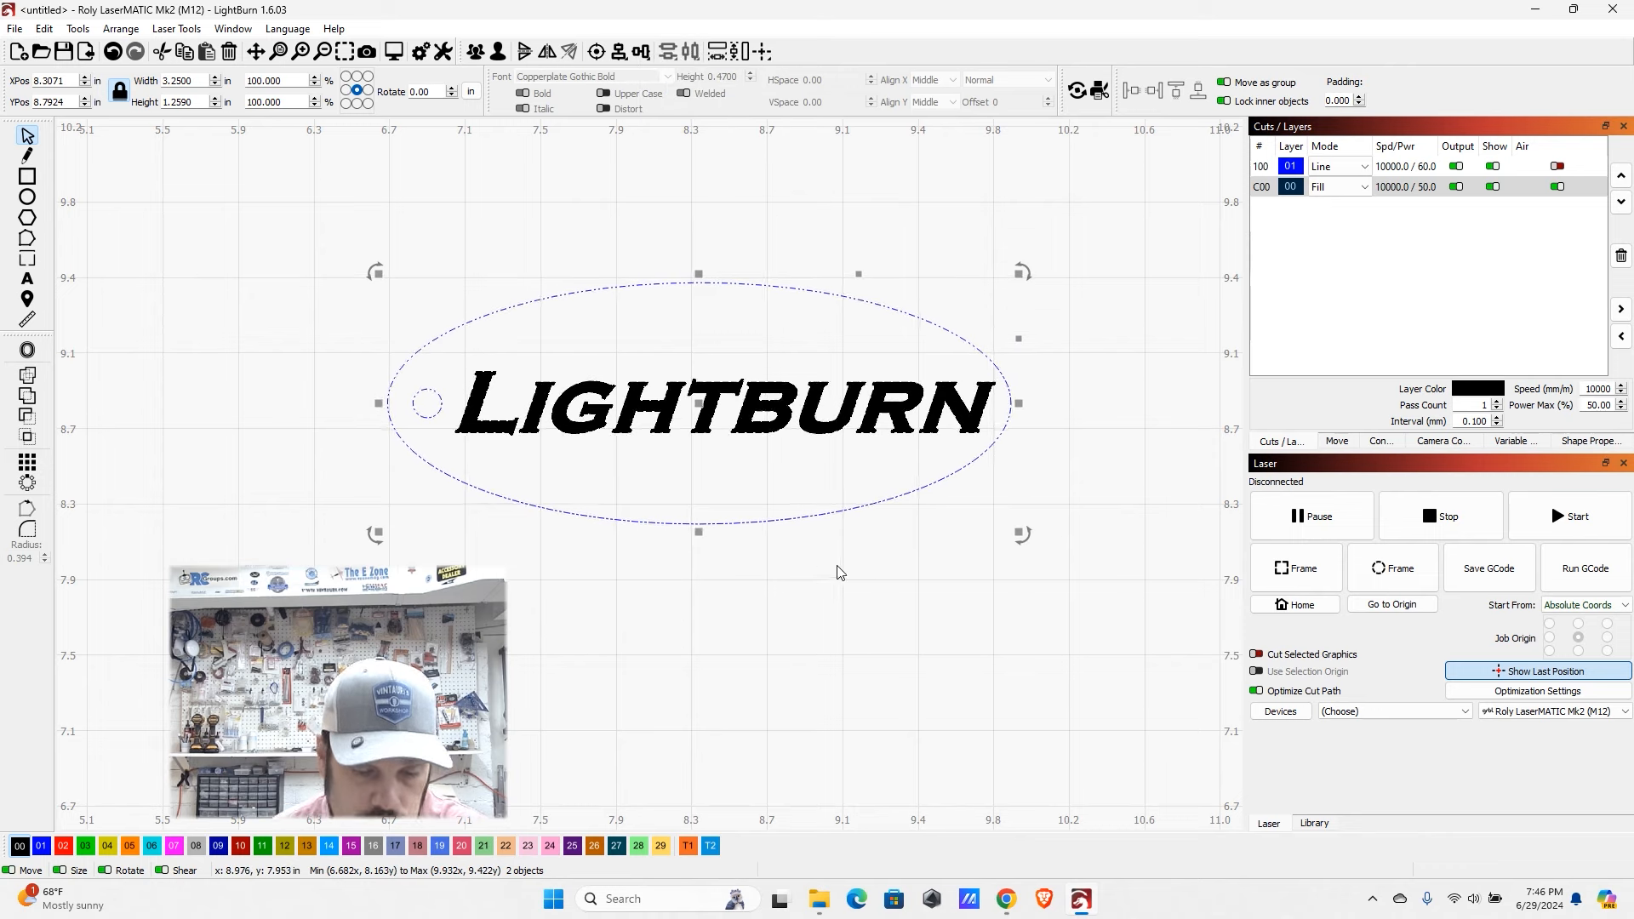
{"action": "left_click", "coordinate": [1003, 609]}
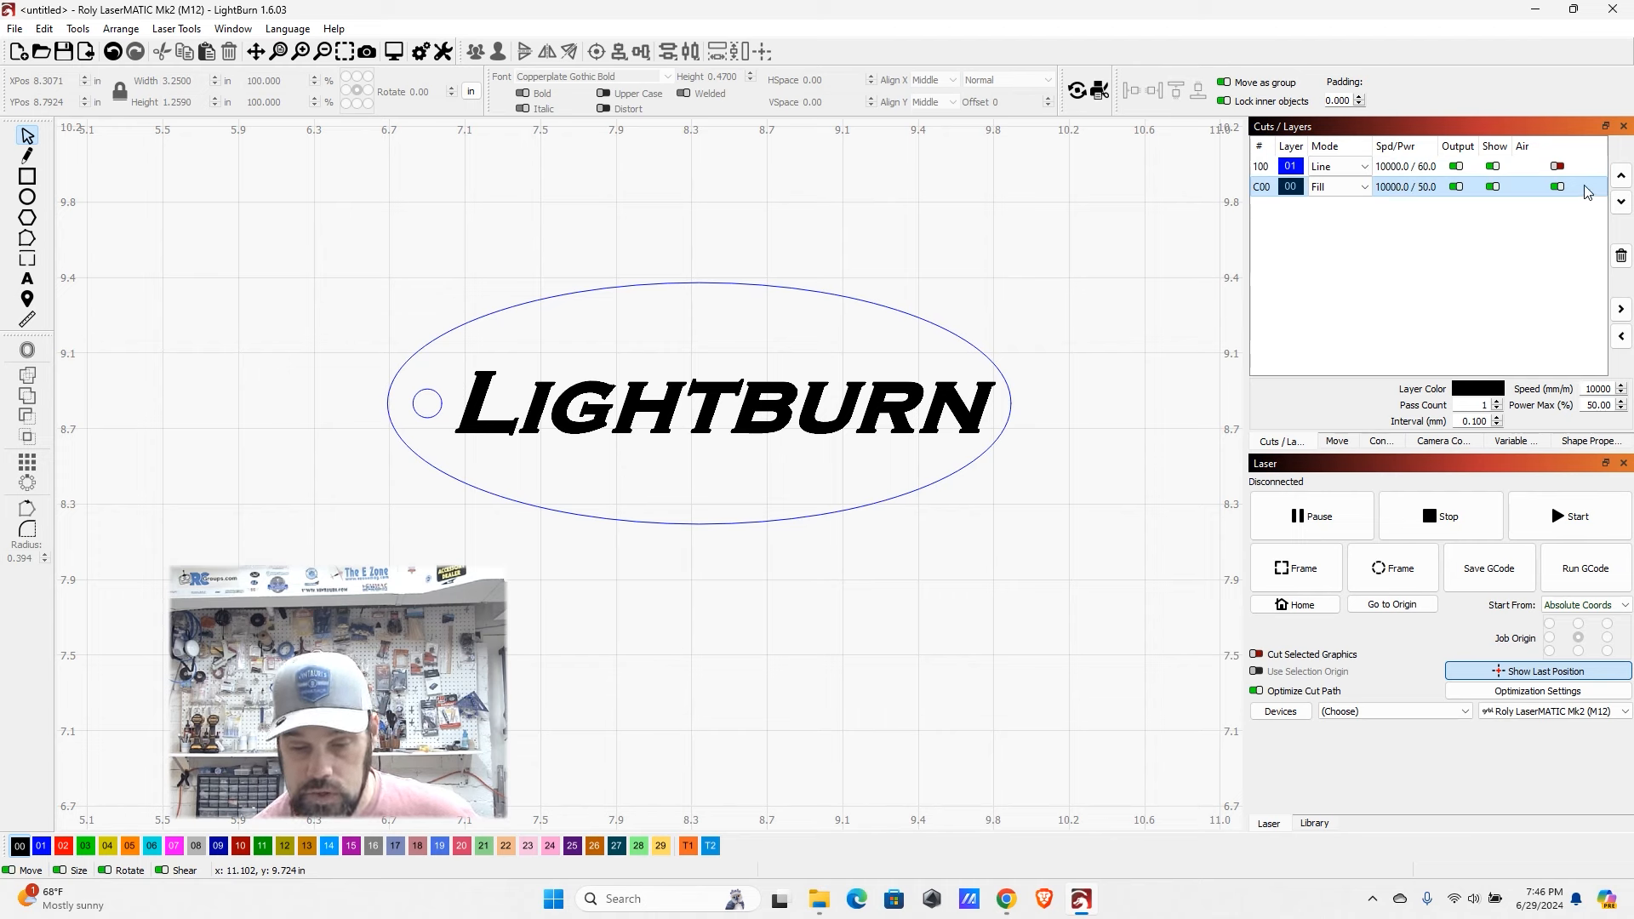
- Move the C00 fill layer to first in the cut order and set its speed to 12000 mm/min and max power to 60%
{"action": "left_click", "coordinate": [1621, 175]}
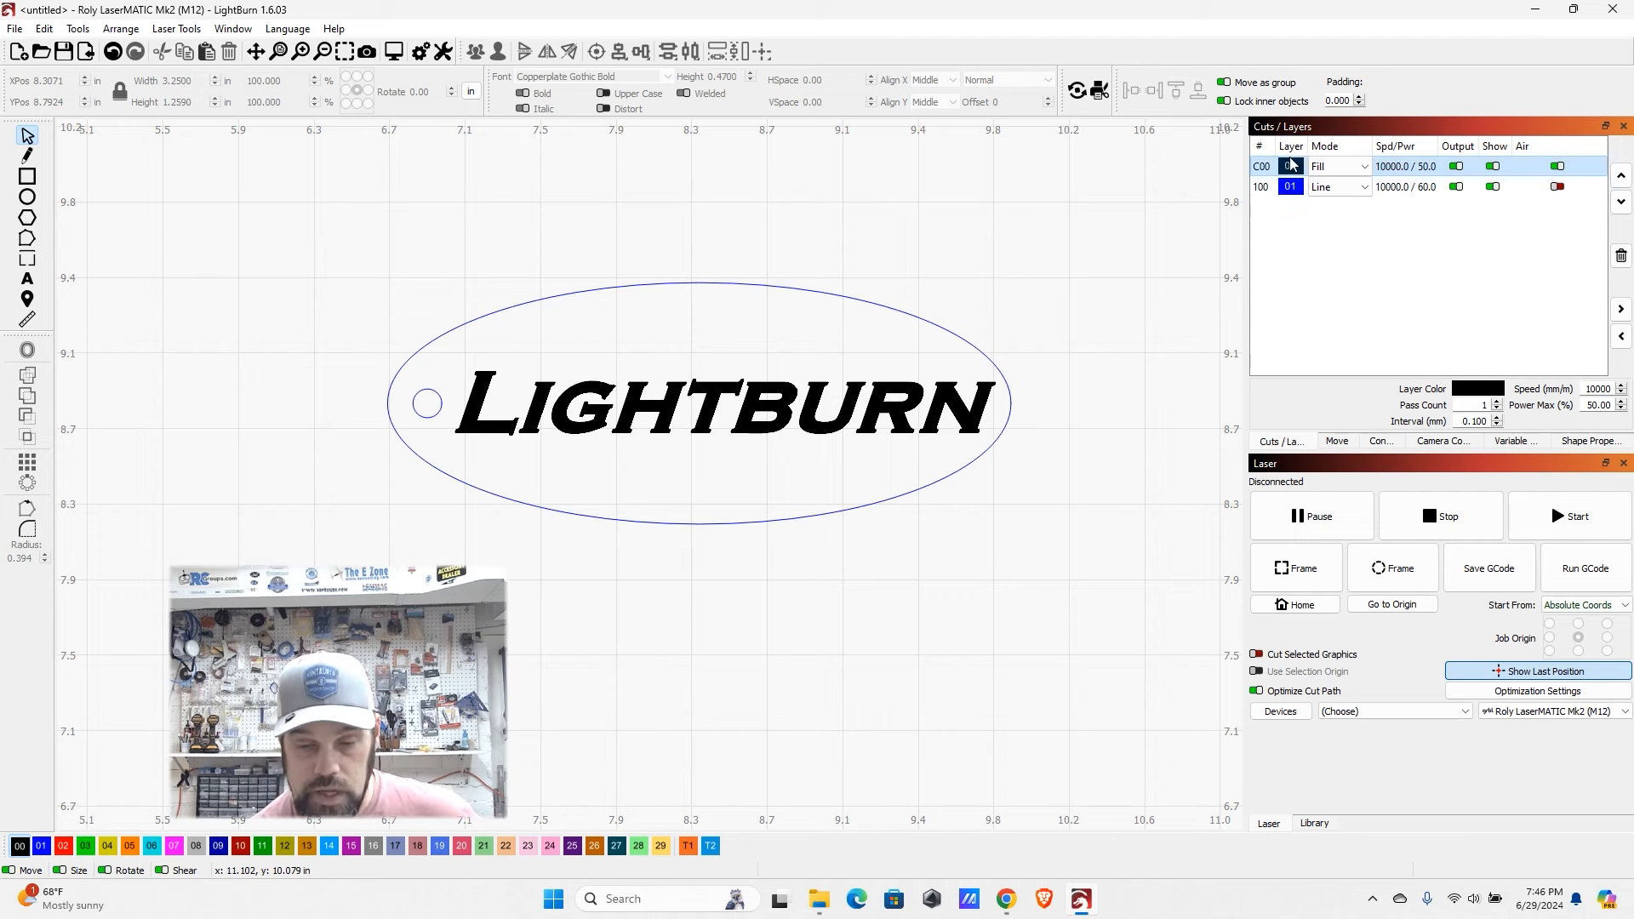
{"action": "double_click", "coordinate": [1415, 171]}
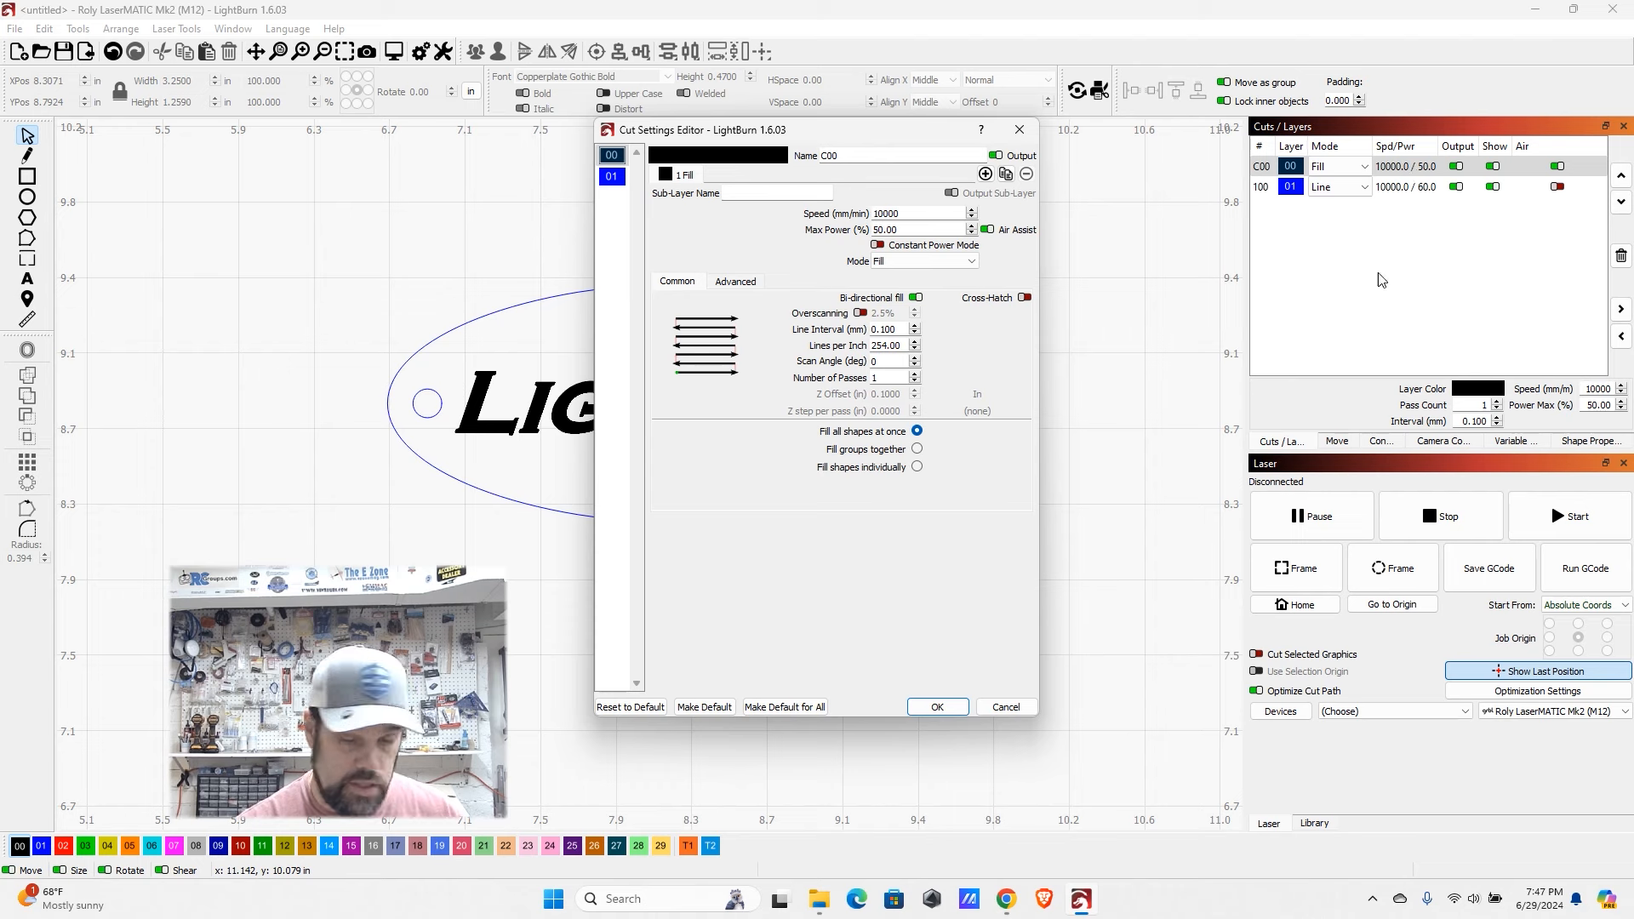
{"action": "left_click_drag", "start_coordinate": [903, 214], "coordinate": [859, 217]}
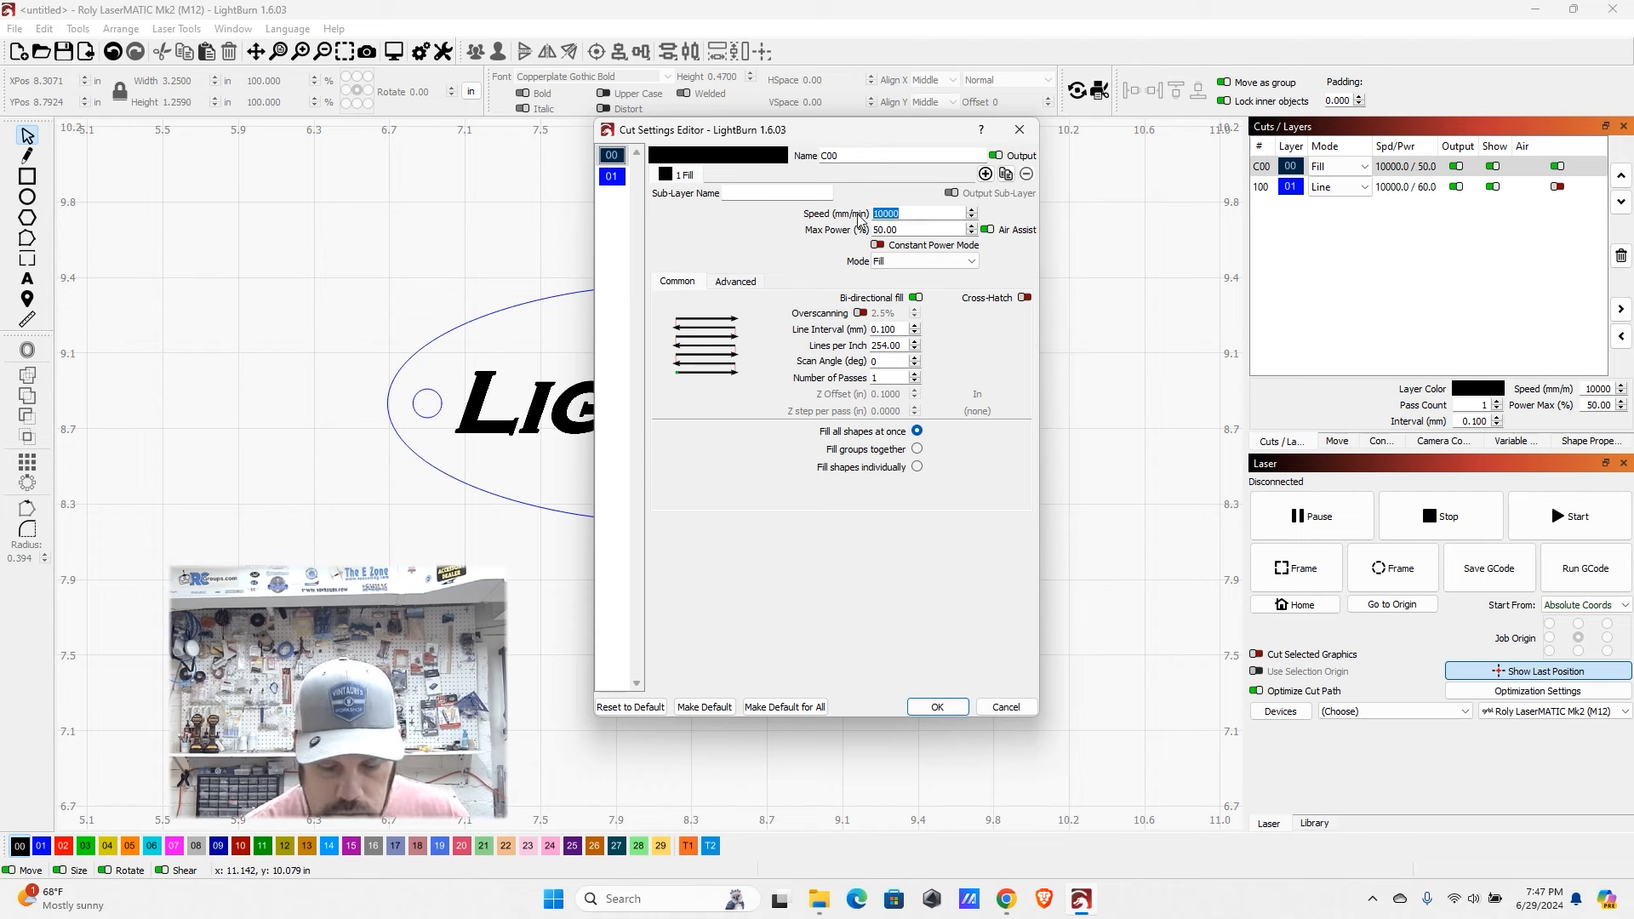
{"action": "type", "text": "12000"}
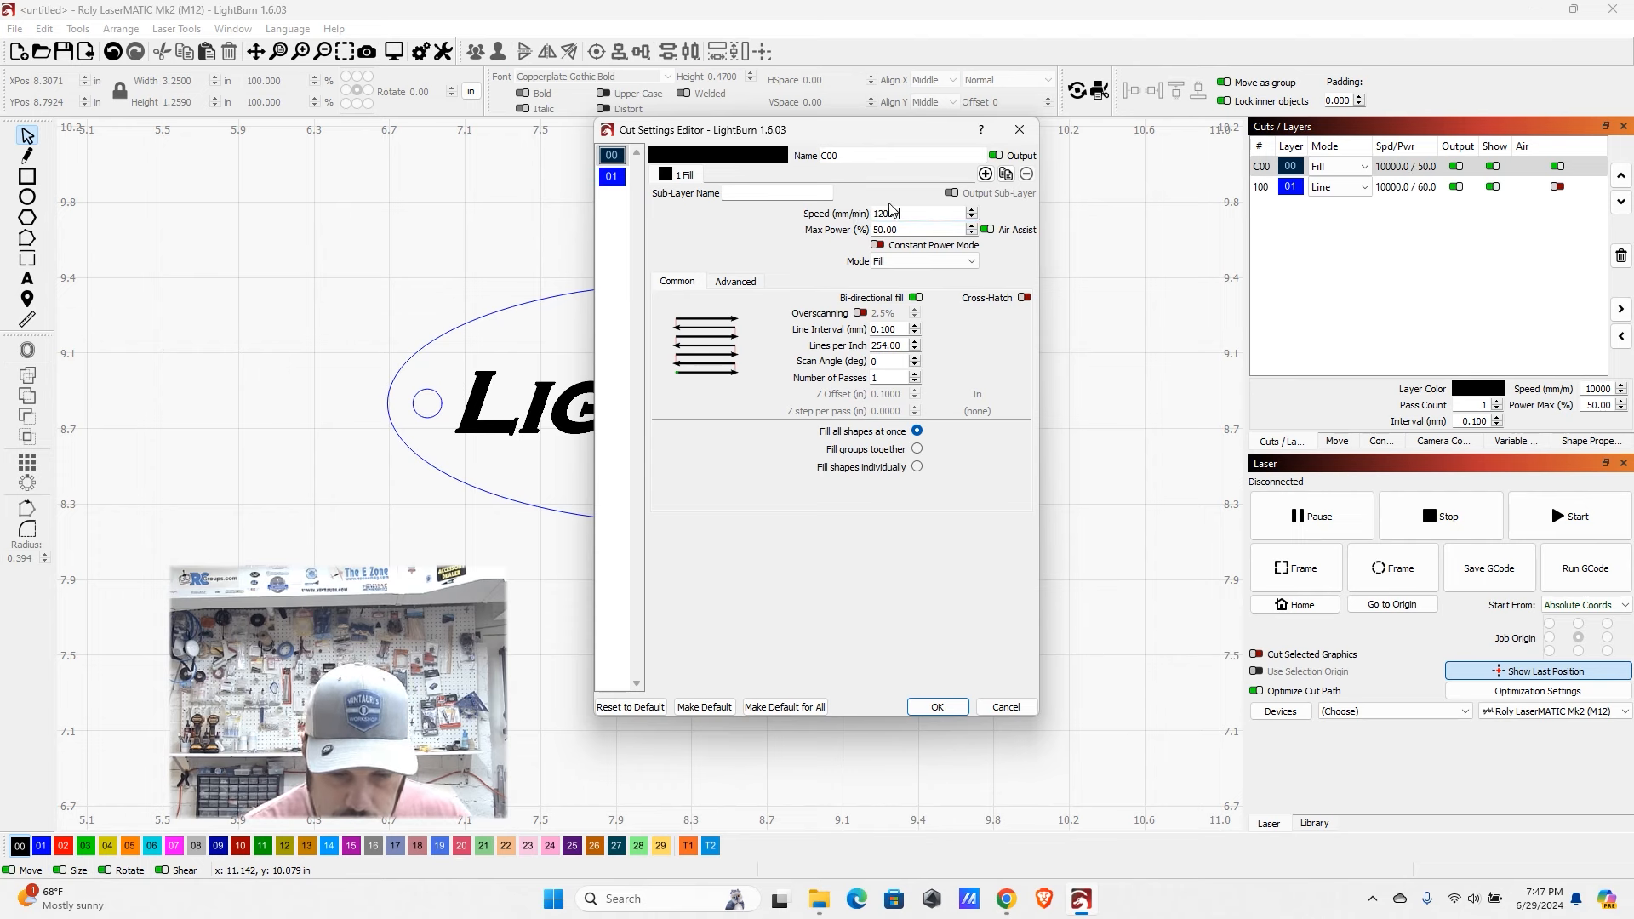
{"action": "key", "text": "Tab"}
{"action": "type", "text": "60"}
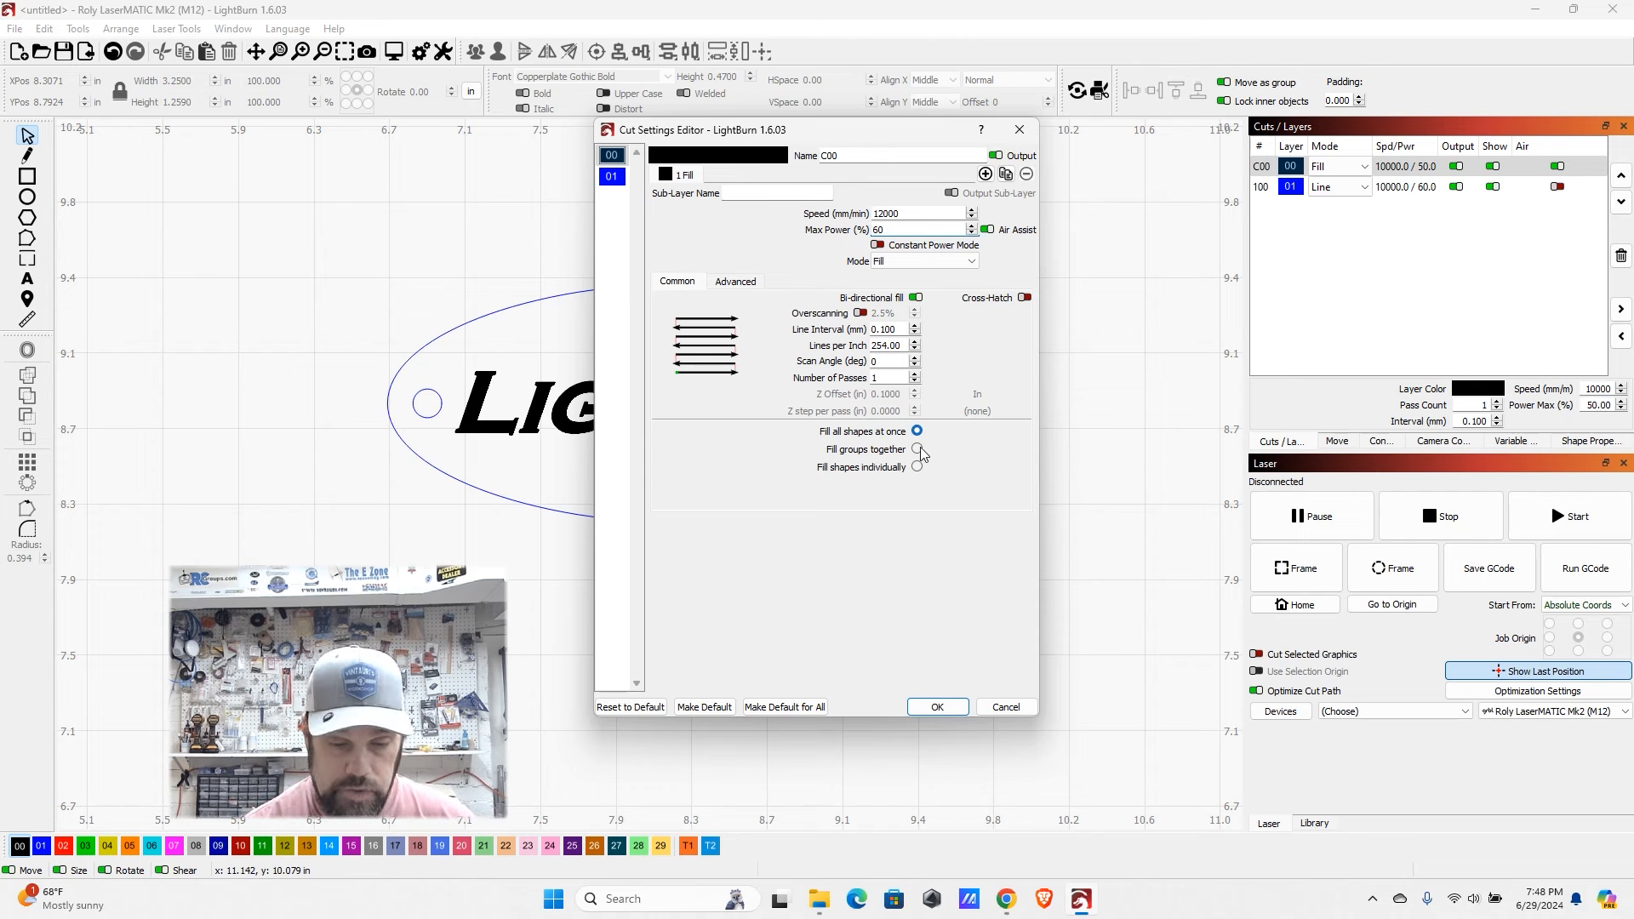
- Set the blue 01 line layer's speed to 500 mm/min and max power to 85%, and apply the cut settings
{"action": "left_click", "coordinate": [617, 182]}
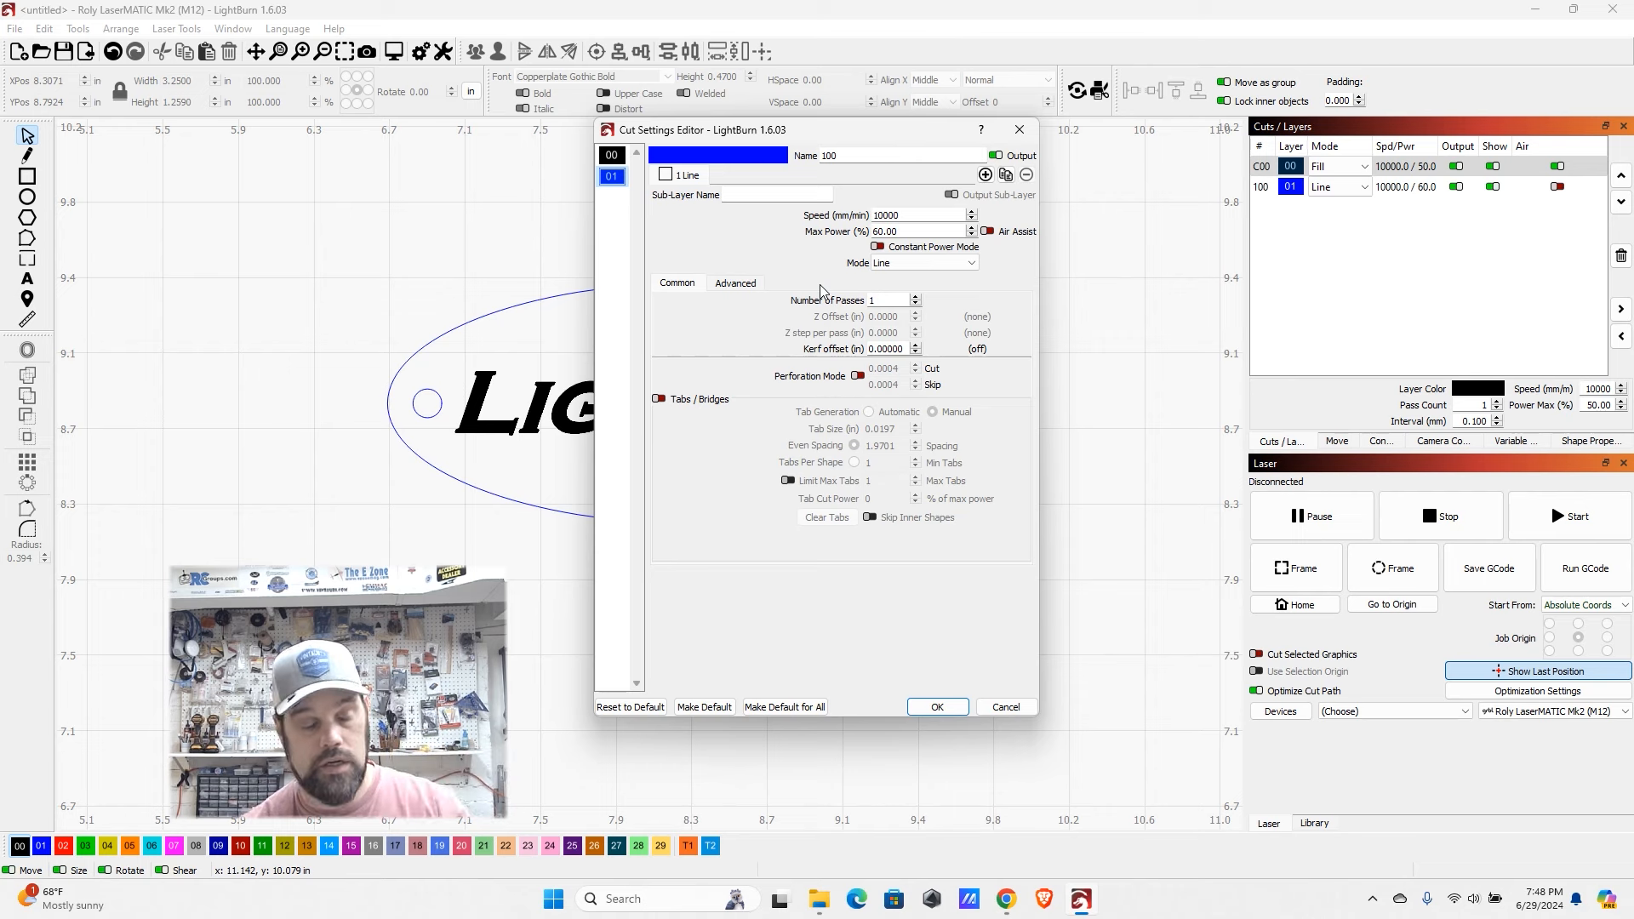
{"action": "double_click", "coordinate": [885, 215]}
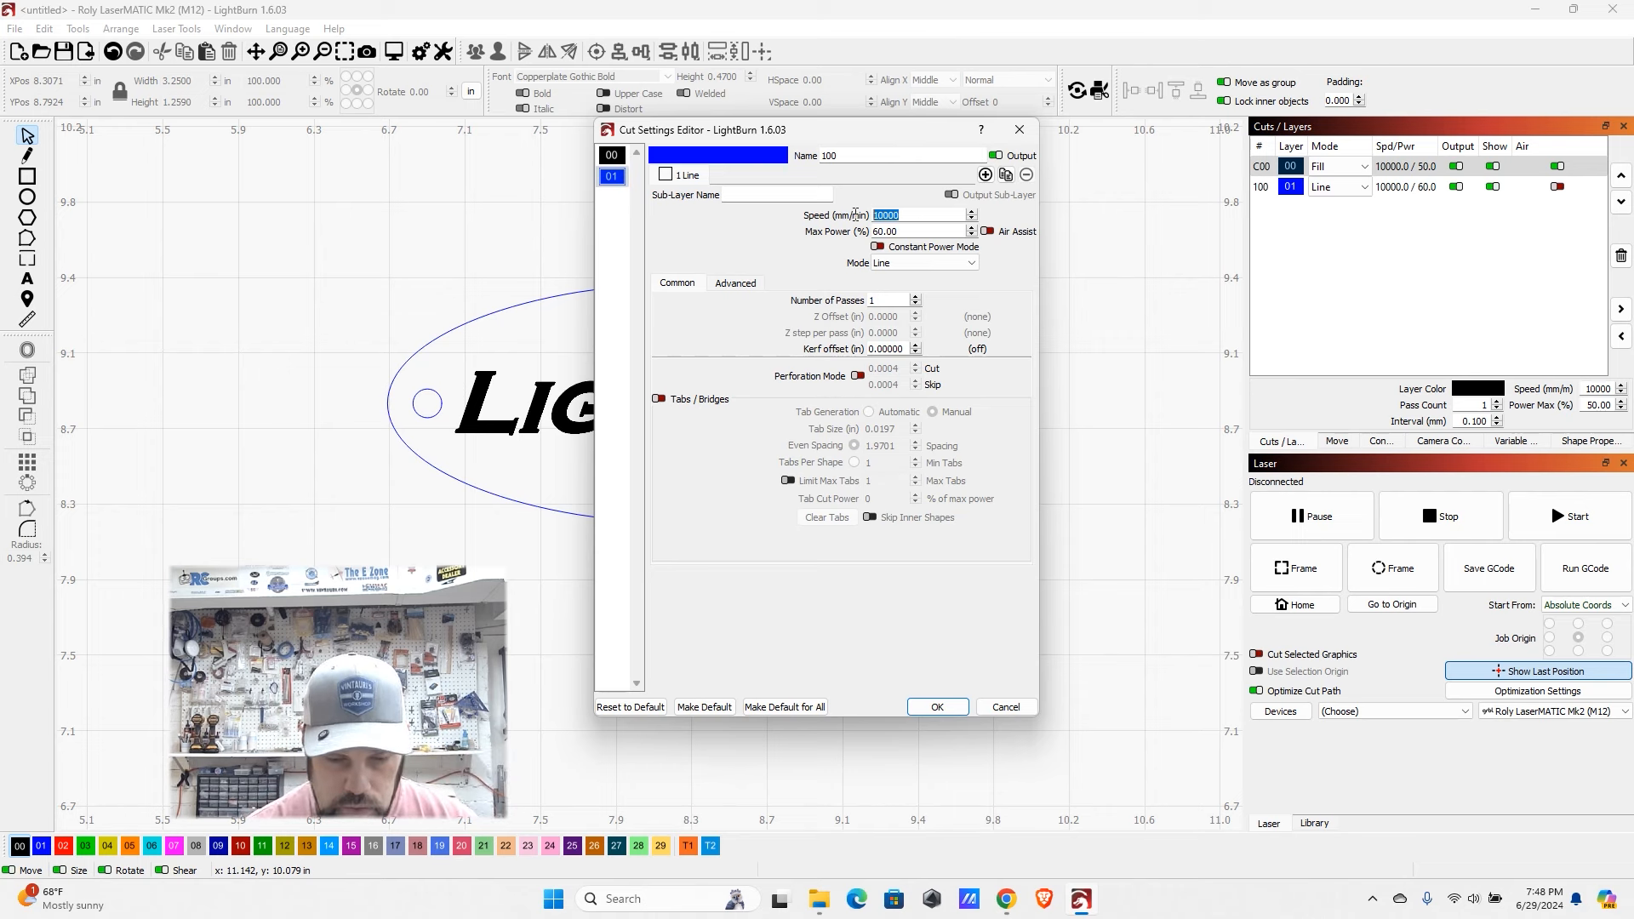
{"action": "type", "text": "500"}
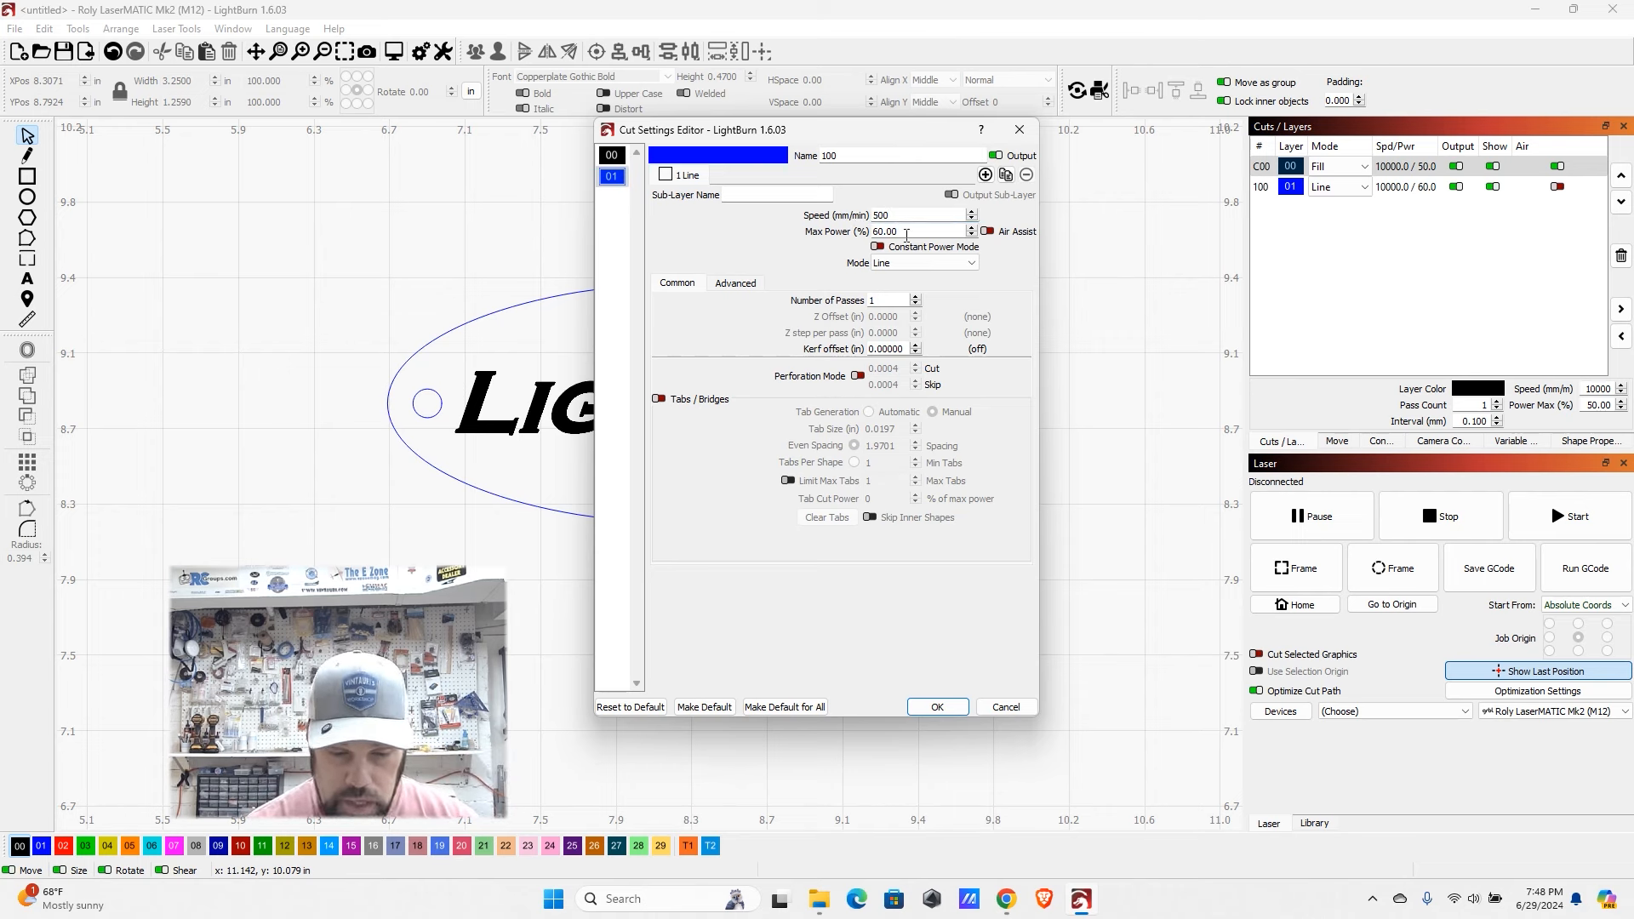
{"action": "key", "text": "Tab"}
{"action": "type", "text": "85"}
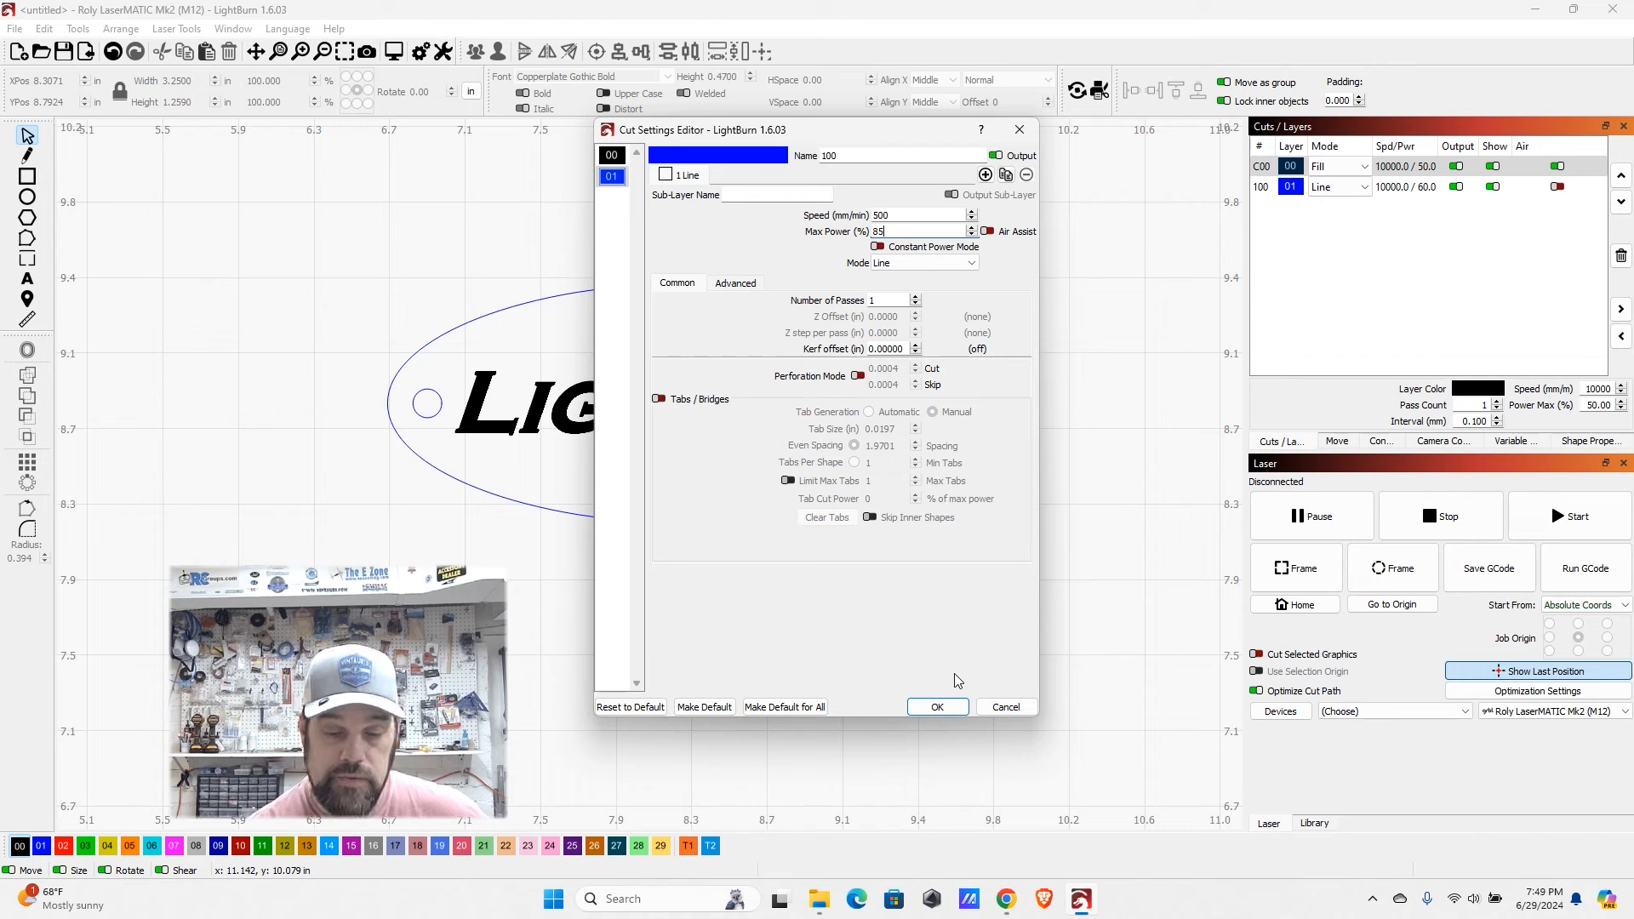
{"action": "left_click", "coordinate": [955, 710]}
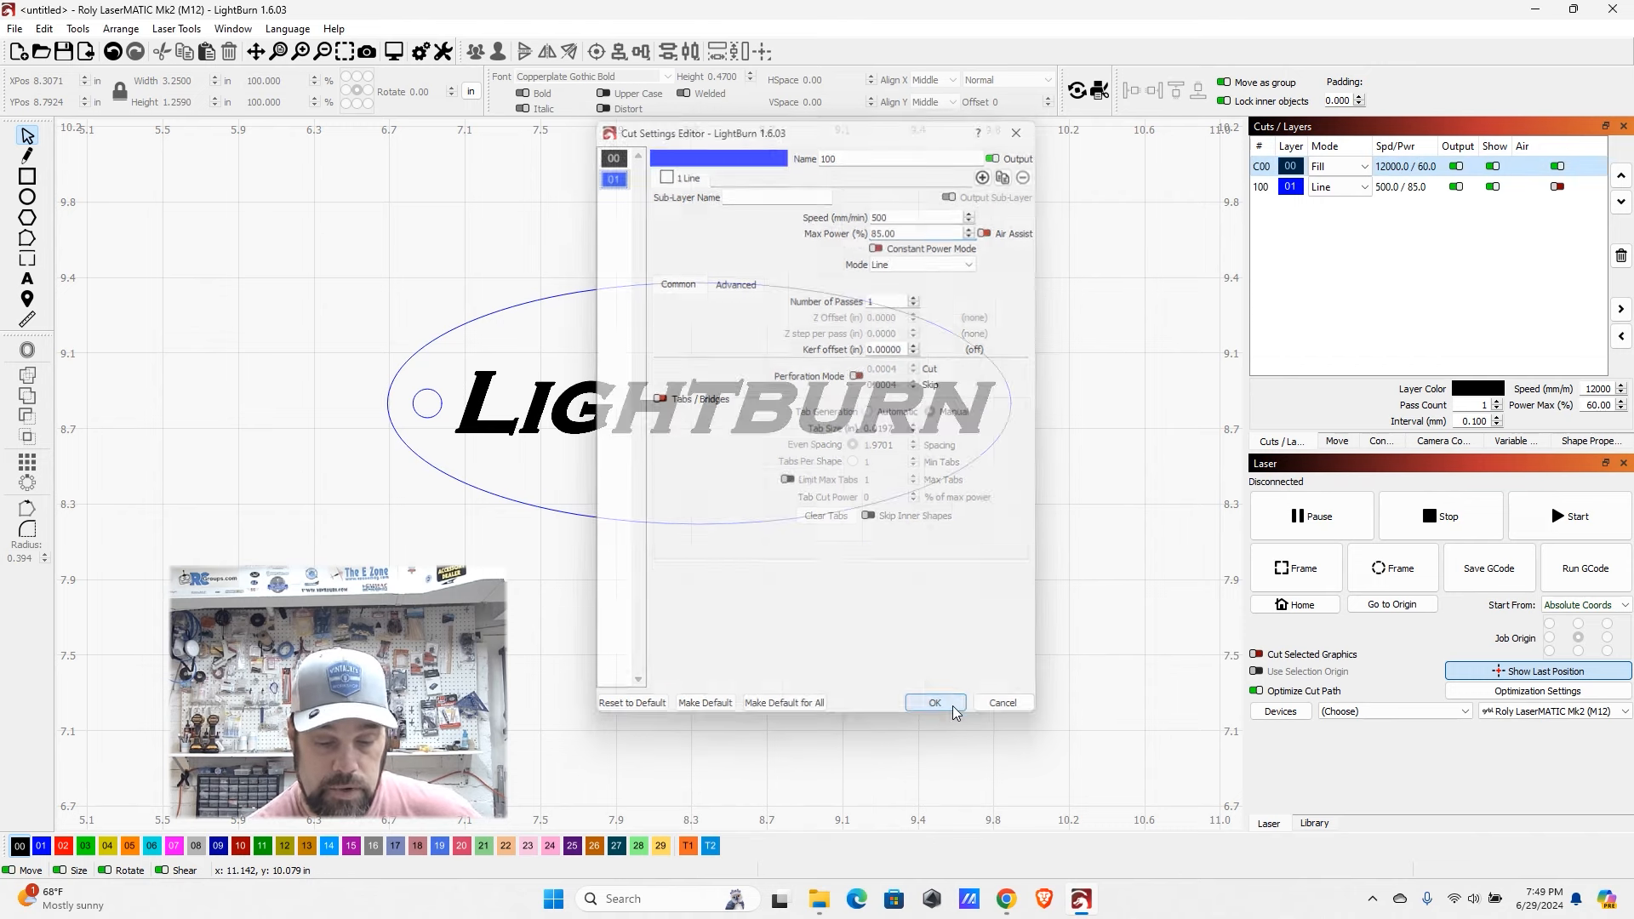
- Preview the tag's laser job and scrub through the simulated cut sequence
{"action": "left_click", "coordinate": [394, 53]}
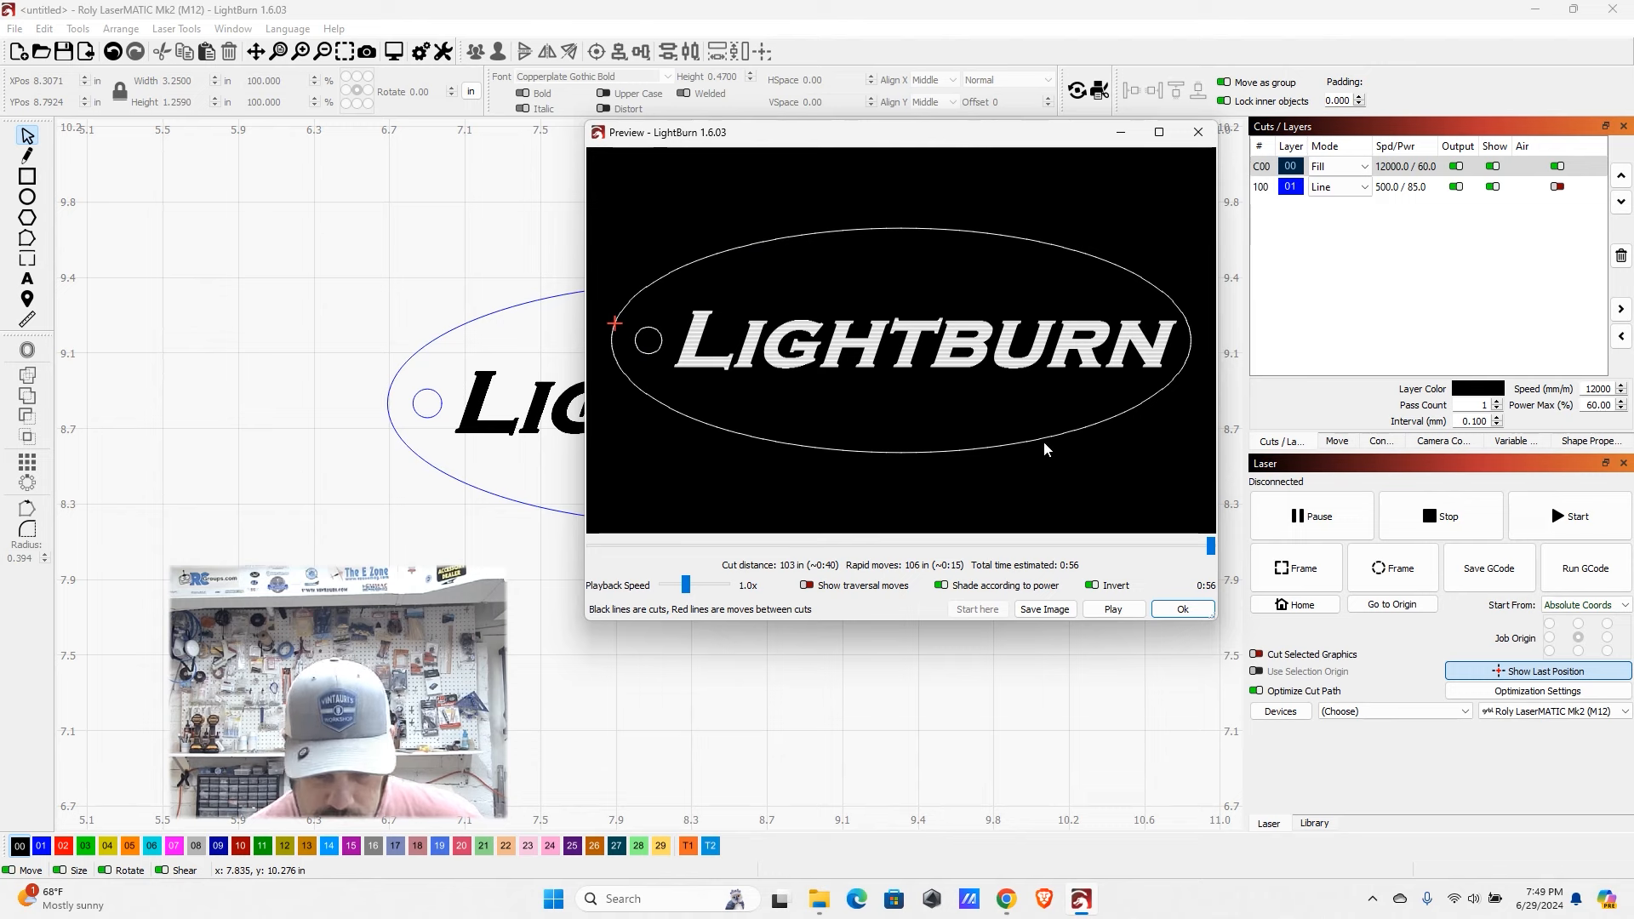
{"action": "mouse_move", "coordinate": [1211, 547]}
{"action": "left_mouse_down"}
{"action": "mouse_move", "coordinate": [691, 507]}
{"action": "mouse_move", "coordinate": [582, 518]}
{"action": "mouse_move", "coordinate": [1219, 558]}
{"action": "left_mouse_up"}
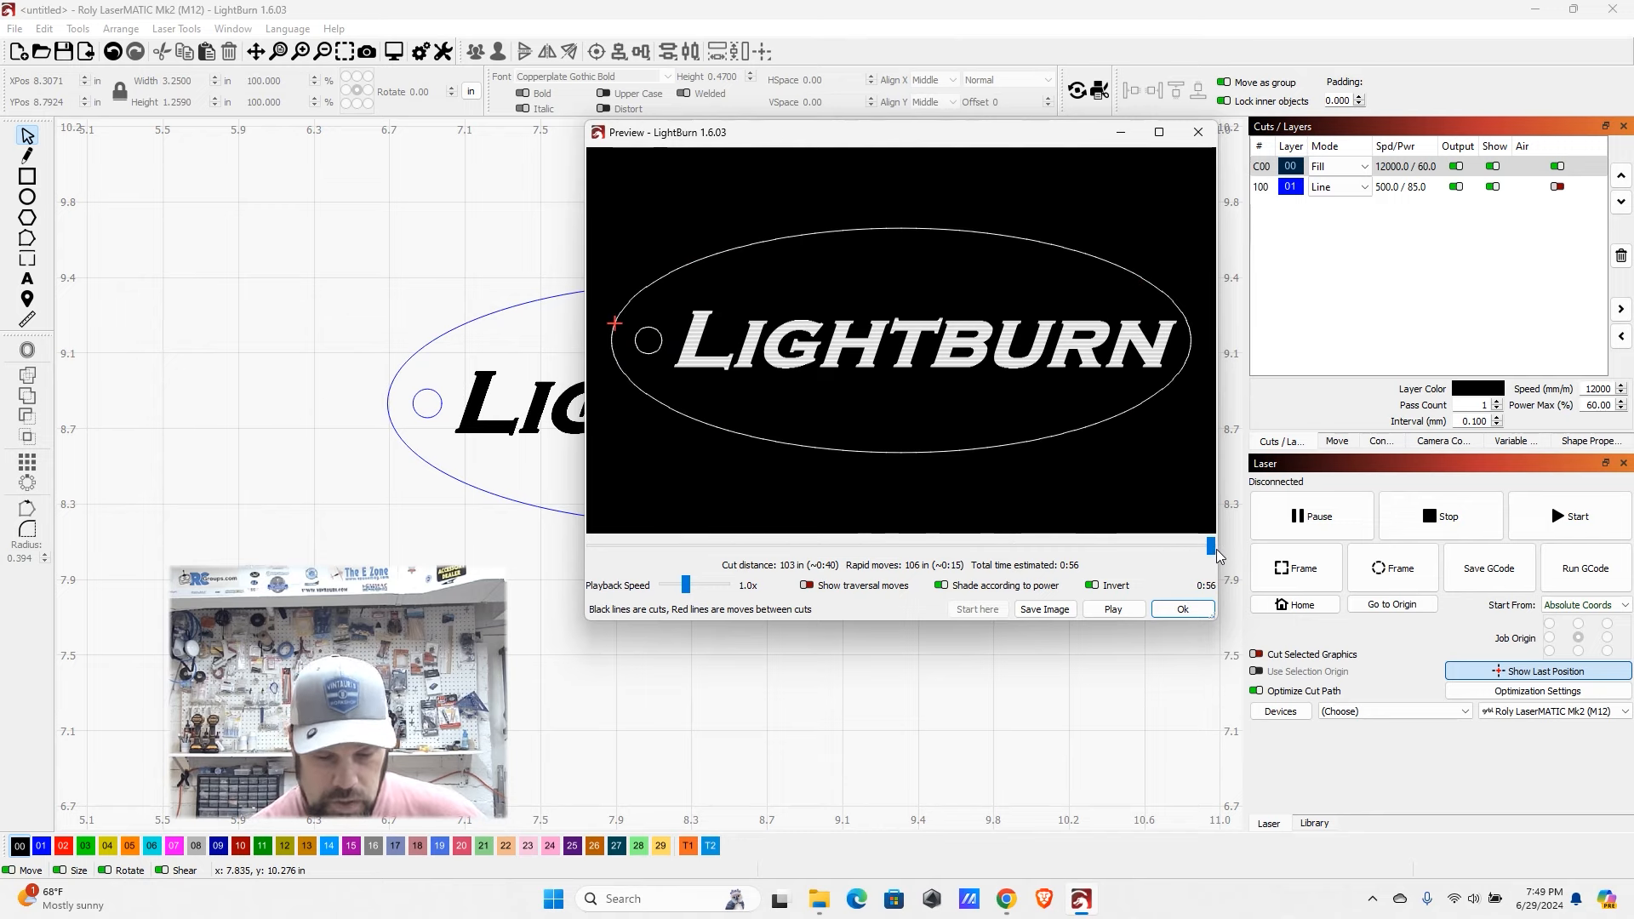